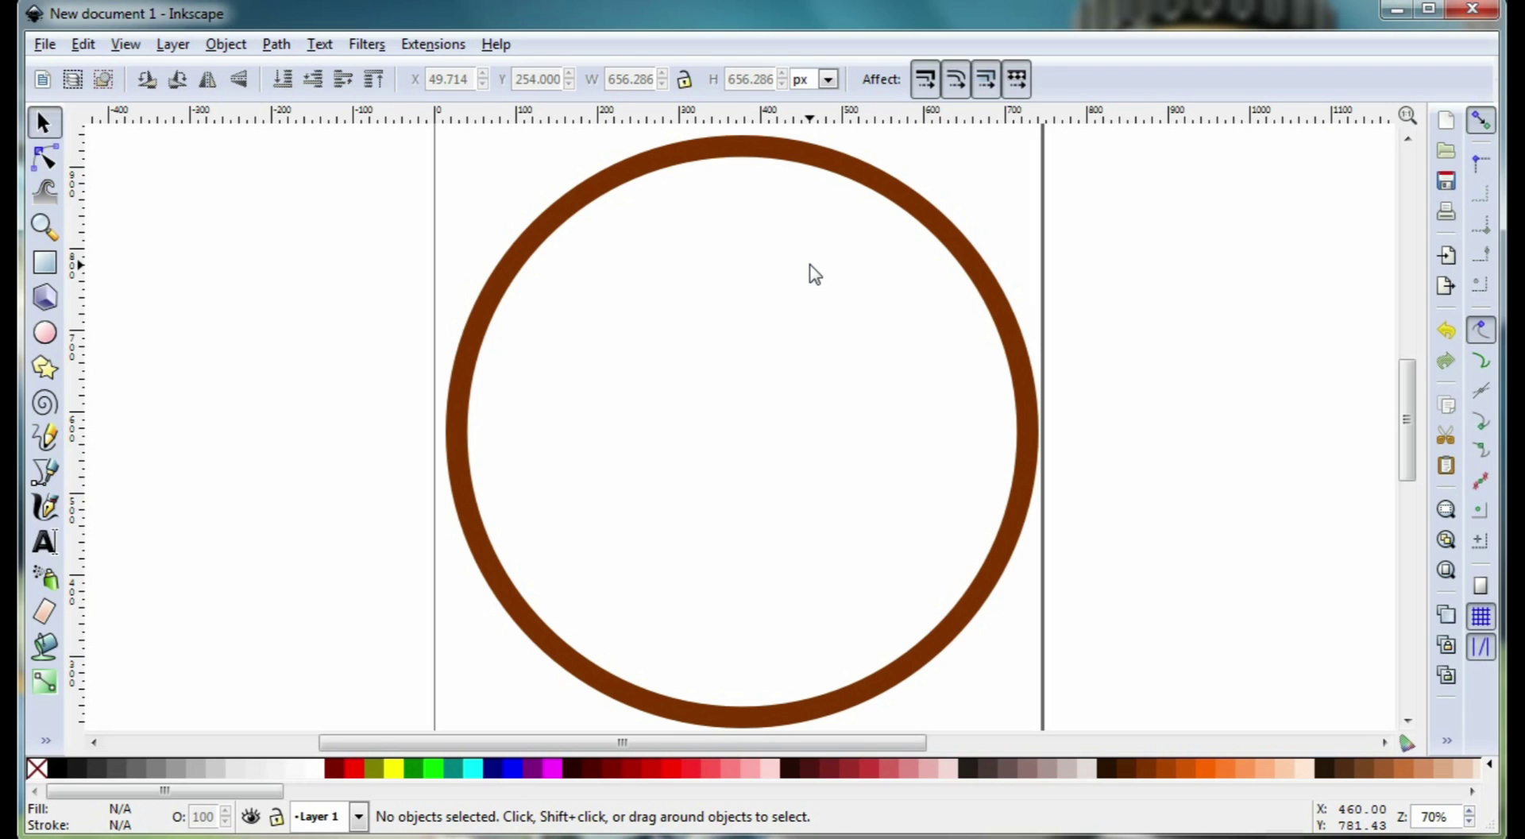
# Draw a closed eight-corner straight-line path with each corner touching the brown ring's inner edge.
pyautogui.click(45, 475)
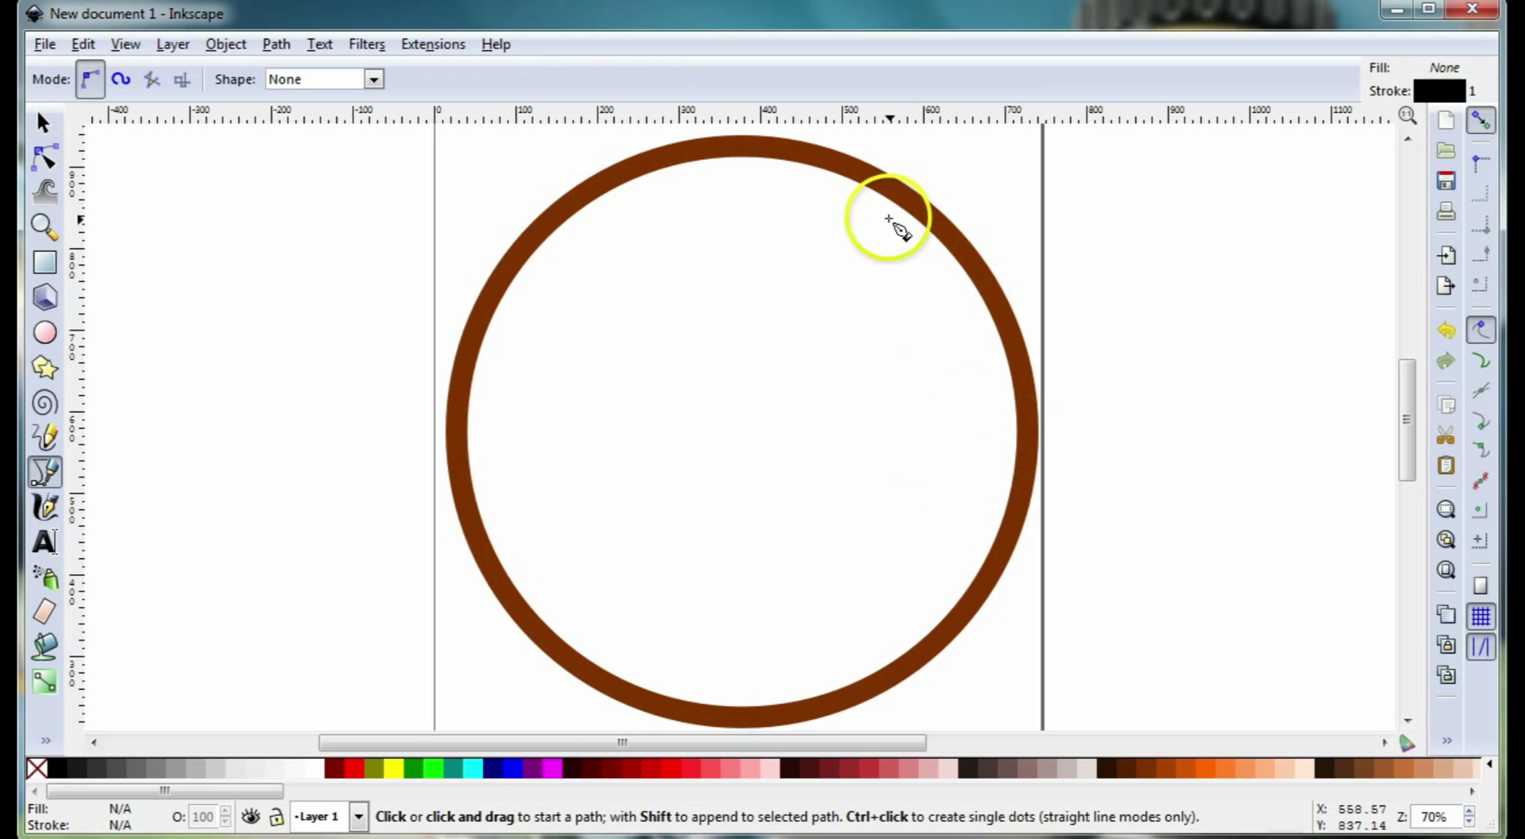
pyautogui.click(737, 148)
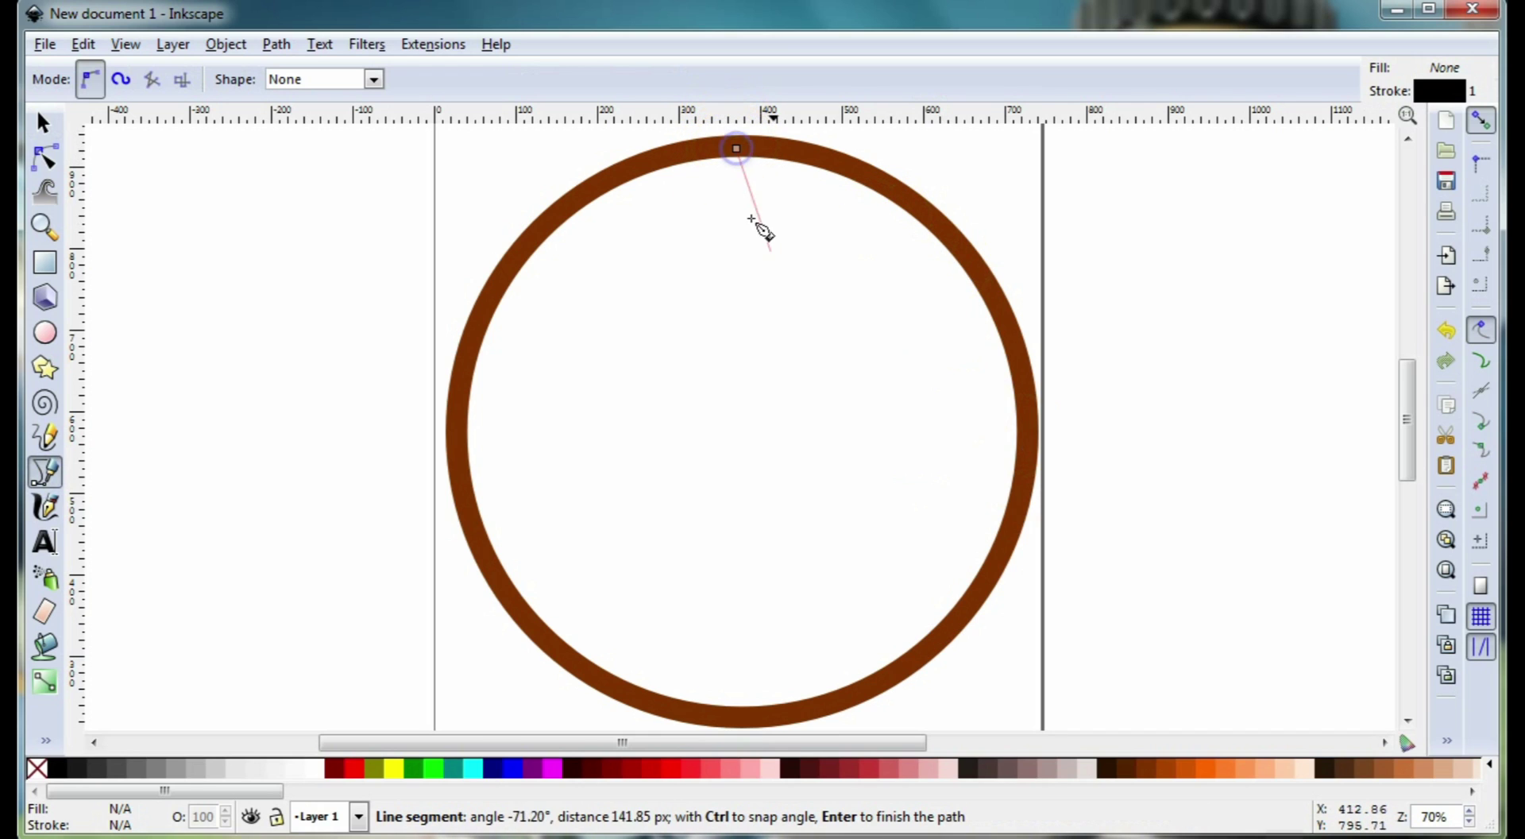
pyautogui.click(964, 254)
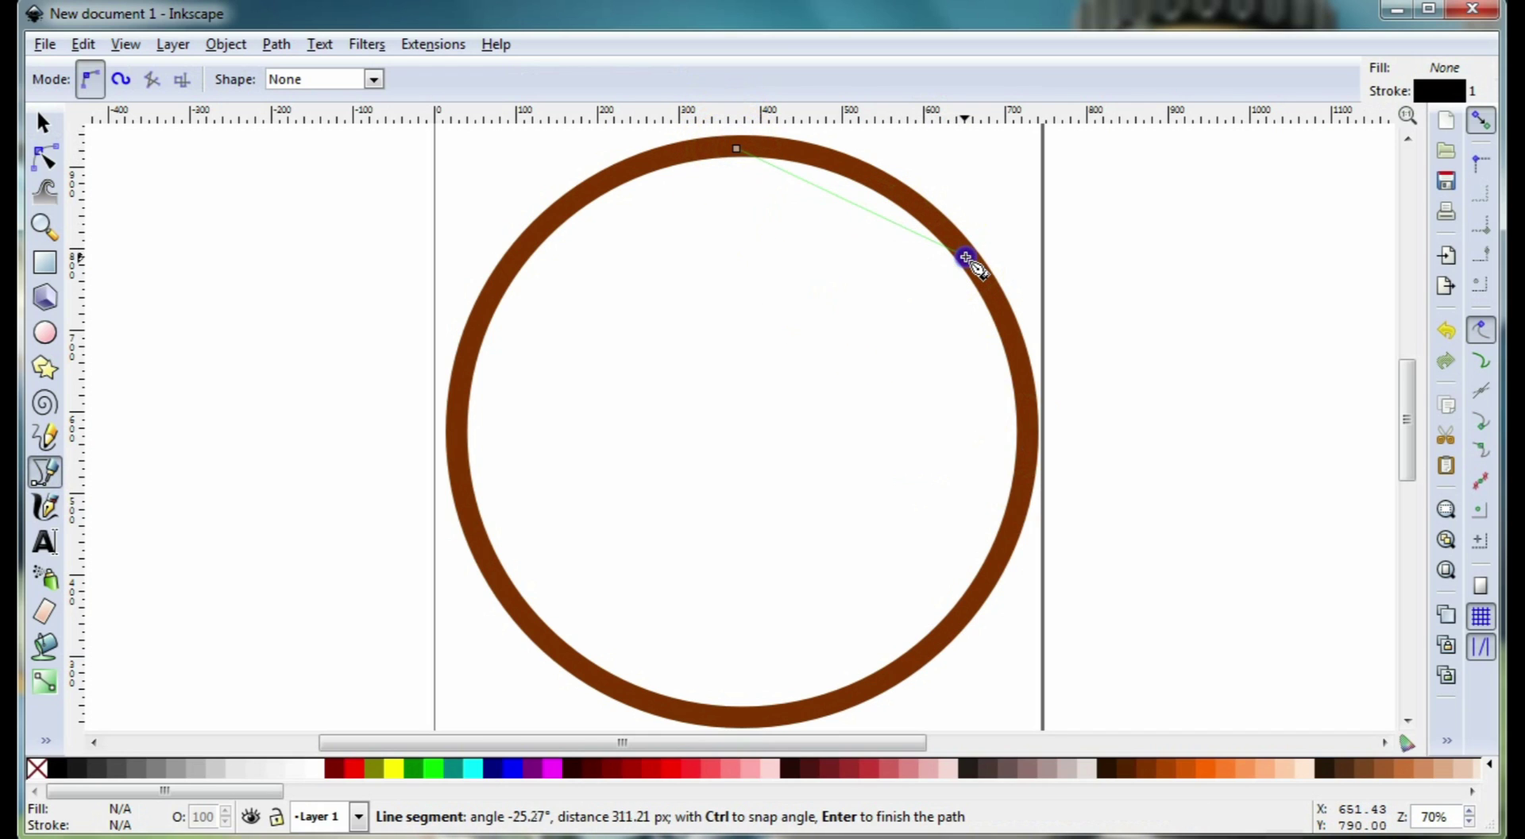
pyautogui.click(1022, 447)
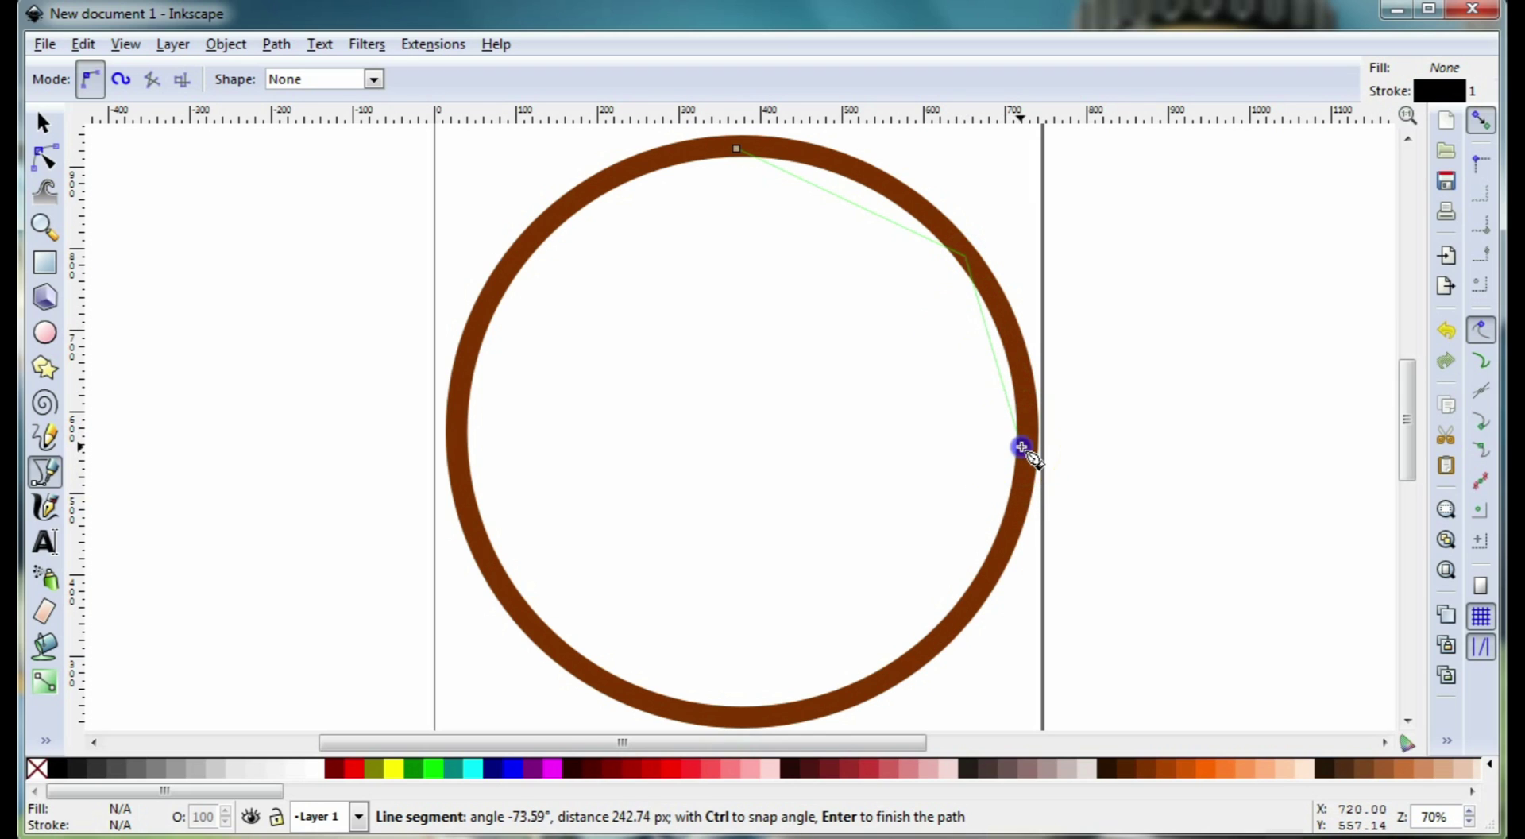
pyautogui.click(908, 659)
pyautogui.click(656, 702)
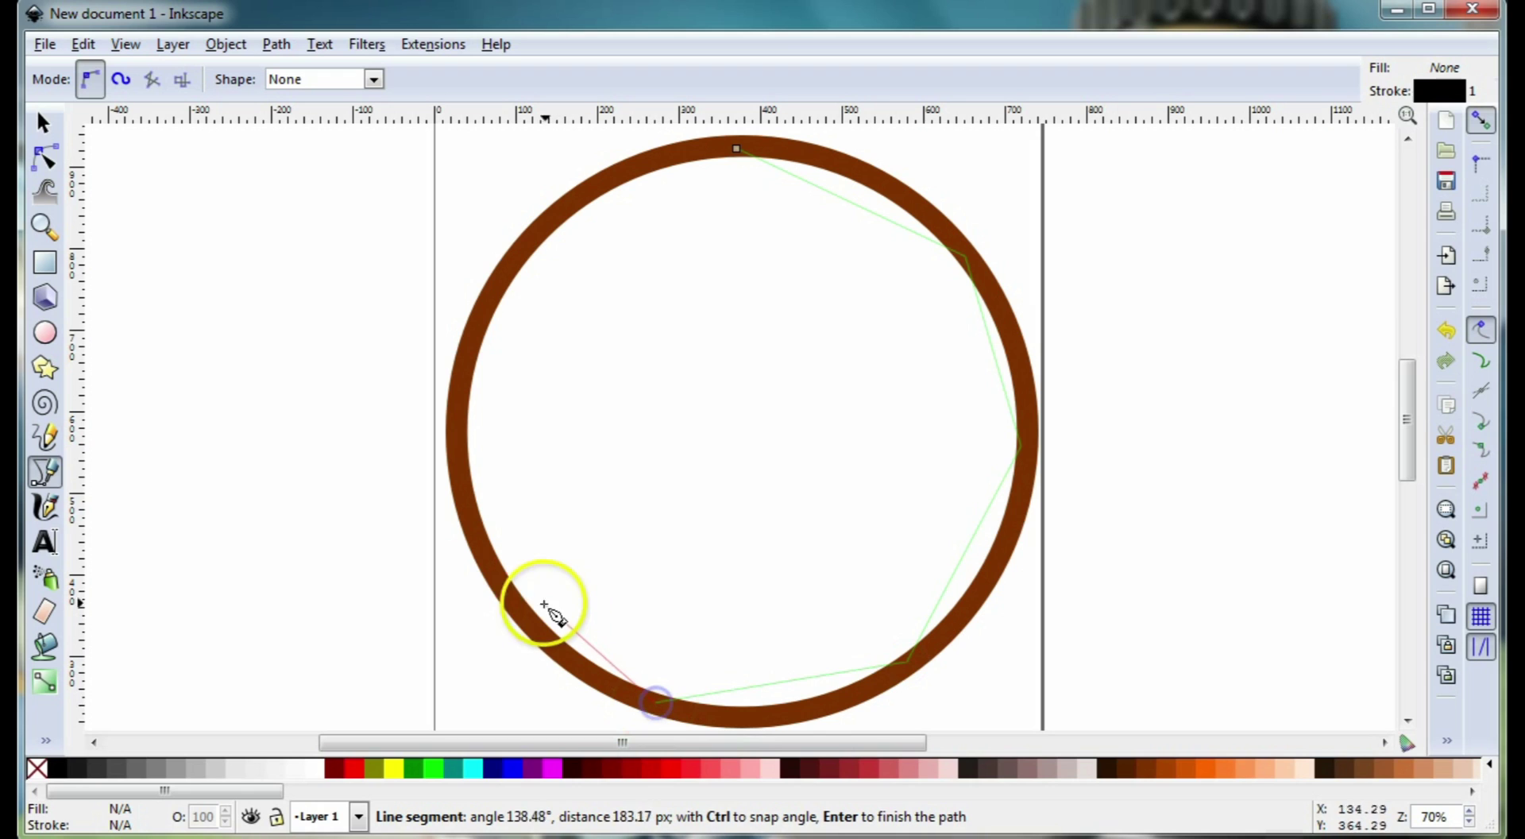
pyautogui.click(506, 588)
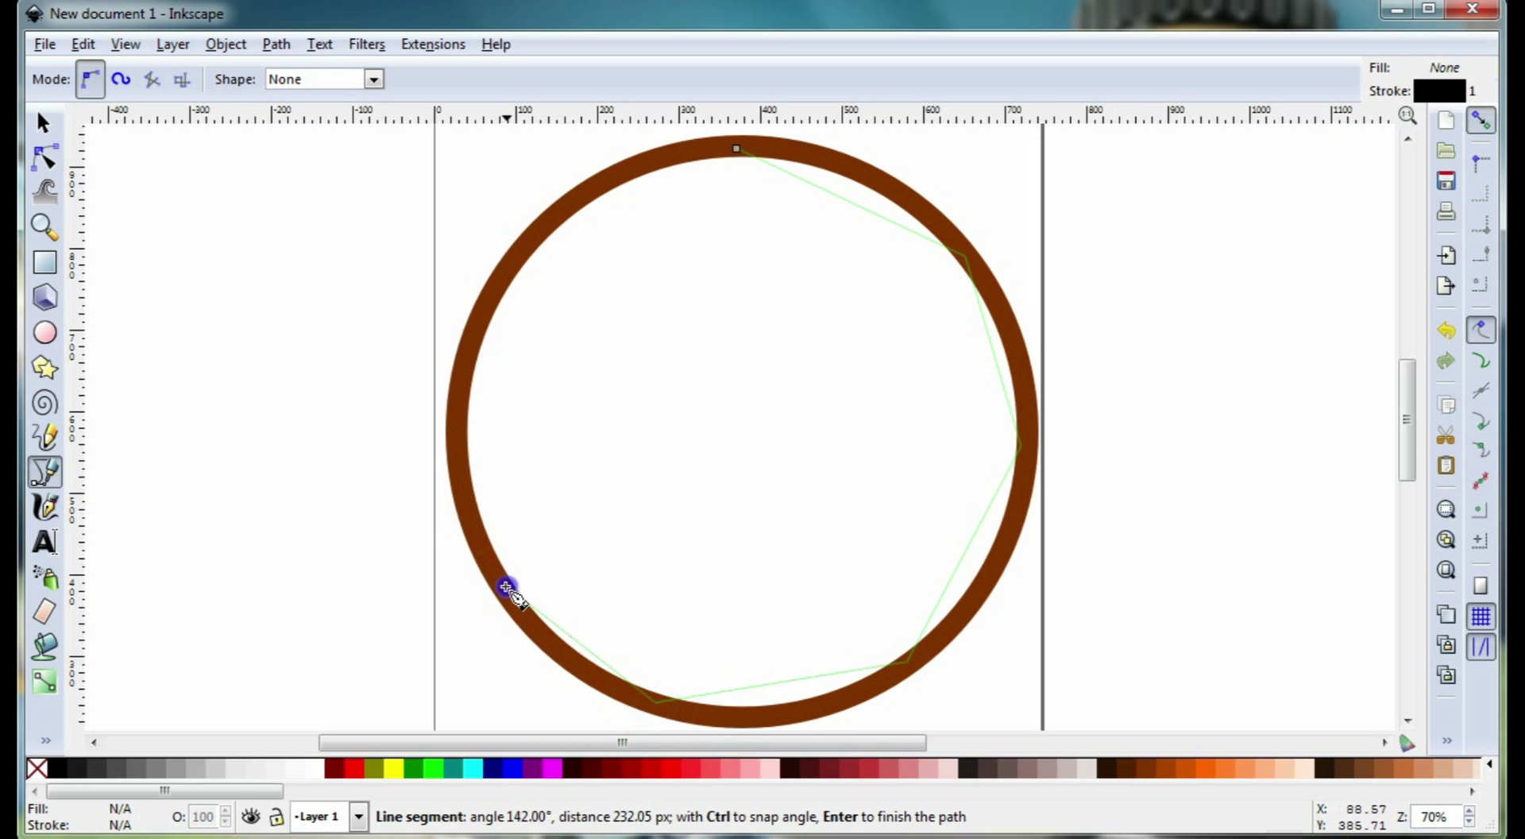
pyautogui.click(464, 395)
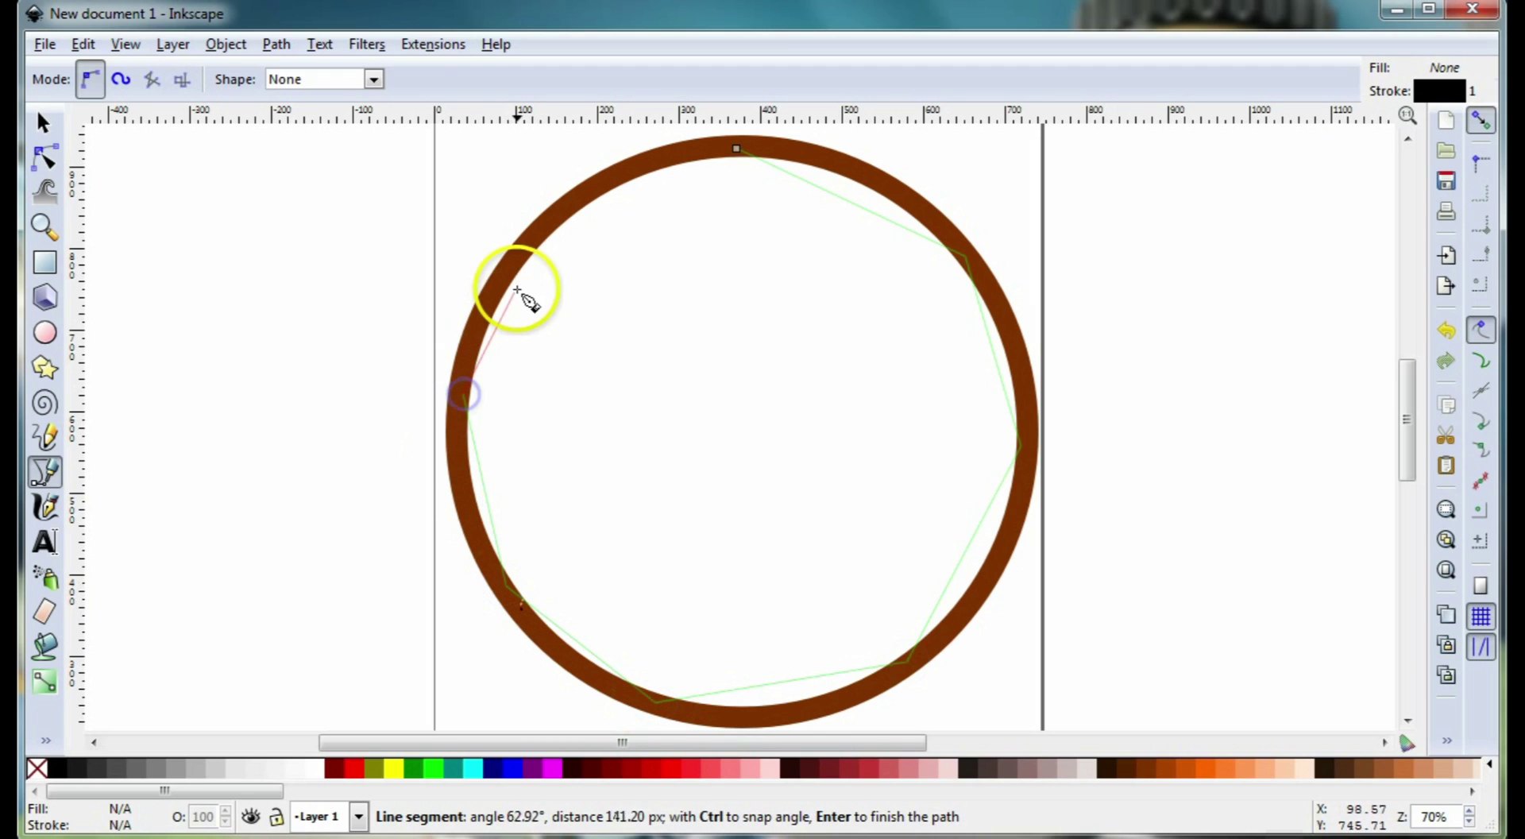
pyautogui.click(566, 219)
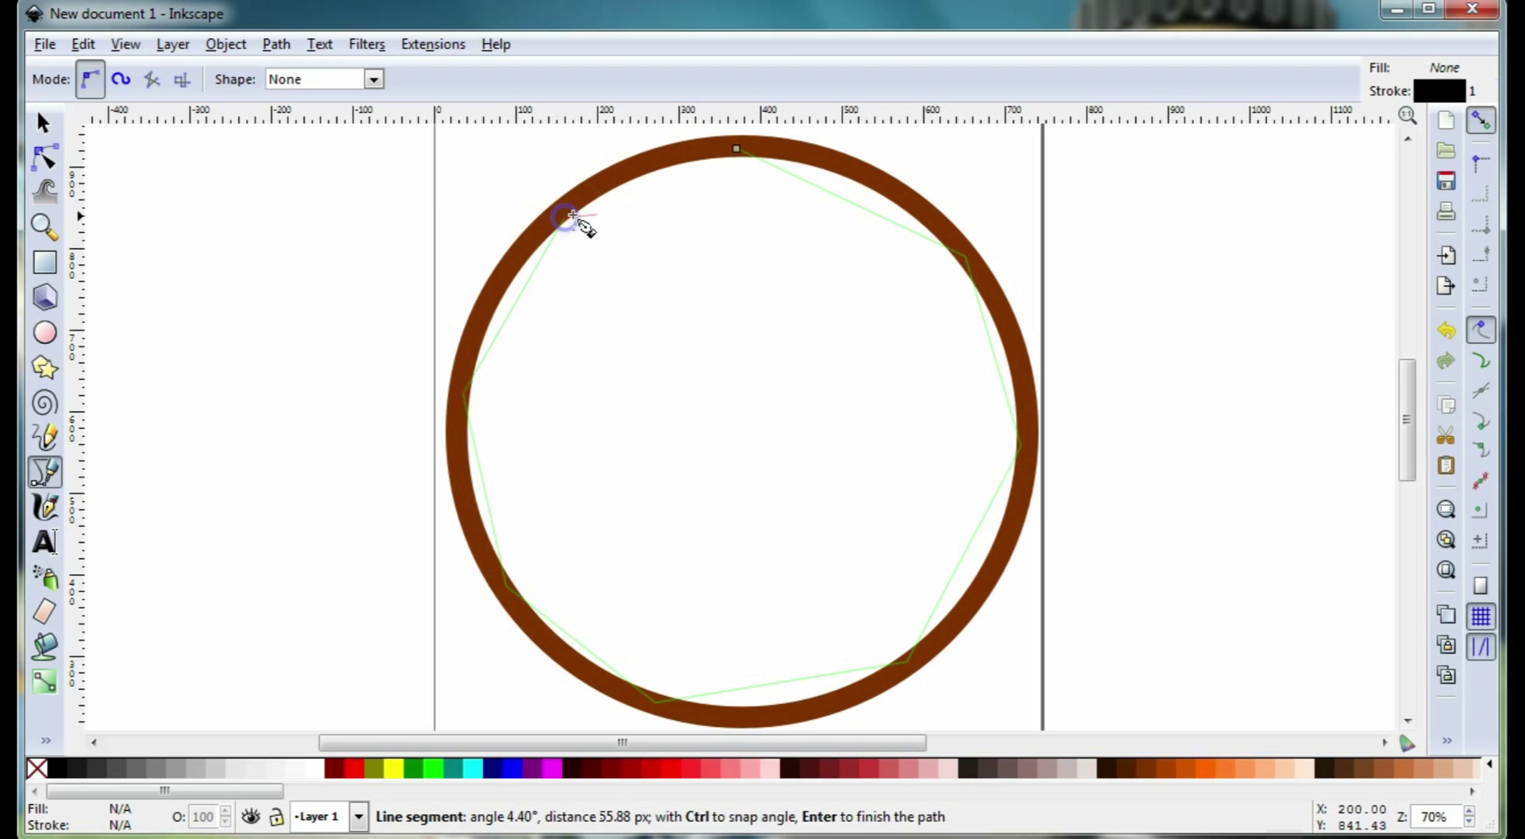
pyautogui.click(738, 150)
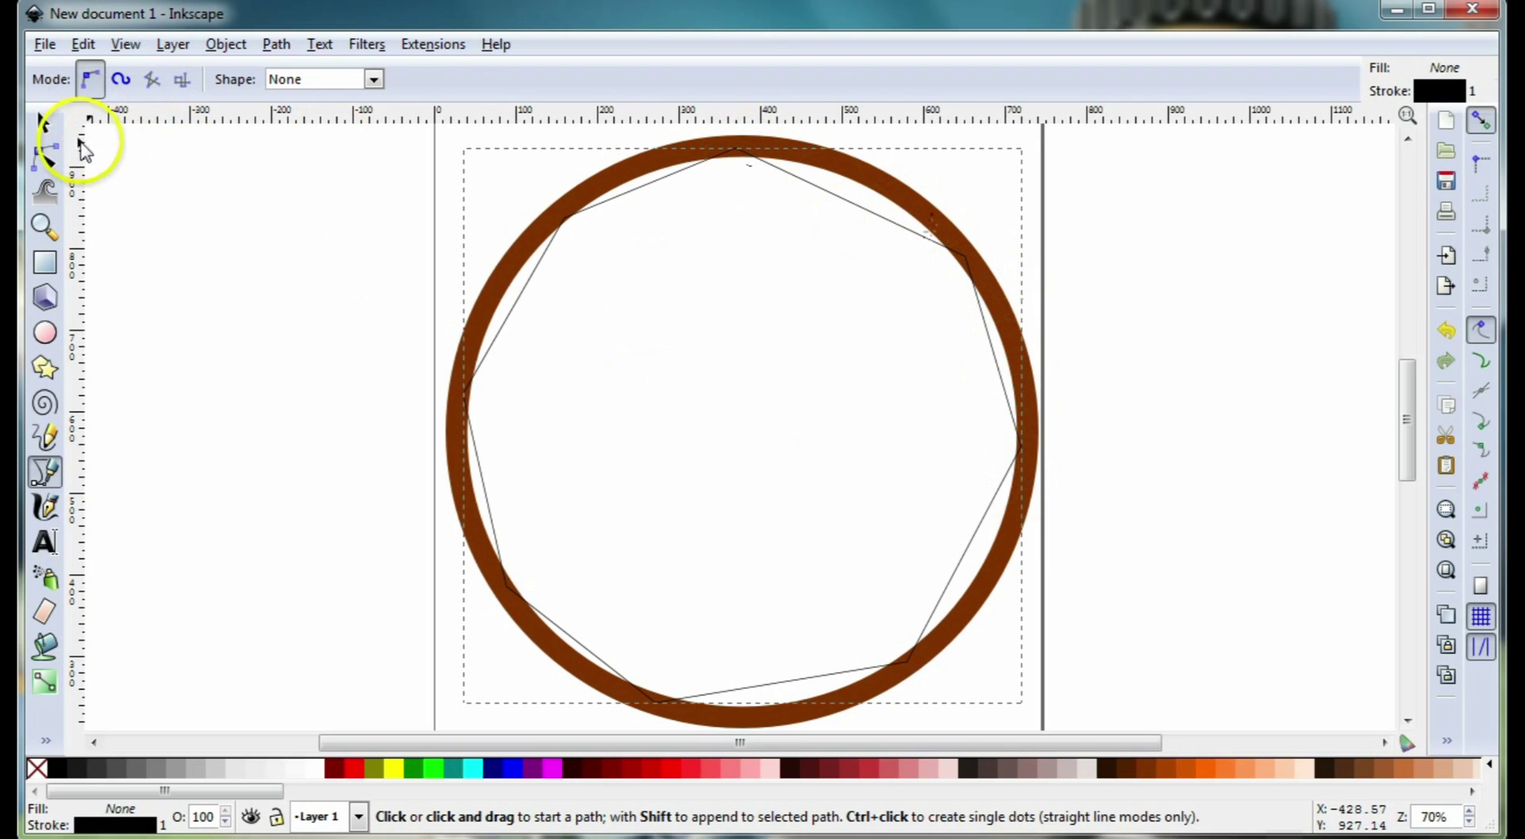
# Select the octagon path and set its stroke width to 14 px in Fill and Stroke.
pyautogui.click(43, 123)
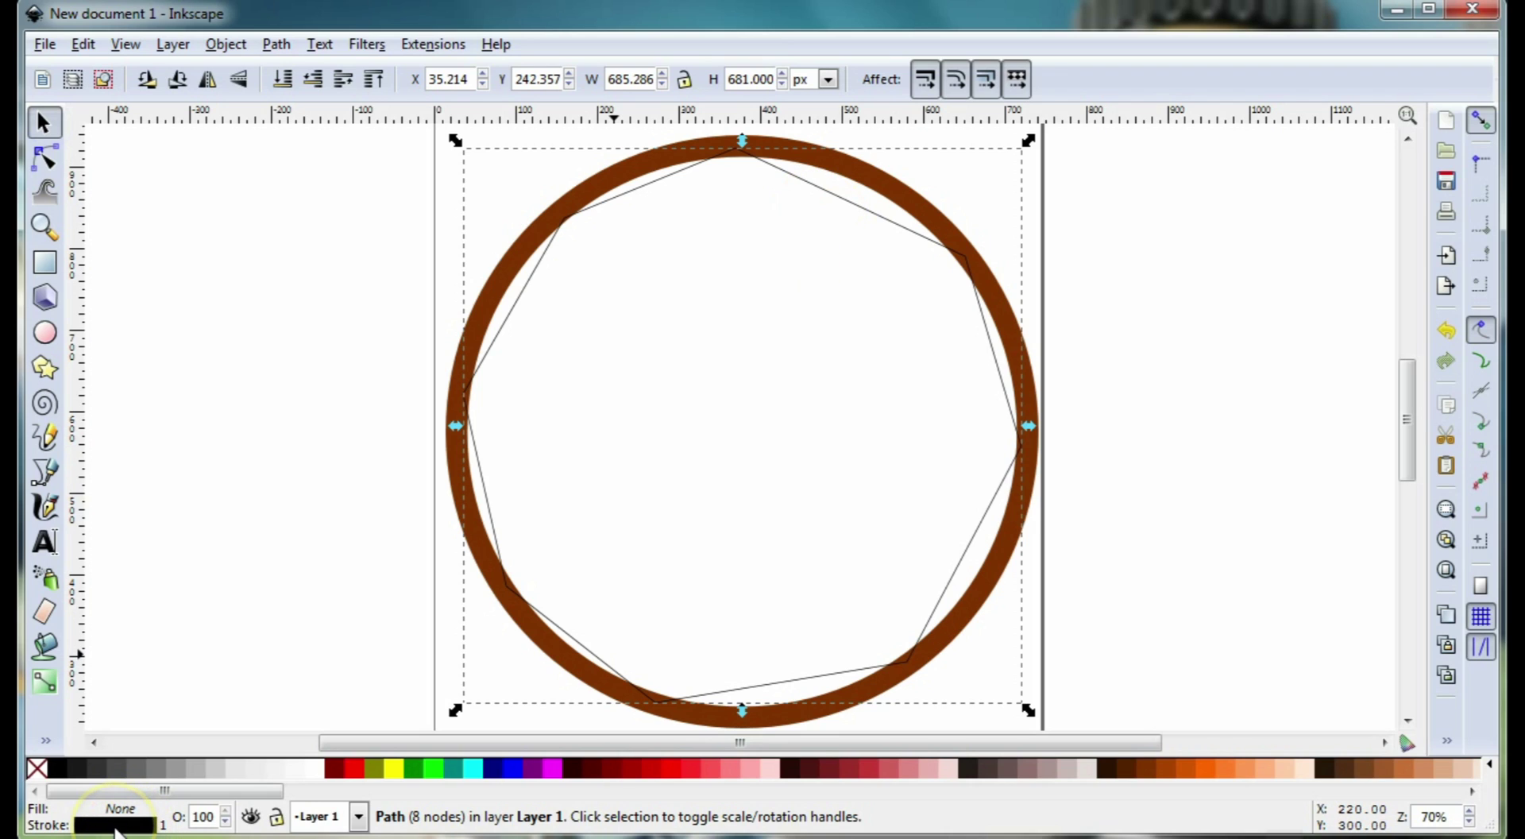
pyautogui.click(115, 826)
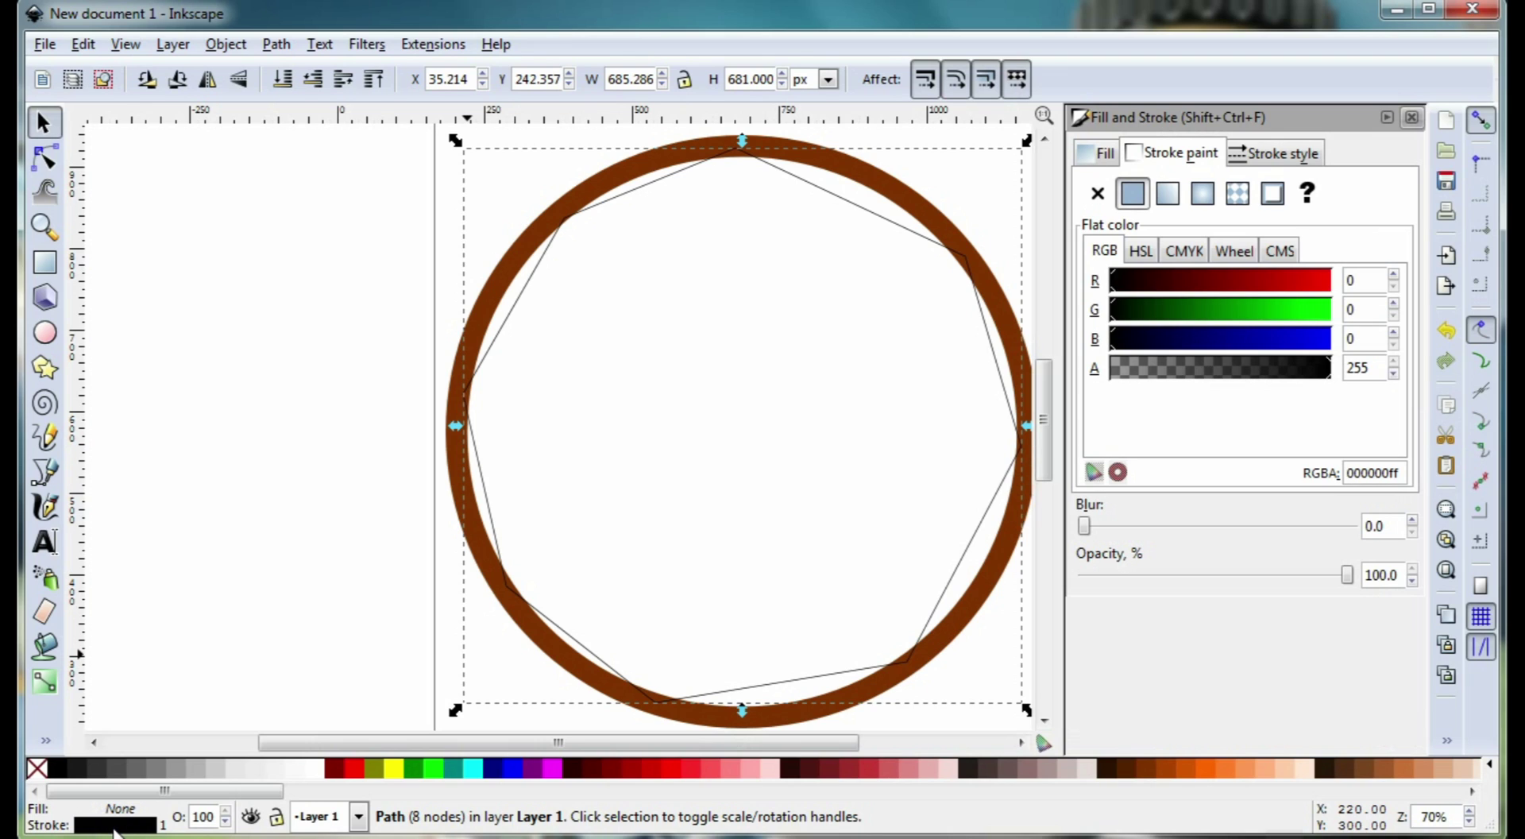
pyautogui.click(1305, 155)
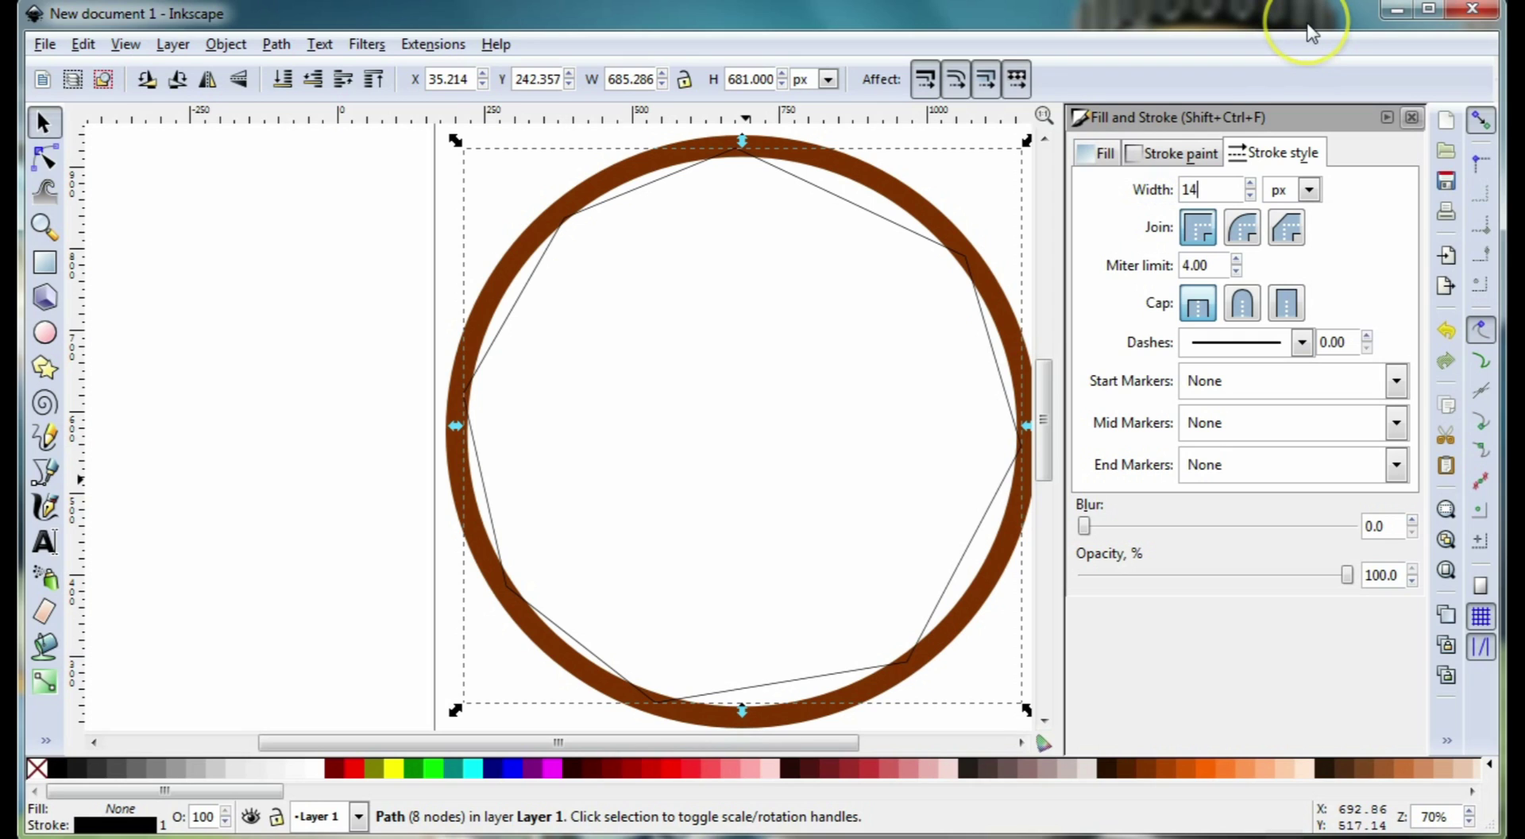
pyautogui.press('Return')
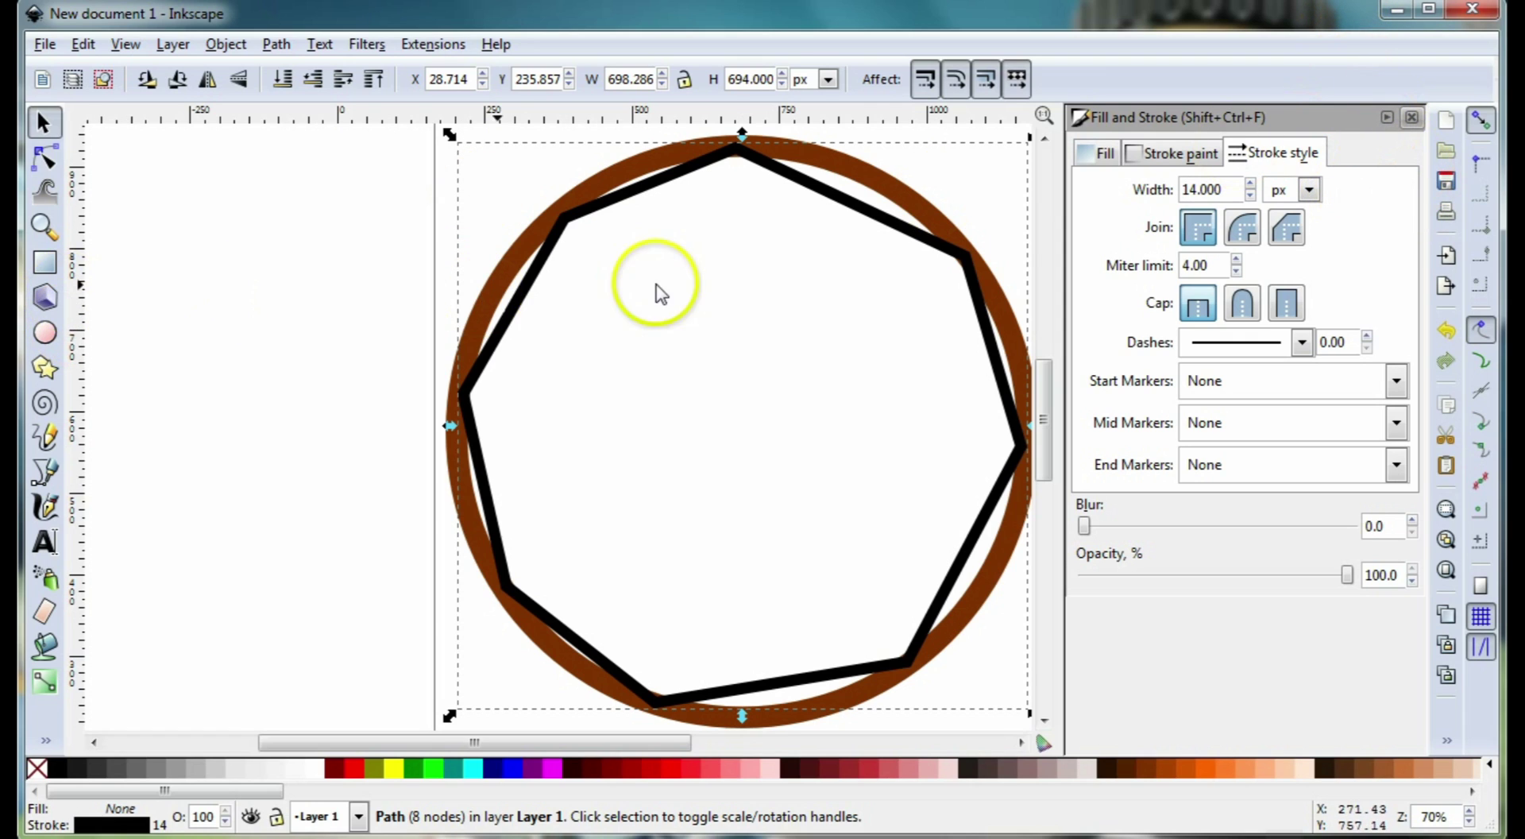
# Add midpoint nodes to the octagon's upper-right, right and lower-right sides and pull them inward.
pyautogui.click(45, 158)
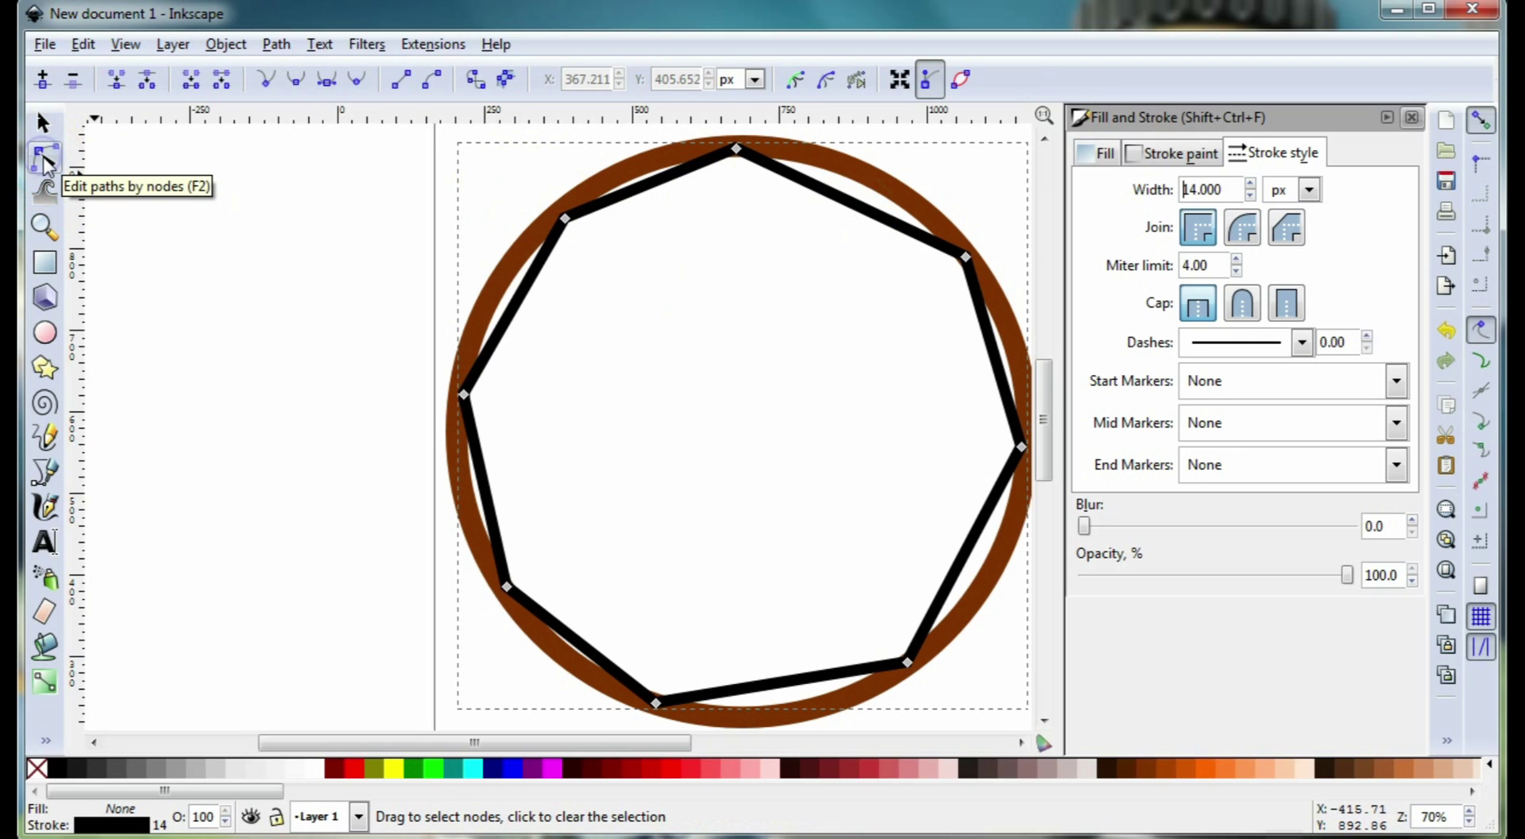
pyautogui.click(851, 202)
pyautogui.doubleClick(851, 203)
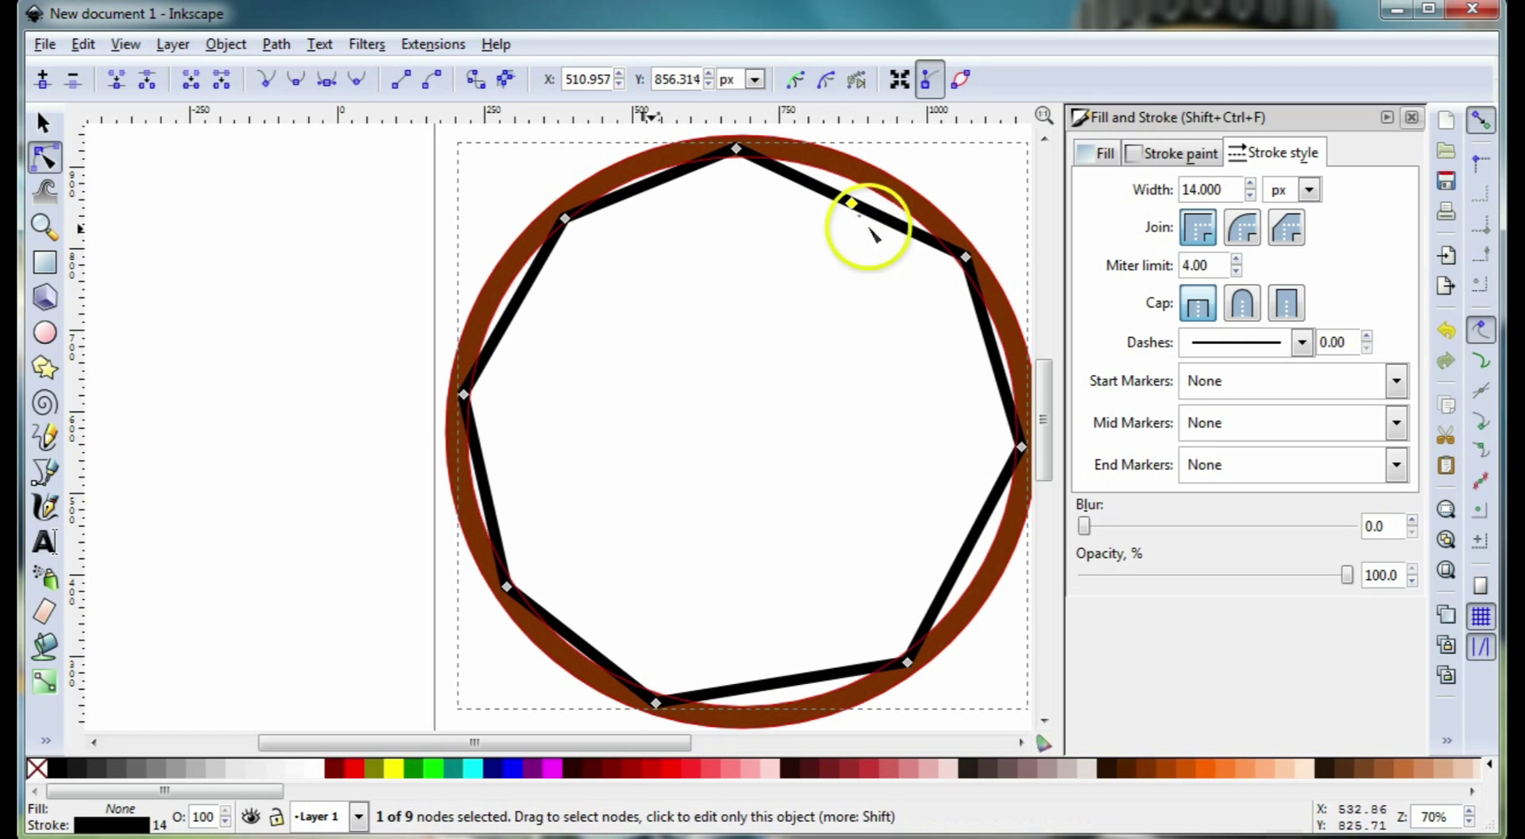
pyautogui.moveTo(850, 208); pyautogui.dragTo(840, 217)
pyautogui.doubleClick(994, 350)
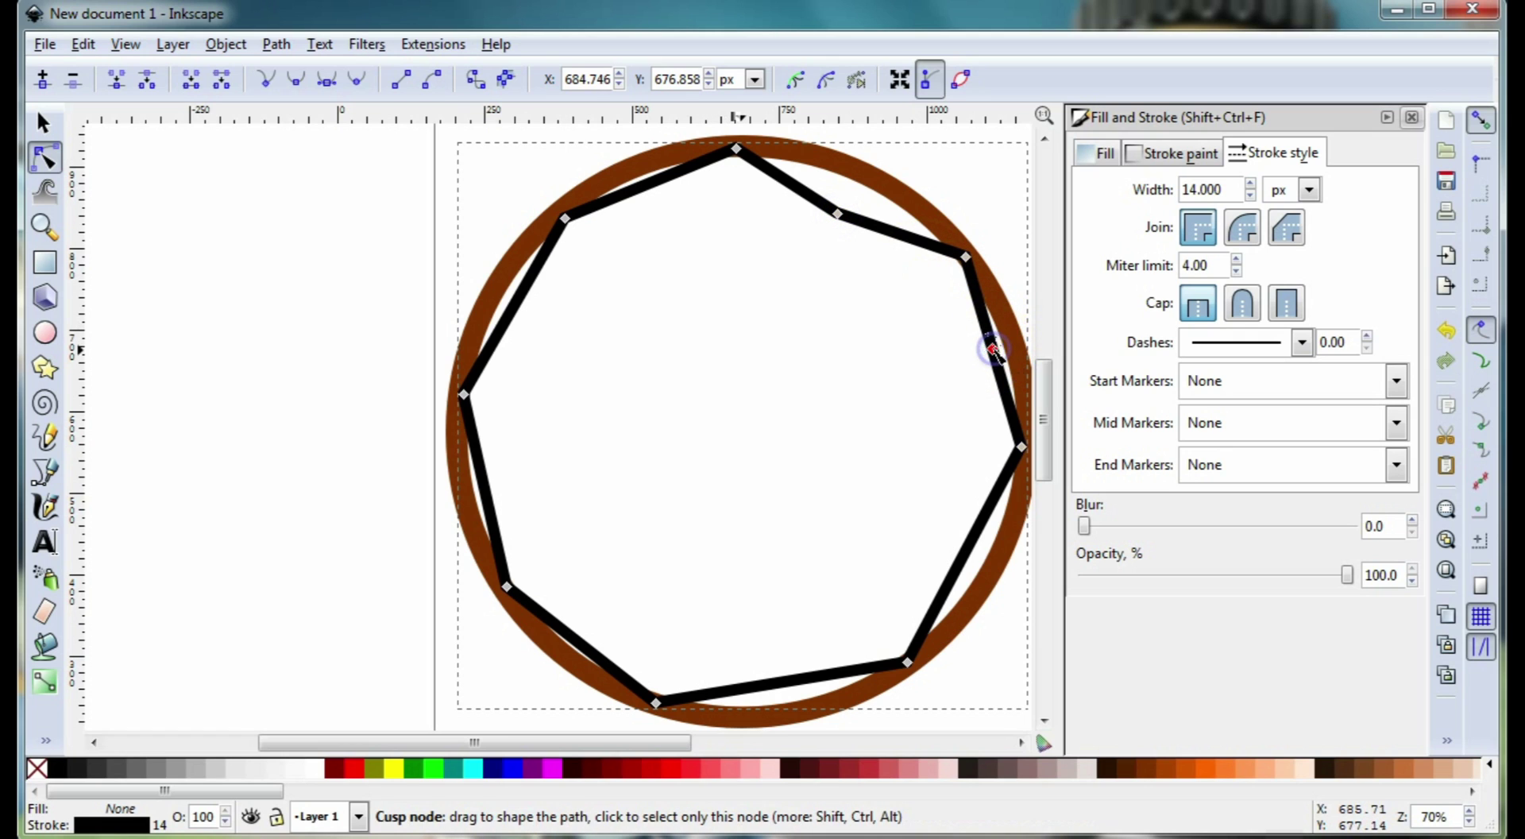
pyautogui.moveTo(994, 349); pyautogui.dragTo(976, 352)
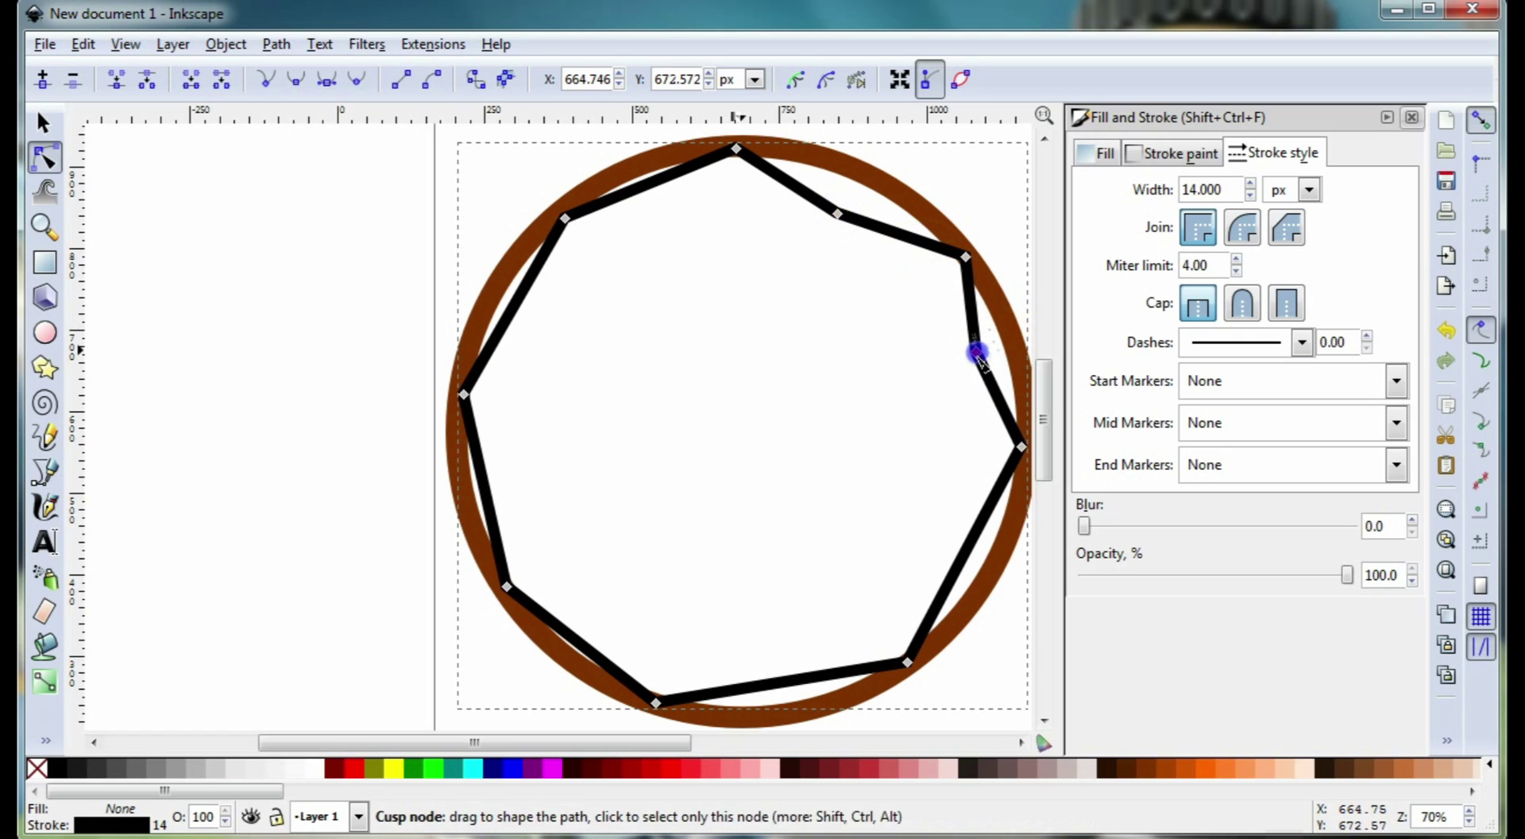
pyautogui.doubleClick(958, 556)
pyautogui.moveTo(958, 557); pyautogui.dragTo(938, 551)
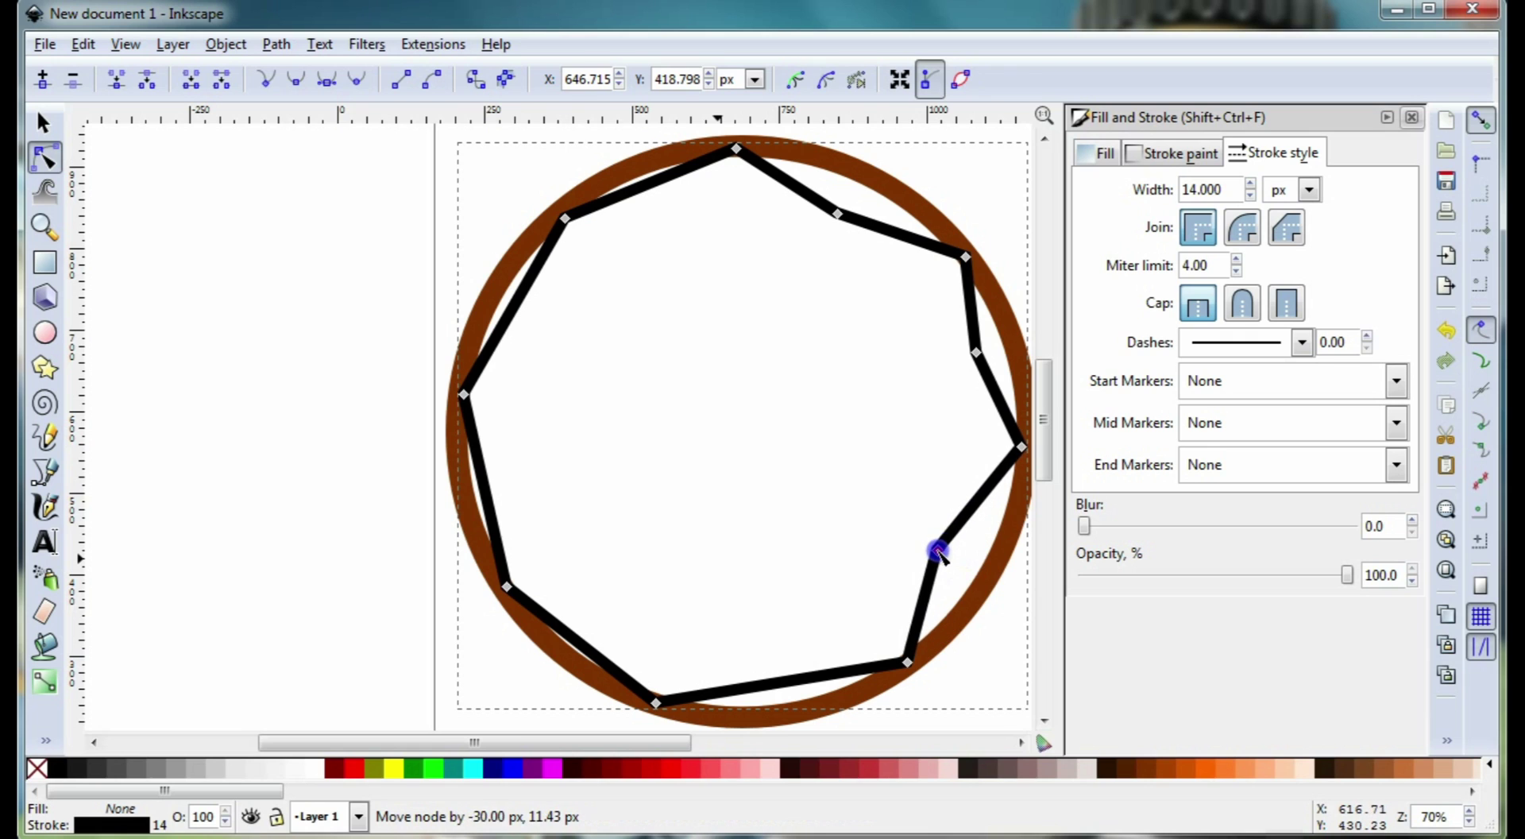
pyautogui.click(834, 667)
pyautogui.click(942, 554)
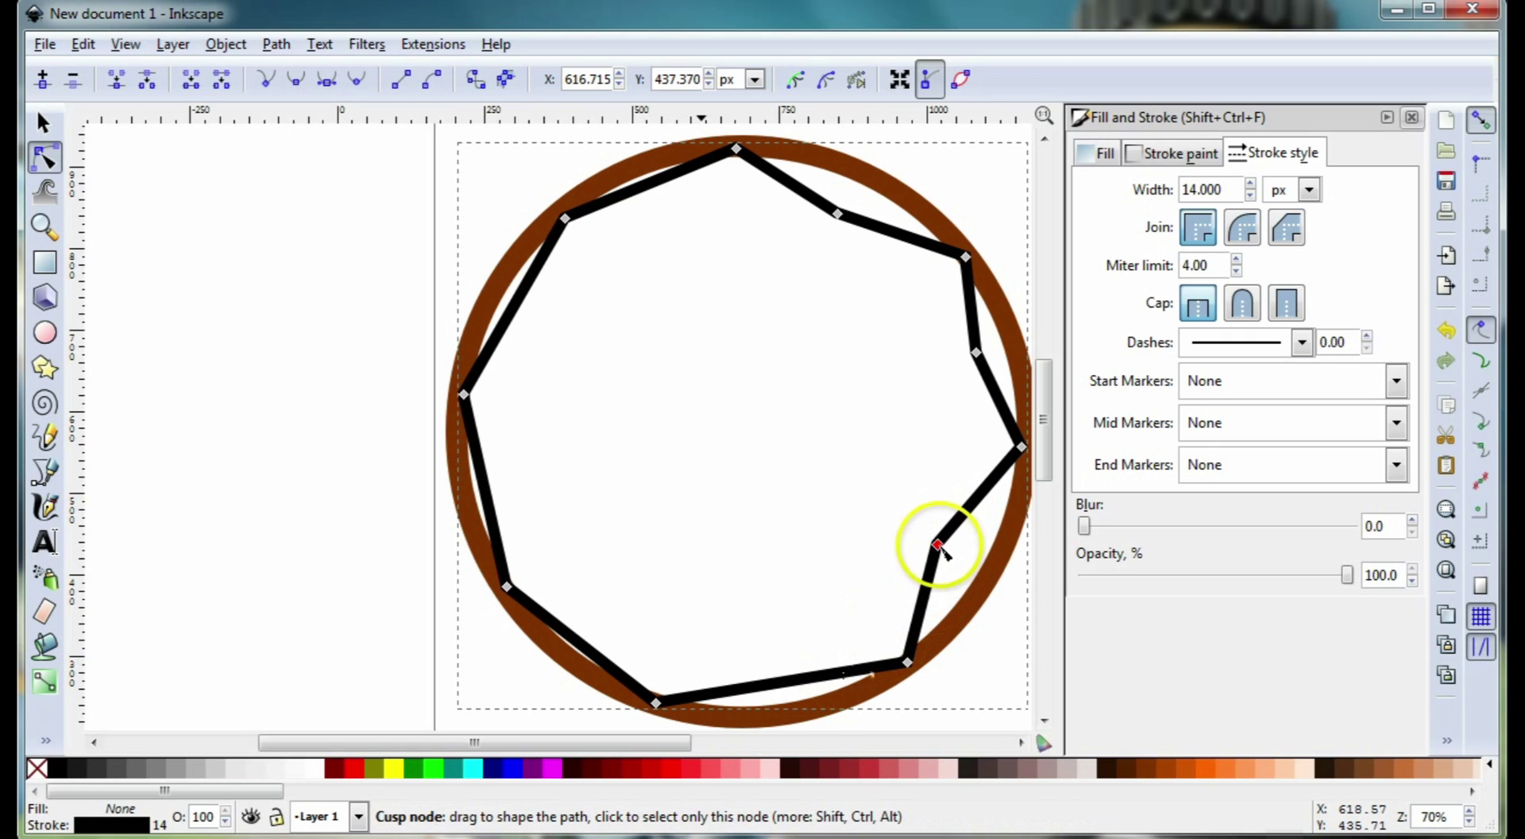
pyautogui.moveTo(939, 550); pyautogui.dragTo(943, 548)
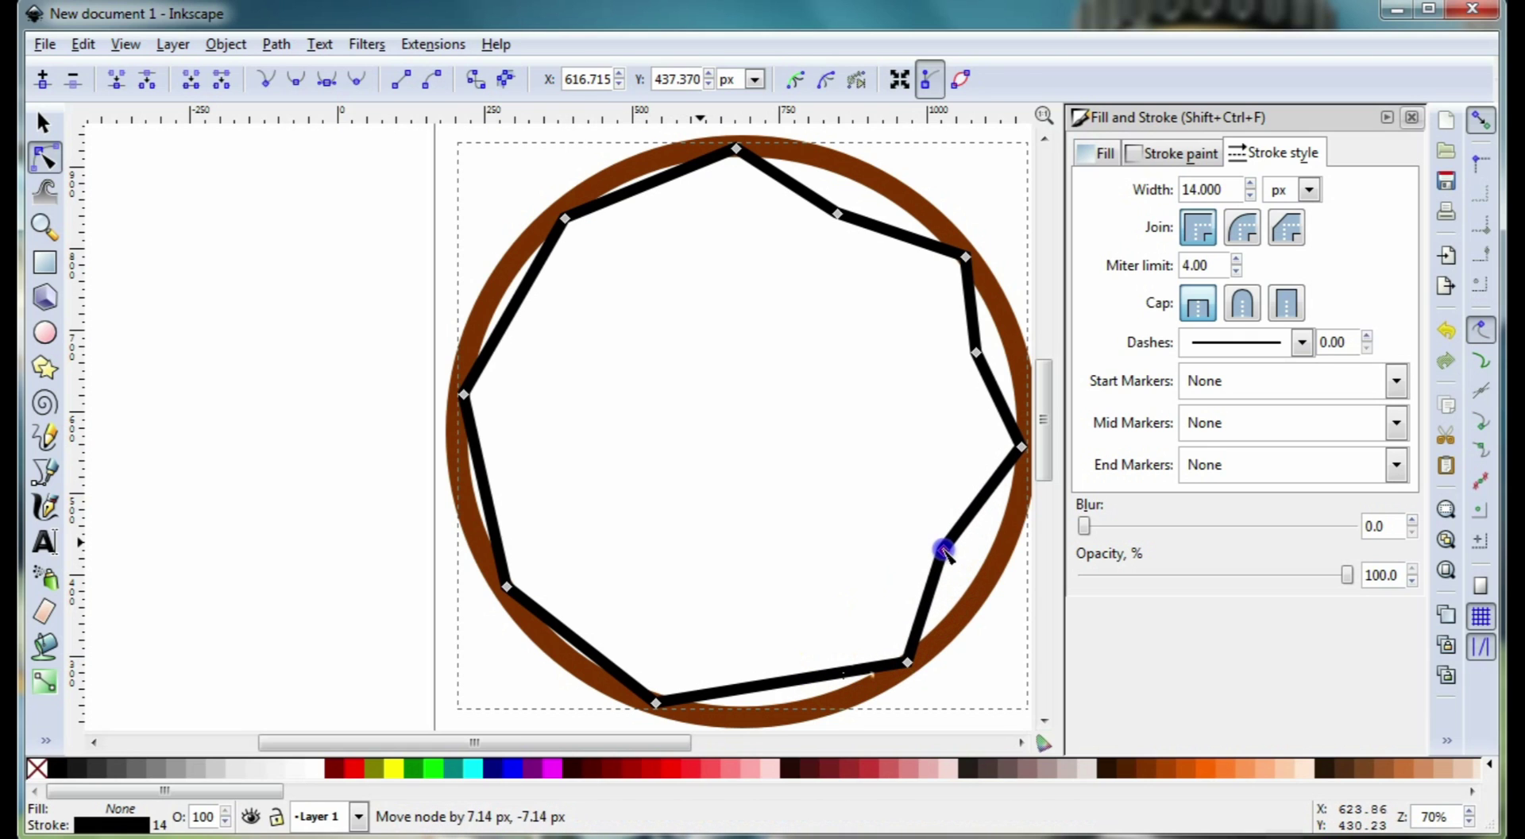
# Add inward-pulled midpoint nodes on the bottom, lower-left, left, upper-left and top-left sides.
pyautogui.doubleClick(779, 684)
pyautogui.moveTo(780, 685); pyautogui.dragTo(770, 658)
pyautogui.click(587, 647)
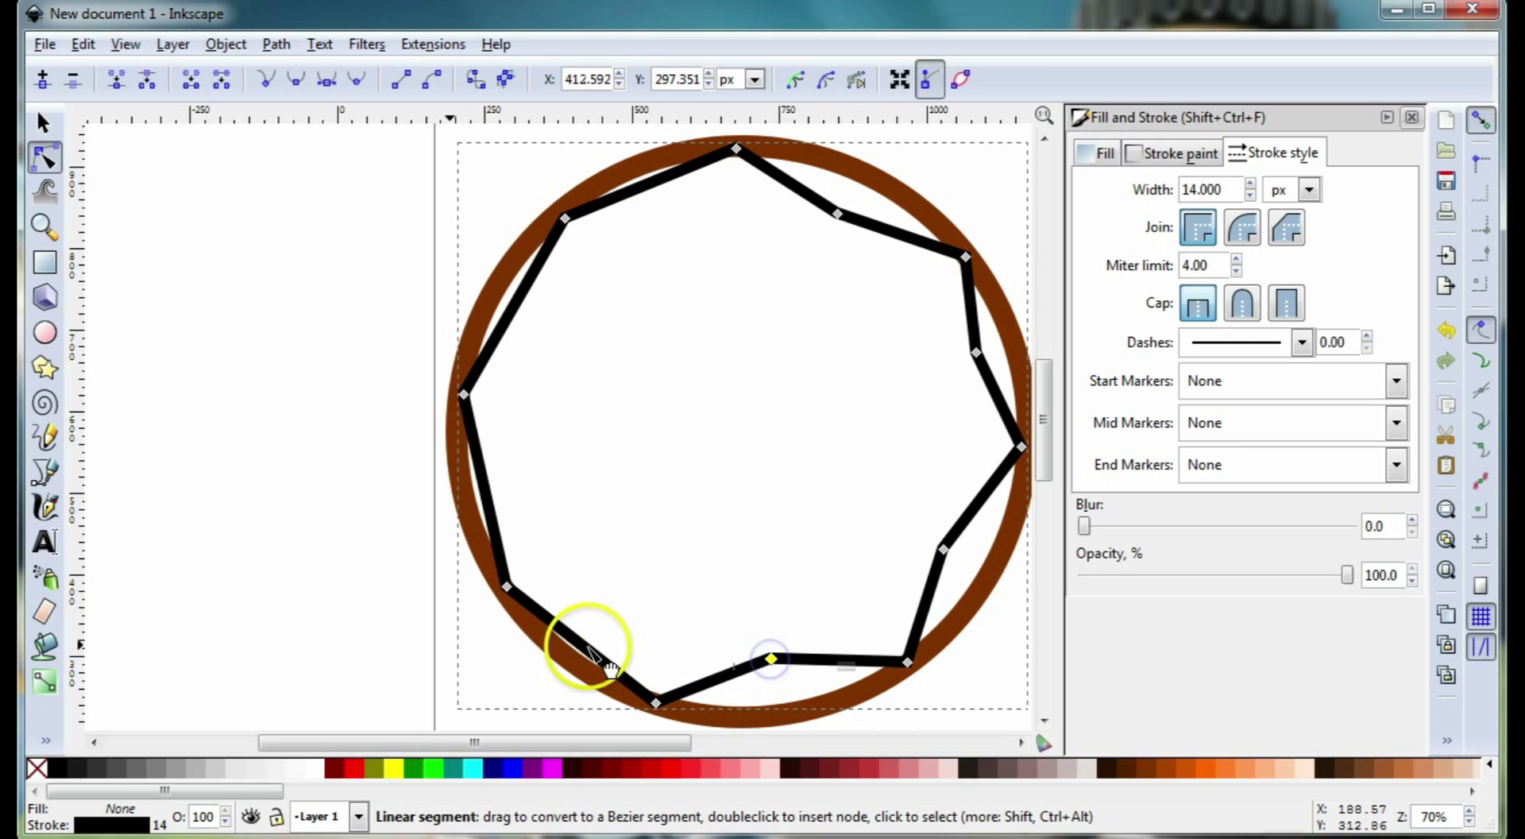
pyautogui.doubleClick(587, 646)
pyautogui.moveTo(588, 645); pyautogui.dragTo(592, 632)
pyautogui.click(487, 511)
pyautogui.doubleClick(484, 487)
pyautogui.moveTo(483, 487); pyautogui.dragTo(506, 484)
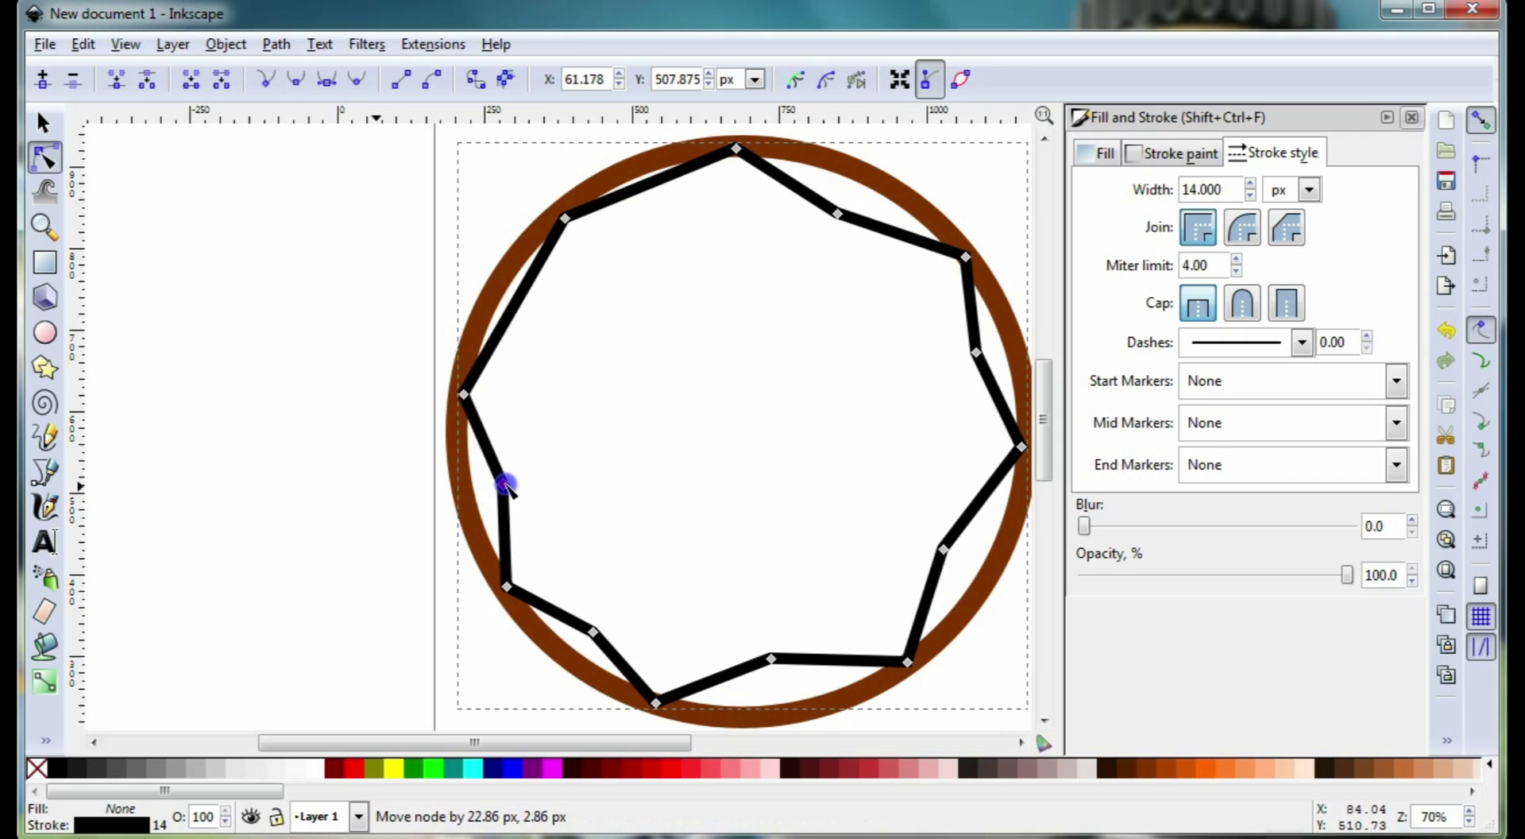
pyautogui.click(515, 303)
pyautogui.doubleClick(512, 309)
pyautogui.moveTo(512, 309); pyautogui.dragTo(530, 315)
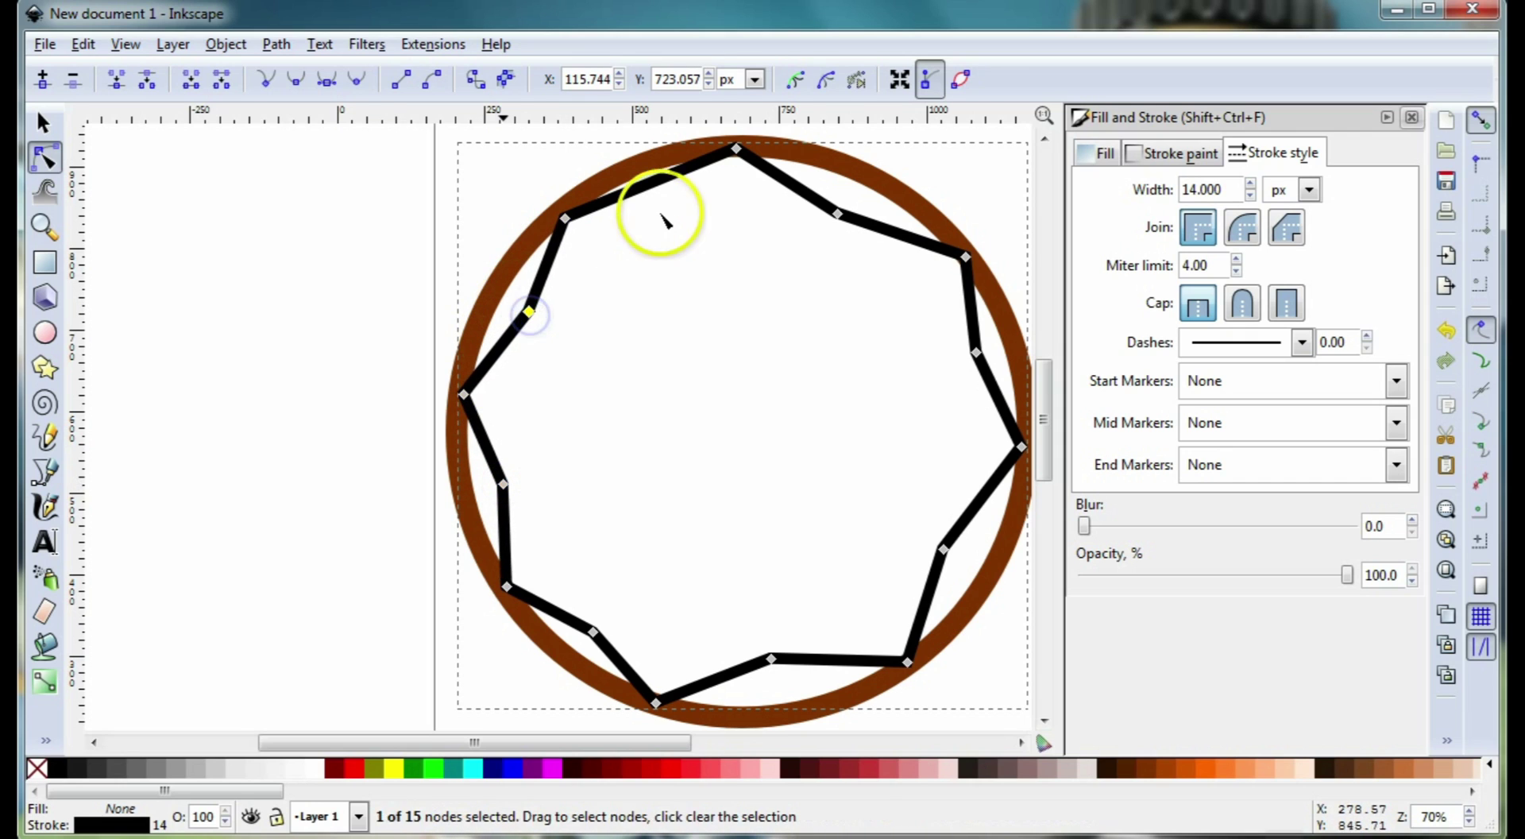
pyautogui.doubleClick(648, 183)
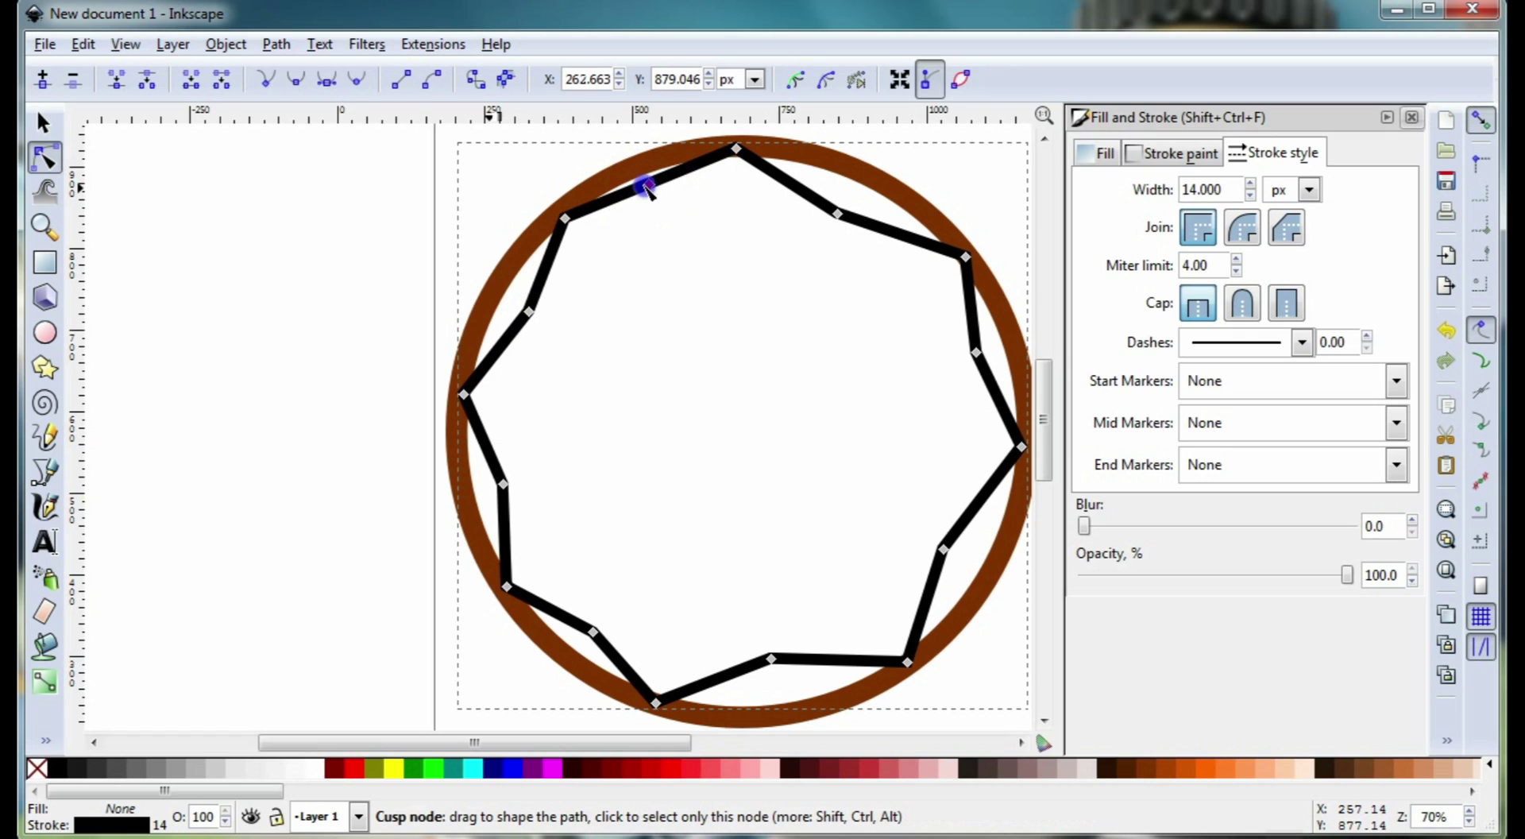
pyautogui.moveTo(649, 186); pyautogui.dragTo(658, 196)
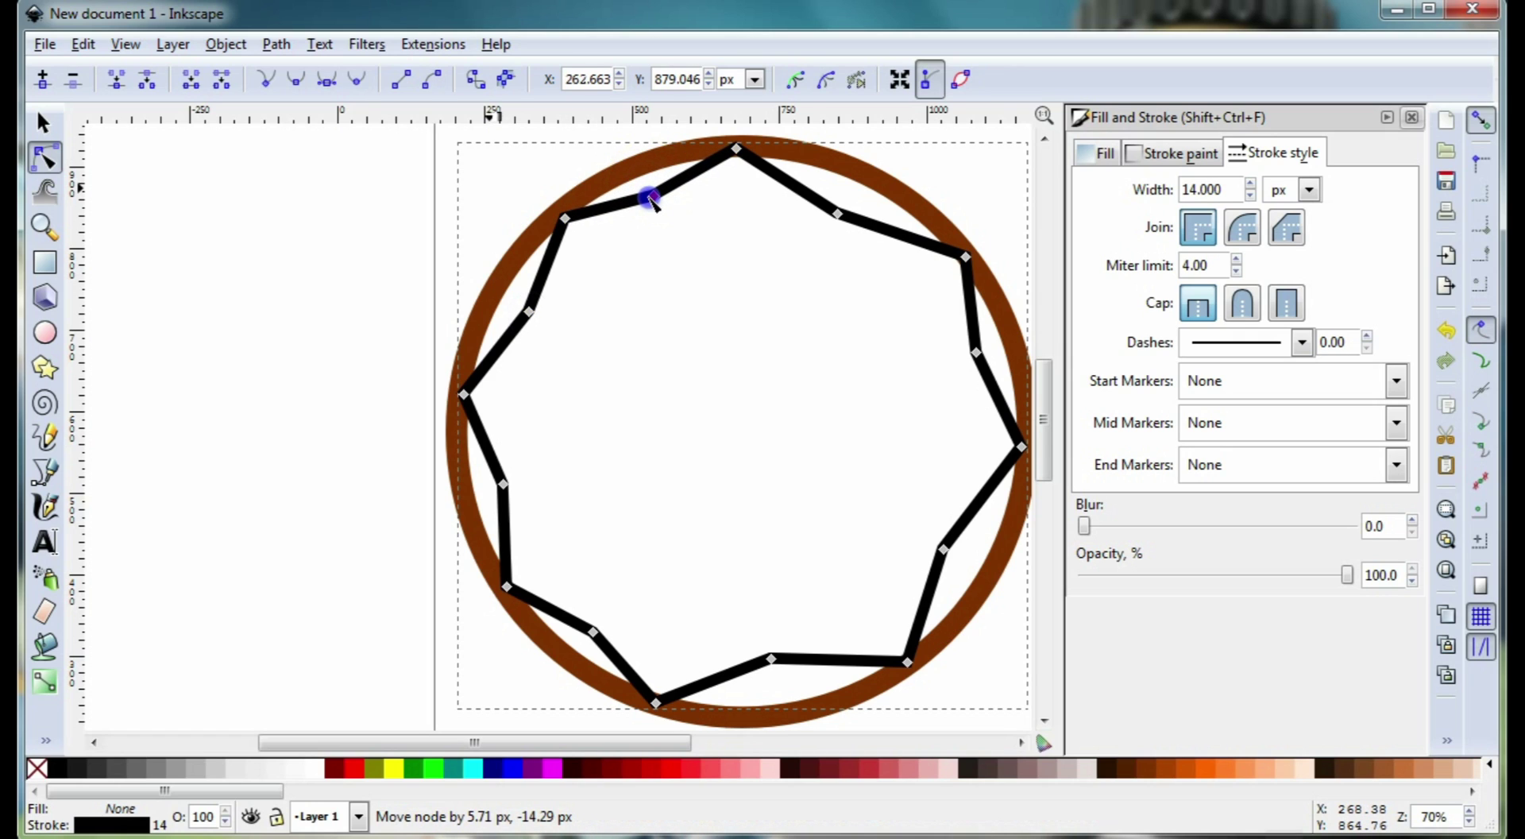
pyautogui.moveTo(651, 199); pyautogui.dragTo(656, 197)
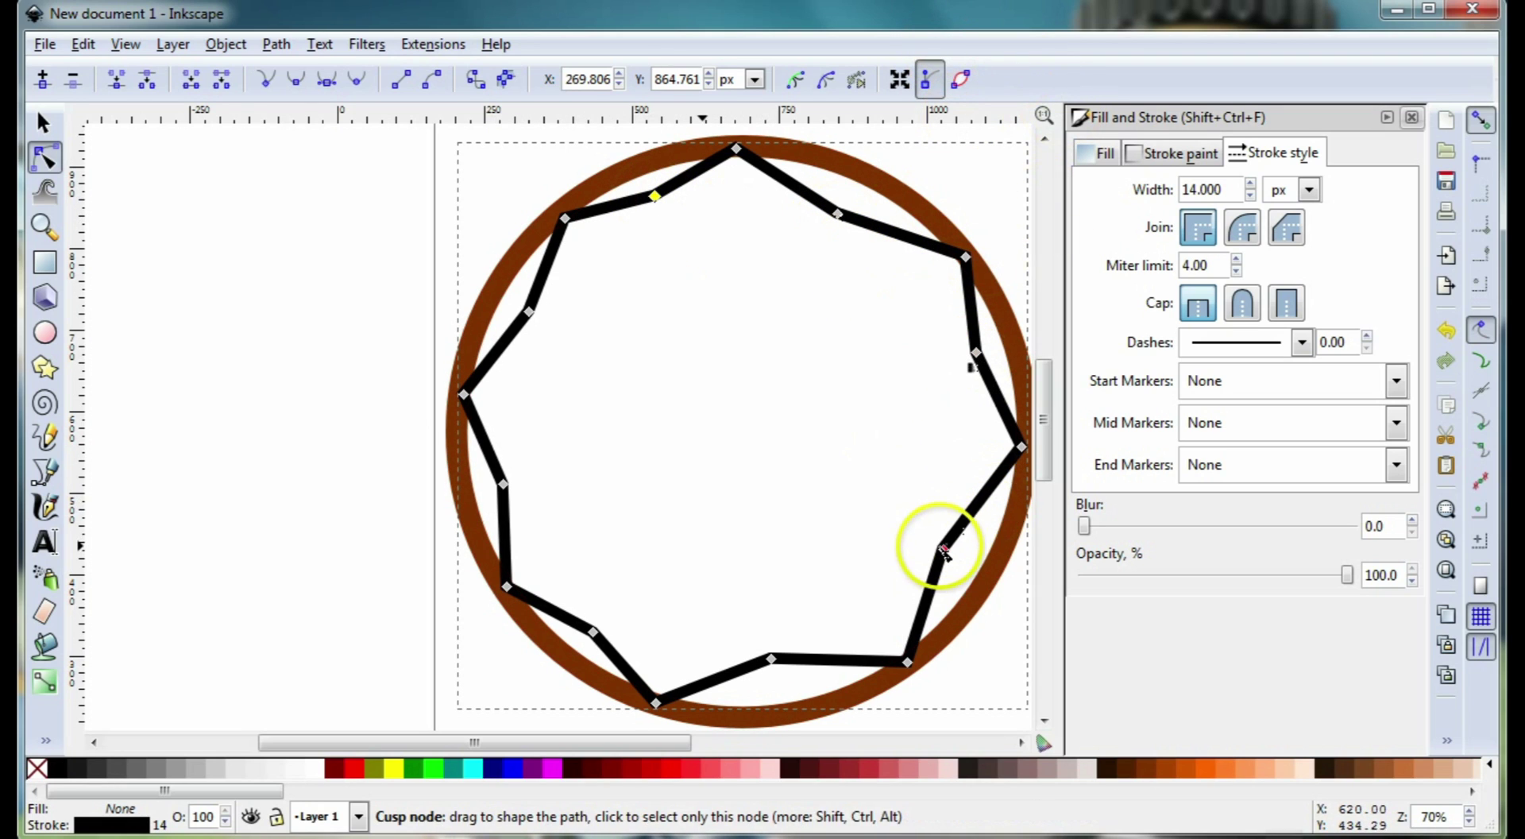
# Draw a second closed eight-corner path through the first outline's inward-pulled nodes.
pyautogui.click(45, 477)
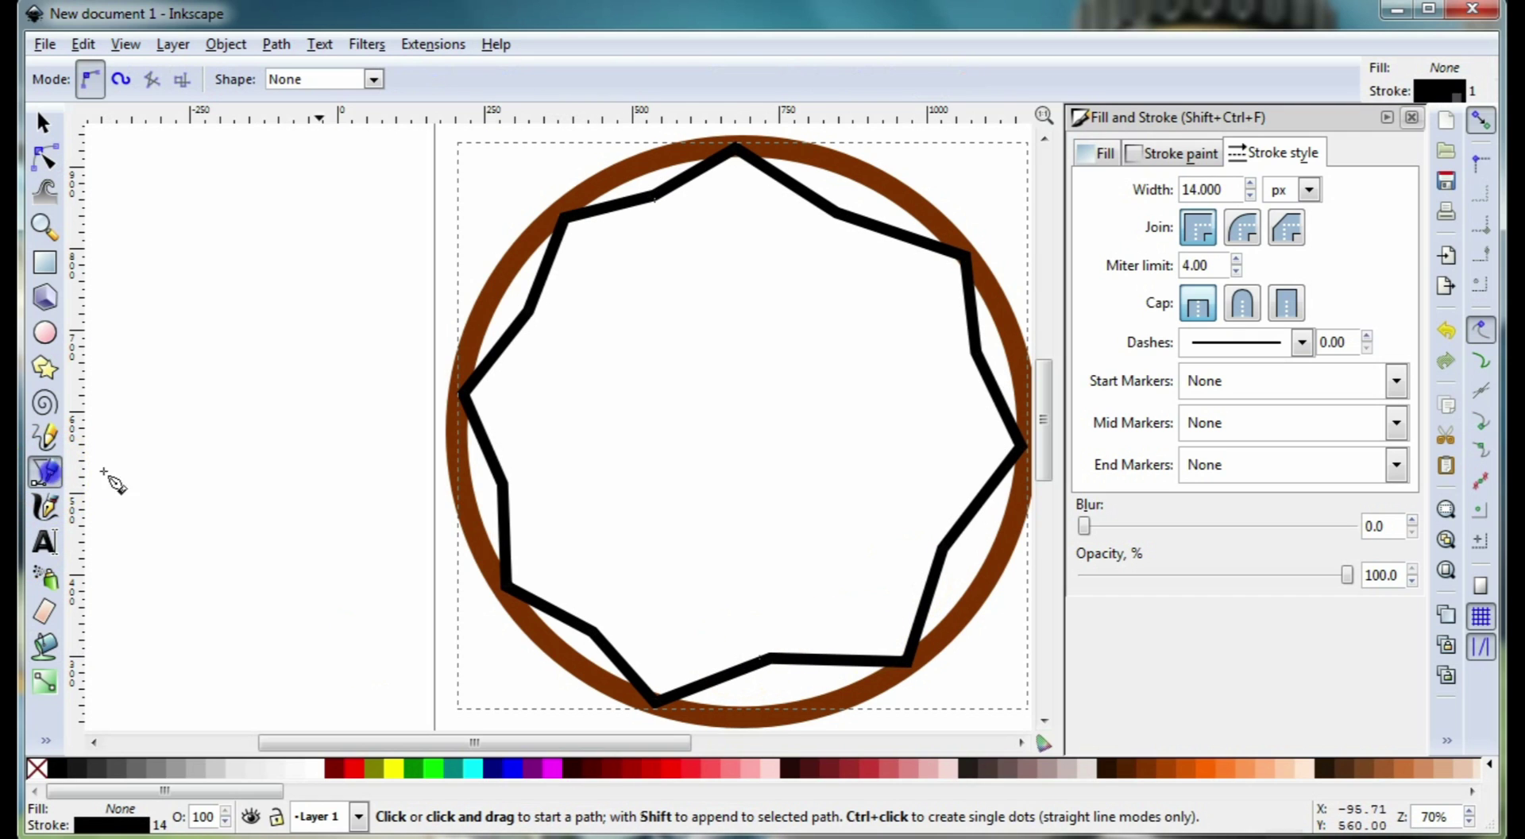
pyautogui.click(656, 195)
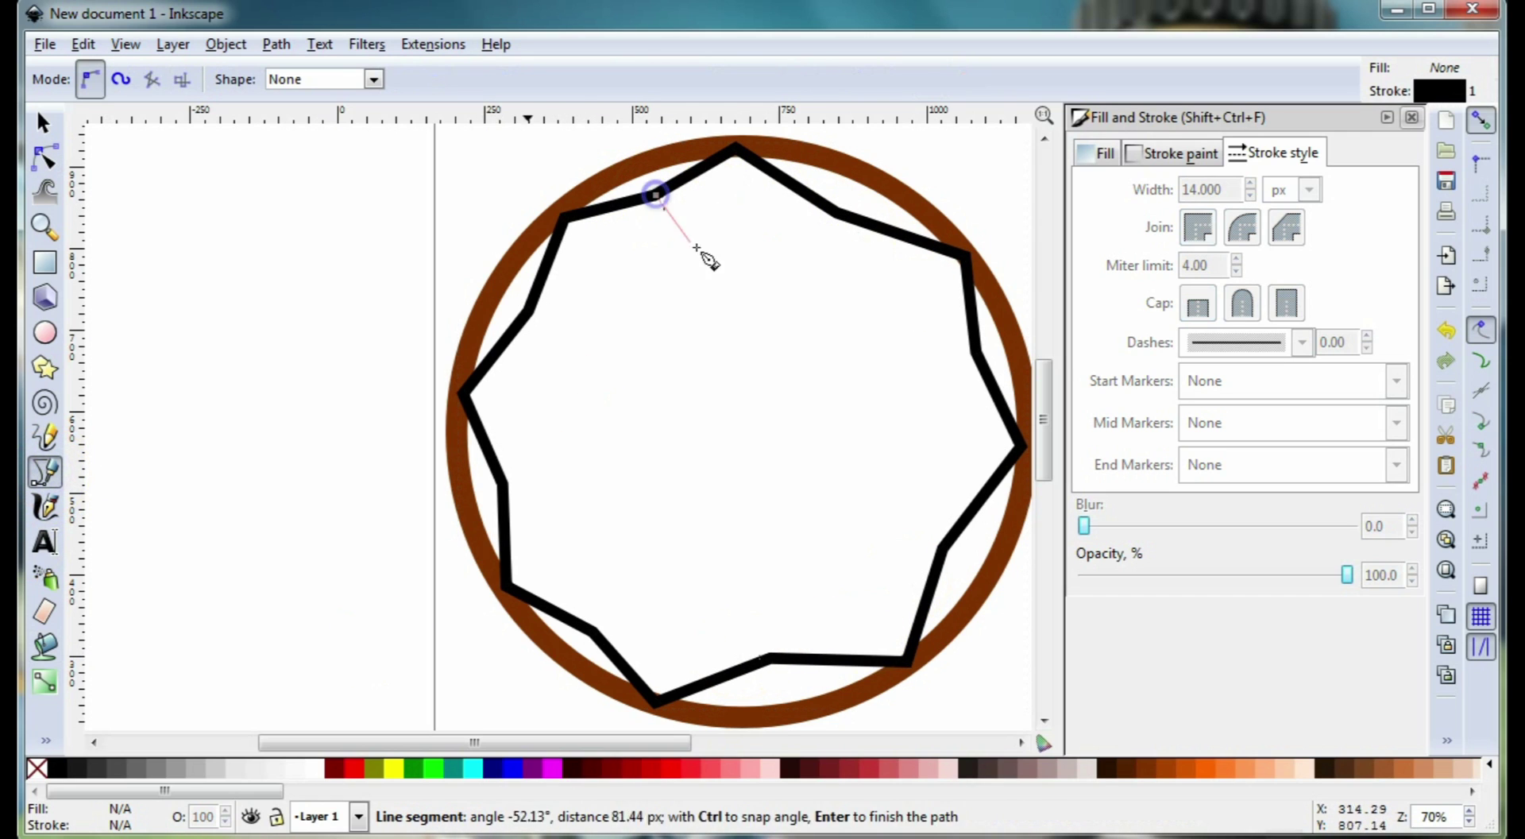
pyautogui.click(973, 351)
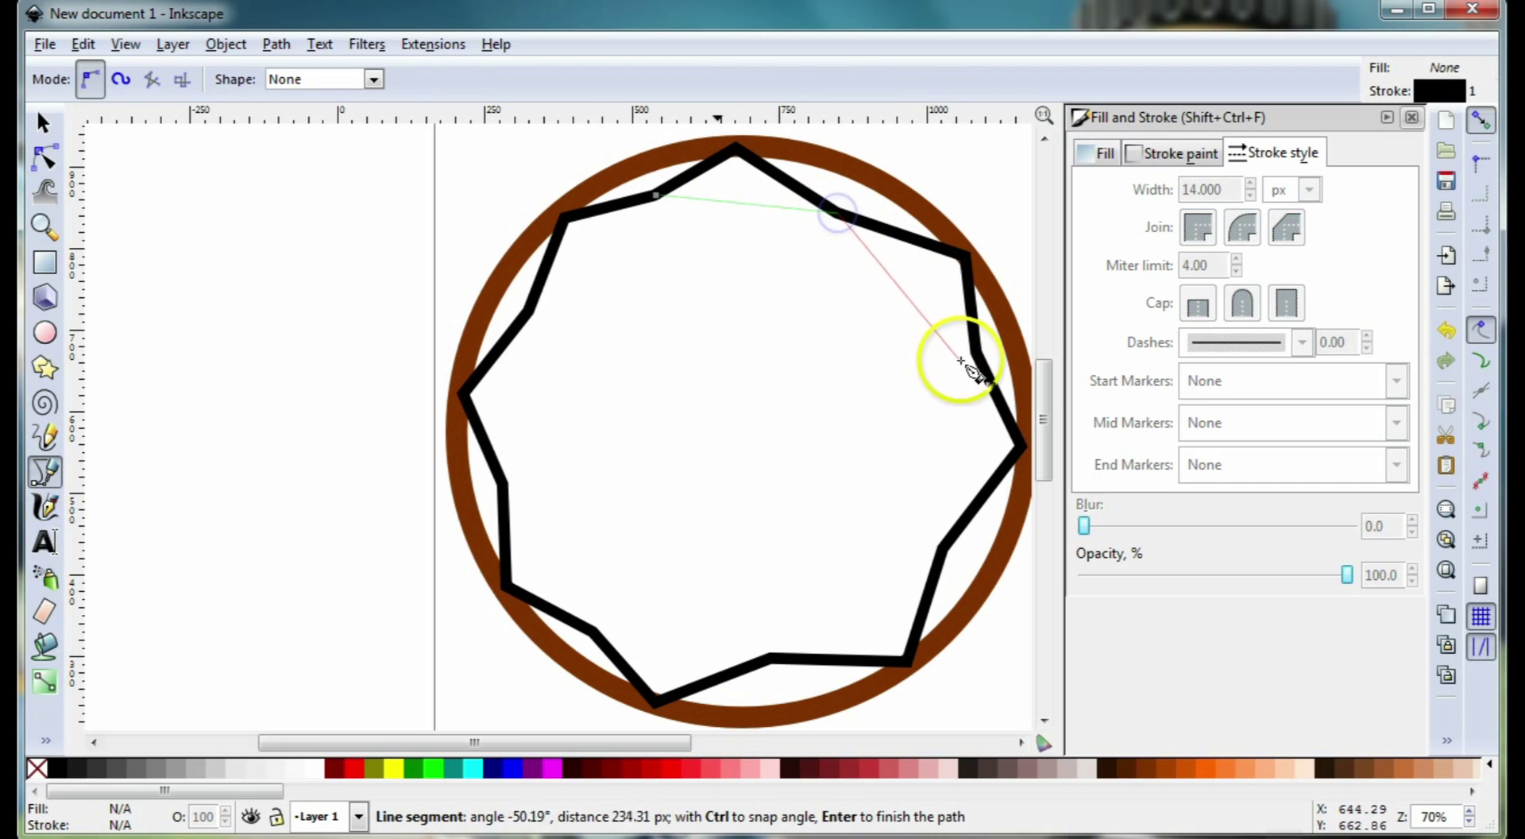
pyautogui.click(941, 550)
pyautogui.click(771, 656)
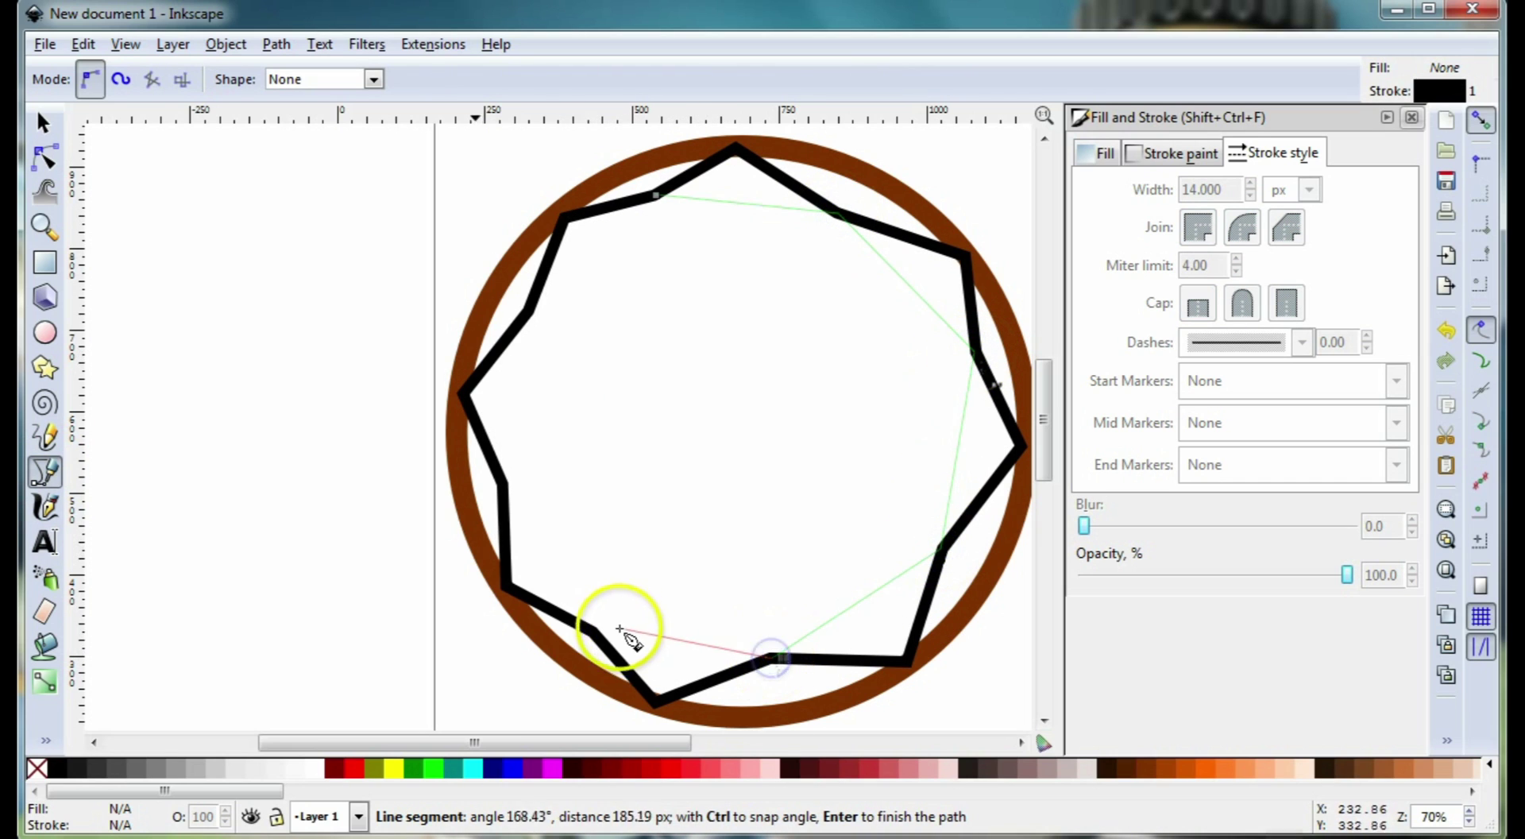
pyautogui.click(592, 631)
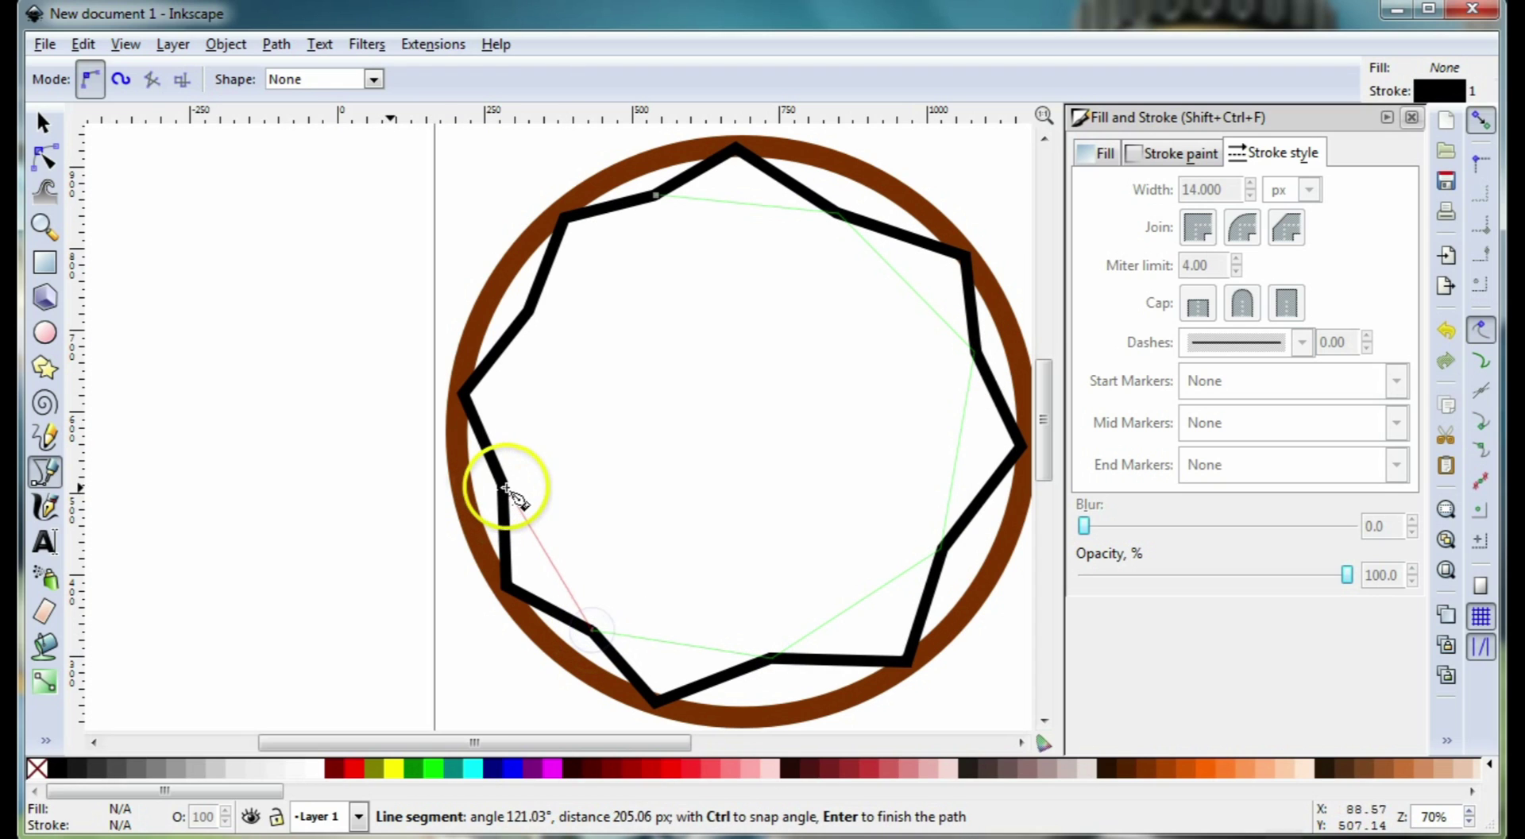
pyautogui.click(502, 483)
pyautogui.click(530, 310)
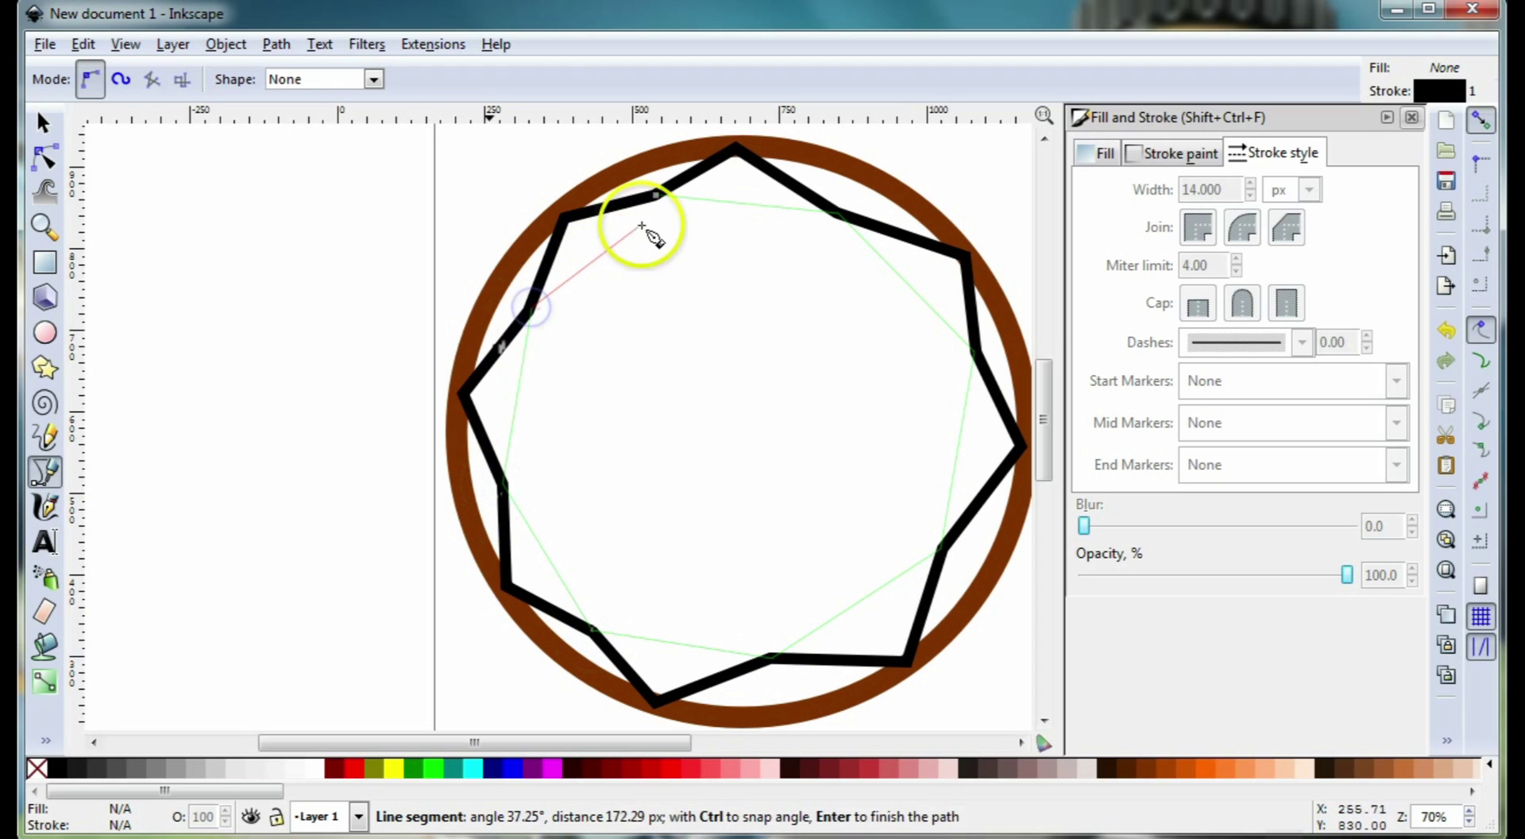
pyautogui.click(659, 197)
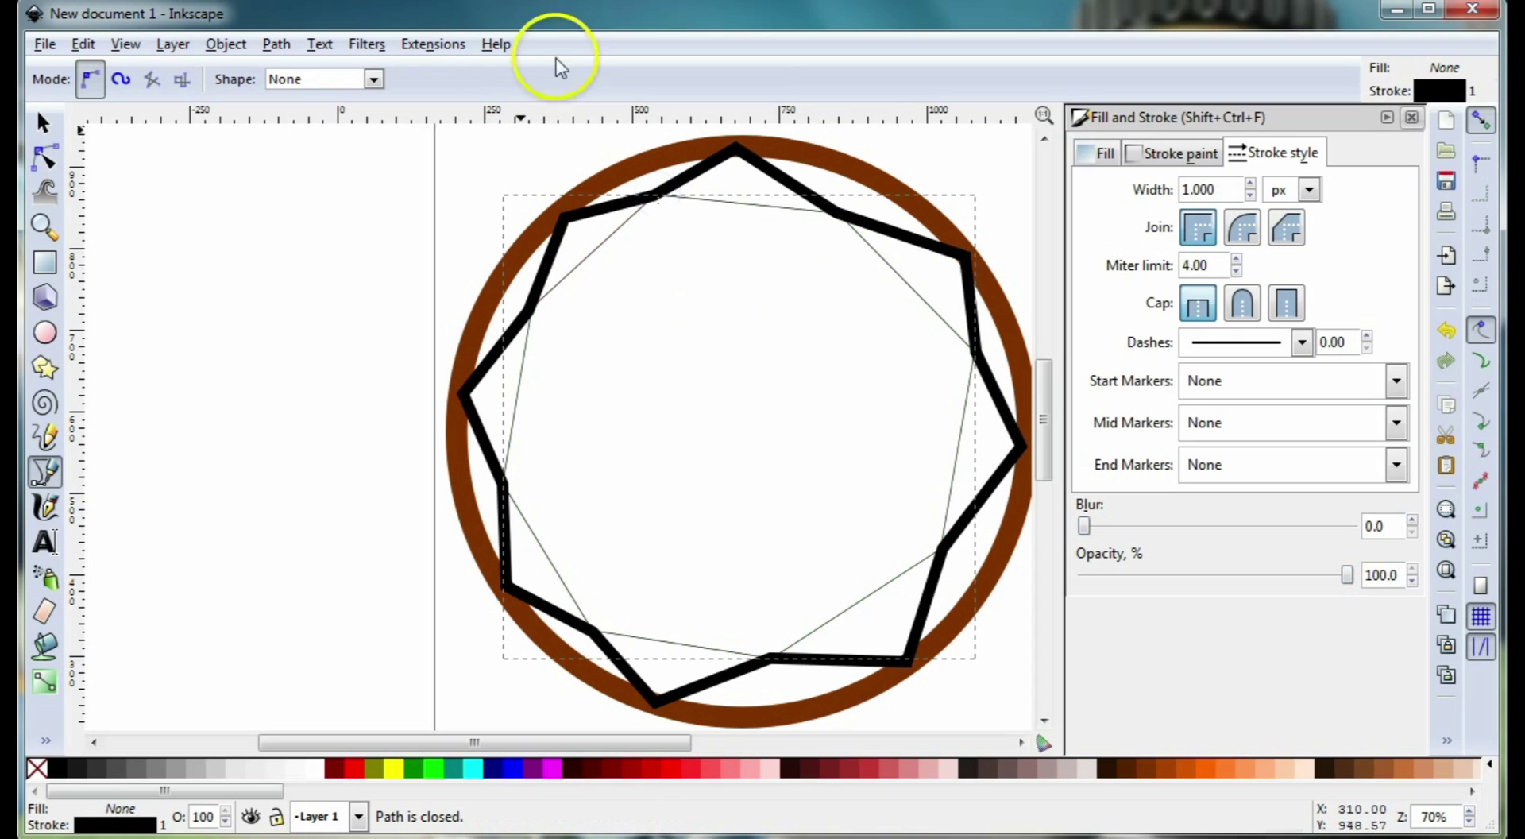
# Set the new path's stroke width to 14 px.
pyautogui.click(45, 123)
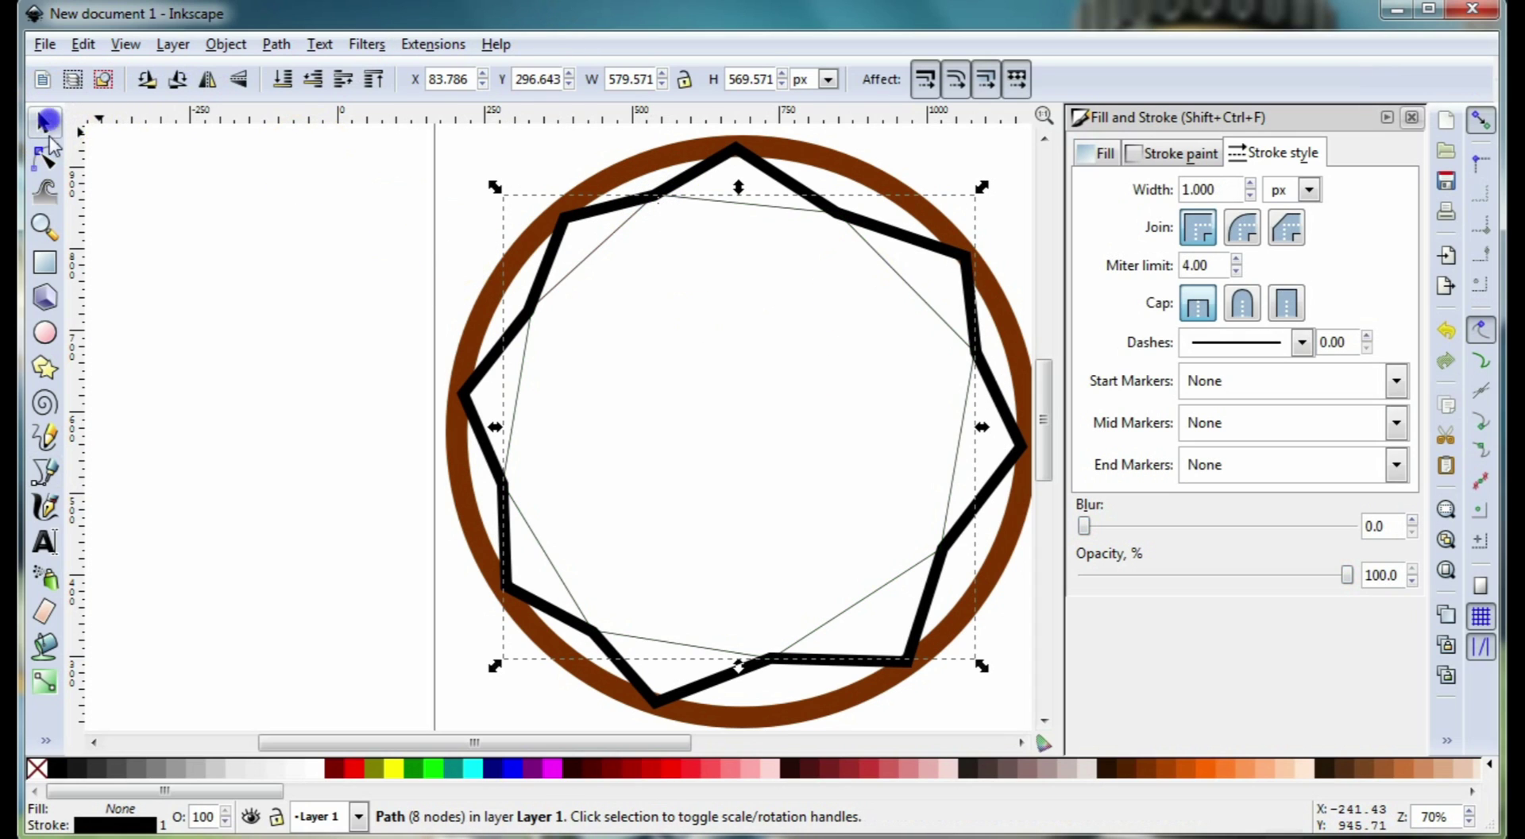
pyautogui.moveTo(1230, 188); pyautogui.dragTo(1150, 190)
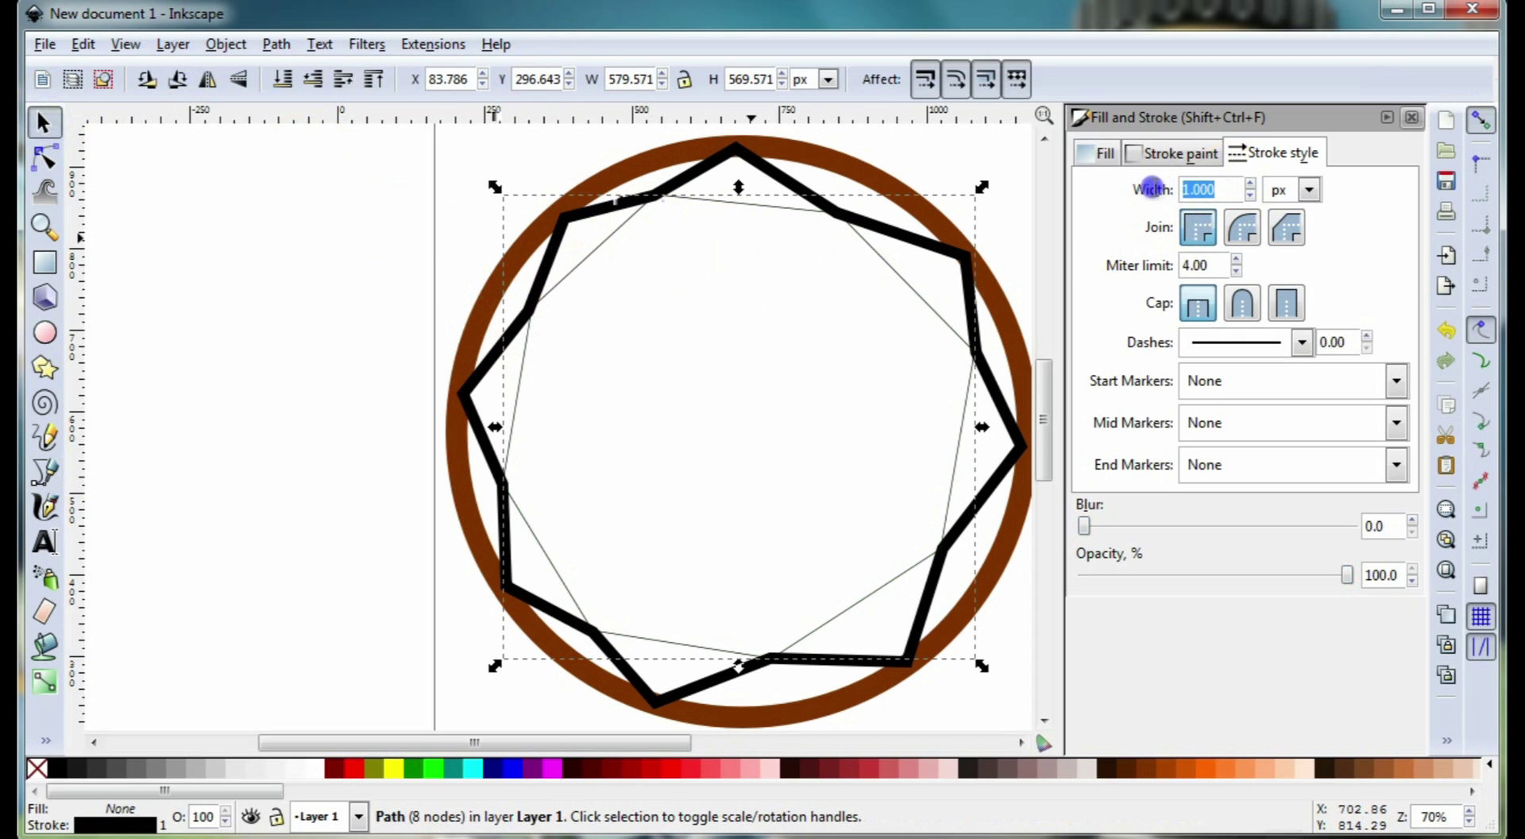
pyautogui.press('Return')
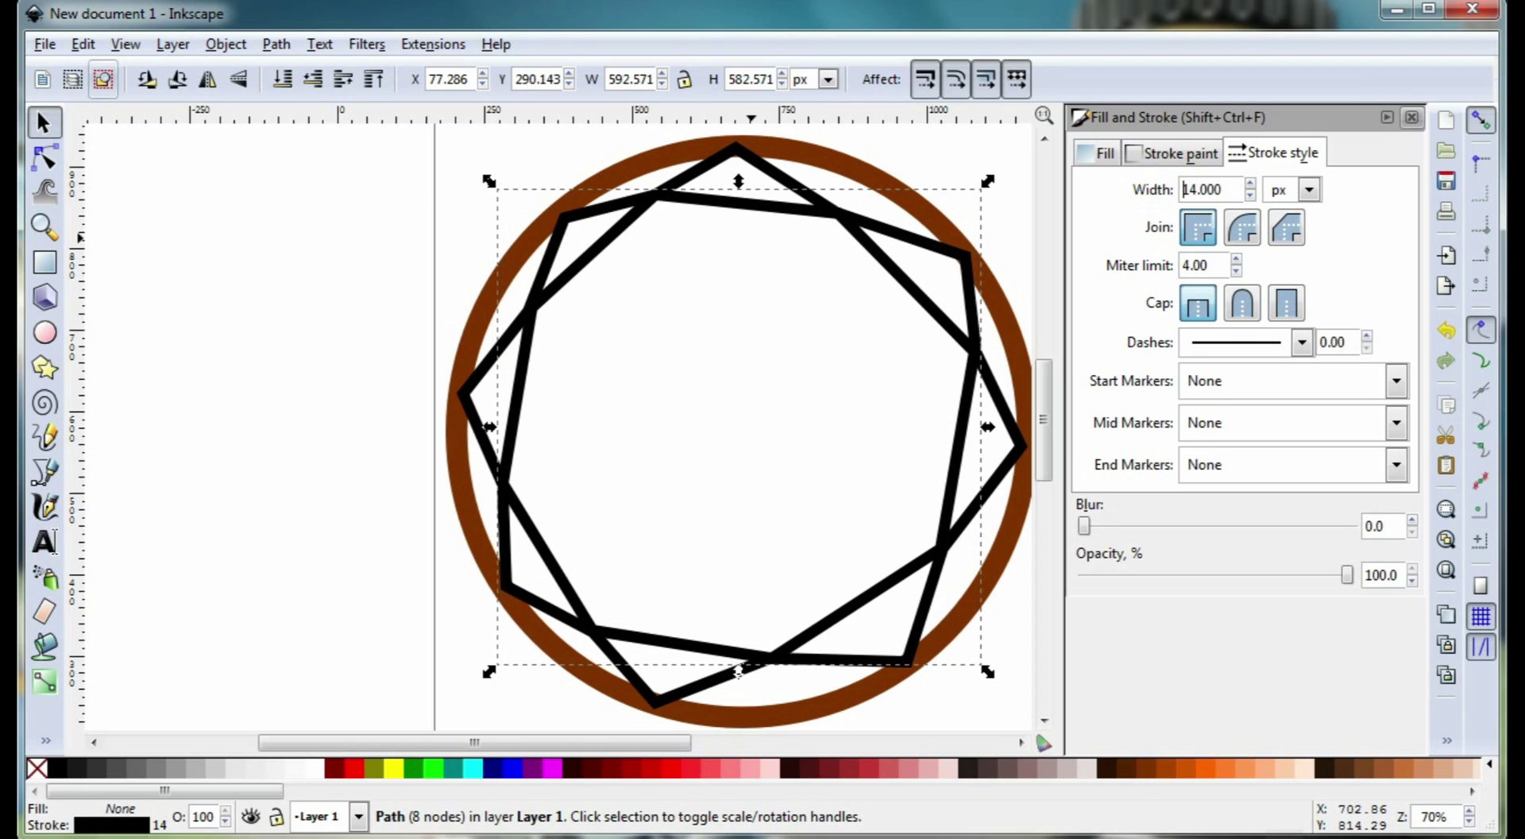
# Bend the second octagon's upper-right, right and lower-right edges inward with new nodes.
pyautogui.click(44, 161)
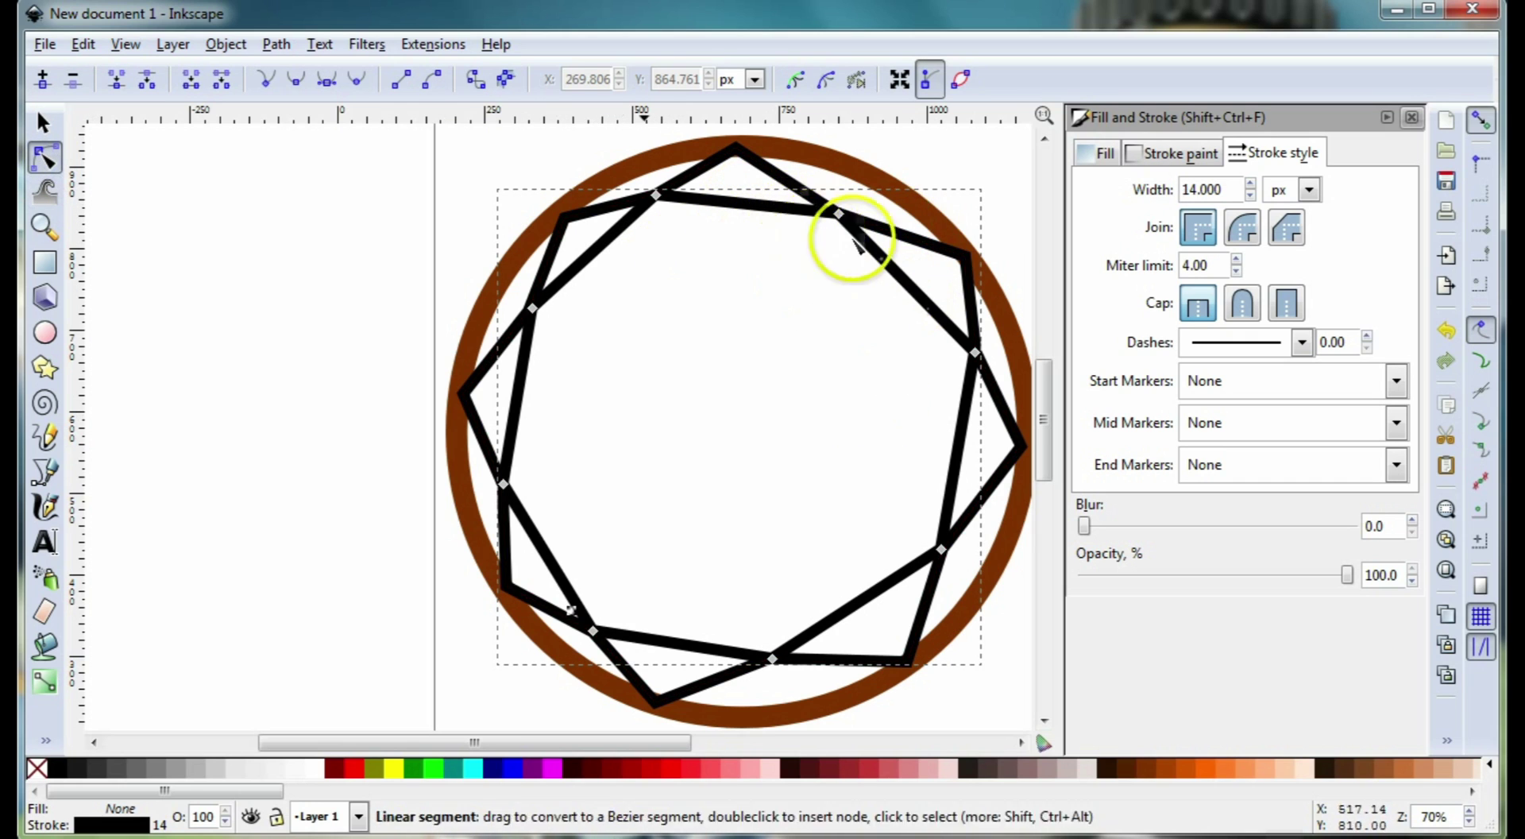
pyautogui.click(910, 289)
pyautogui.moveTo(910, 289); pyautogui.dragTo(895, 293)
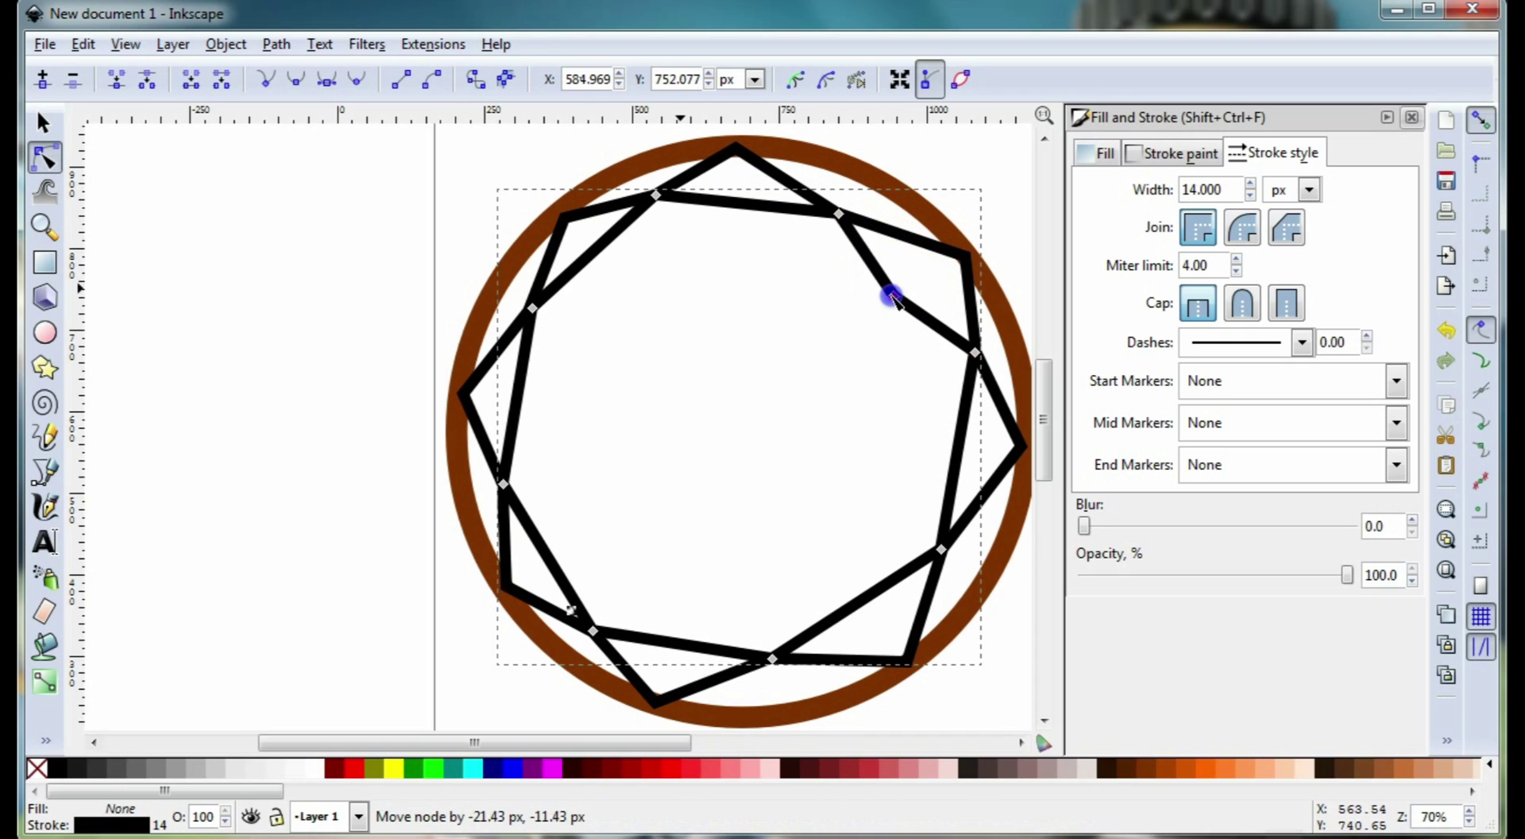
pyautogui.click(954, 449)
pyautogui.doubleClick(953, 449)
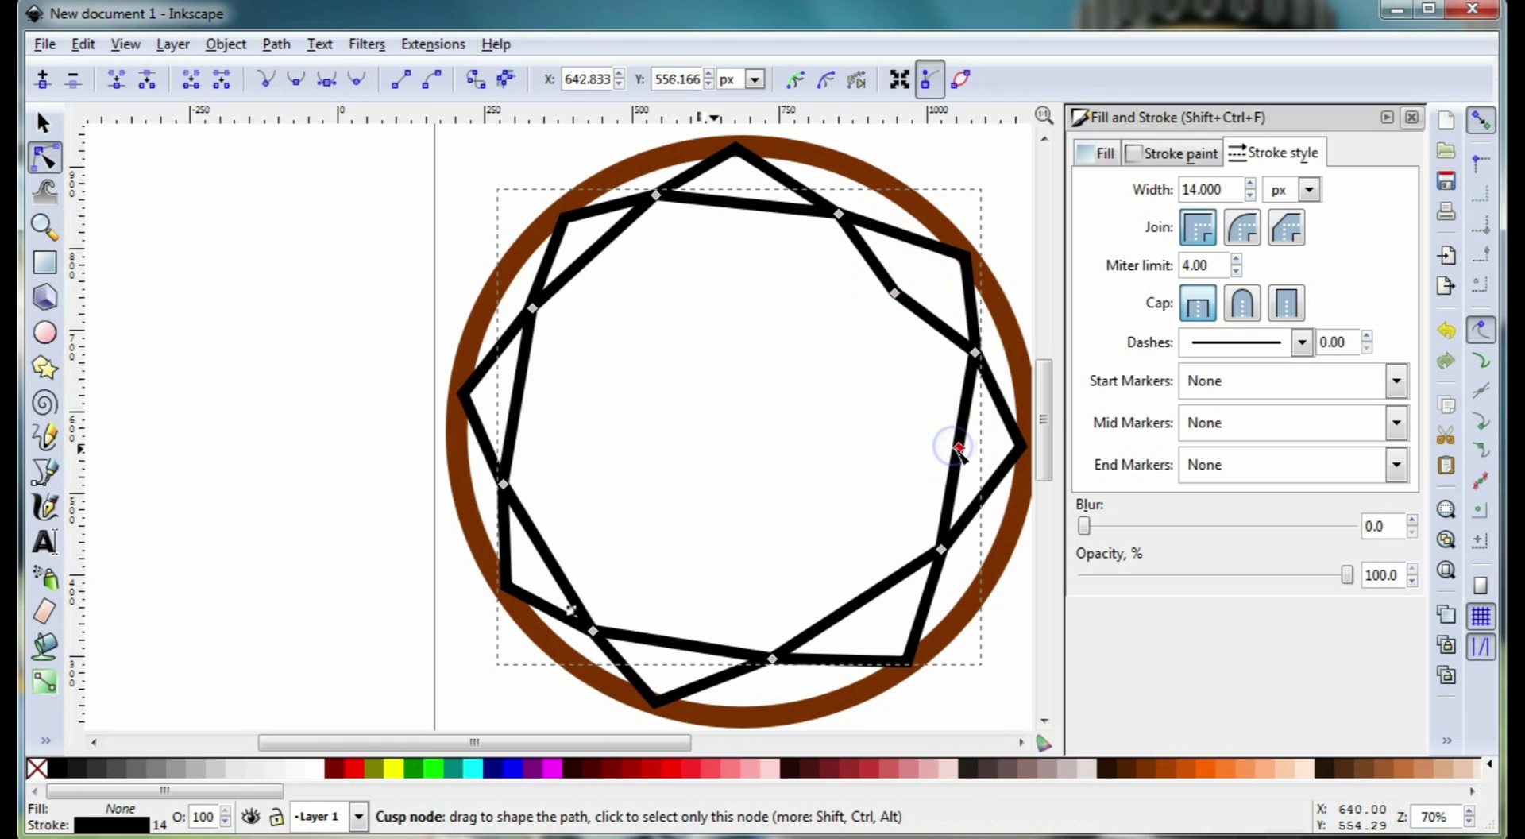
pyautogui.moveTo(956, 442); pyautogui.dragTo(939, 445)
pyautogui.click(858, 608)
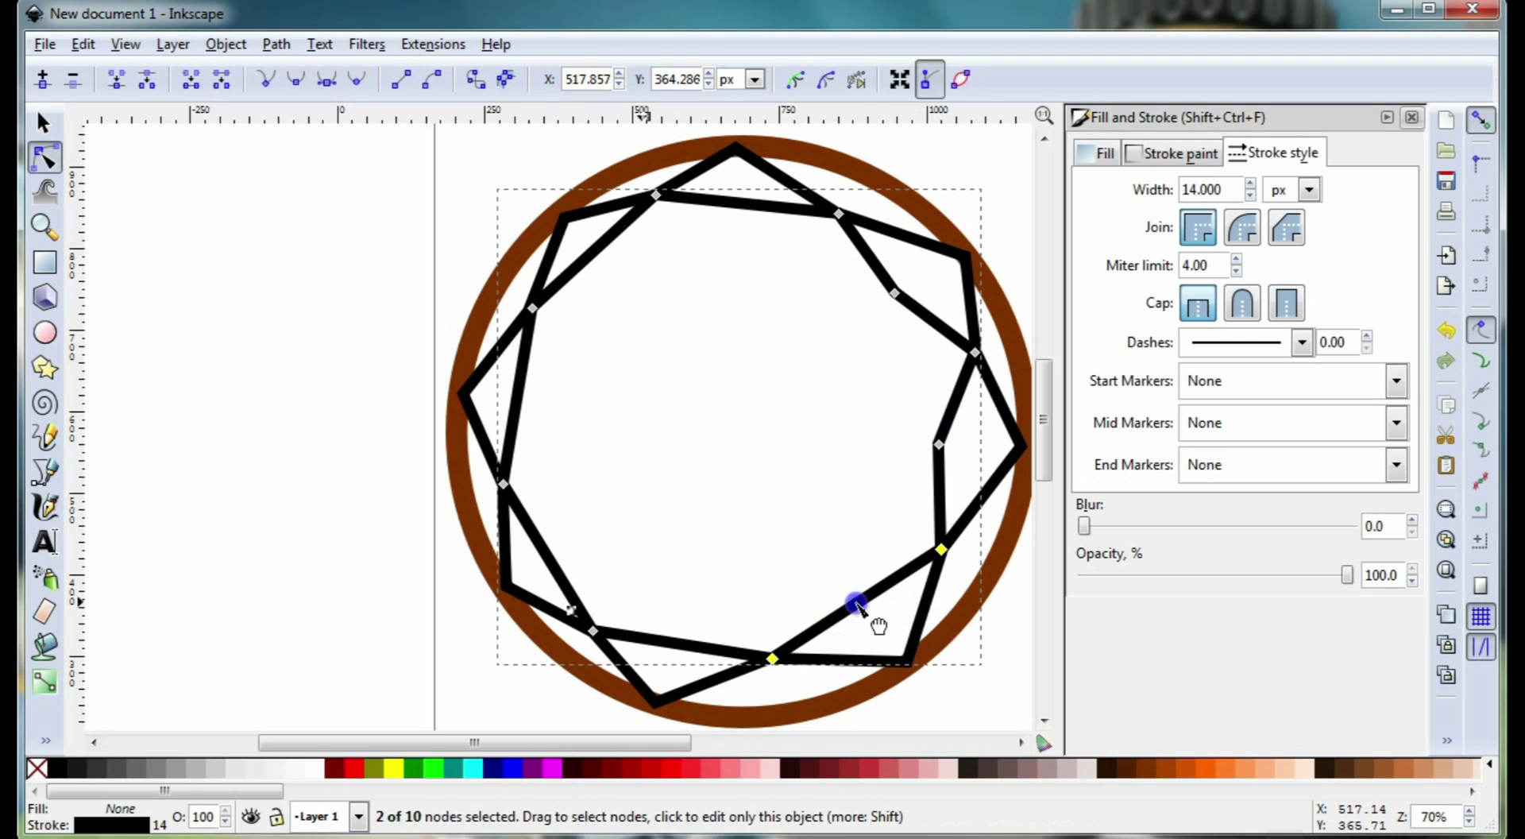
pyautogui.doubleClick(856, 605)
pyautogui.moveTo(857, 605); pyautogui.dragTo(848, 586)
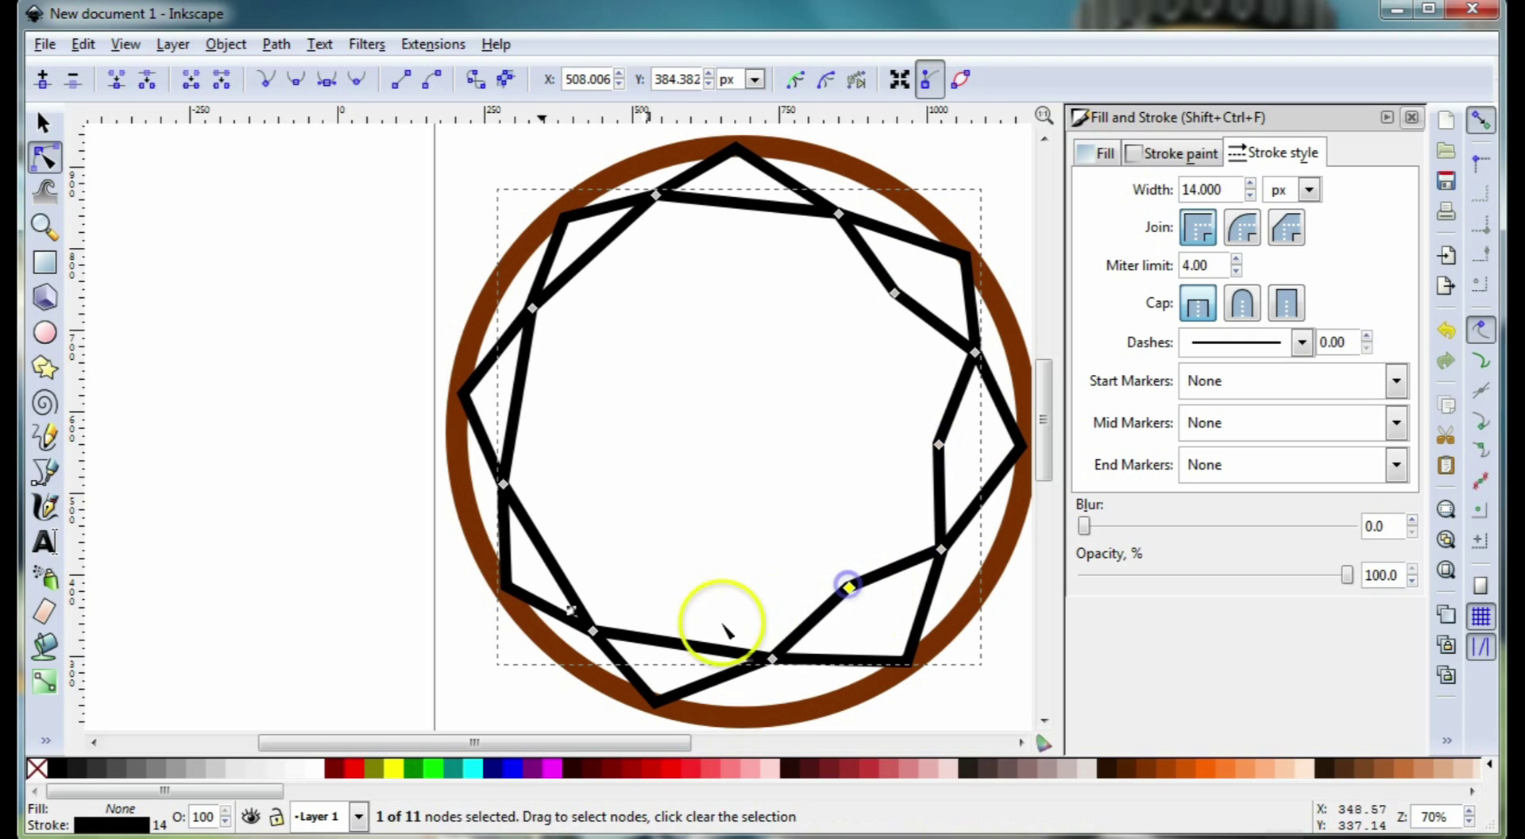
# Insert nodes on the bottom, lower-left and left edges and pull each inward.
pyautogui.click(676, 638)
pyautogui.doubleClick(675, 638)
pyautogui.moveTo(676, 638); pyautogui.dragTo(688, 627)
pyautogui.click(548, 560)
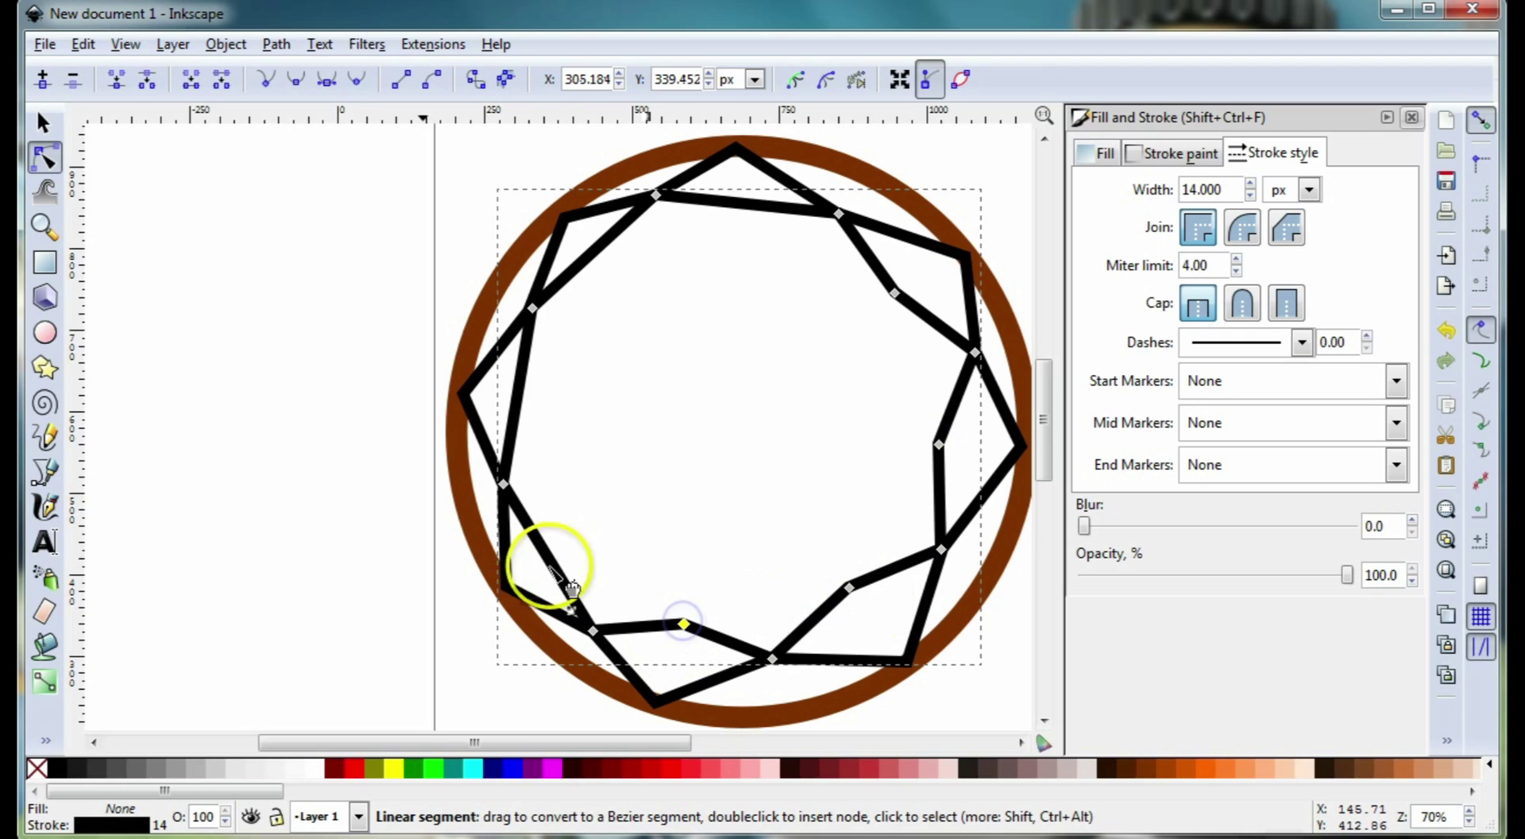
pyautogui.doubleClick(556, 556)
pyautogui.moveTo(558, 556); pyautogui.dragTo(570, 546)
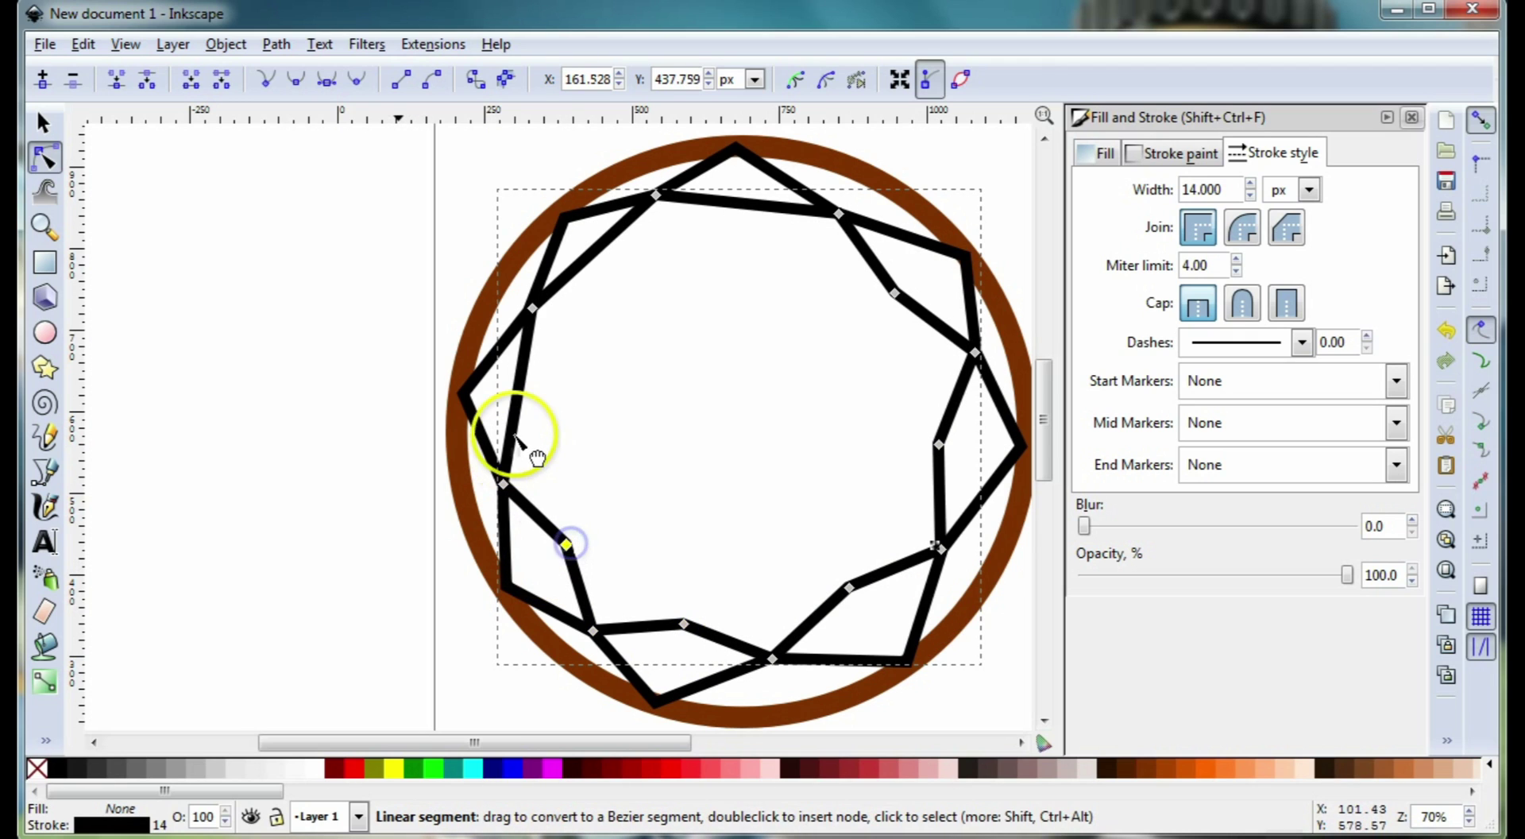
pyautogui.doubleClick(517, 398)
pyautogui.moveTo(518, 398); pyautogui.dragTo(543, 404)
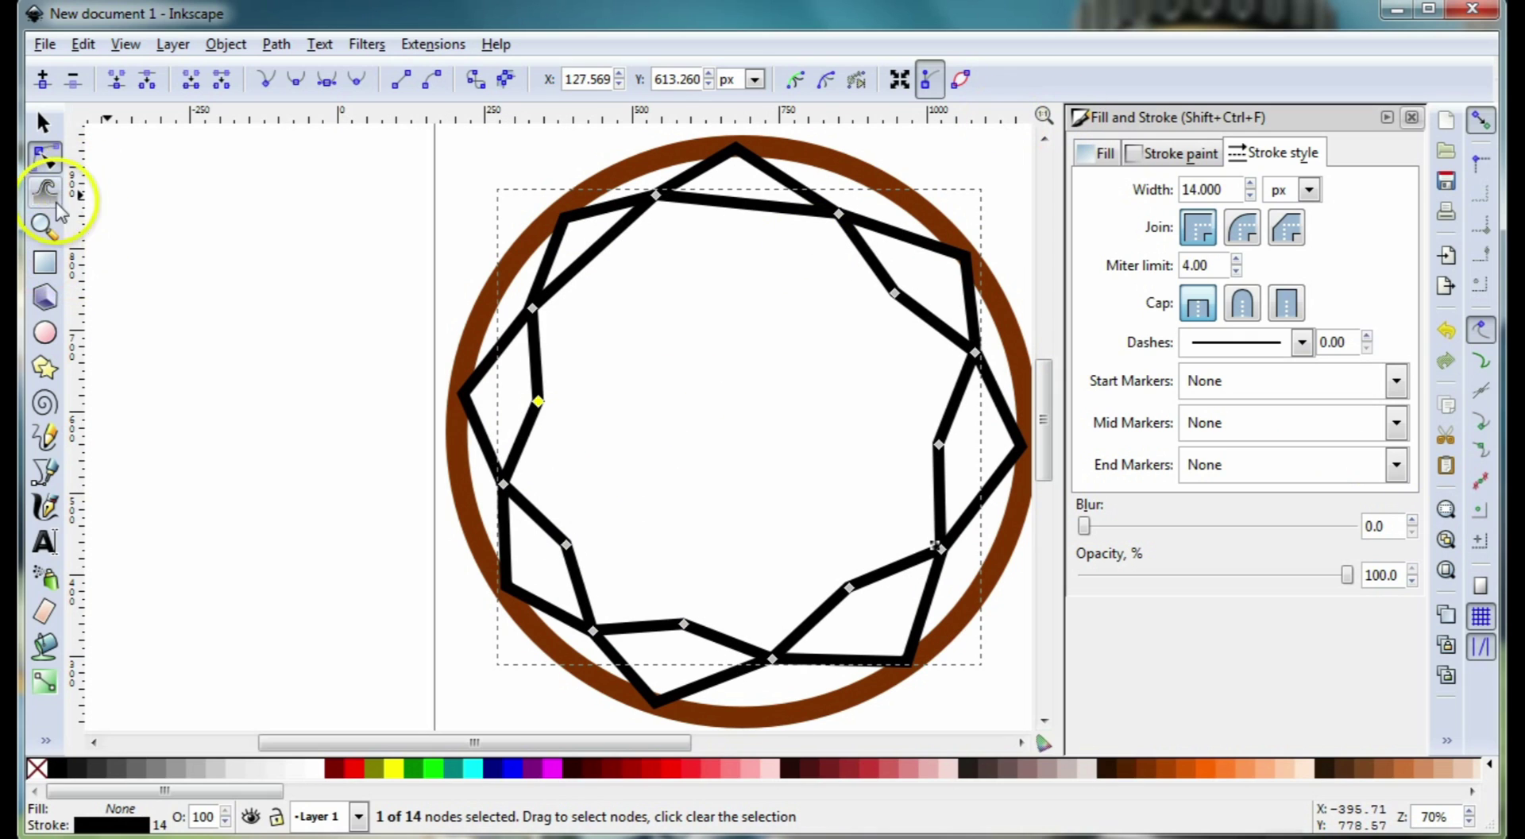
pyautogui.click(44, 471)
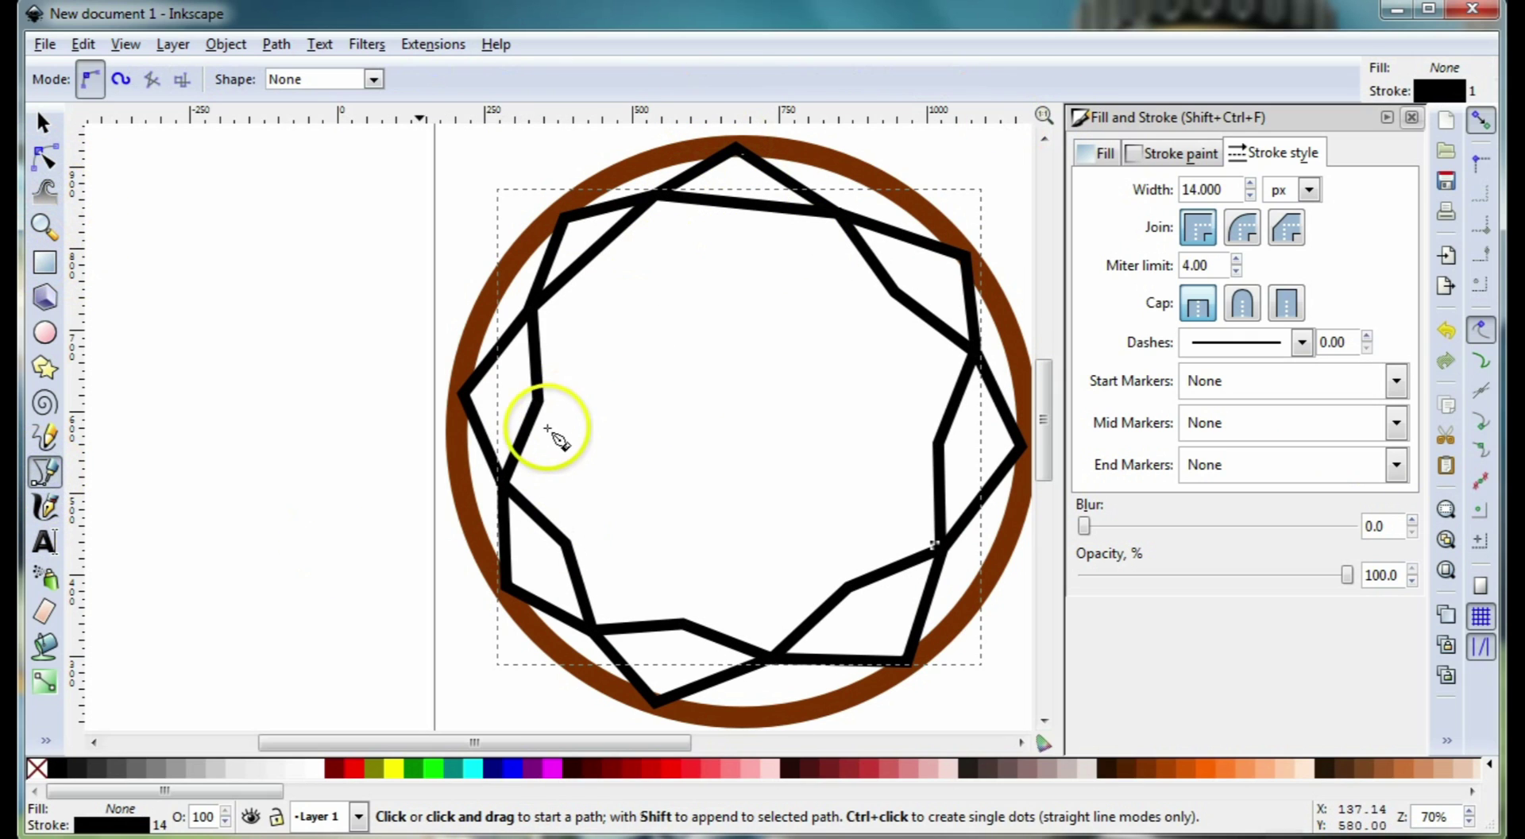
# Add inward-pulled nodes on the second octagon's upper-left and top edges.
pyautogui.click(540, 399)
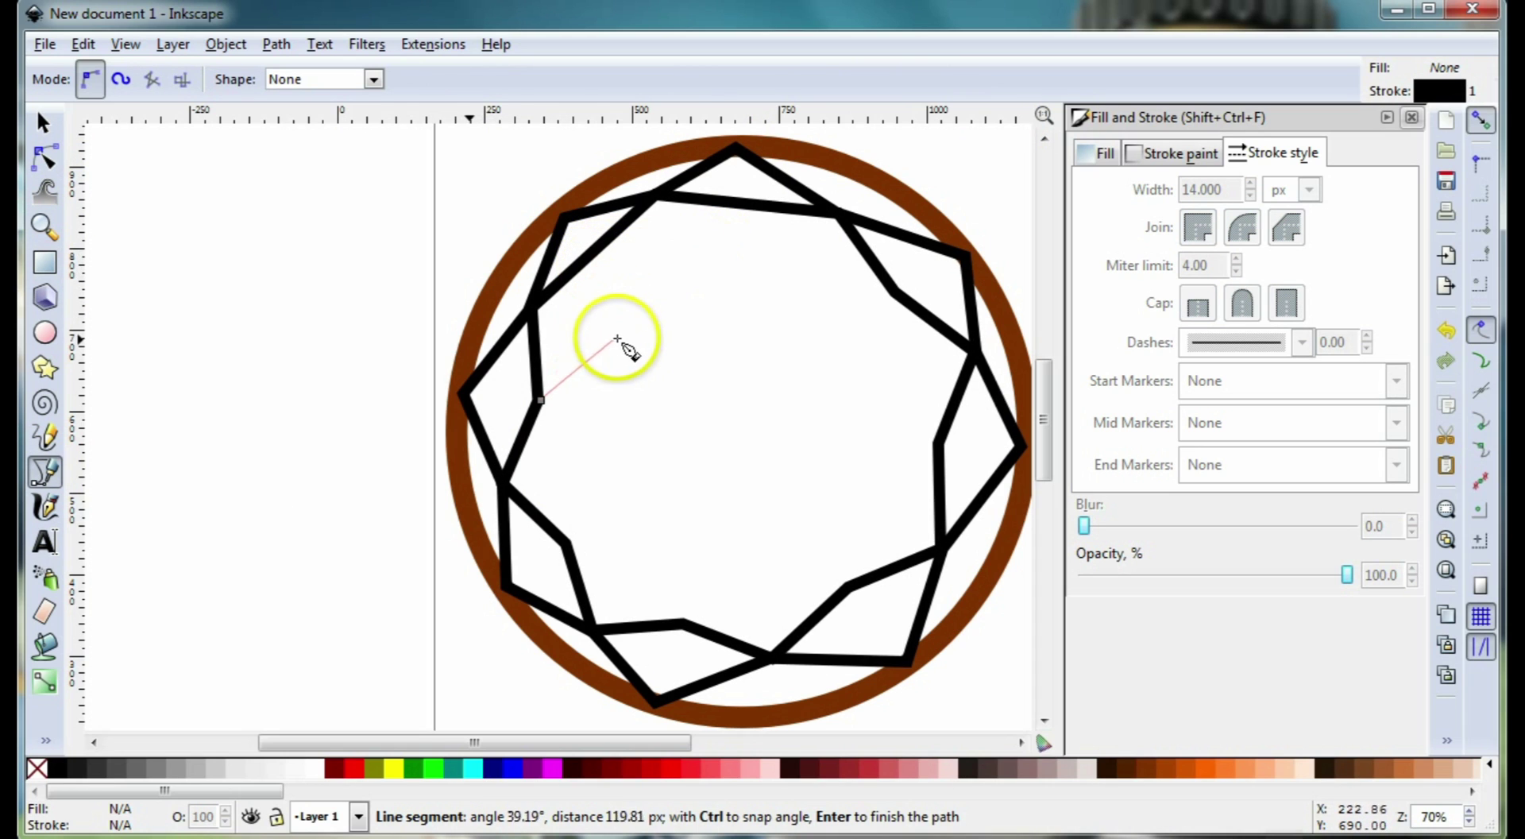
pyautogui.press('Escape')
pyautogui.click(45, 158)
pyautogui.click(592, 256)
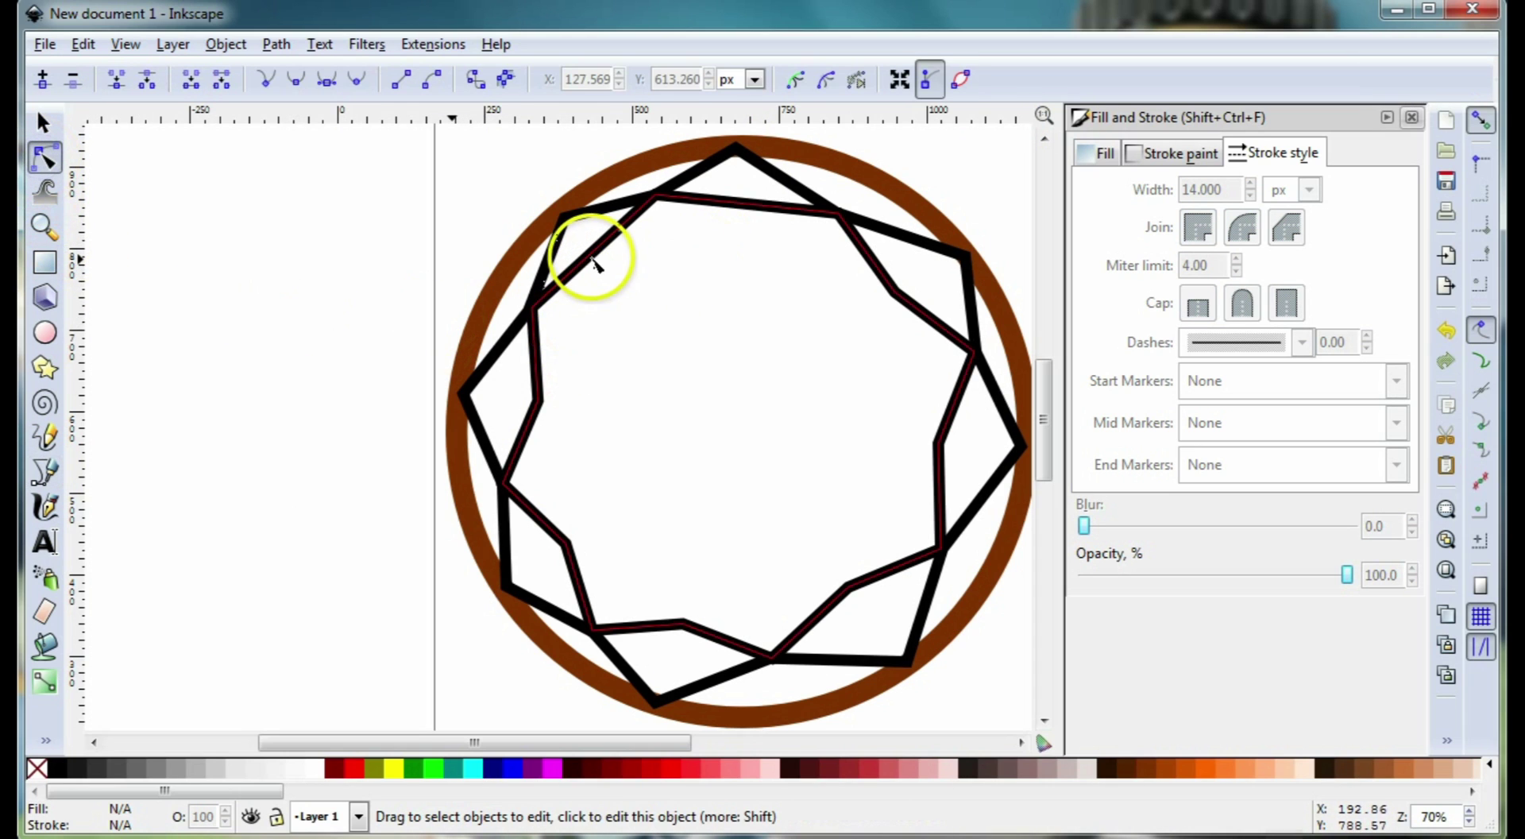
pyautogui.doubleClick(595, 253)
pyautogui.moveTo(597, 254); pyautogui.dragTo(605, 263)
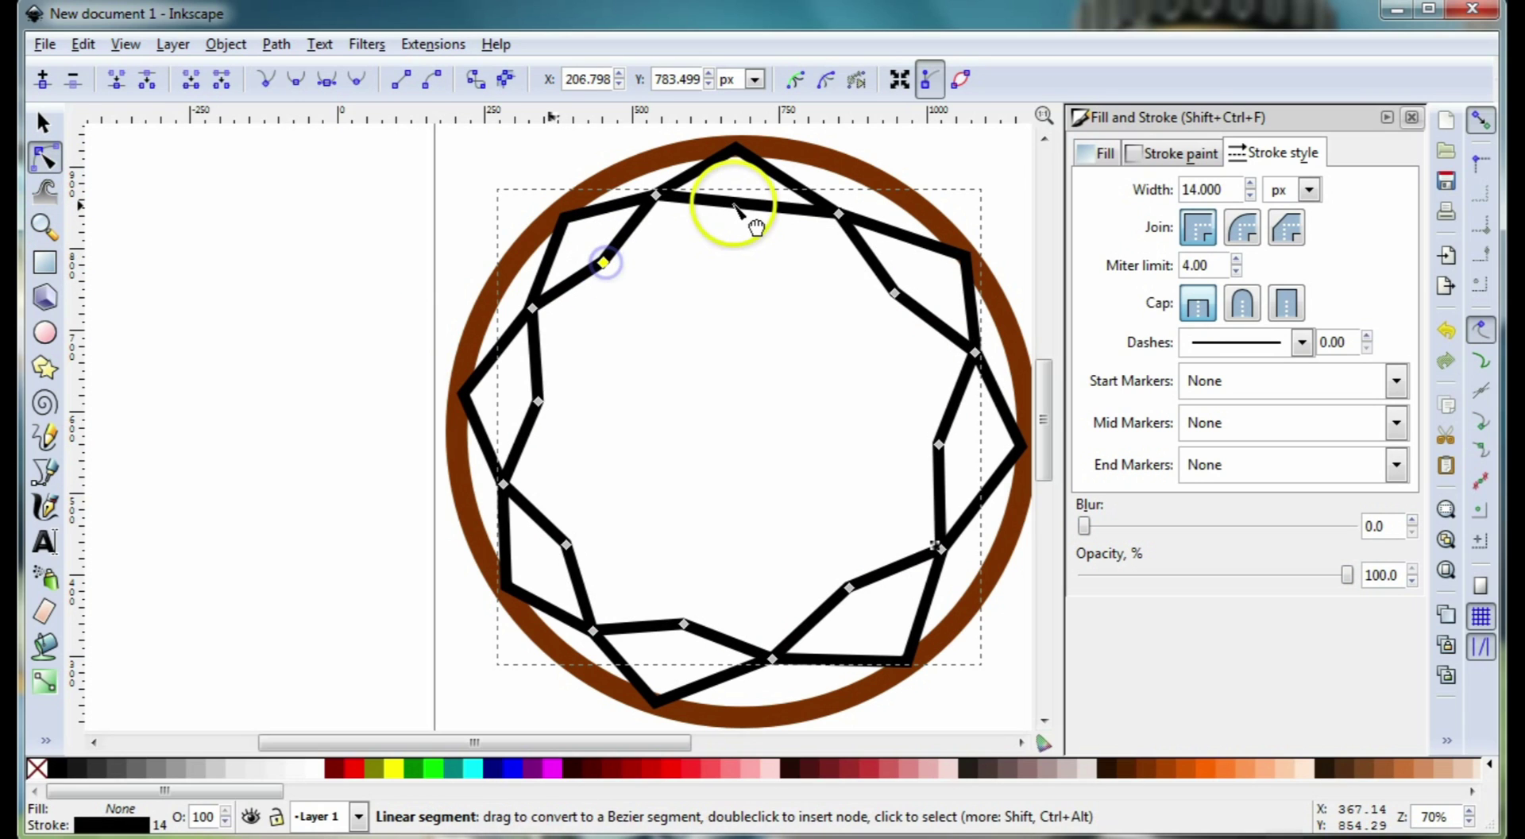
pyautogui.doubleClick(734, 208)
pyautogui.moveTo(734, 208); pyautogui.dragTo(743, 223)
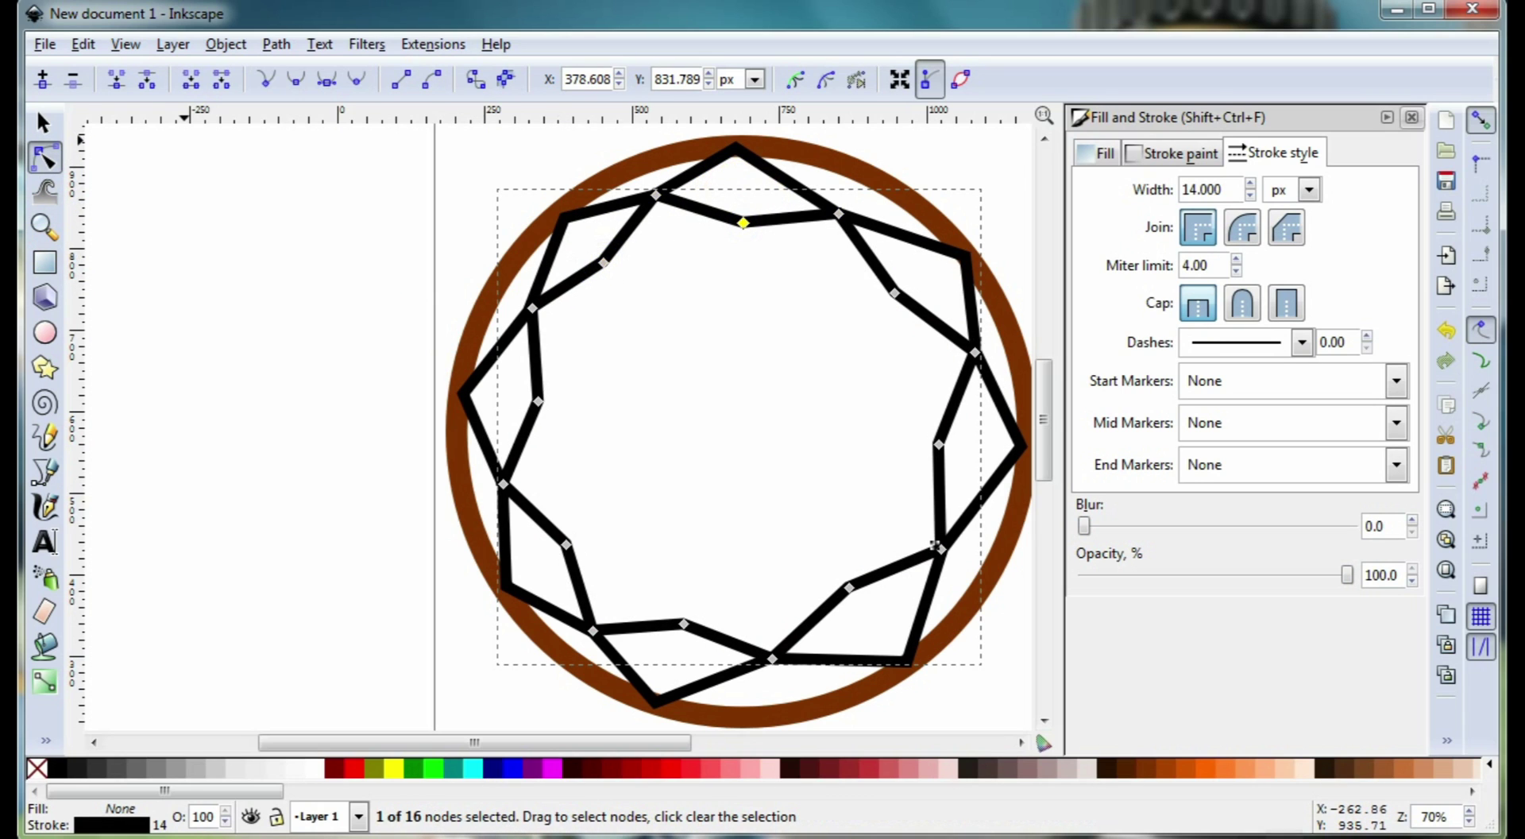
# Draw a third closed eight-corner path through the second zigzag's inward nodes.
pyautogui.click(44, 471)
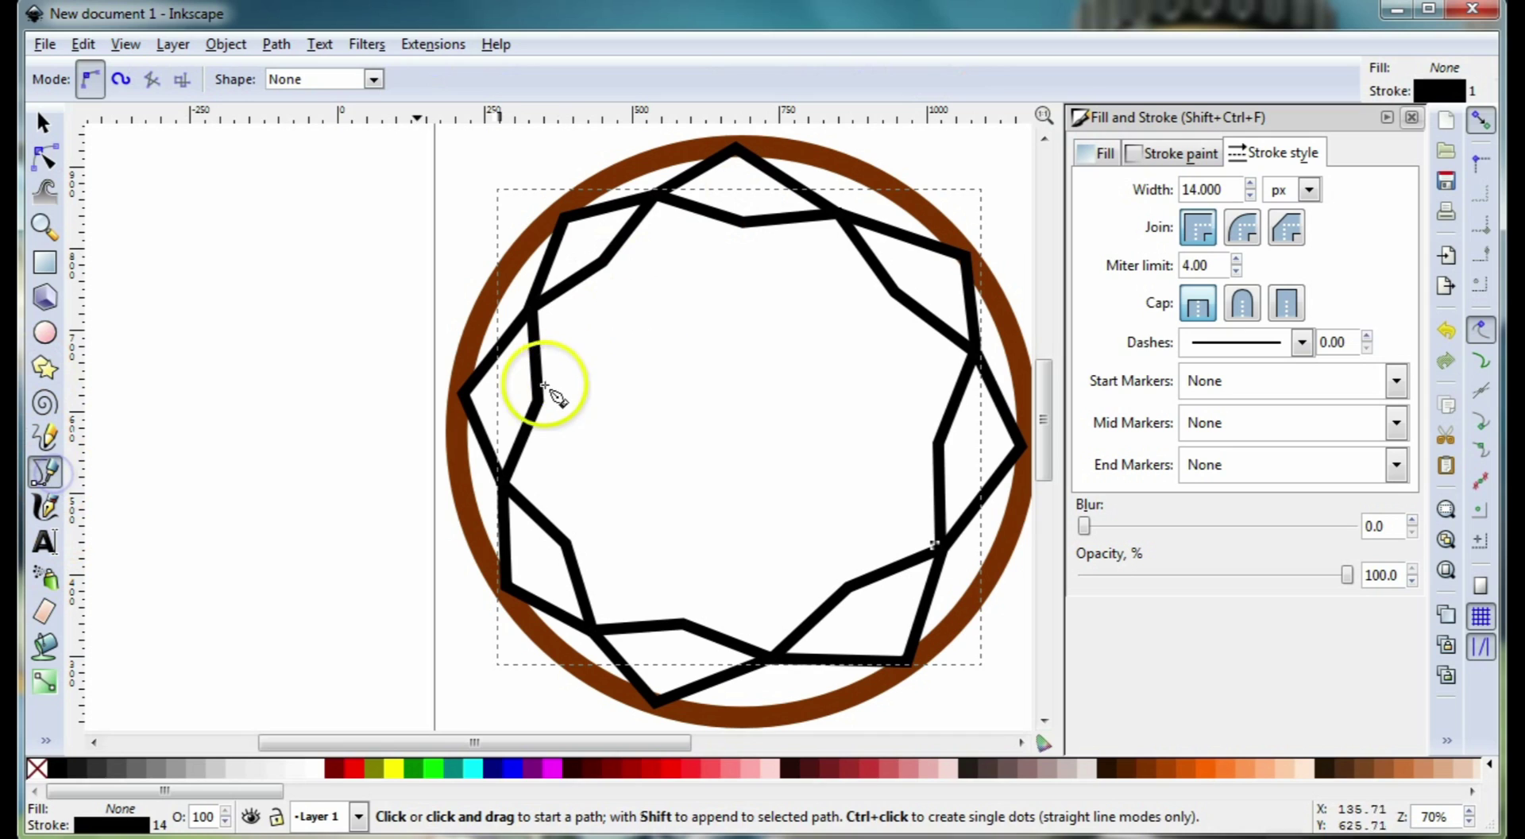
pyautogui.click(538, 401)
pyautogui.click(608, 264)
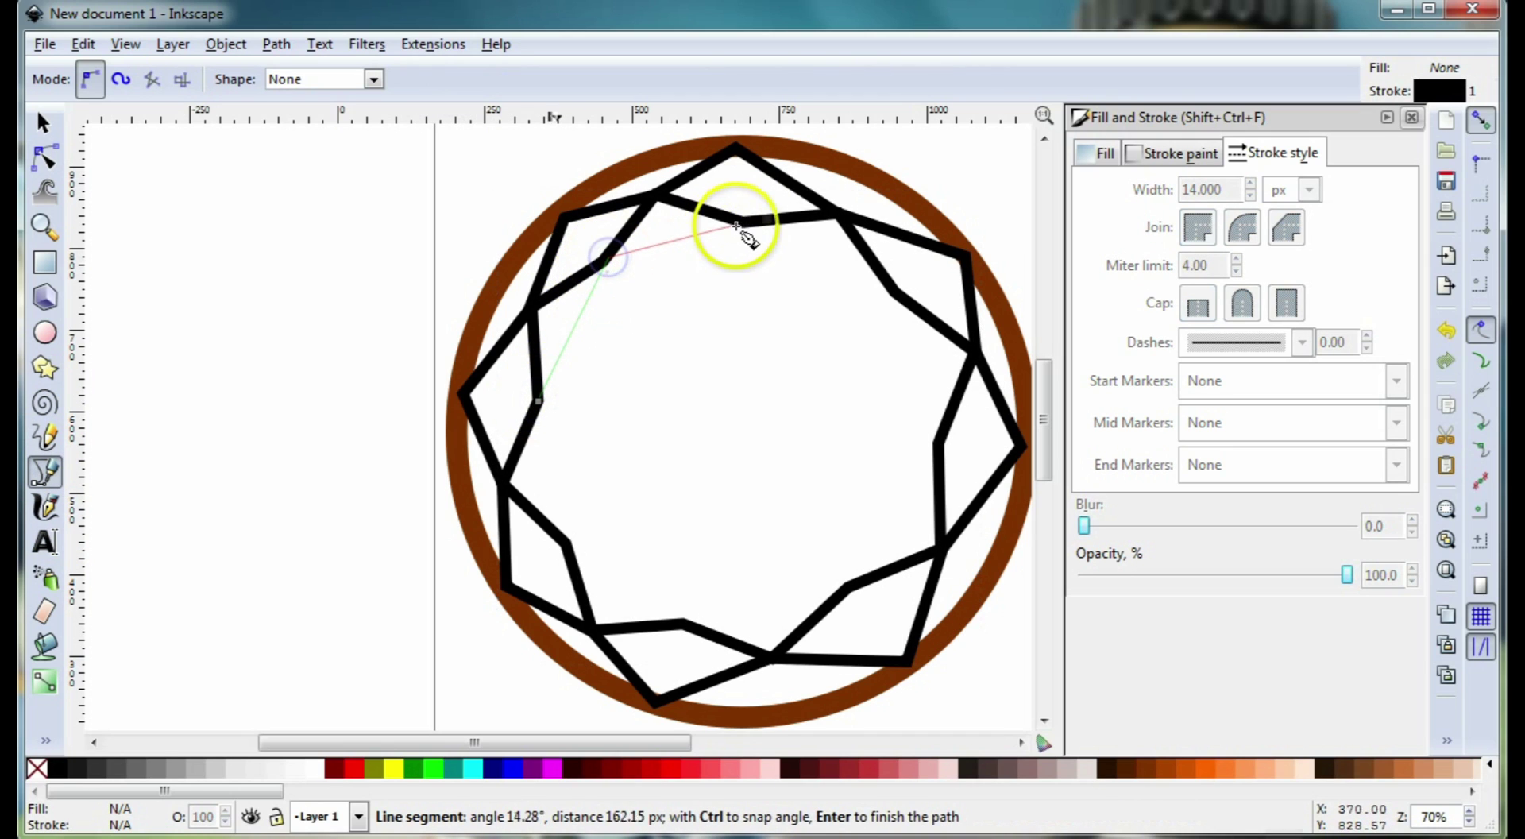
pyautogui.click(743, 223)
pyautogui.click(895, 294)
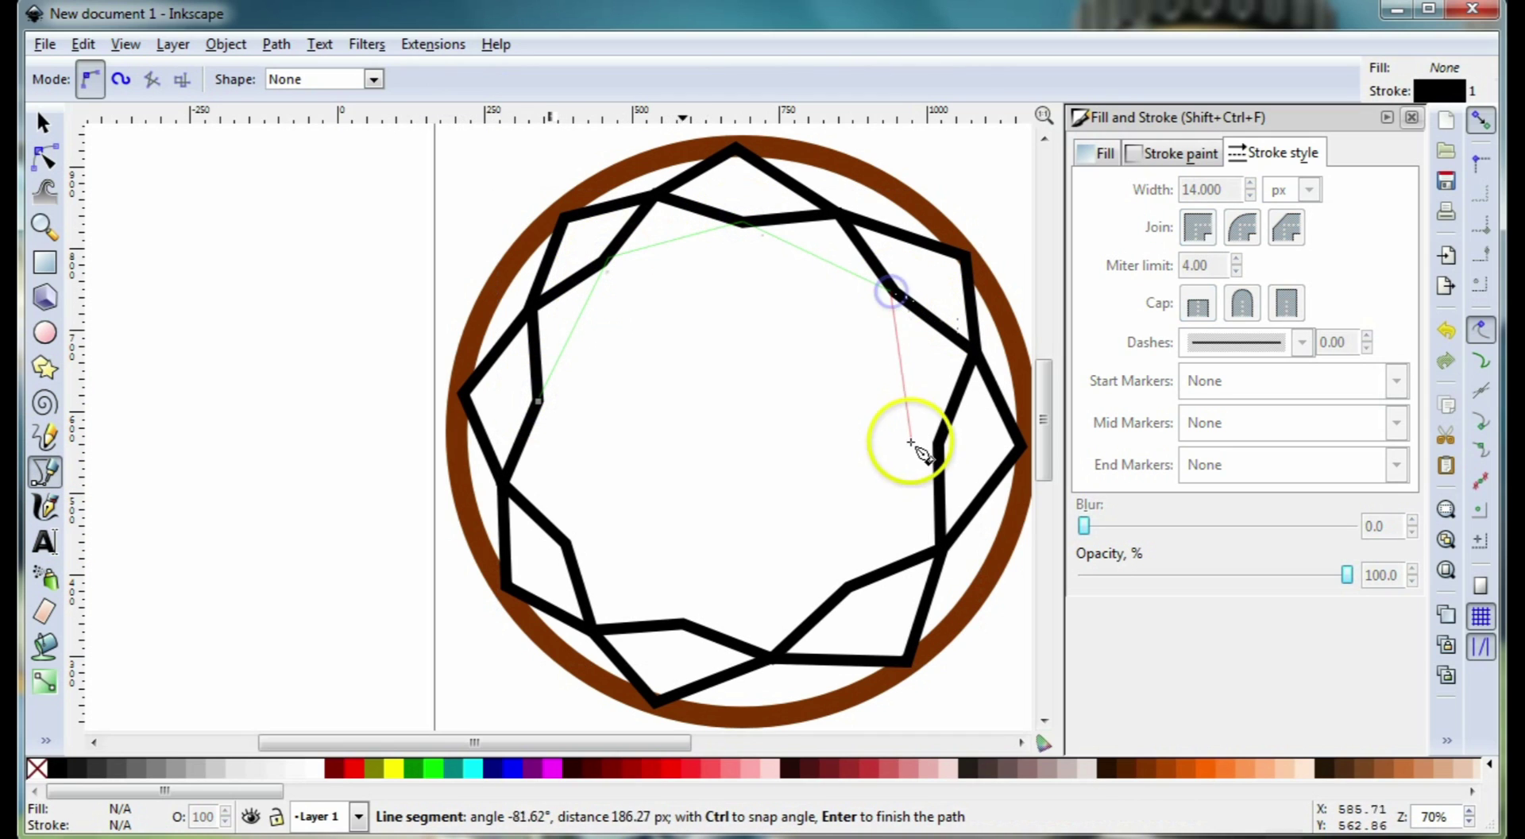
pyautogui.click(938, 445)
pyautogui.click(847, 588)
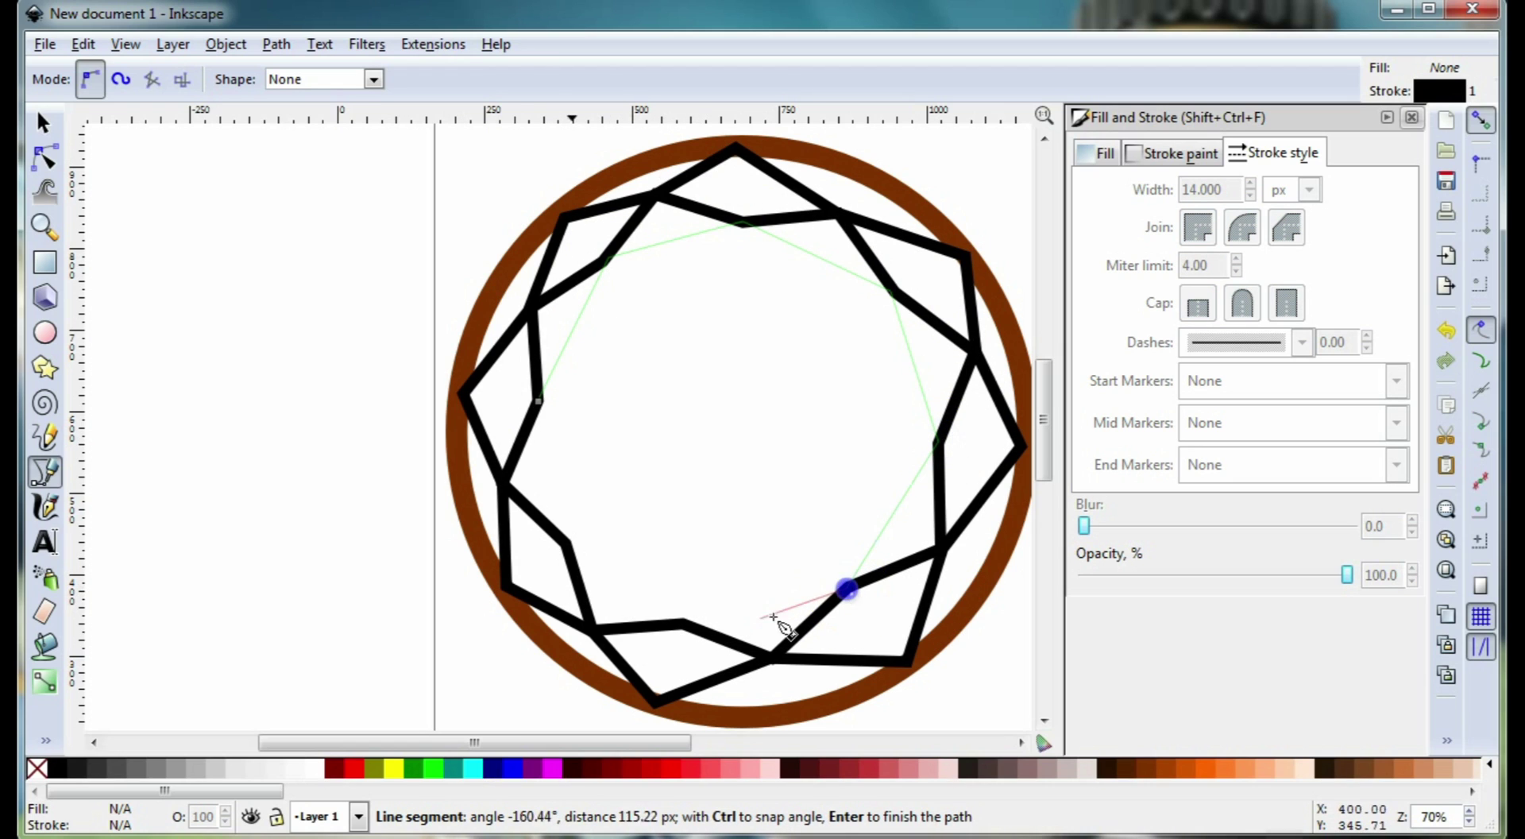
pyautogui.click(685, 625)
pyautogui.click(567, 543)
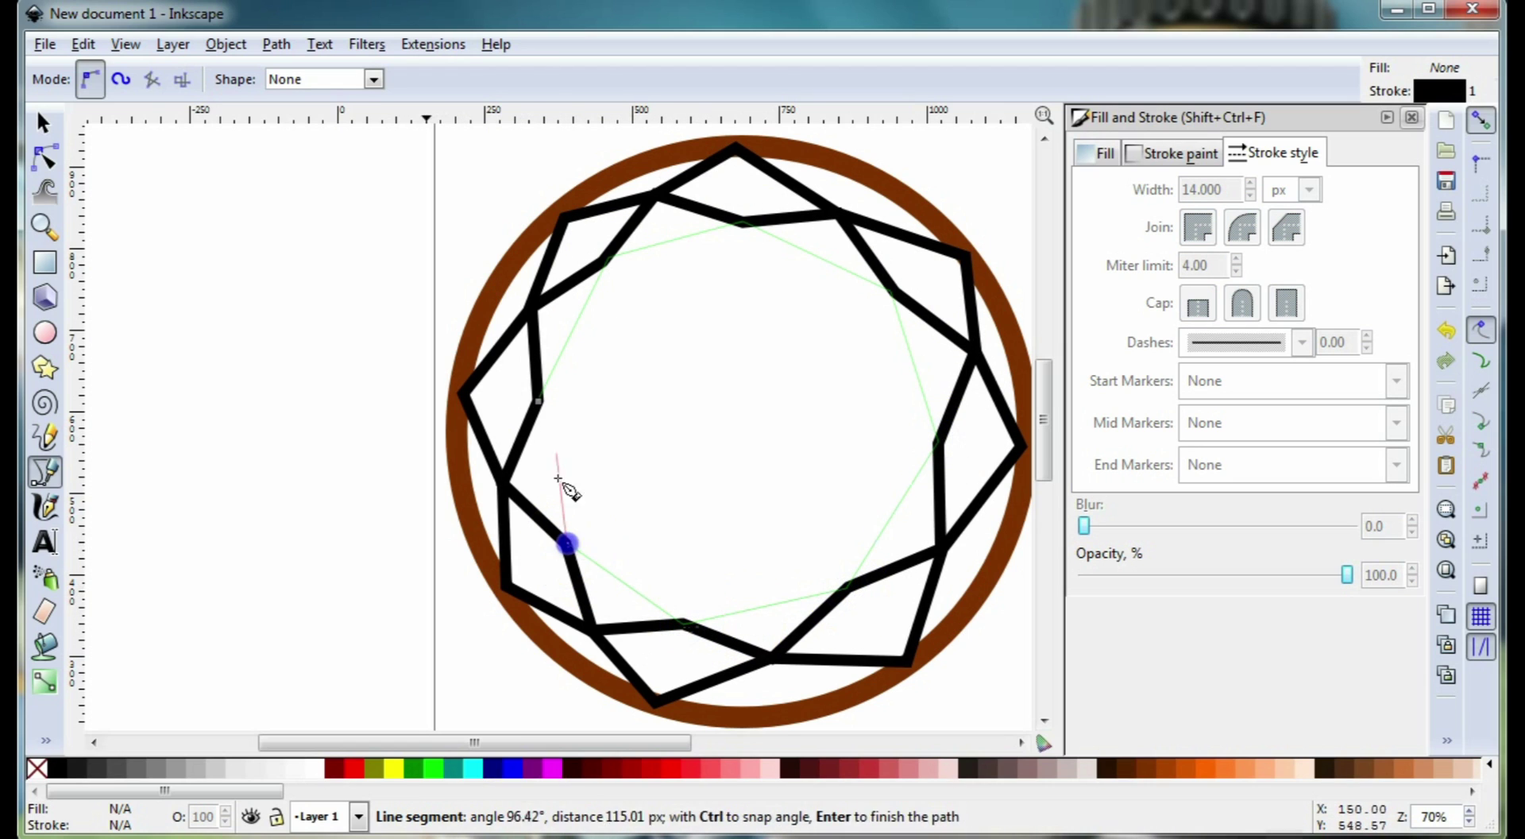
pyautogui.click(537, 403)
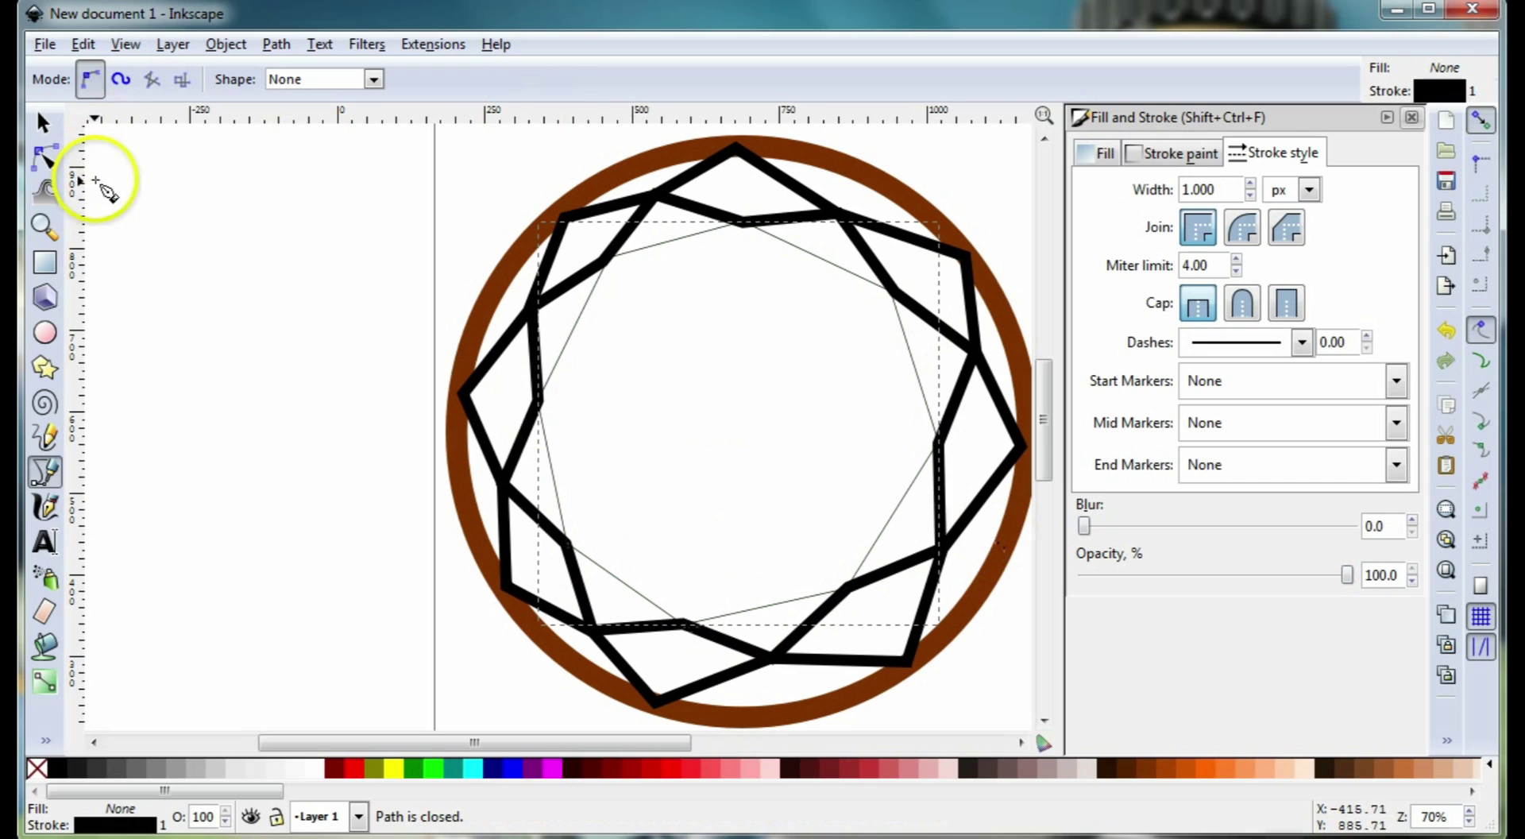
# Set the third path's stroke width to 14 px.
pyautogui.click(33, 117)
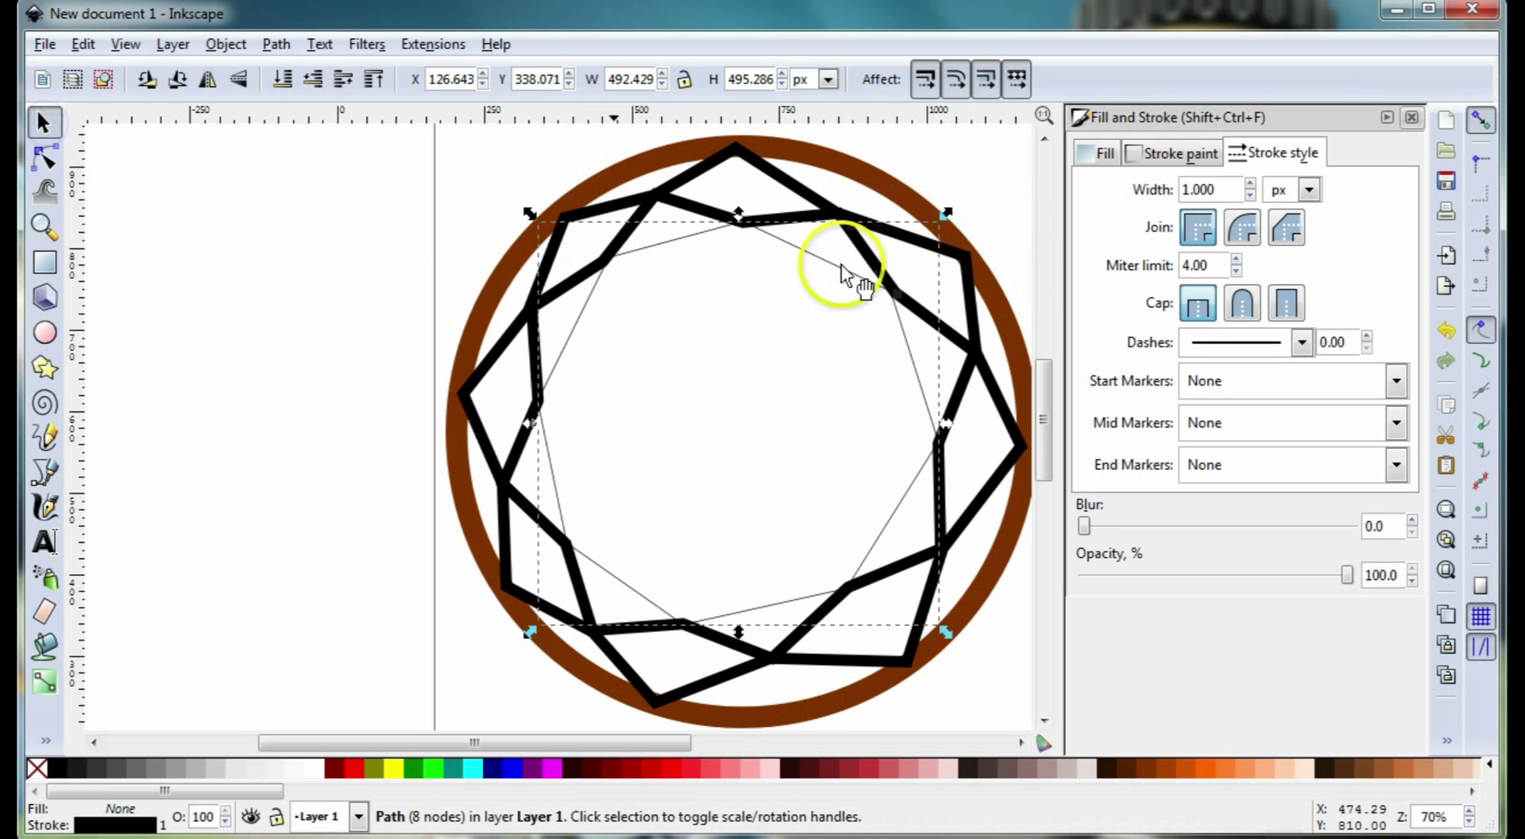
pyautogui.moveTo(1220, 189); pyautogui.dragTo(1093, 191)
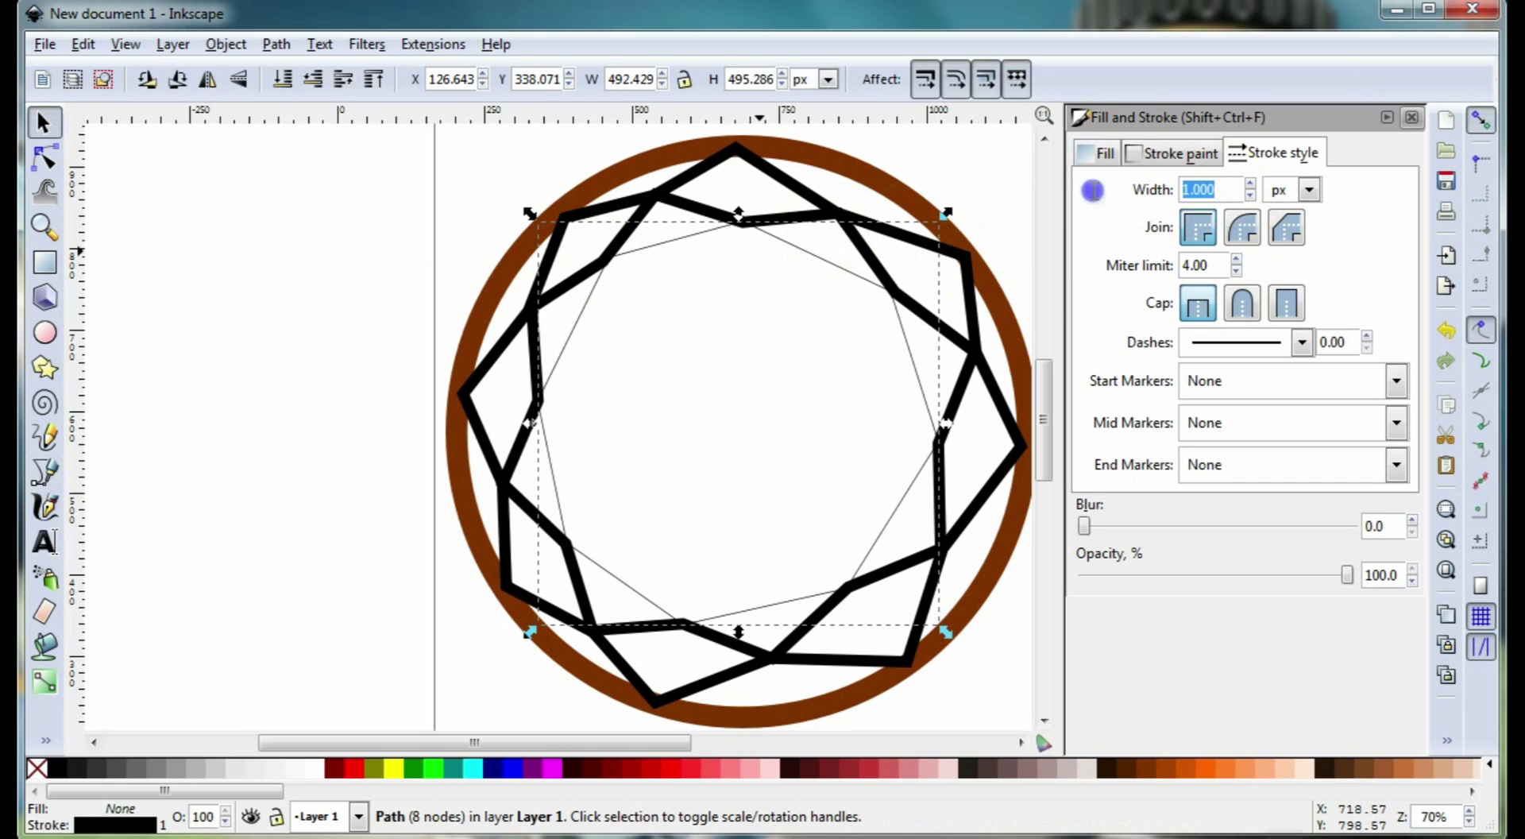
pyautogui.write('14')
pyautogui.press('Return')
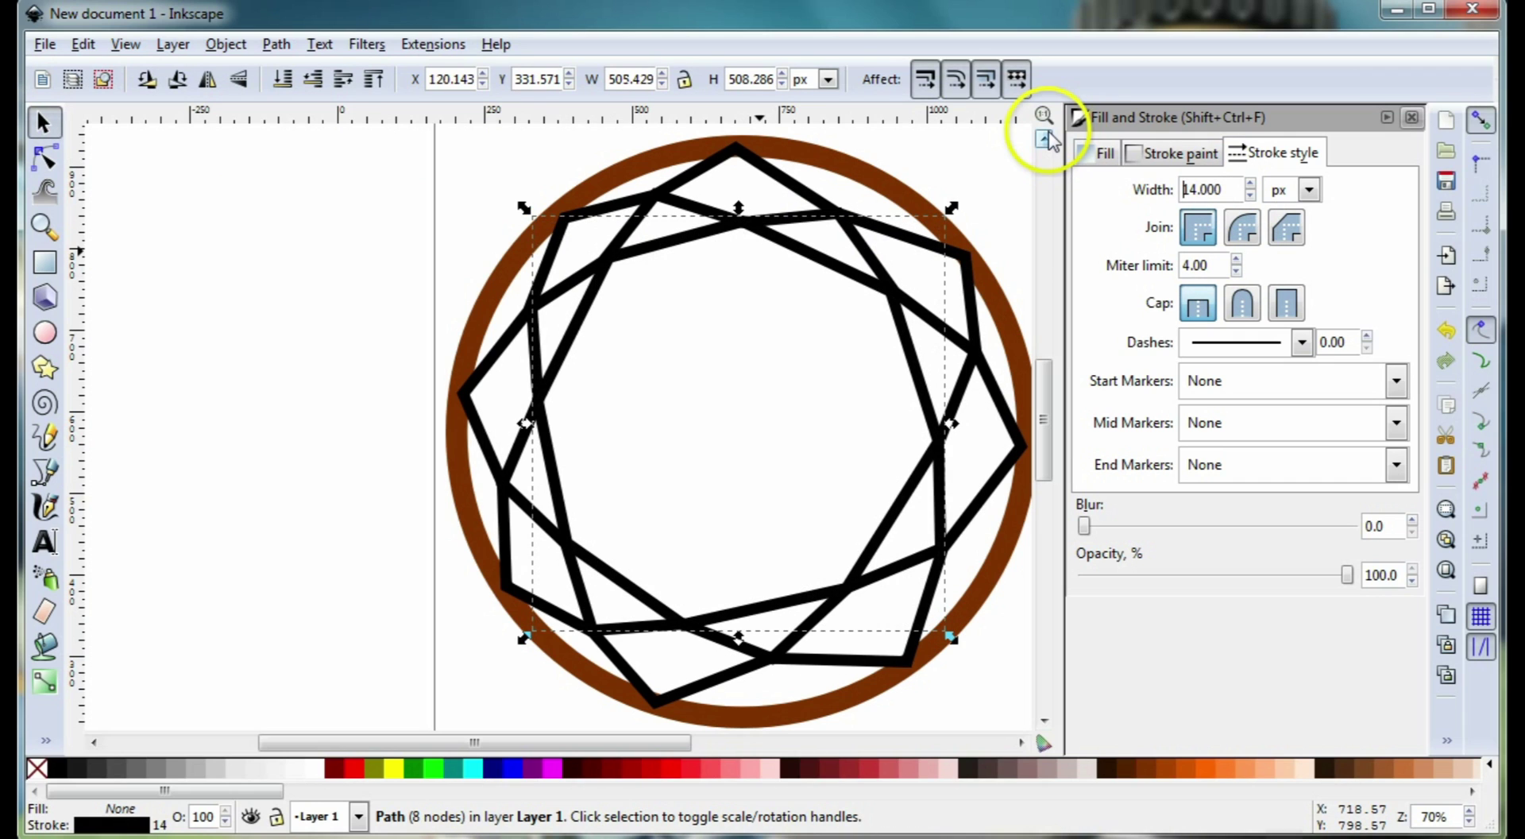
pyautogui.click(46, 159)
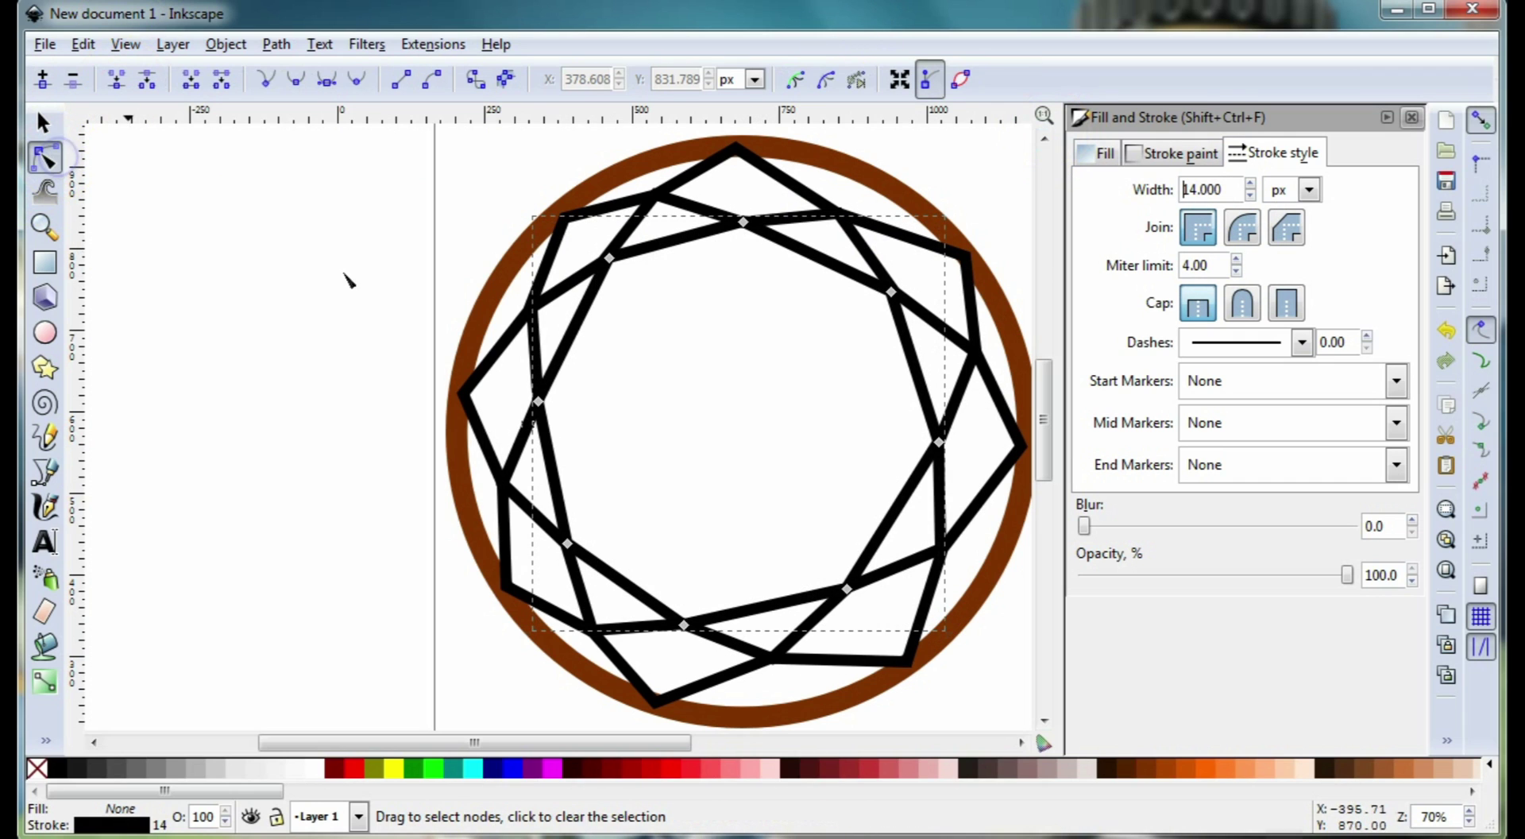
# Add nodes on the third path's top, upper-right and right sides, pulling them inward.
pyautogui.click(680, 247)
pyautogui.doubleClick(680, 247)
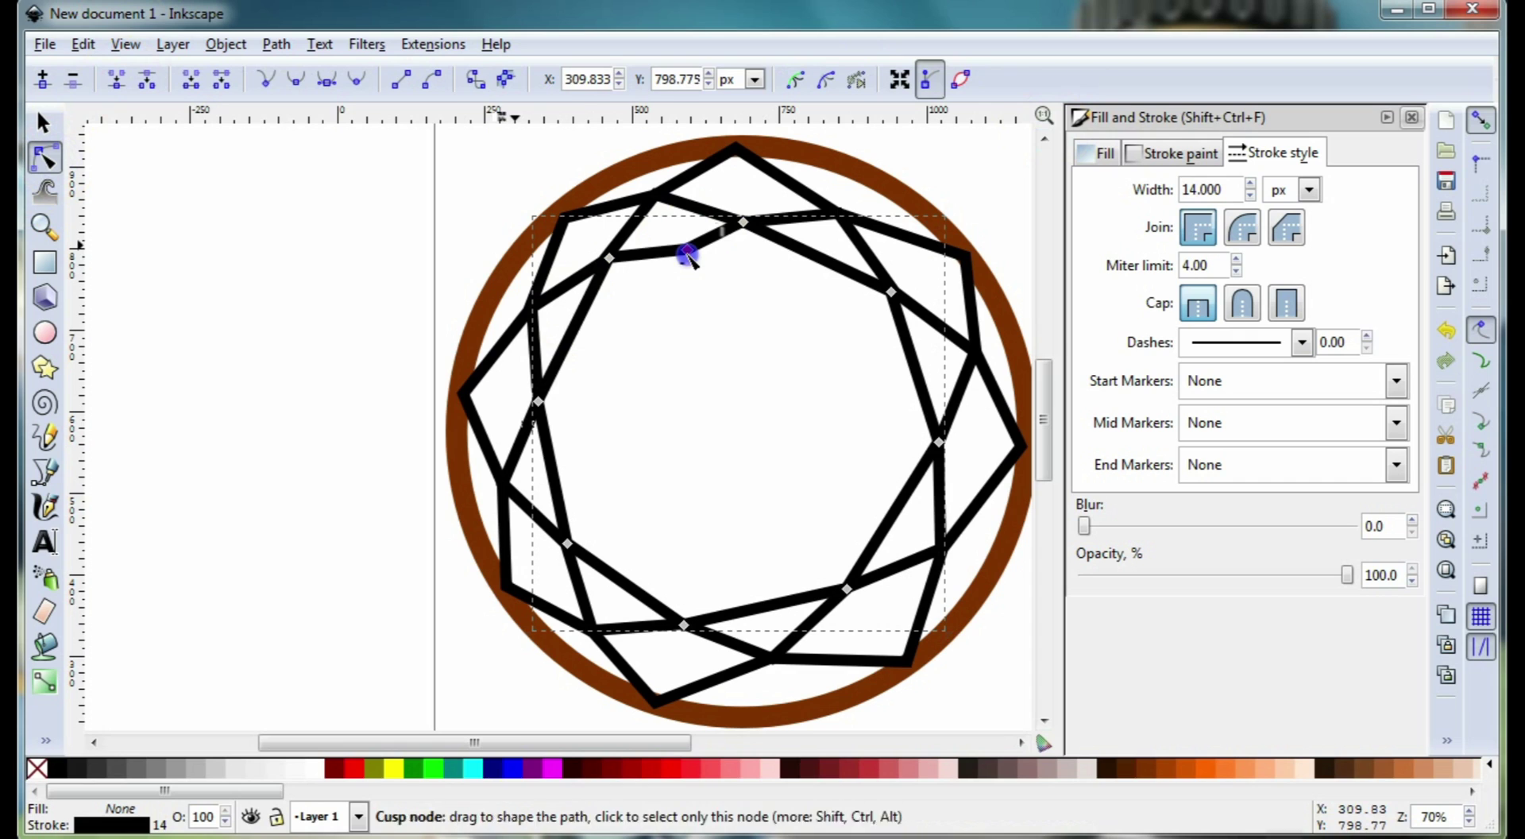
pyautogui.click(816, 259)
pyautogui.doubleClick(816, 259)
pyautogui.moveTo(810, 255); pyautogui.dragTo(808, 267)
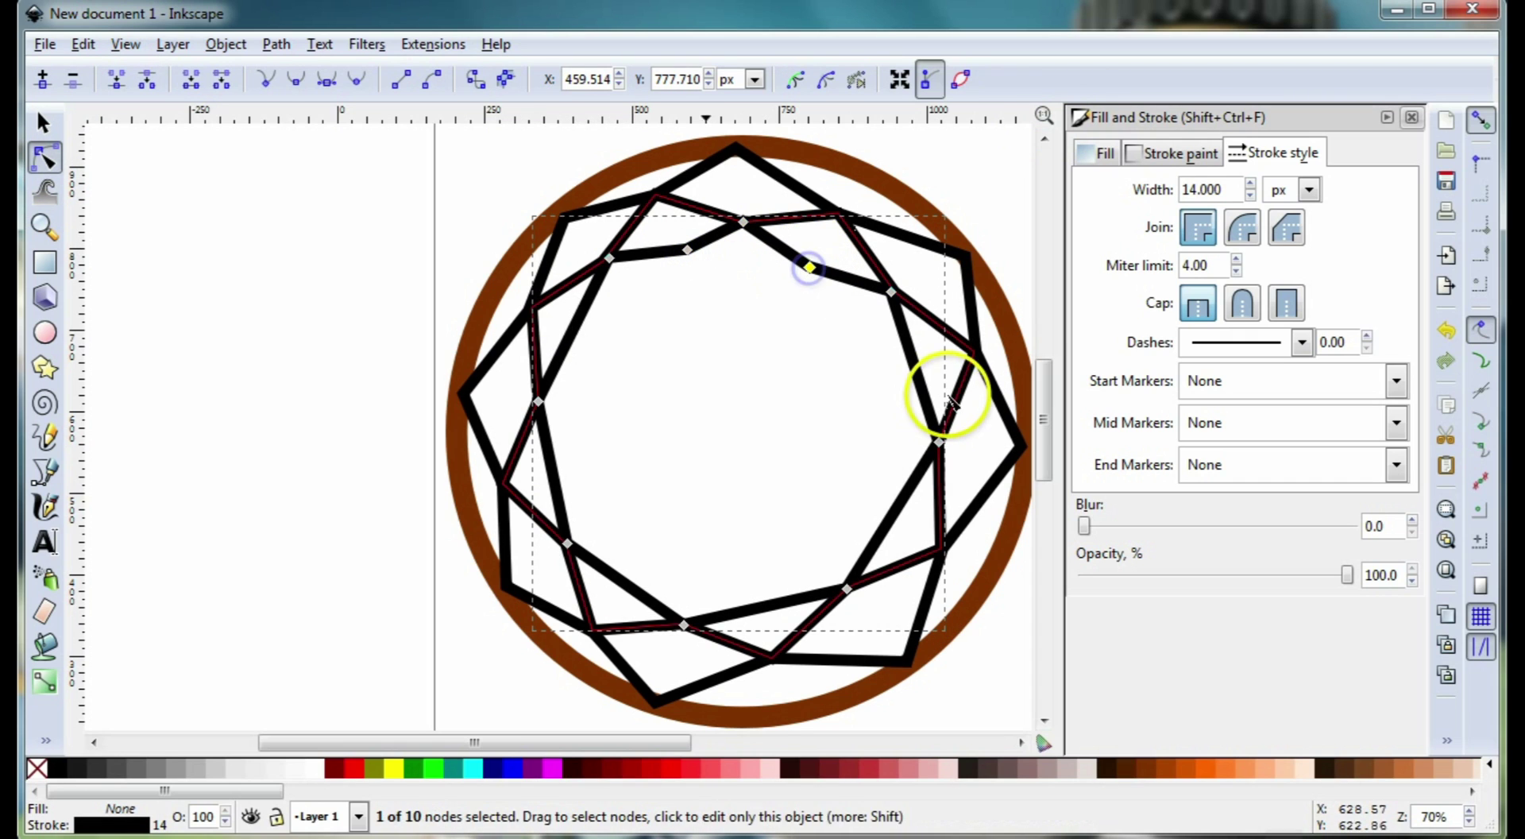
pyautogui.doubleClick(915, 371)
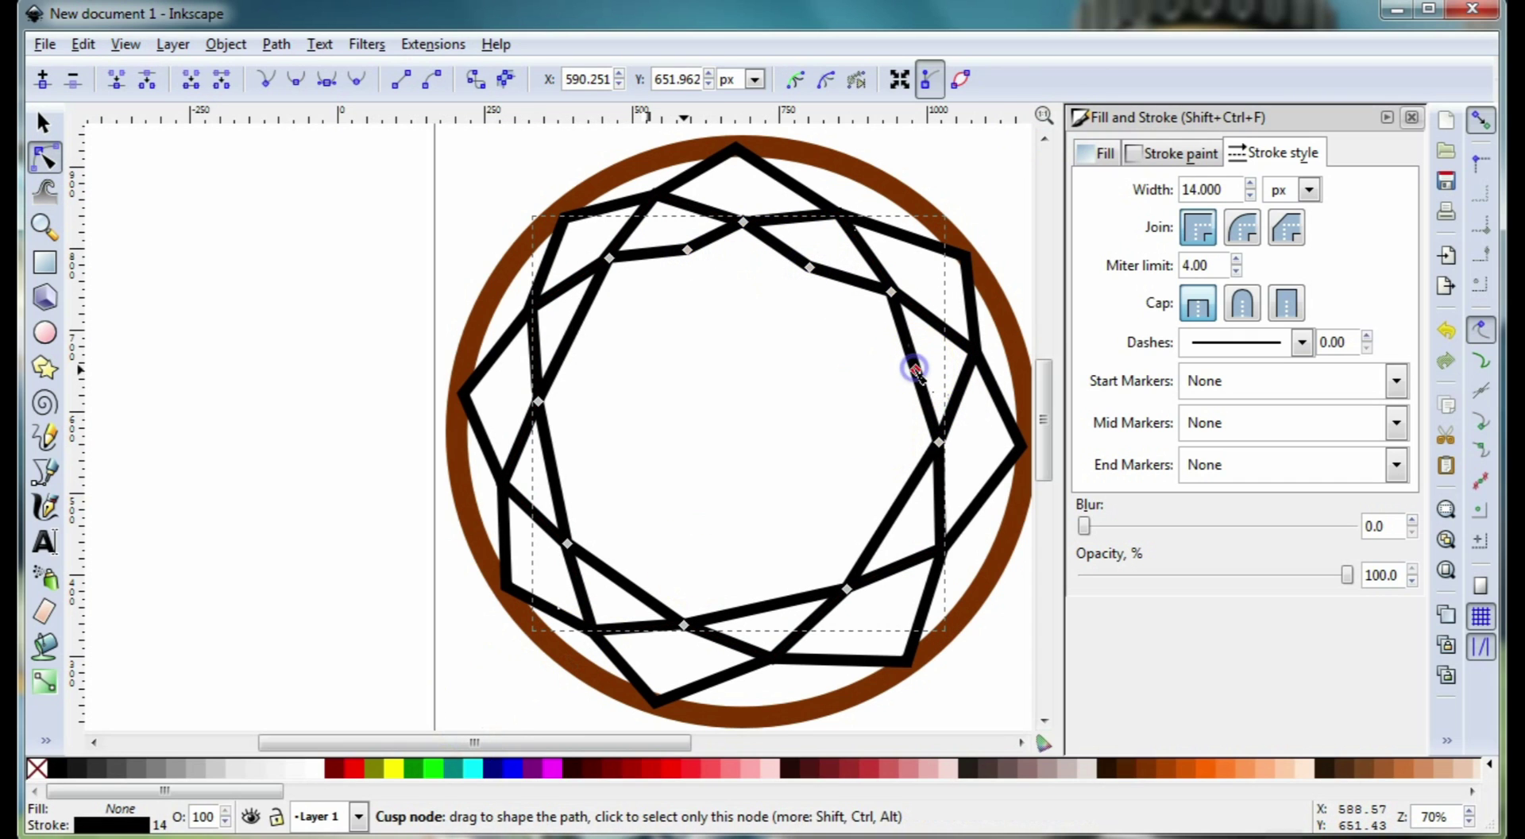
pyautogui.moveTo(915, 371); pyautogui.dragTo(904, 369)
# Bend the third path's lower-right, bottom and lower-left sides inward at their midpoints.
pyautogui.click(891, 514)
pyautogui.doubleClick(891, 514)
pyautogui.moveTo(892, 514); pyautogui.dragTo(880, 503)
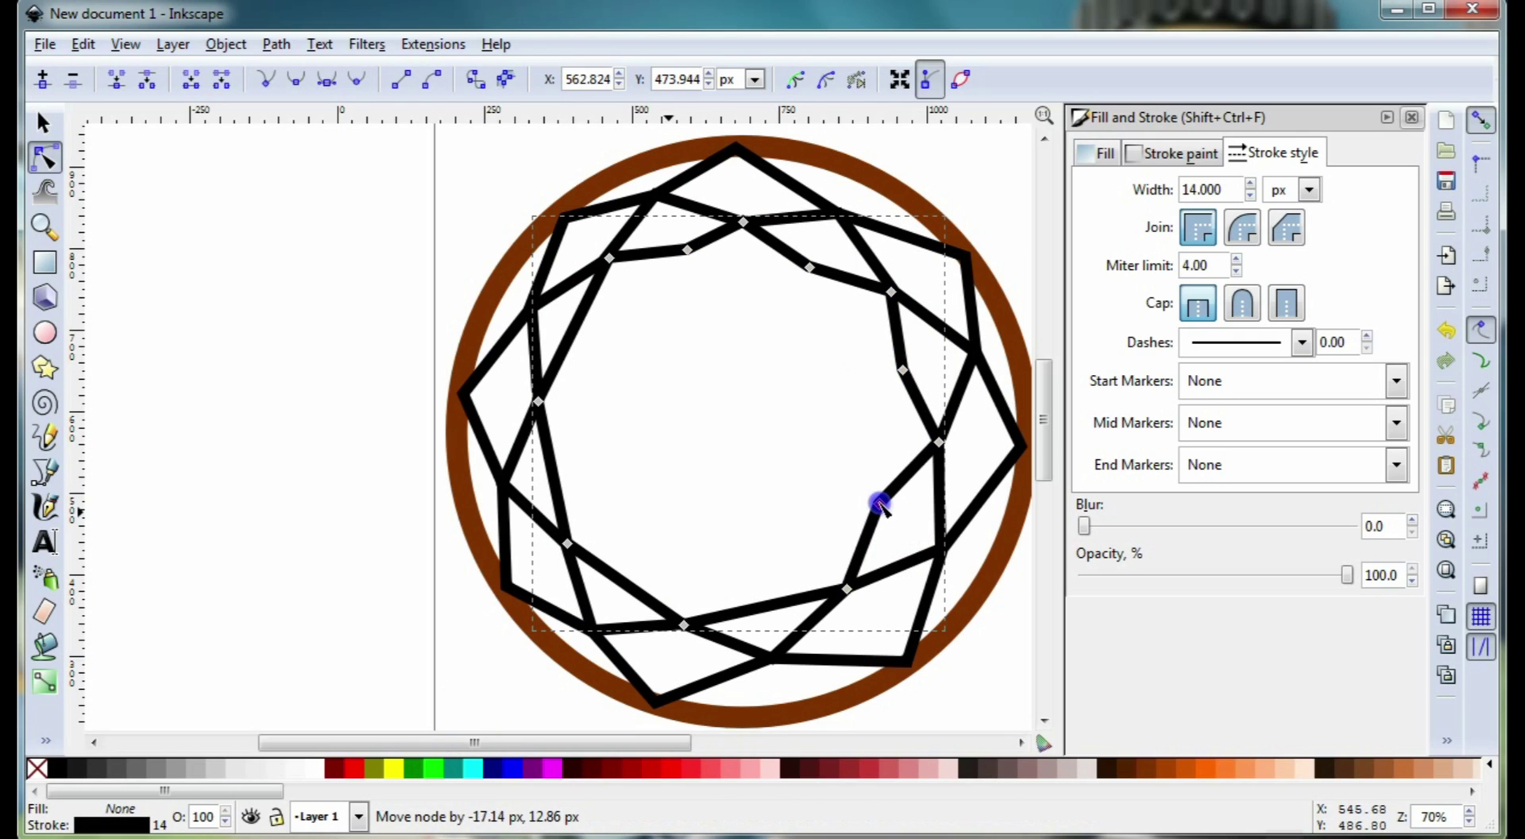
pyautogui.doubleClick(763, 607)
pyautogui.moveTo(764, 607); pyautogui.dragTo(763, 595)
pyautogui.doubleClick(626, 586)
pyautogui.moveTo(626, 586); pyautogui.dragTo(632, 566)
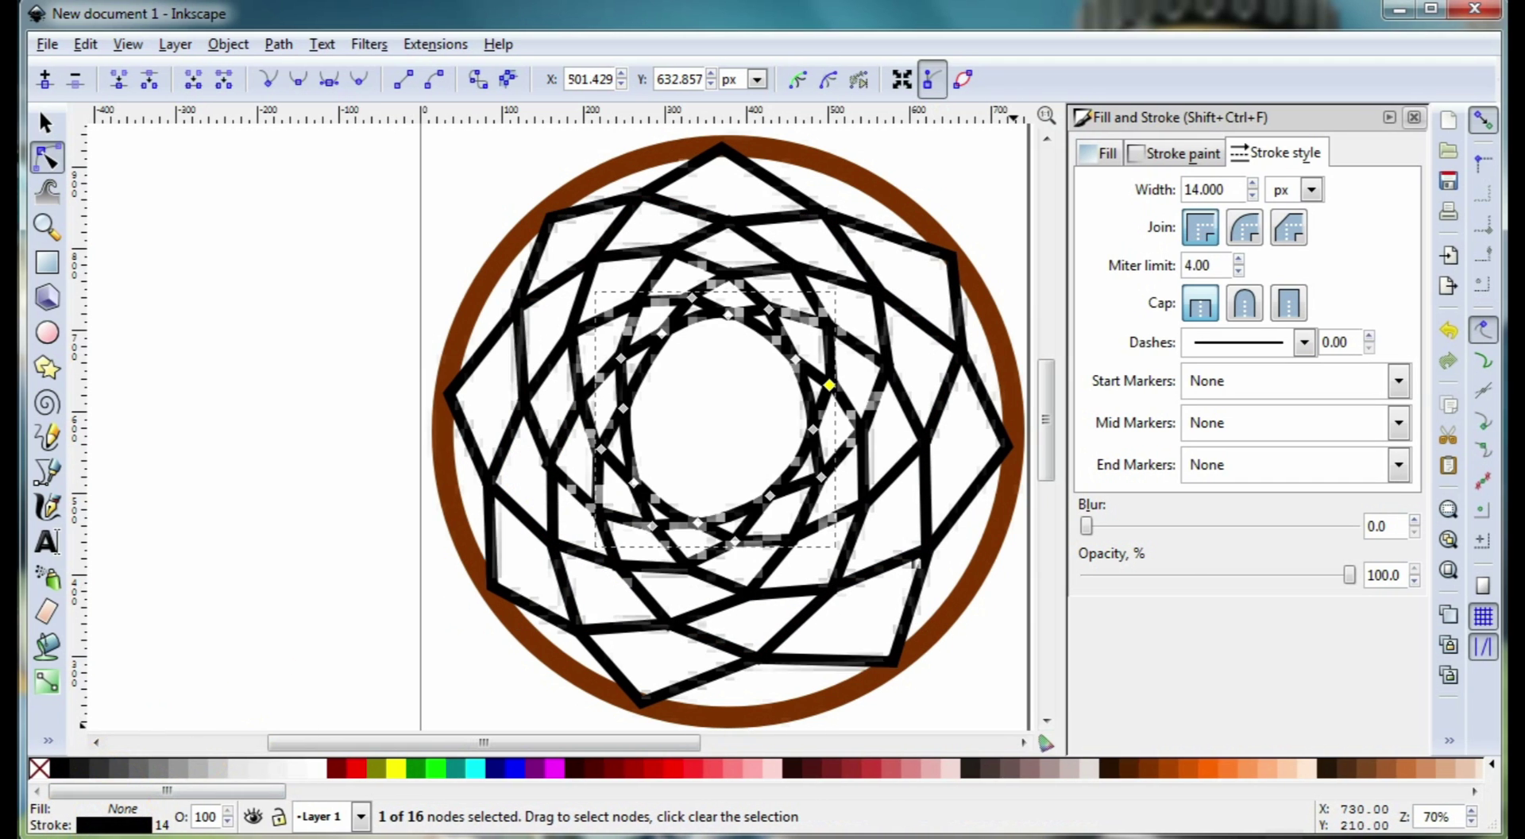
pyautogui.click(742, 794)
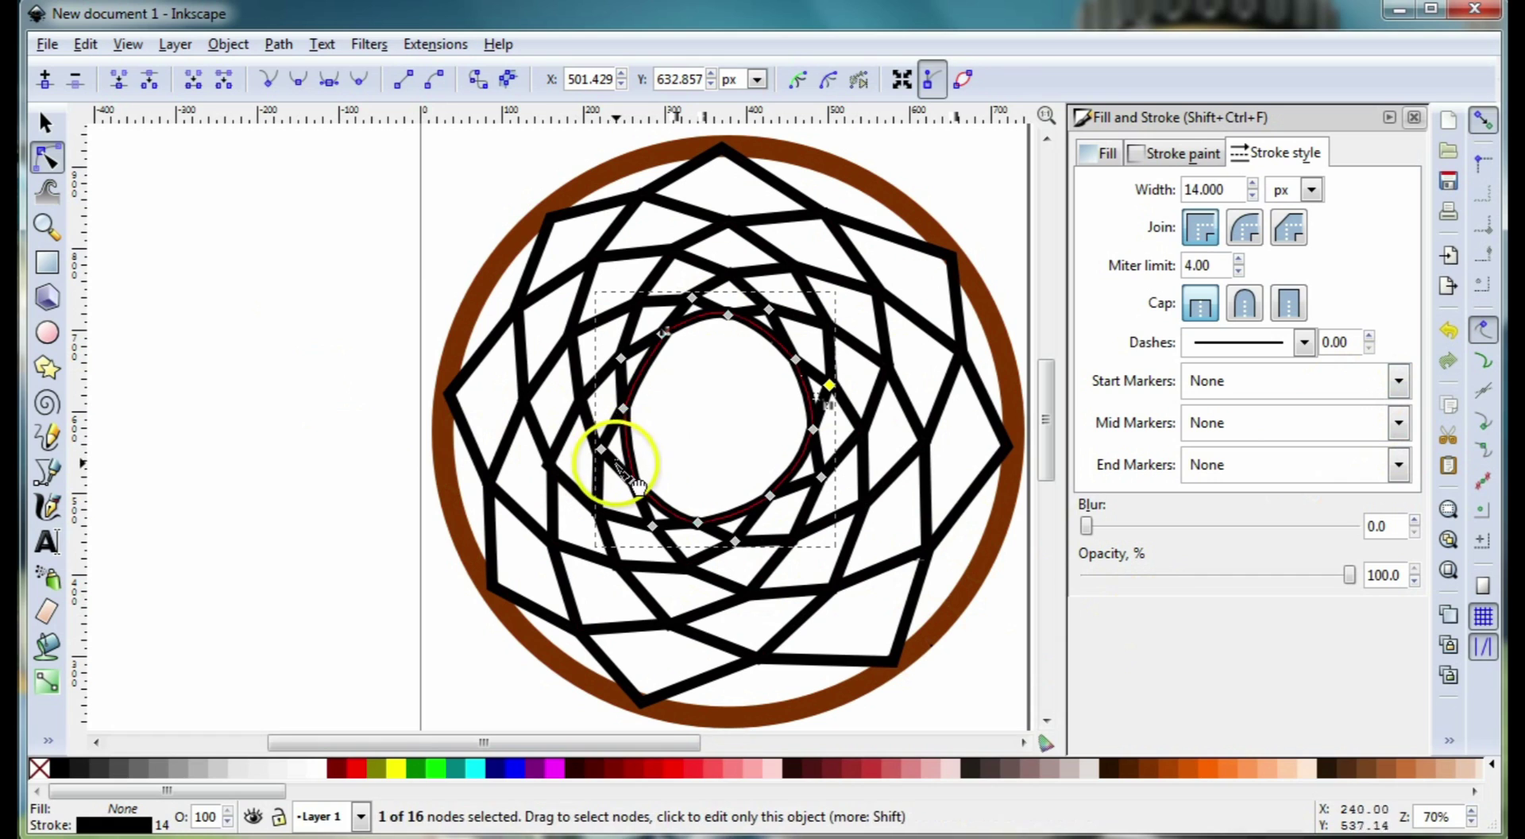
# Nudge the 16-node ring's left and lower corner nodes to line up with the crossing strands.
pyautogui.click(555, 471)
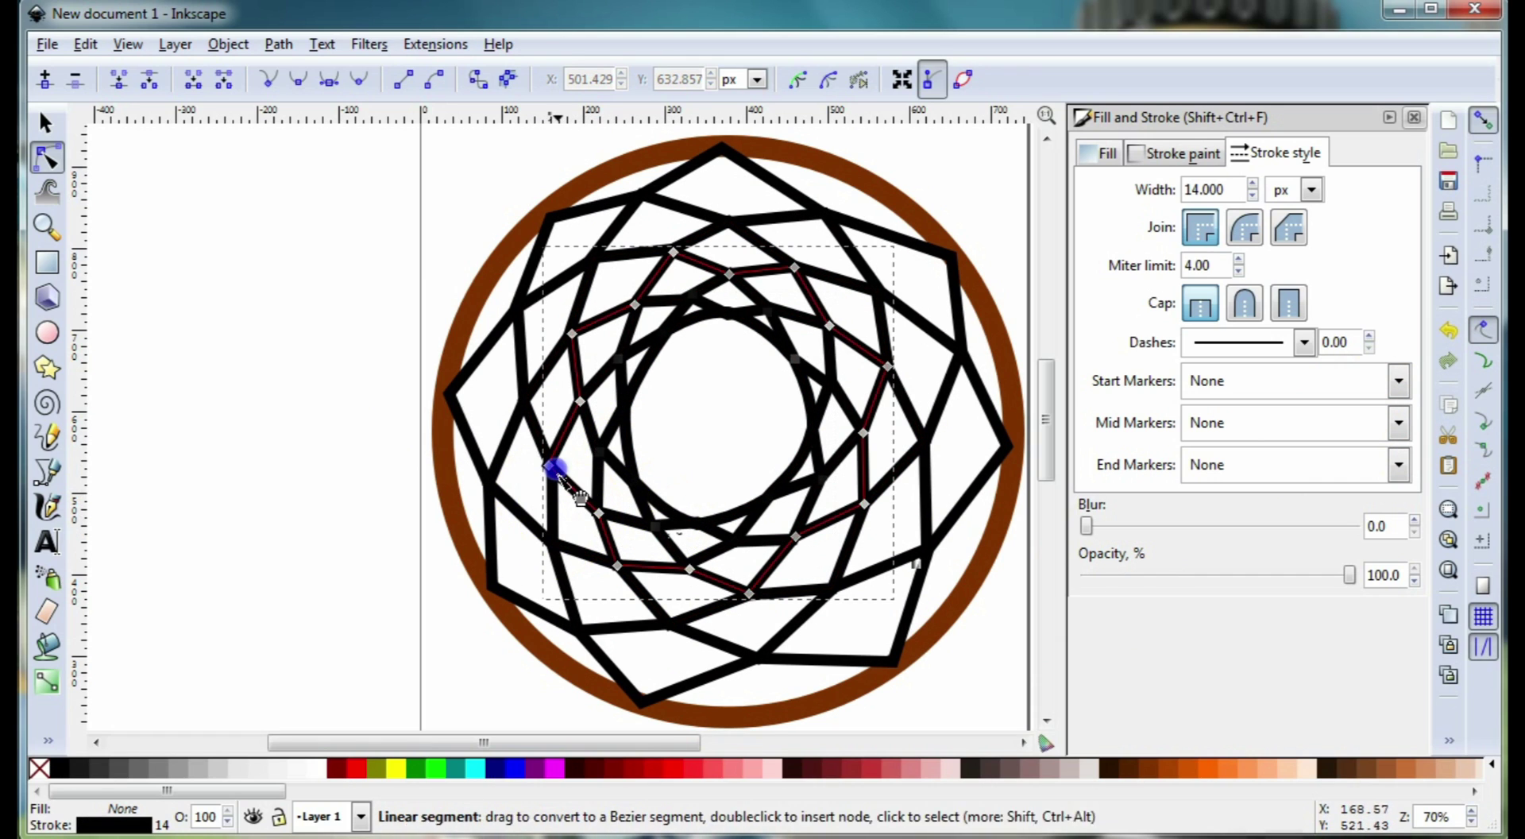
pyautogui.click(528, 476)
pyautogui.click(554, 469)
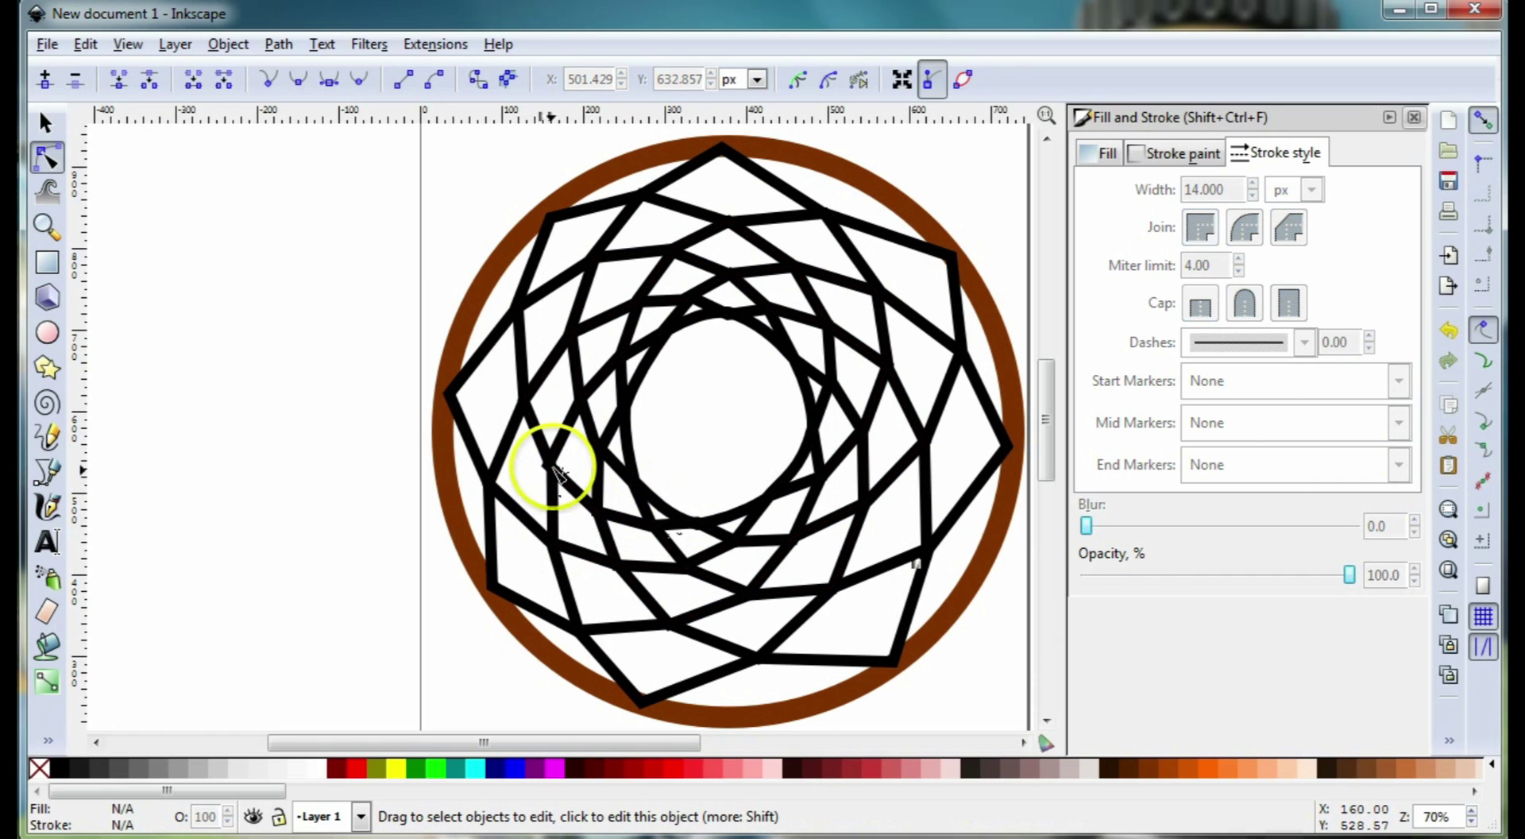
pyautogui.scroll(2, 554, 470)
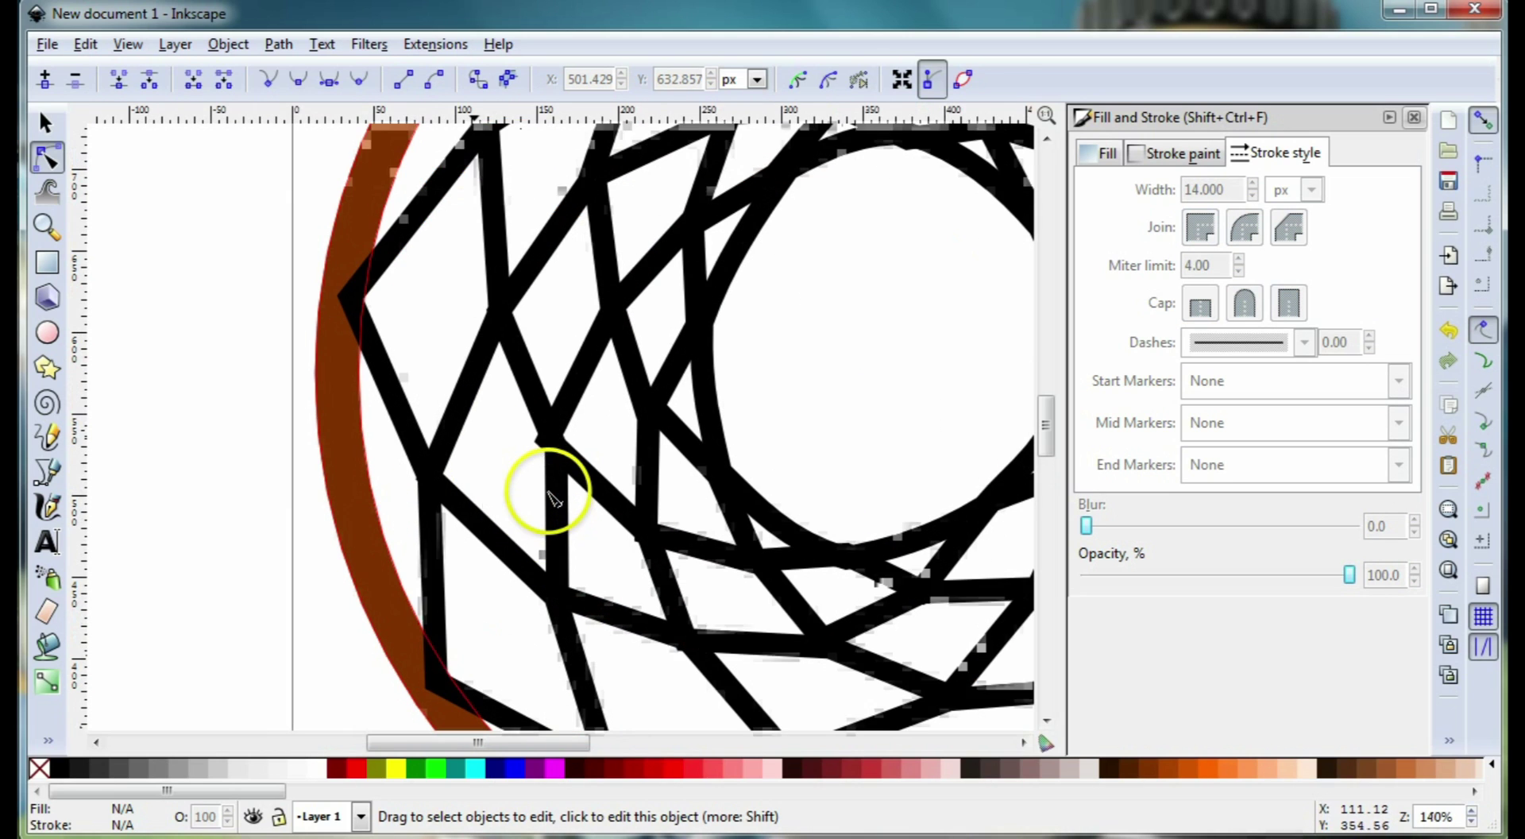
pyautogui.click(553, 444)
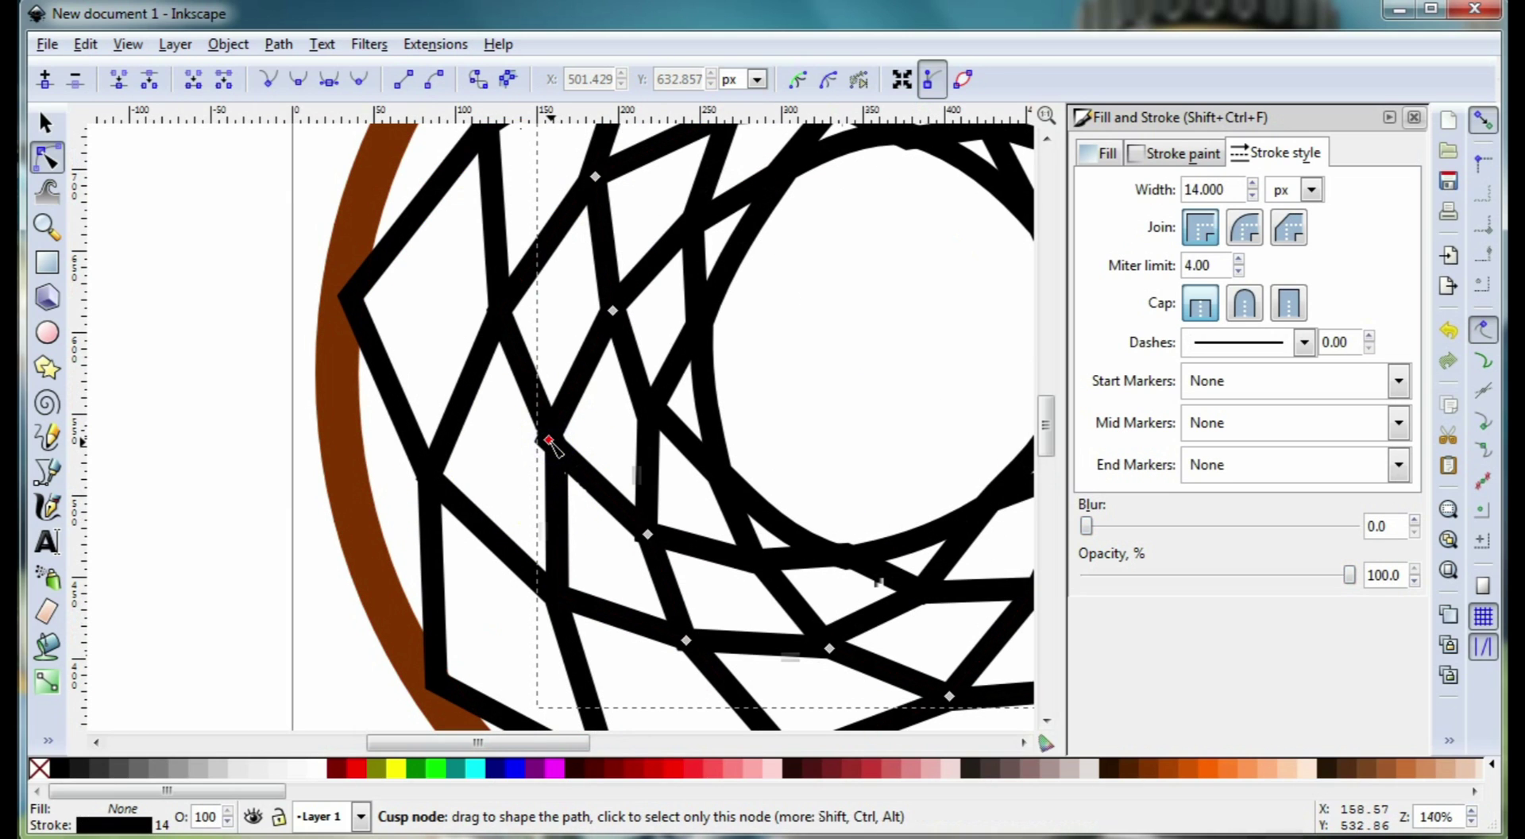
pyautogui.moveTo(549, 441); pyautogui.dragTo(561, 446)
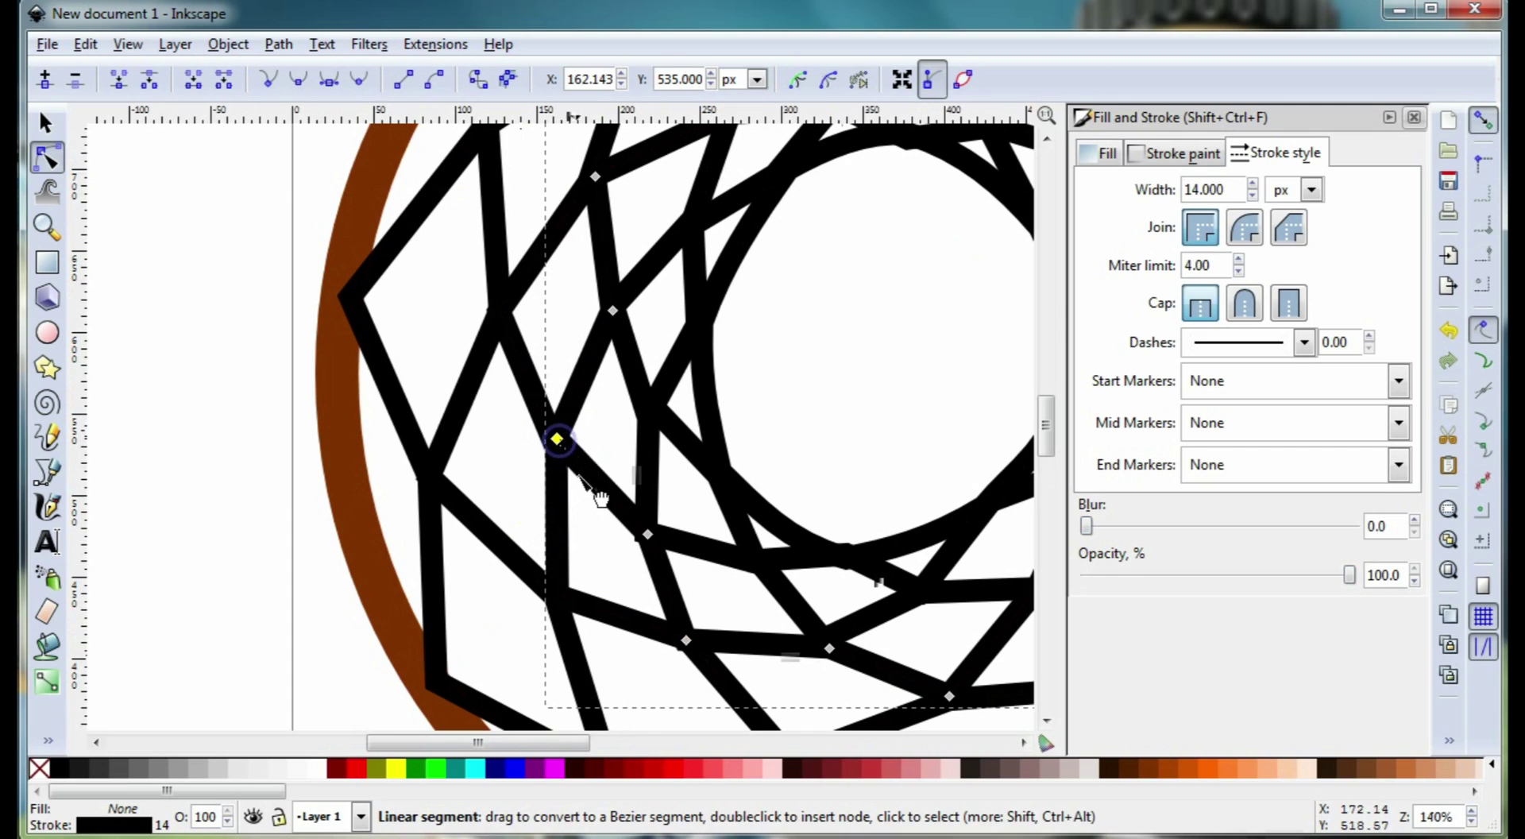
pyautogui.scroll(-2, 599, 501)
pyautogui.scroll(3, 624, 534)
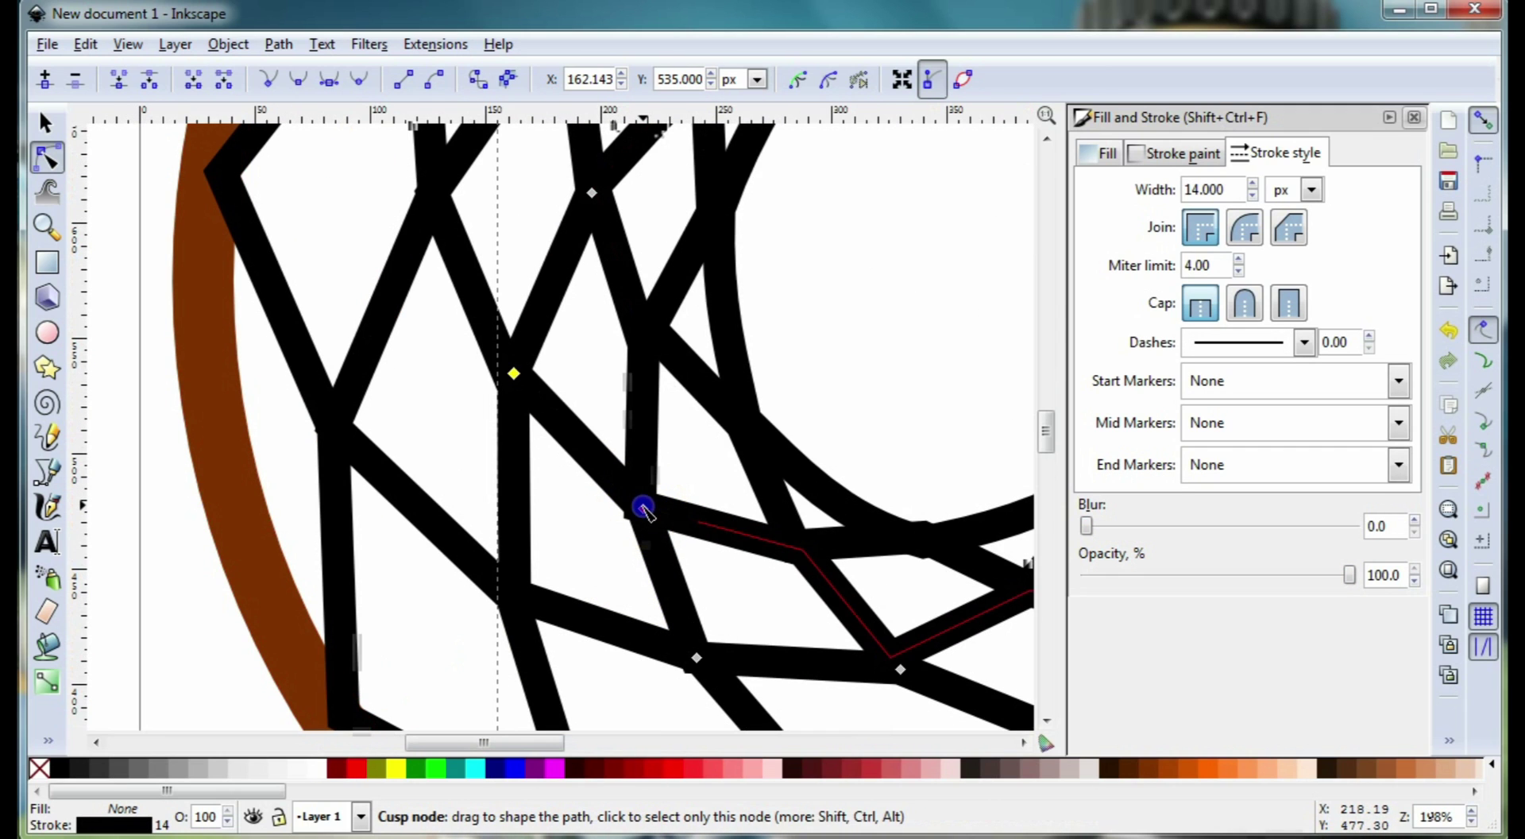
pyautogui.moveTo(643, 509)
pyautogui.mouseDown()
pyautogui.moveTo(652, 521)
pyautogui.moveTo(640, 516)
pyautogui.mouseUp()
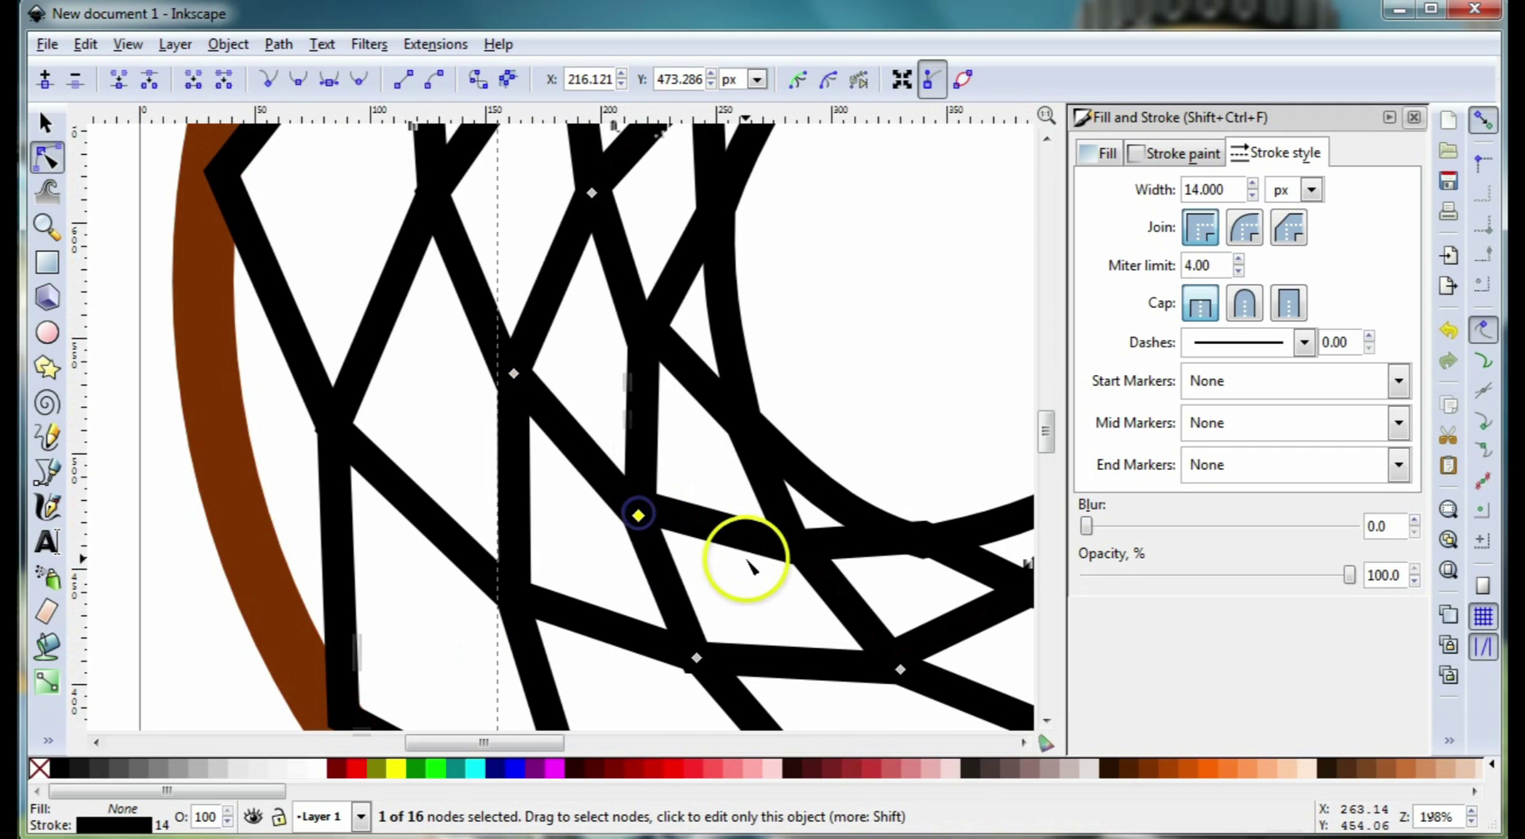
pyautogui.scroll(-2, 735, 551)
pyautogui.scroll(-1, 814, 548)
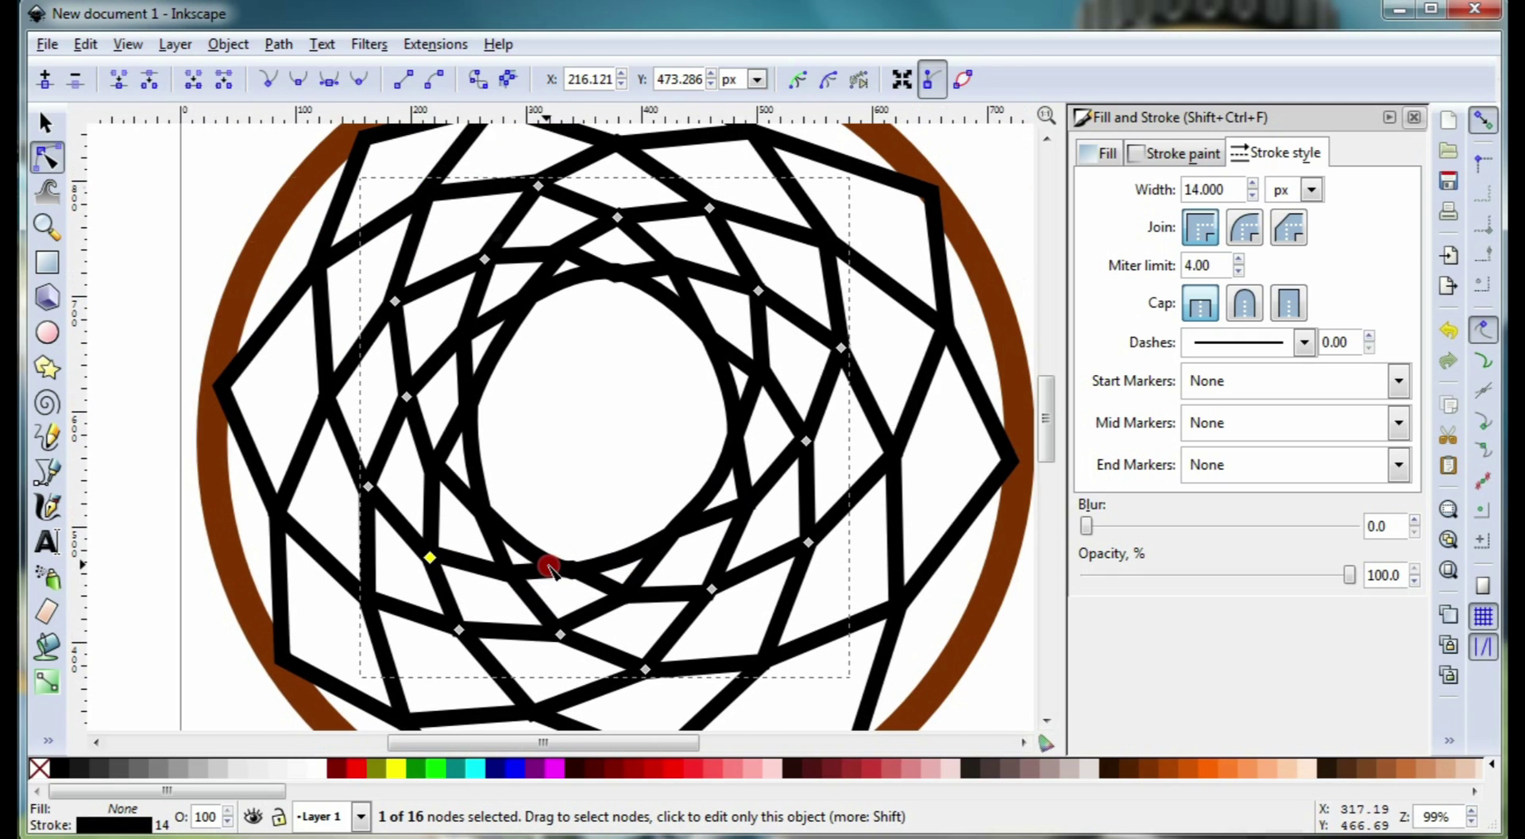
pyautogui.hscroll(-3, 659, 517)
pyautogui.moveTo(712, 494); pyautogui.dragTo(699, 504)
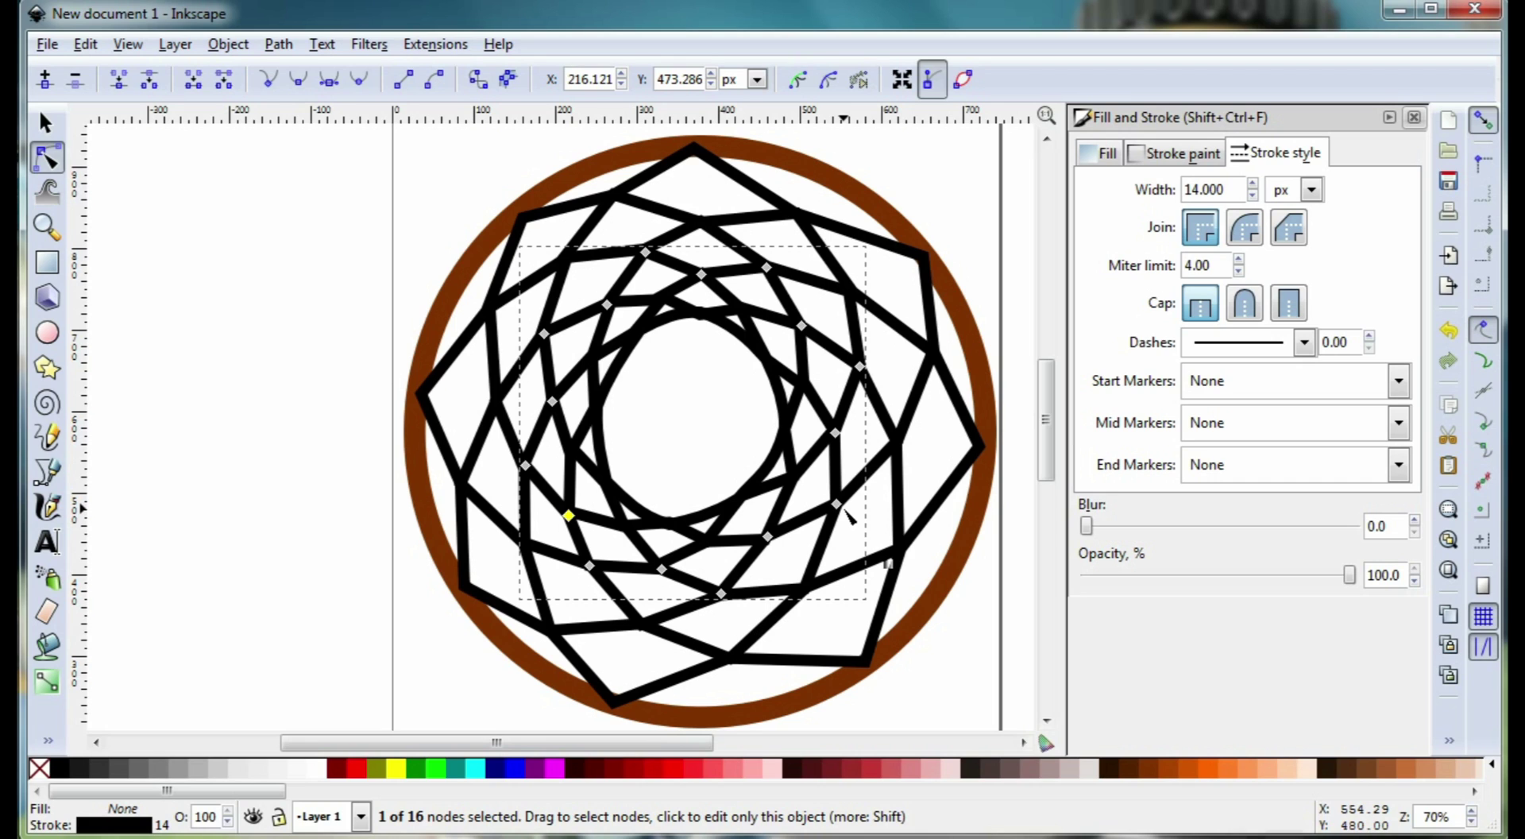
# Select all the black zigzag rings except the brown circle and apply Path > Stroke to Path.
pyautogui.click(45, 123)
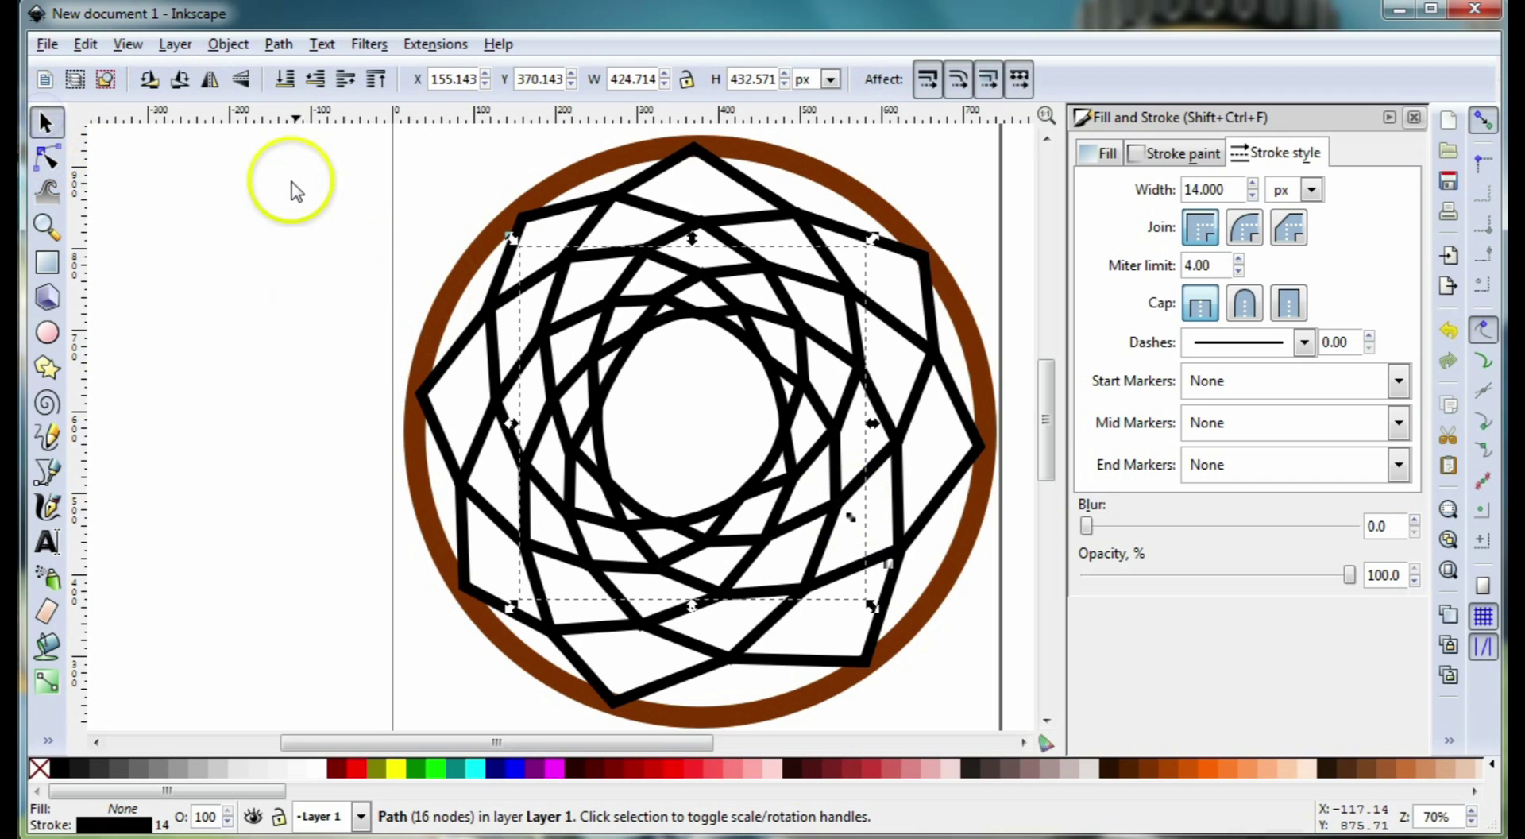
pyautogui.moveTo(303, 126); pyautogui.dragTo(999, 732)
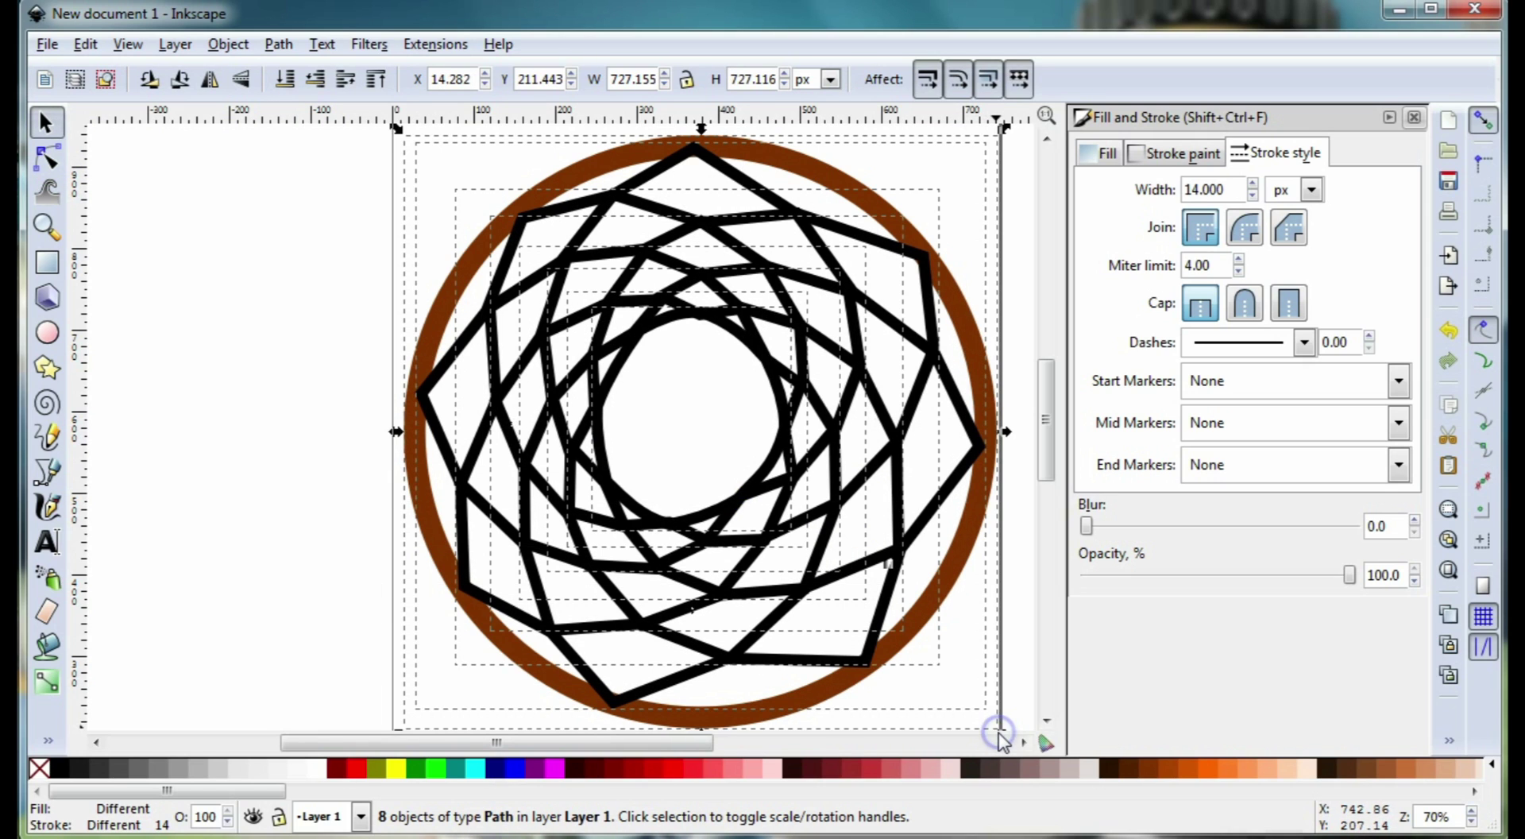
pyautogui.keyDown('shift'); pyautogui.click(602, 162); pyautogui.keyUp('shift')
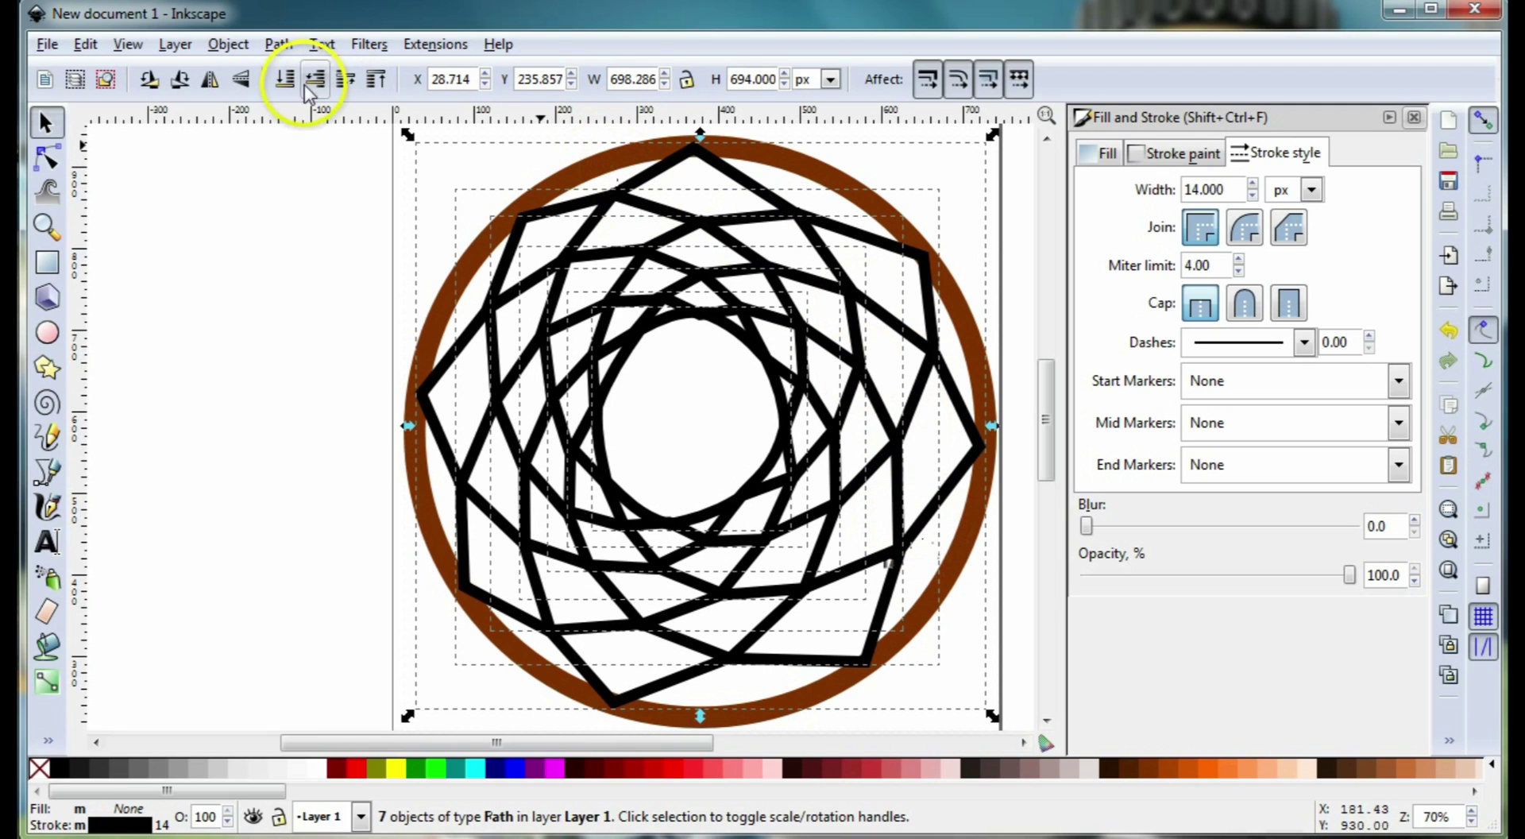
pyautogui.click(276, 45)
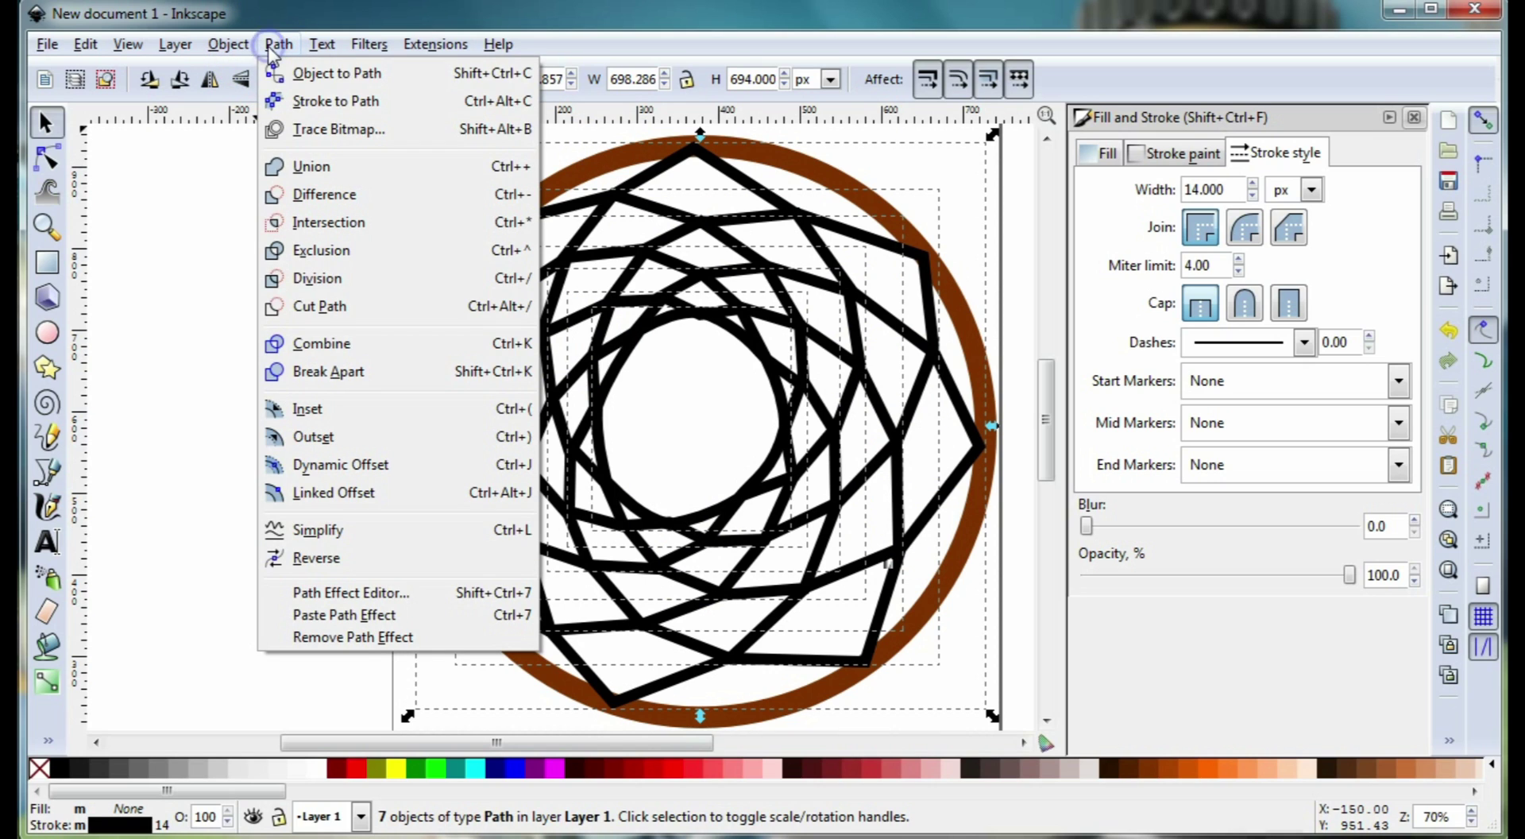
pyautogui.click(312, 102)
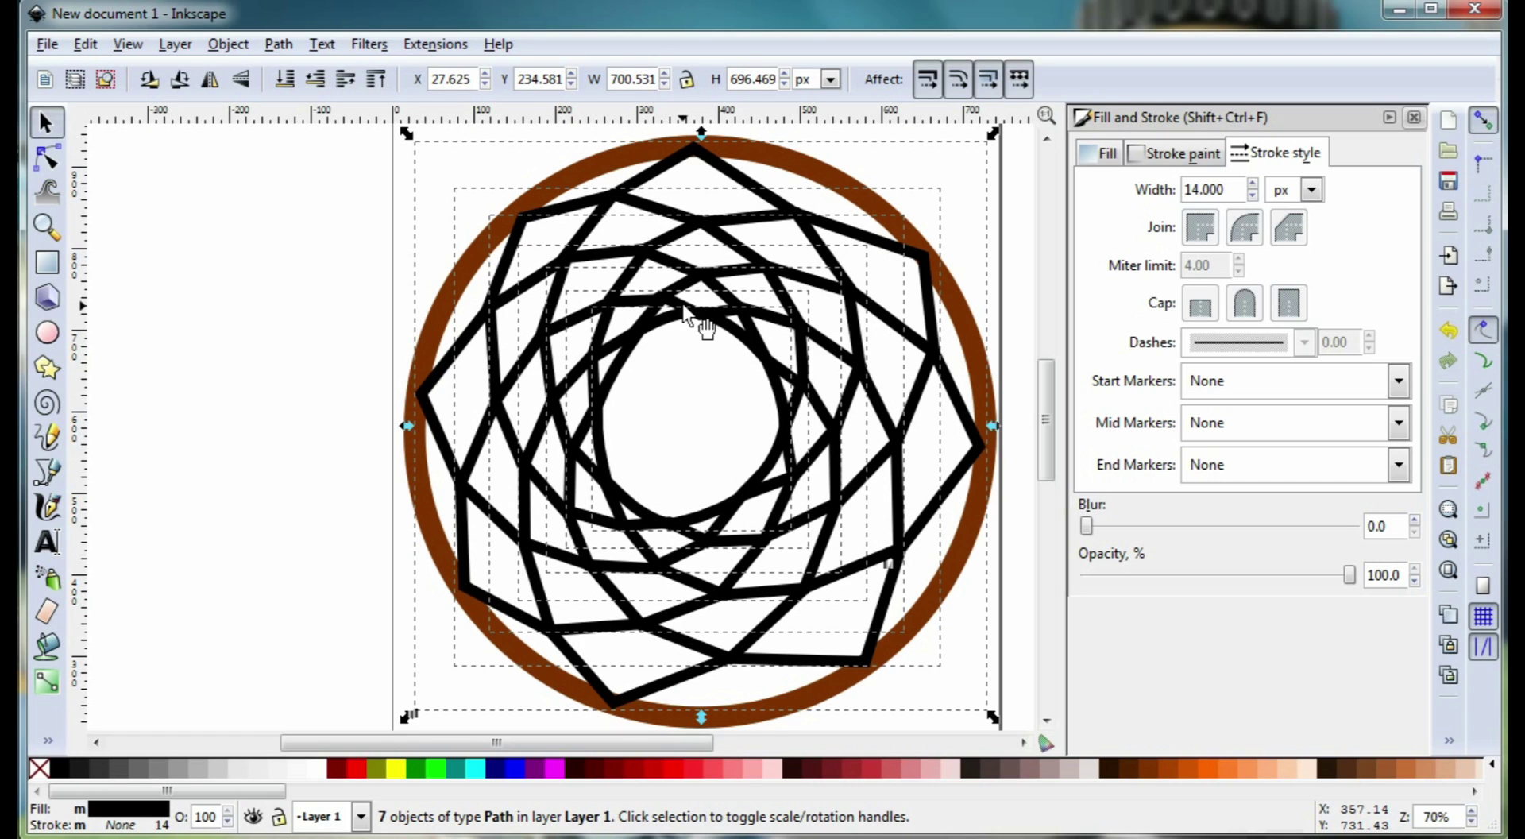
# Draw a straight horizontal line left of the drawing and give it a 25 px stroke.
pyautogui.click(47, 471)
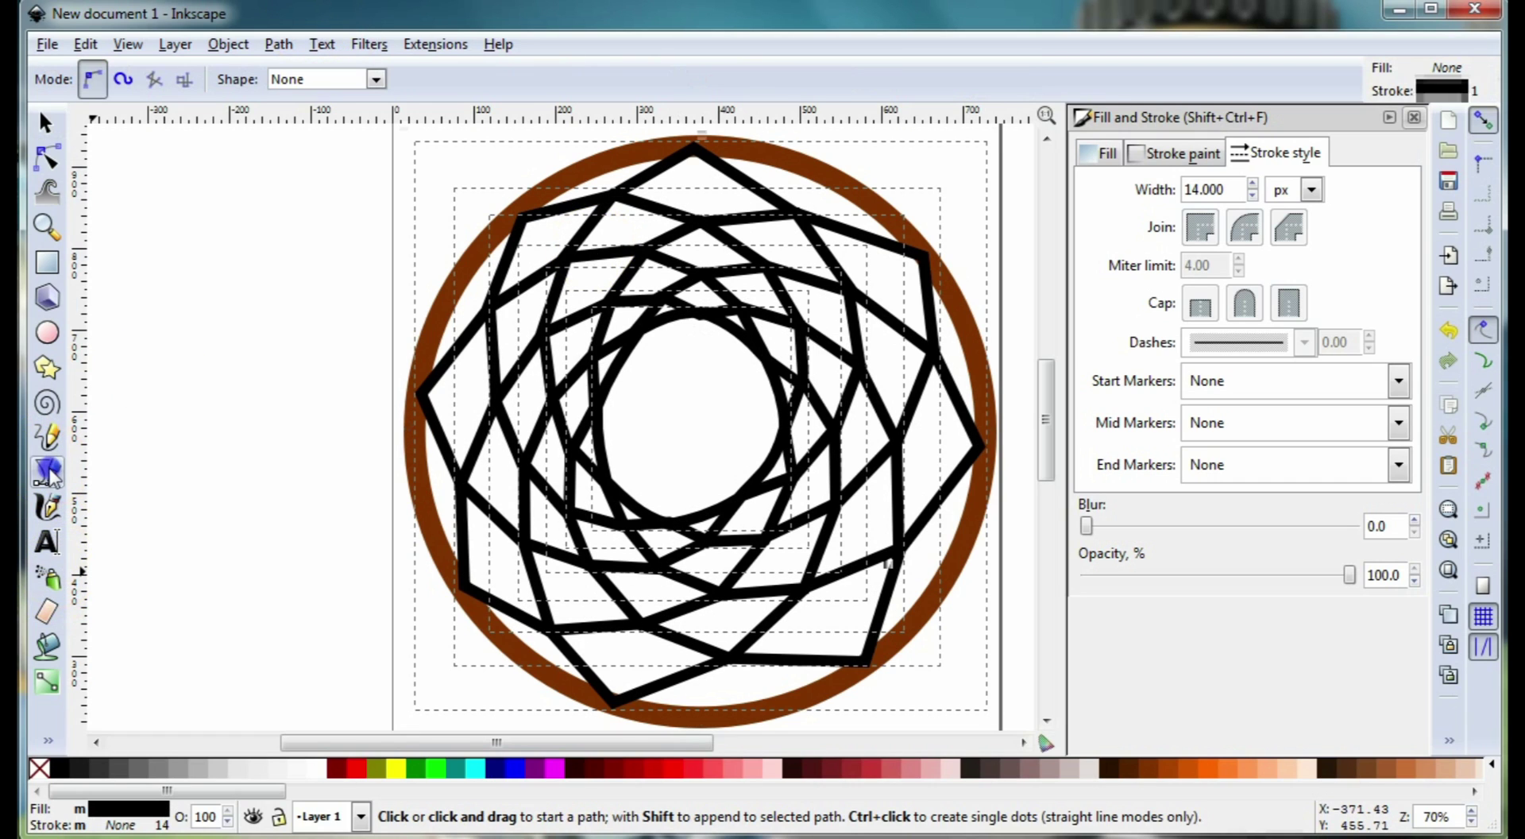
pyautogui.keyDown('ctrl'); pyautogui.scroll(1, 199, 421); pyautogui.keyUp('ctrl')
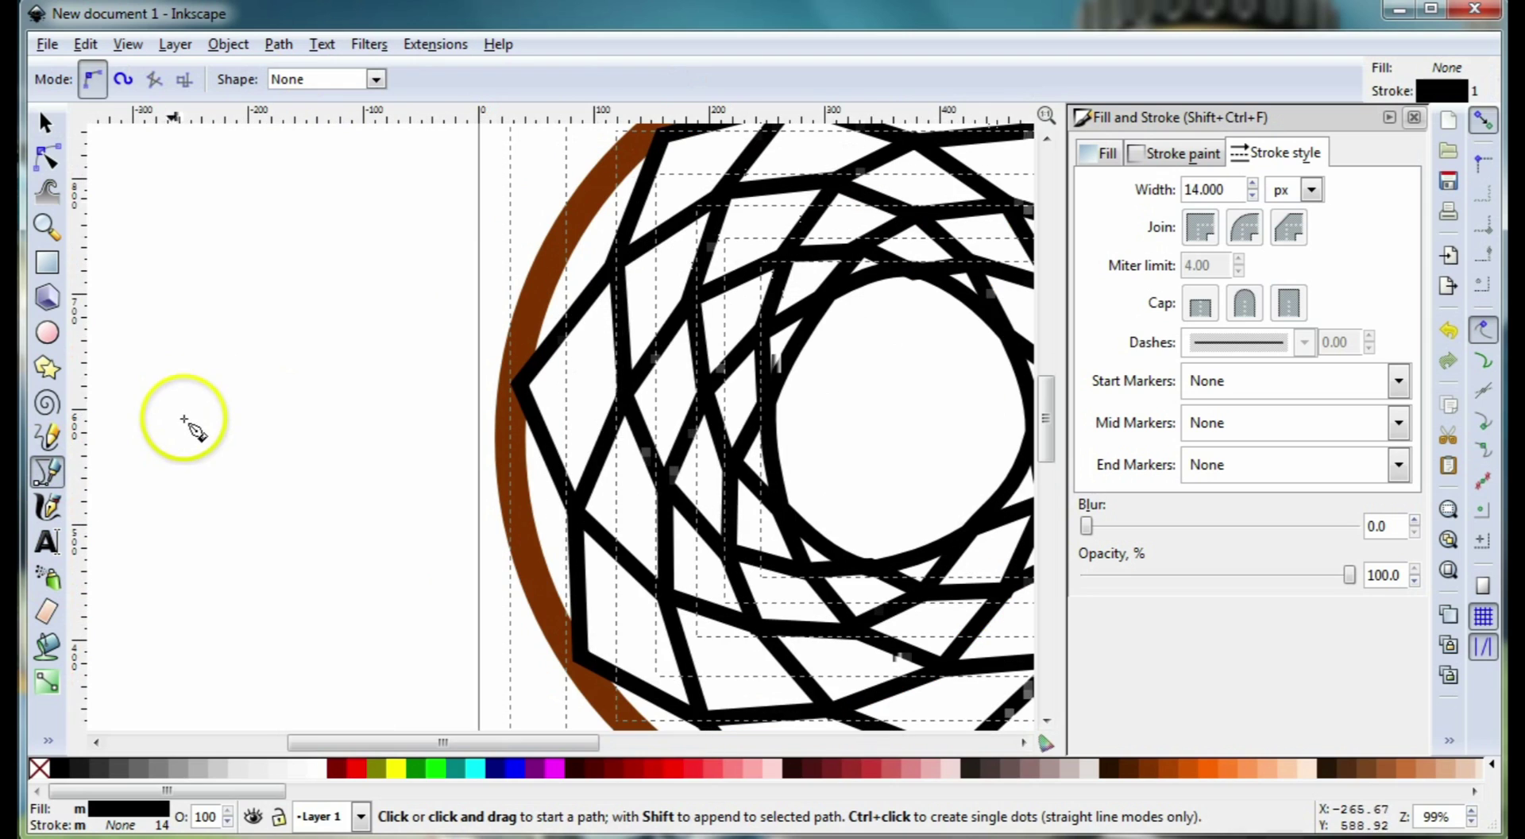
pyautogui.click(146, 403)
pyautogui.click(300, 400)
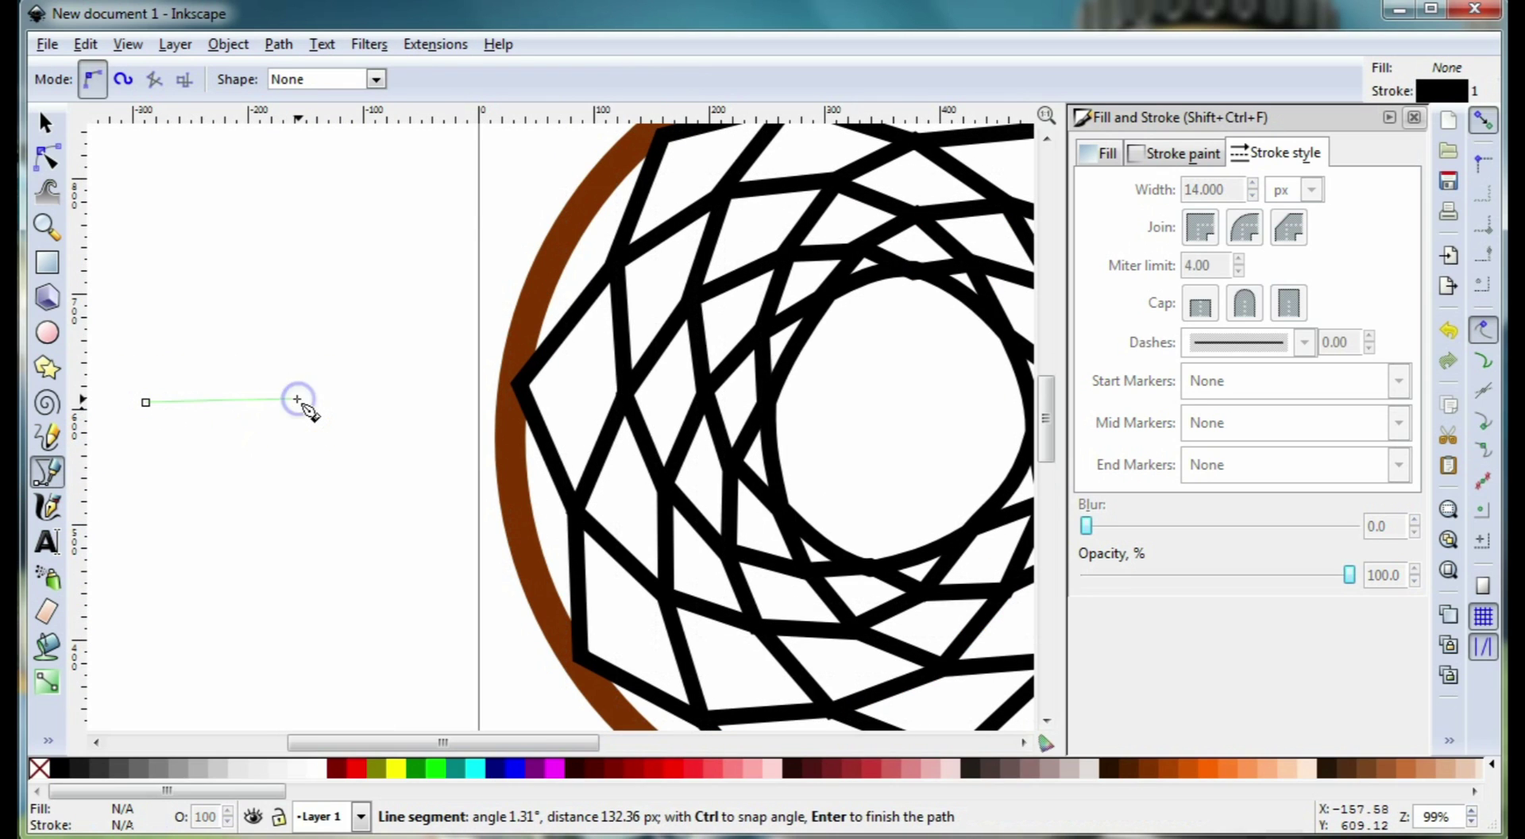
pyautogui.press('Return')
pyautogui.doubleClick(1201, 189)
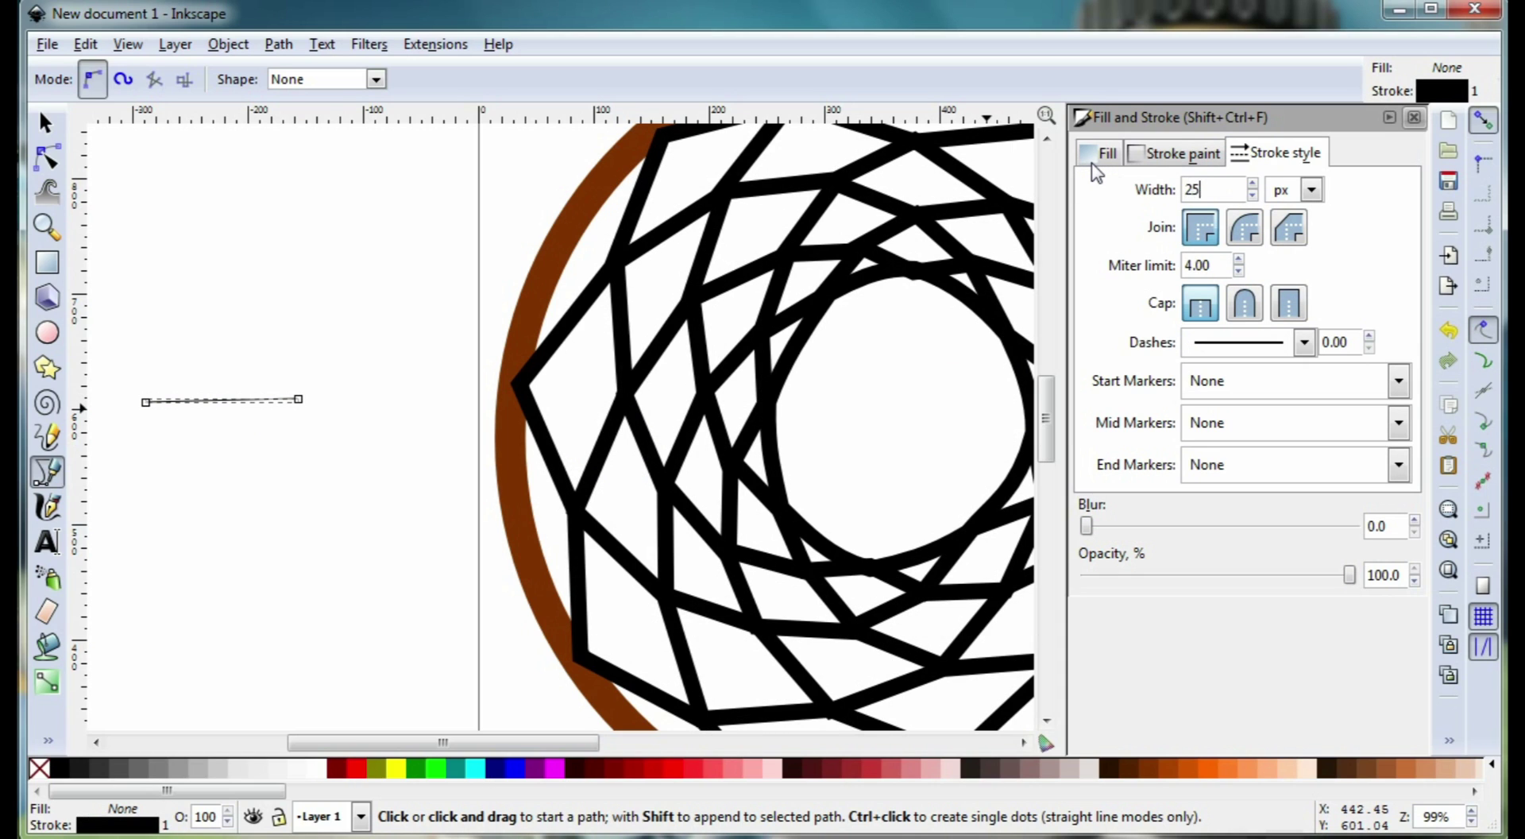
pyautogui.press('Return')
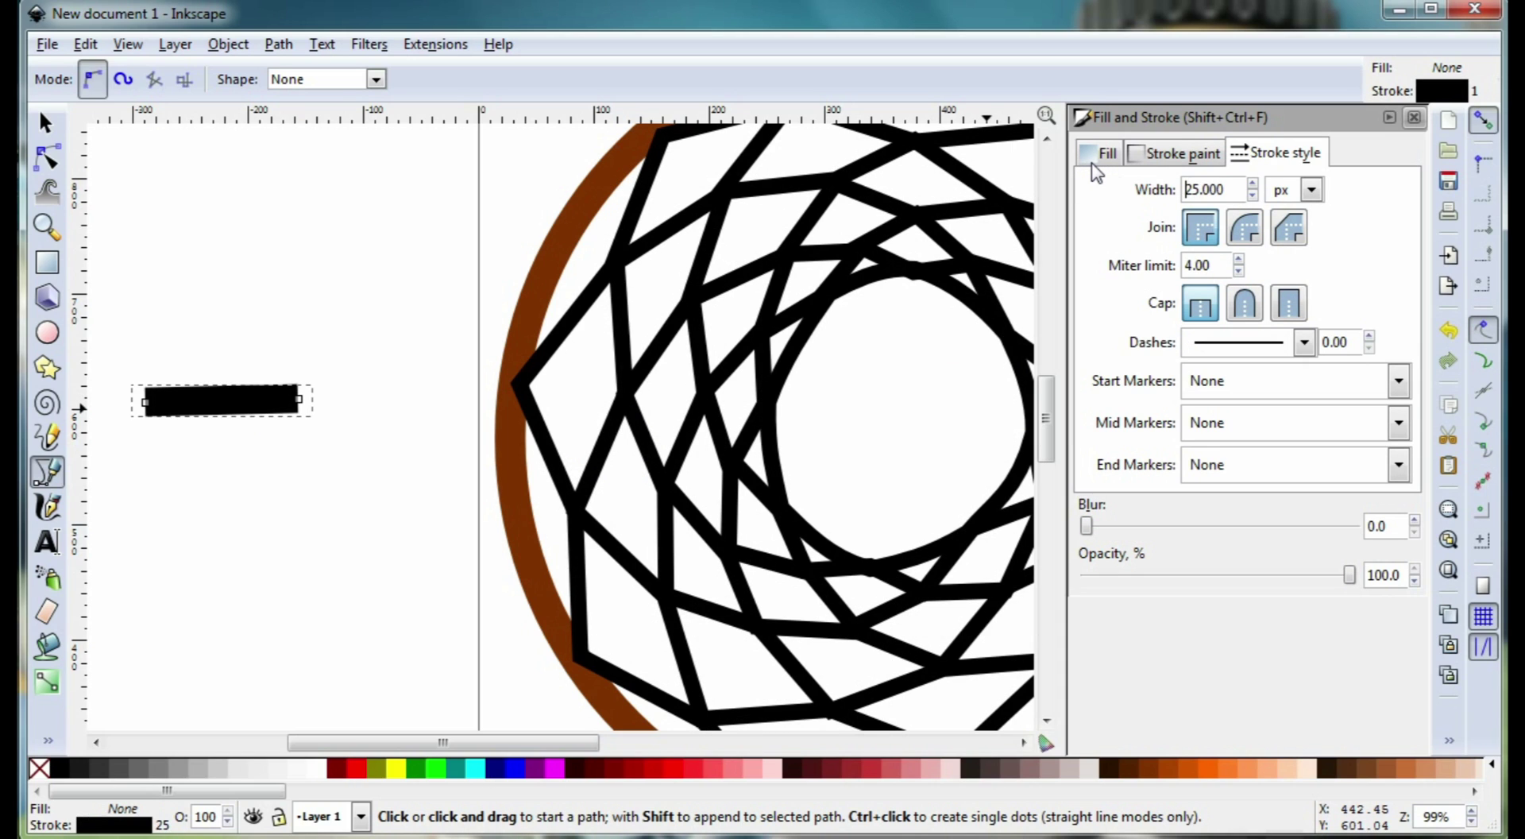
# Drag the line's right end node to lengthen it, trying 10 px width before restoring 25 px.
pyautogui.click(45, 119)
pyautogui.click(45, 157)
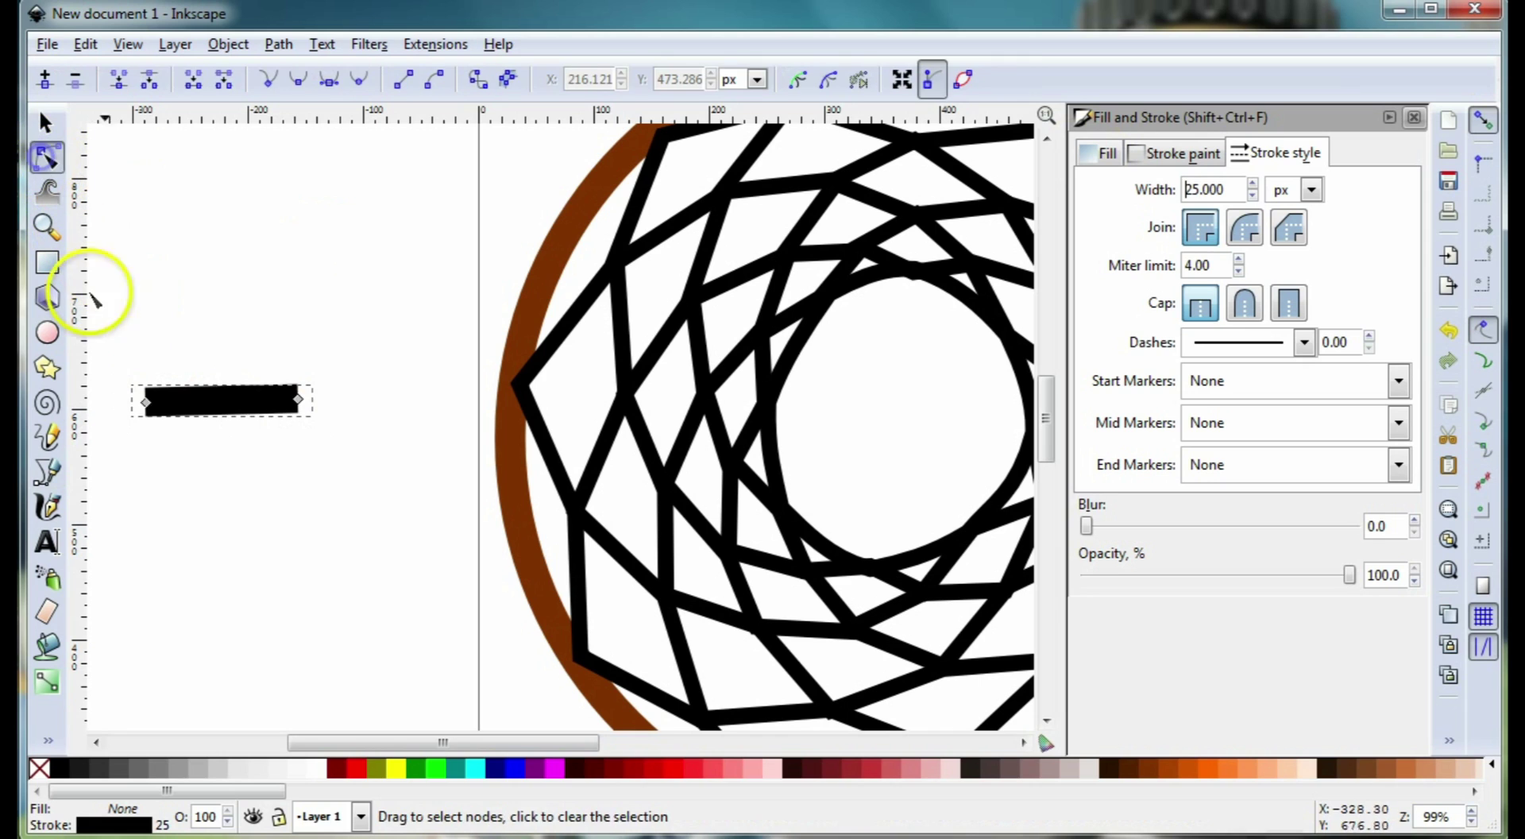
pyautogui.click(145, 402)
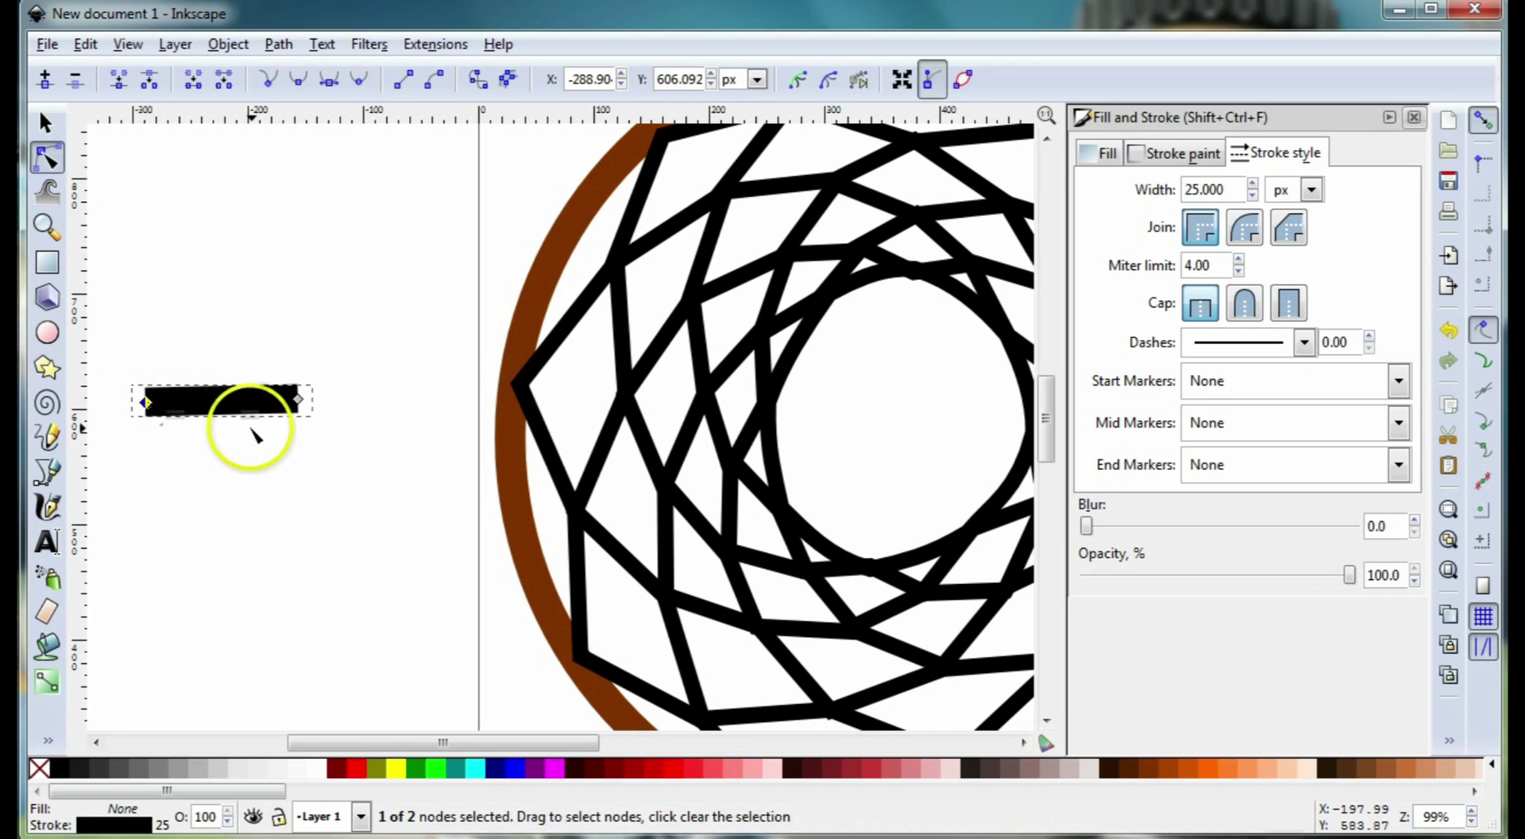
pyautogui.click(298, 399)
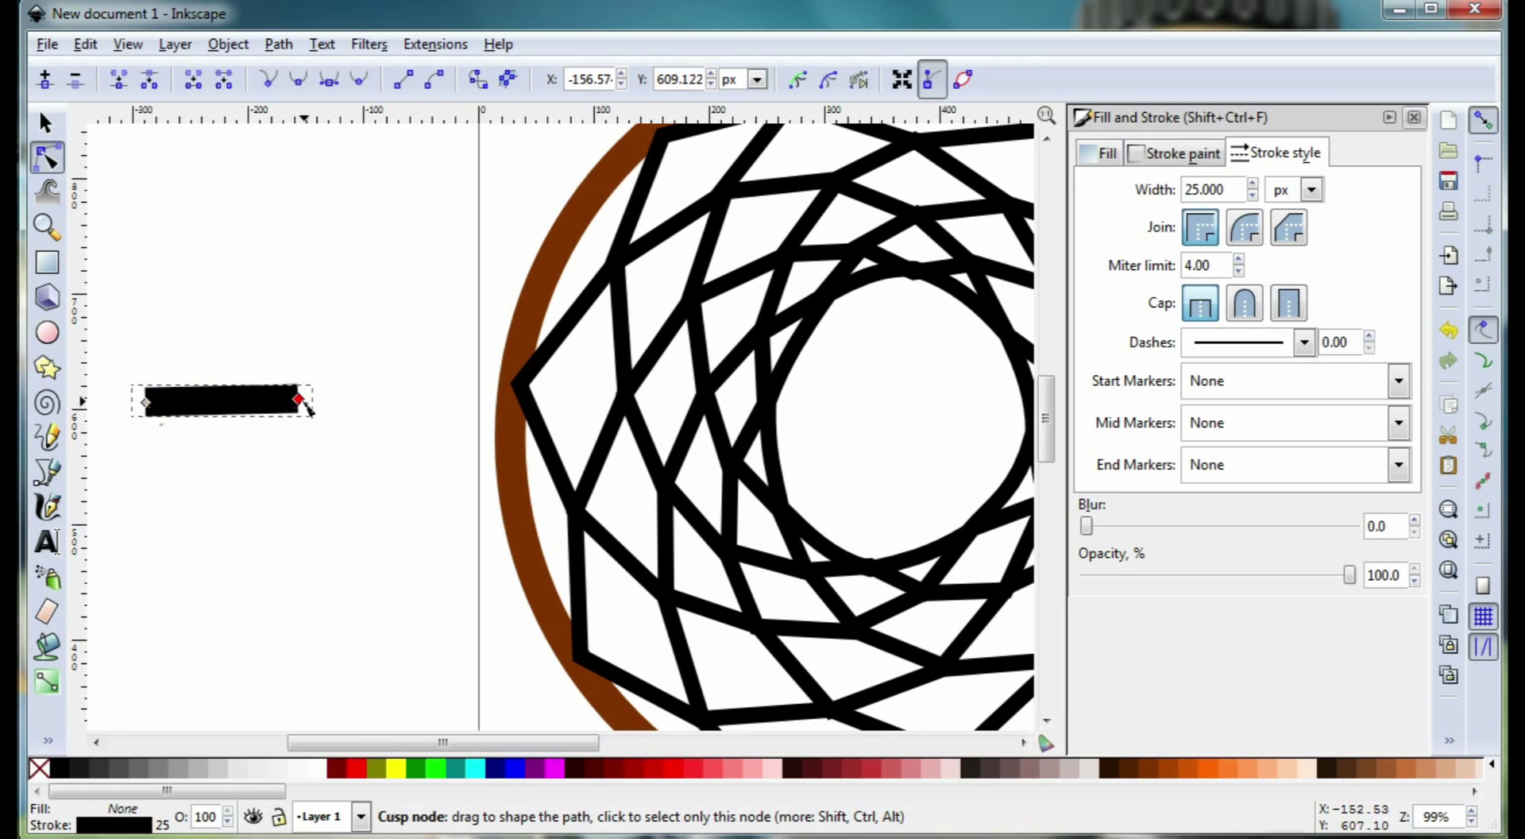
pyautogui.moveTo(306, 403); pyautogui.dragTo(450, 401)
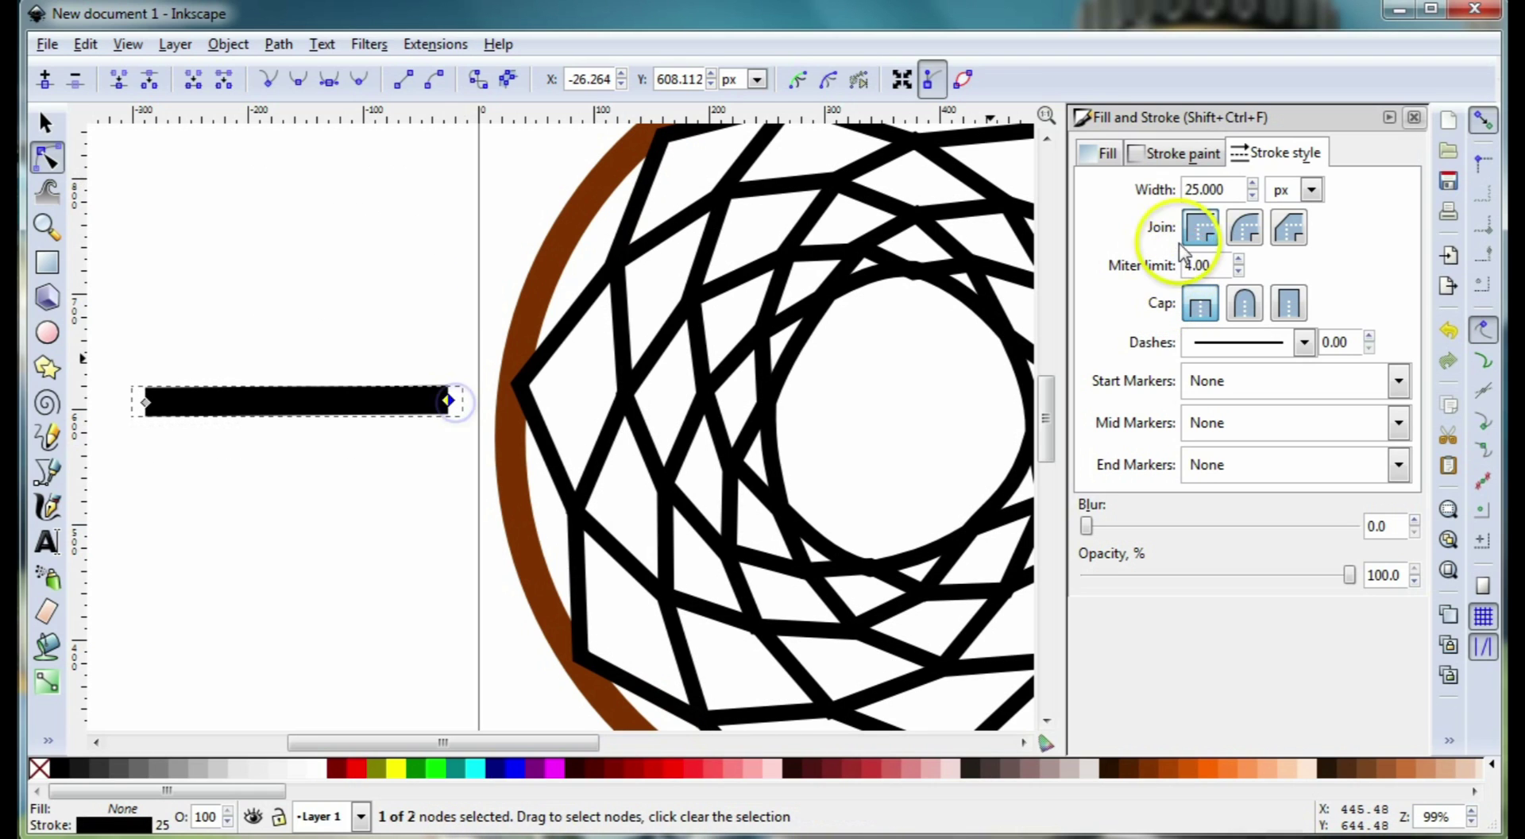
pyautogui.tripleClick(1219, 191)
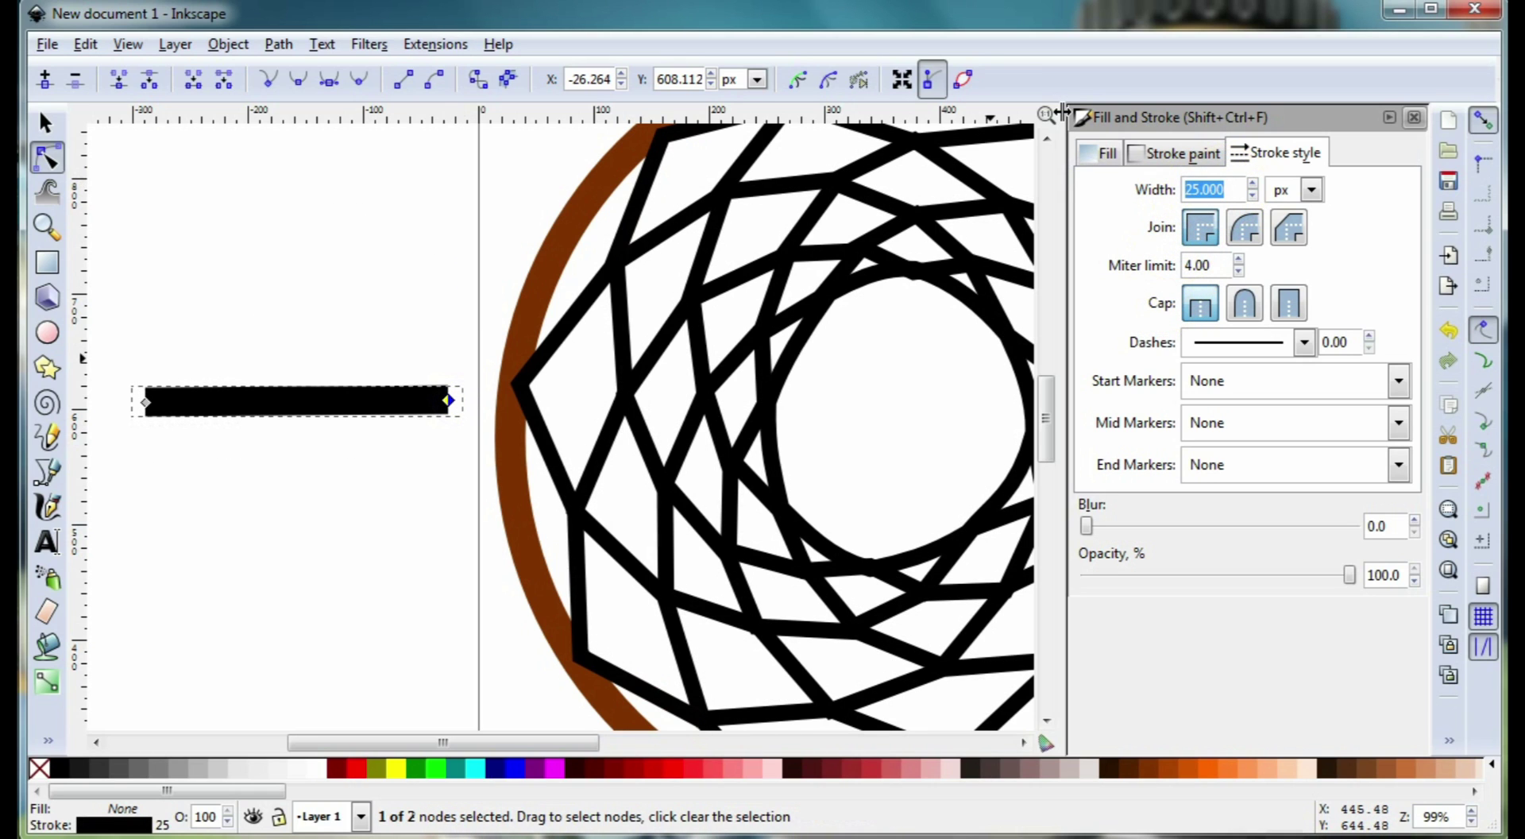
pyautogui.write('10')
pyautogui.press('Return')
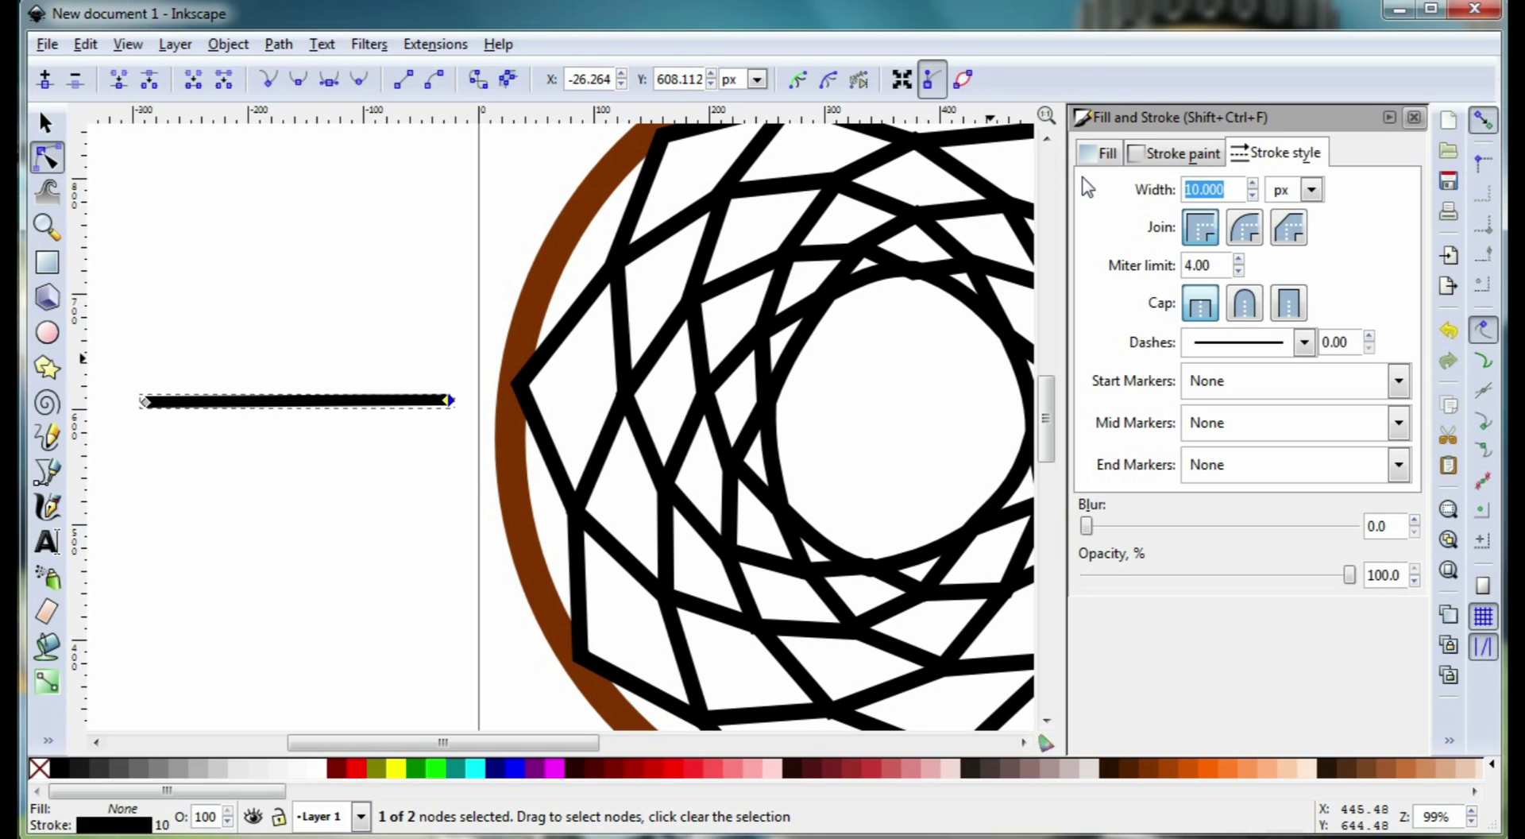
pyautogui.press('Return')
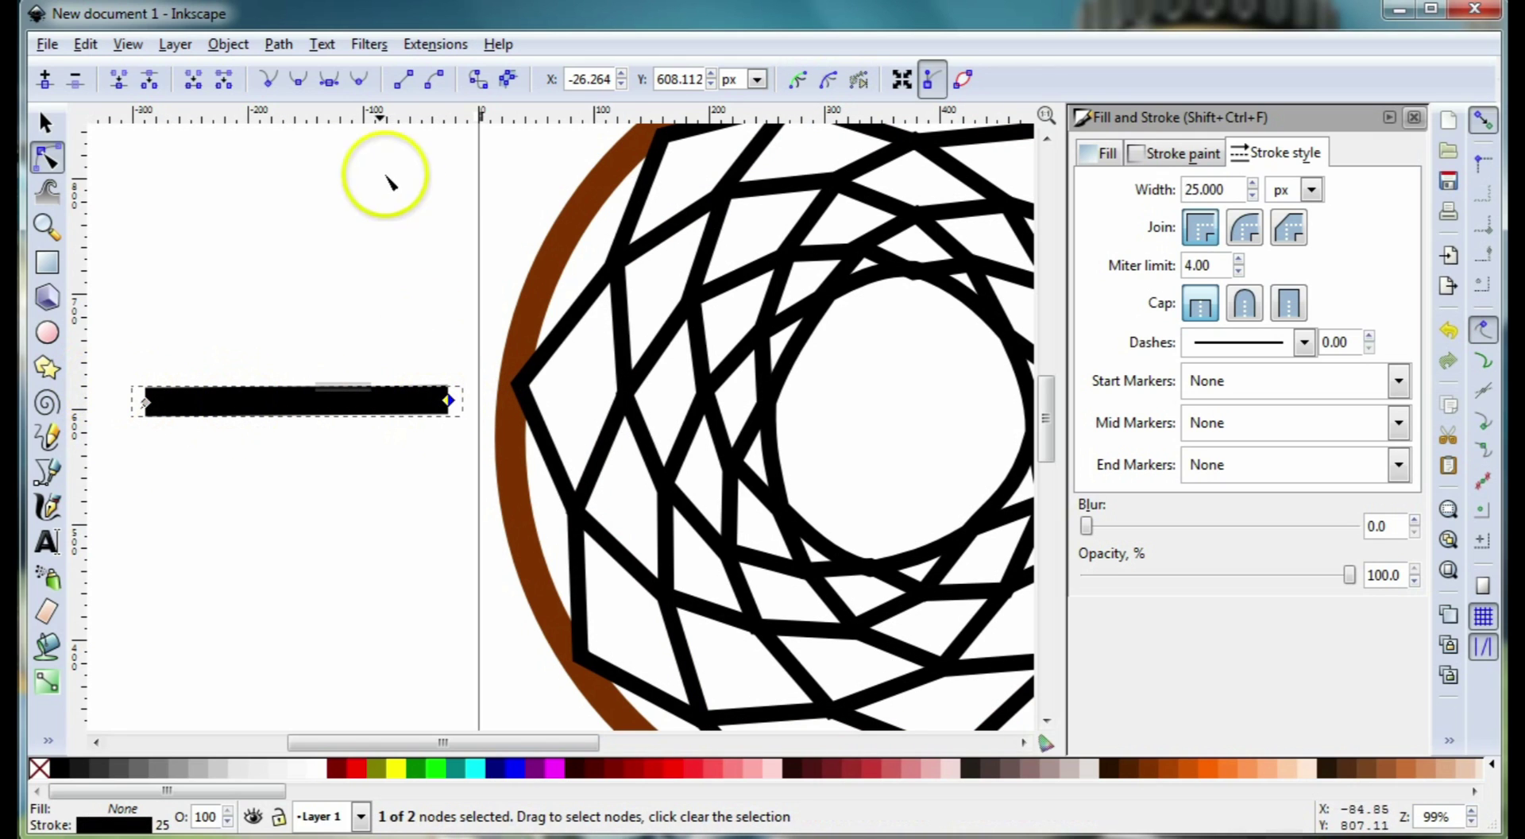
# Convert the line with Stroke to Path and drag its four corners into an irregular quadrilateral.
pyautogui.click(285, 46)
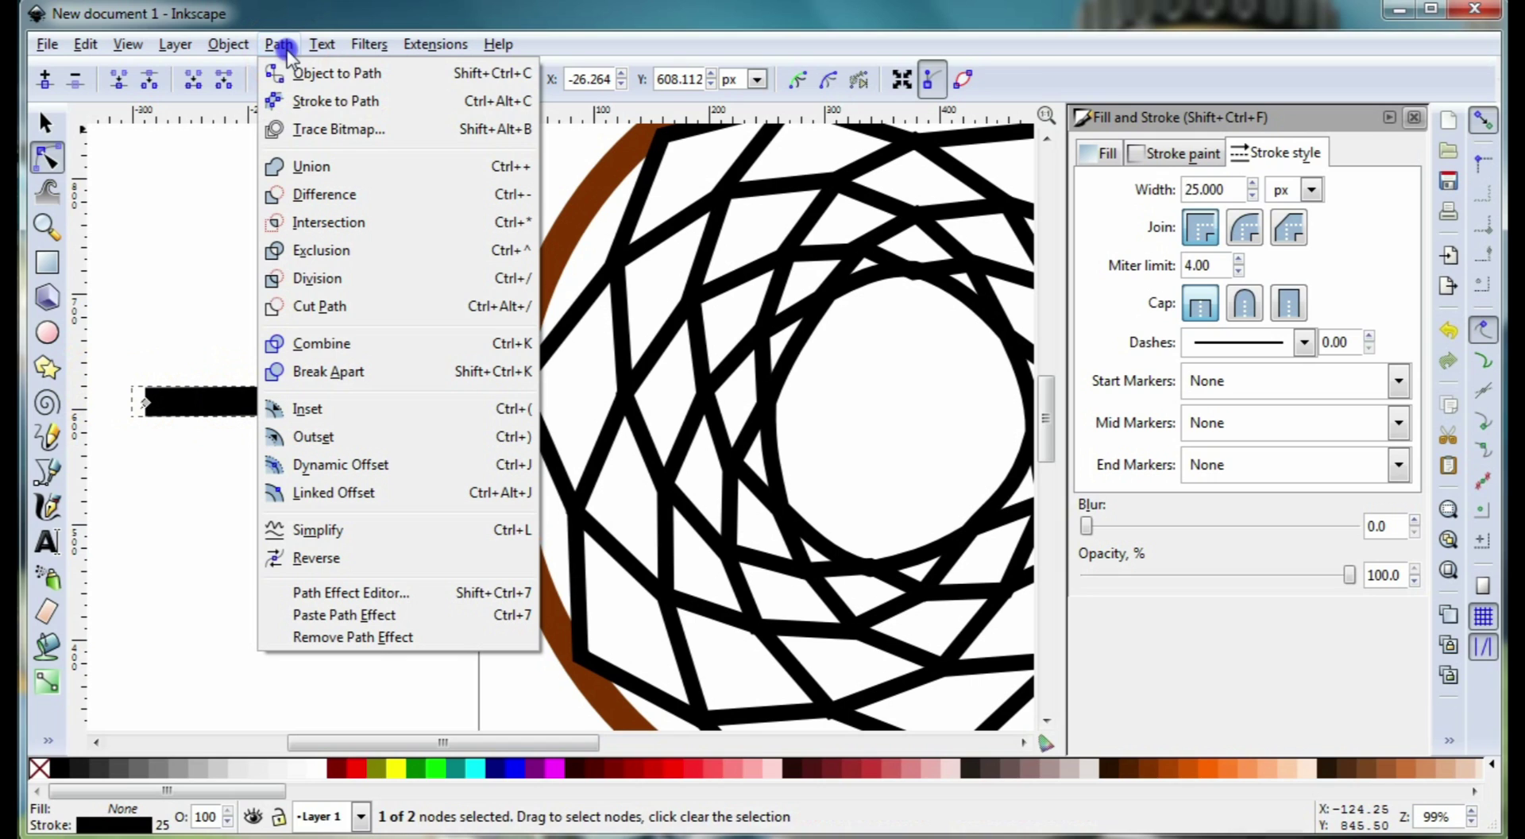
pyautogui.click(344, 101)
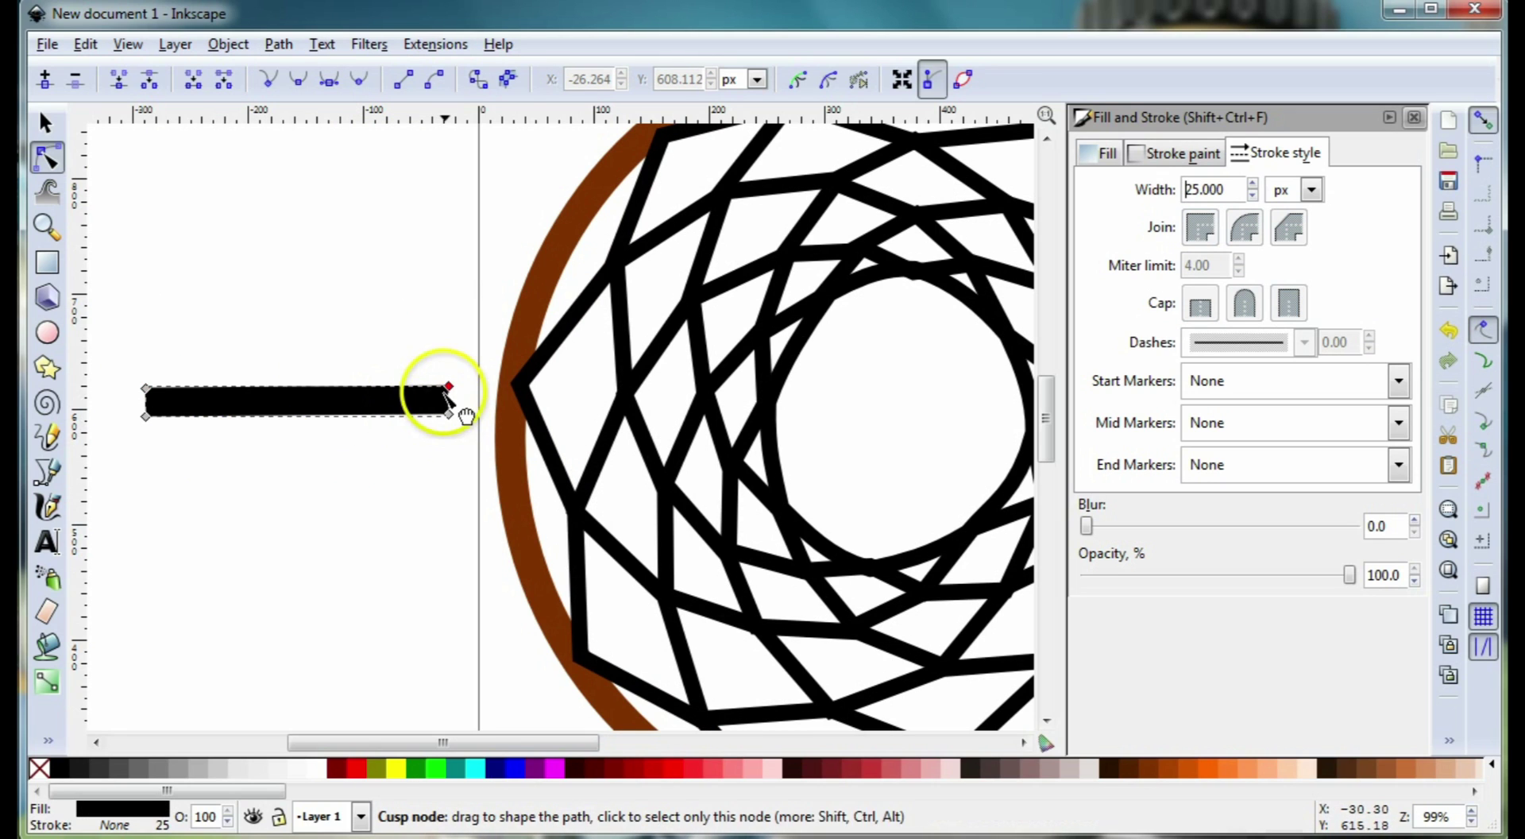
pyautogui.moveTo(449, 387); pyautogui.dragTo(455, 294)
pyautogui.moveTo(450, 415); pyautogui.dragTo(443, 502)
pyautogui.moveTo(146, 389); pyautogui.dragTo(213, 309)
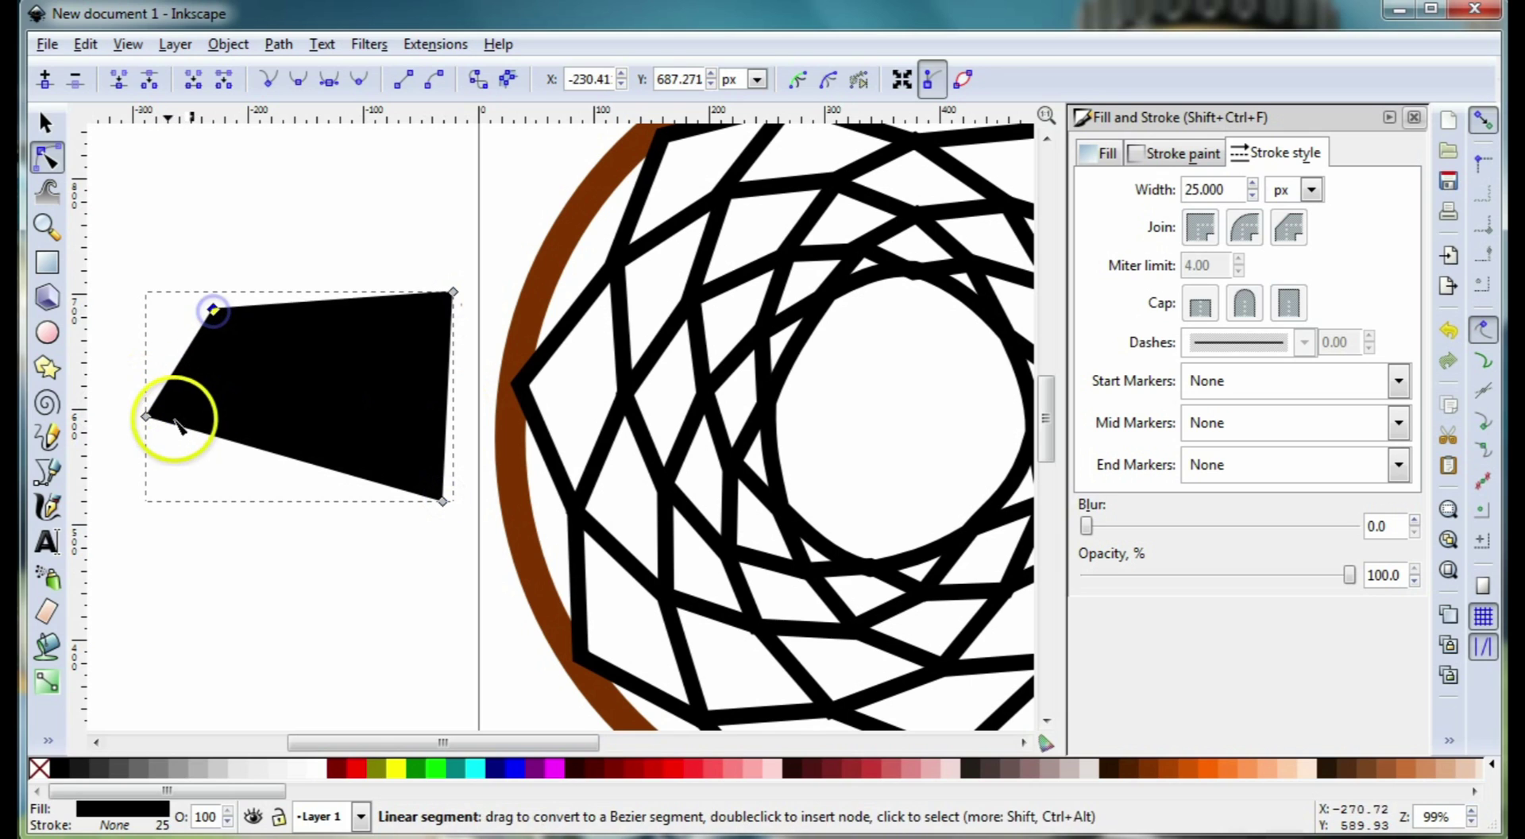
pyautogui.moveTo(147, 416); pyautogui.dragTo(196, 513)
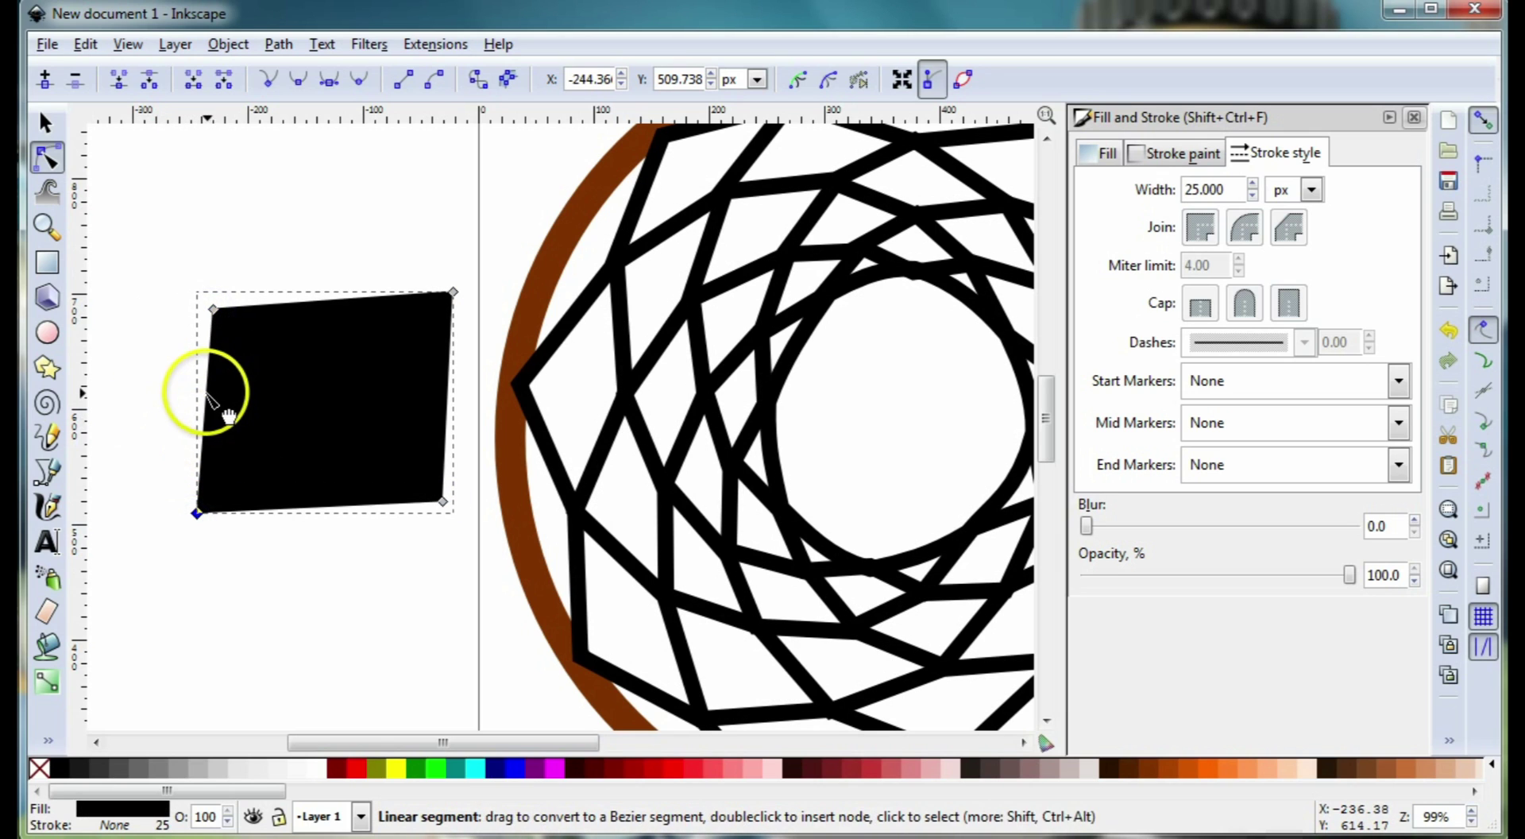
pyautogui.moveTo(213, 309); pyautogui.dragTo(280, 336)
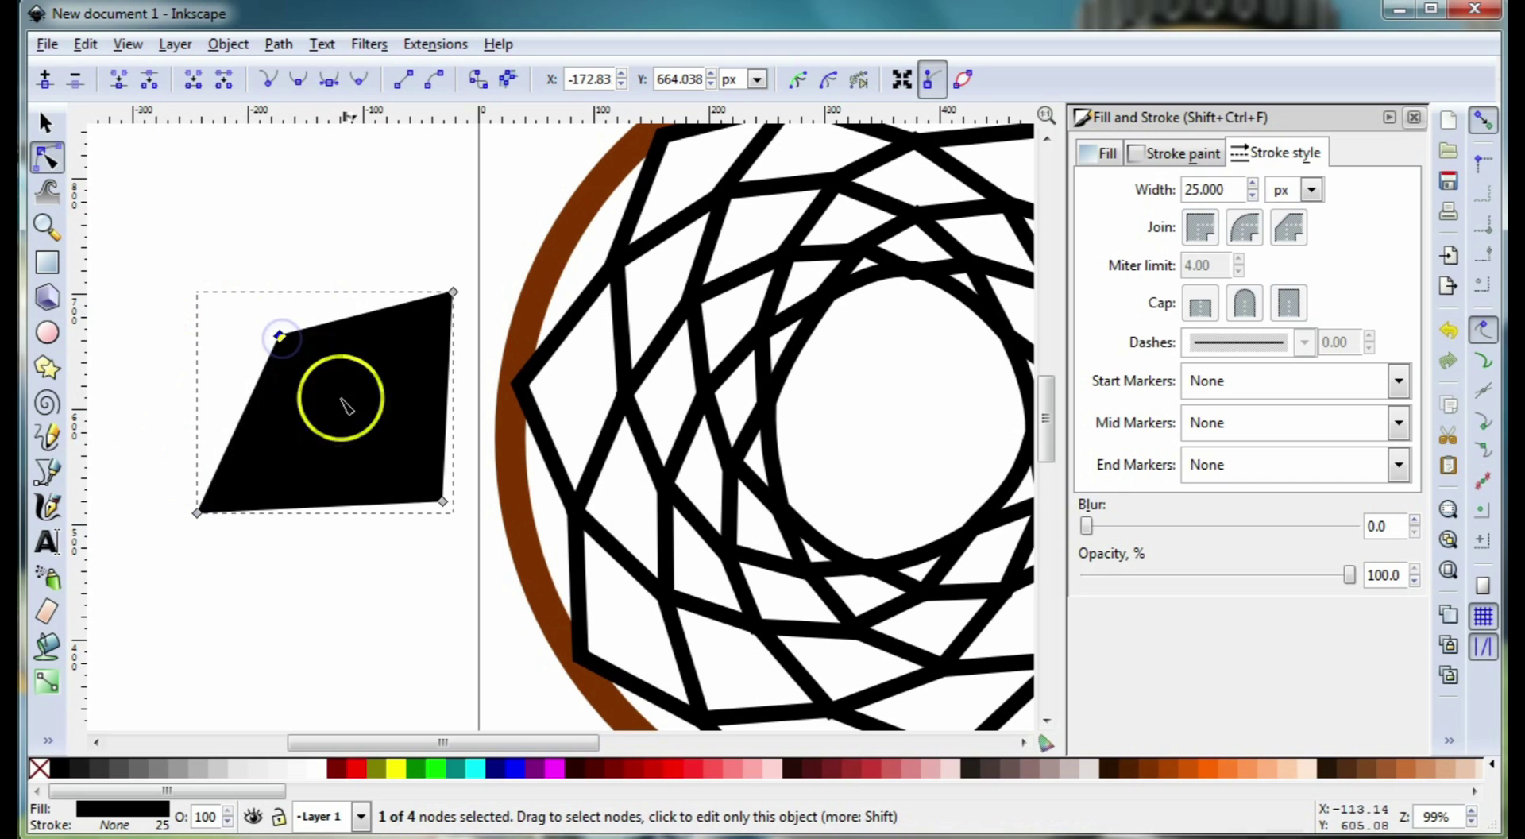
# Colour the outermost star outline of the dreamcatcher 40% Gray.
pyautogui.scroll(-2, 713, 492)
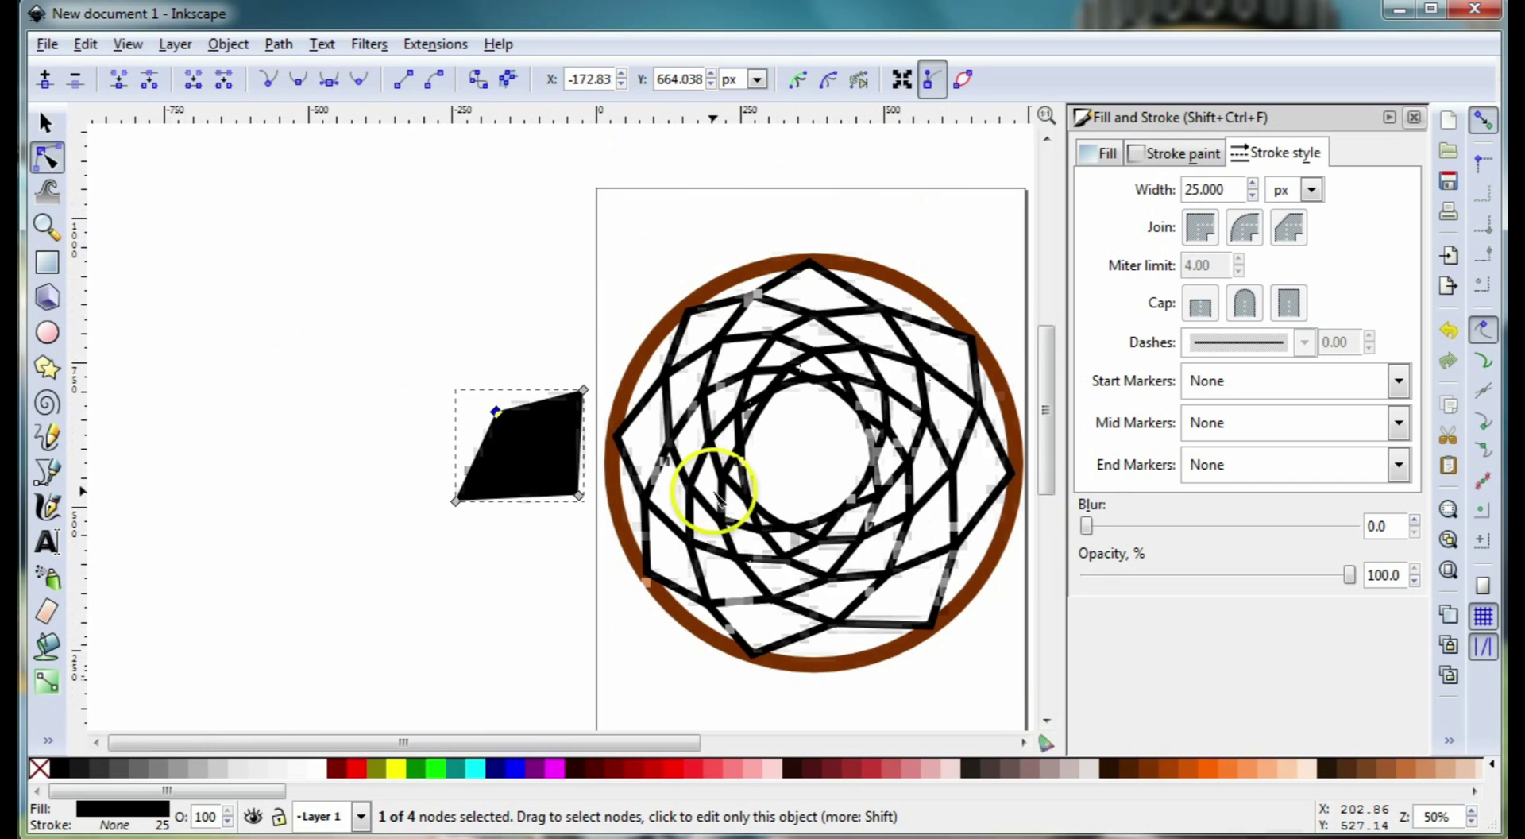
pyautogui.moveTo(818, 503); pyautogui.dragTo(668, 474)
pyautogui.scroll(1, 667, 474)
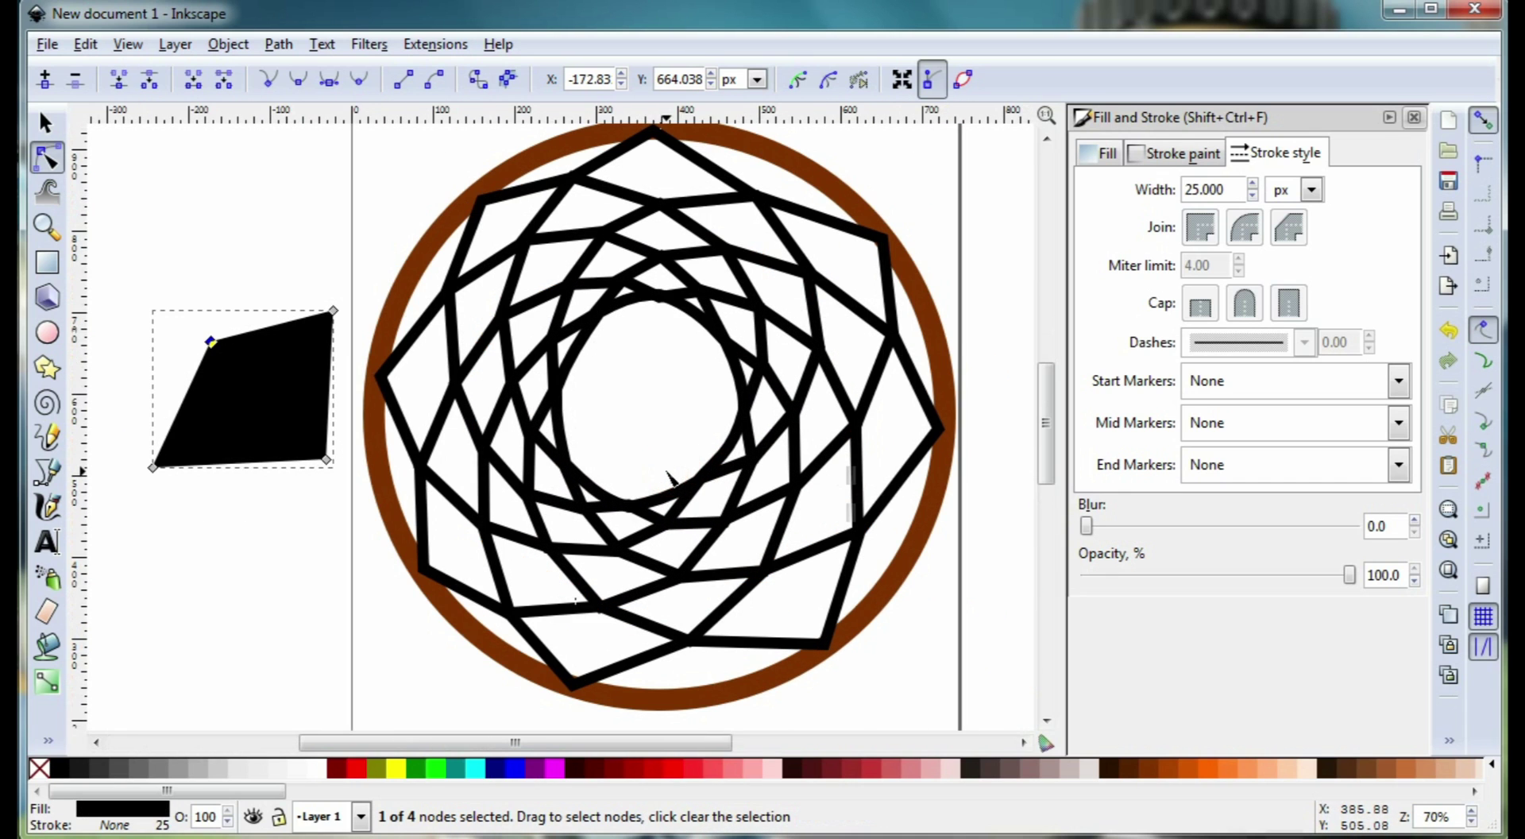
pyautogui.scroll(1, 721, 432)
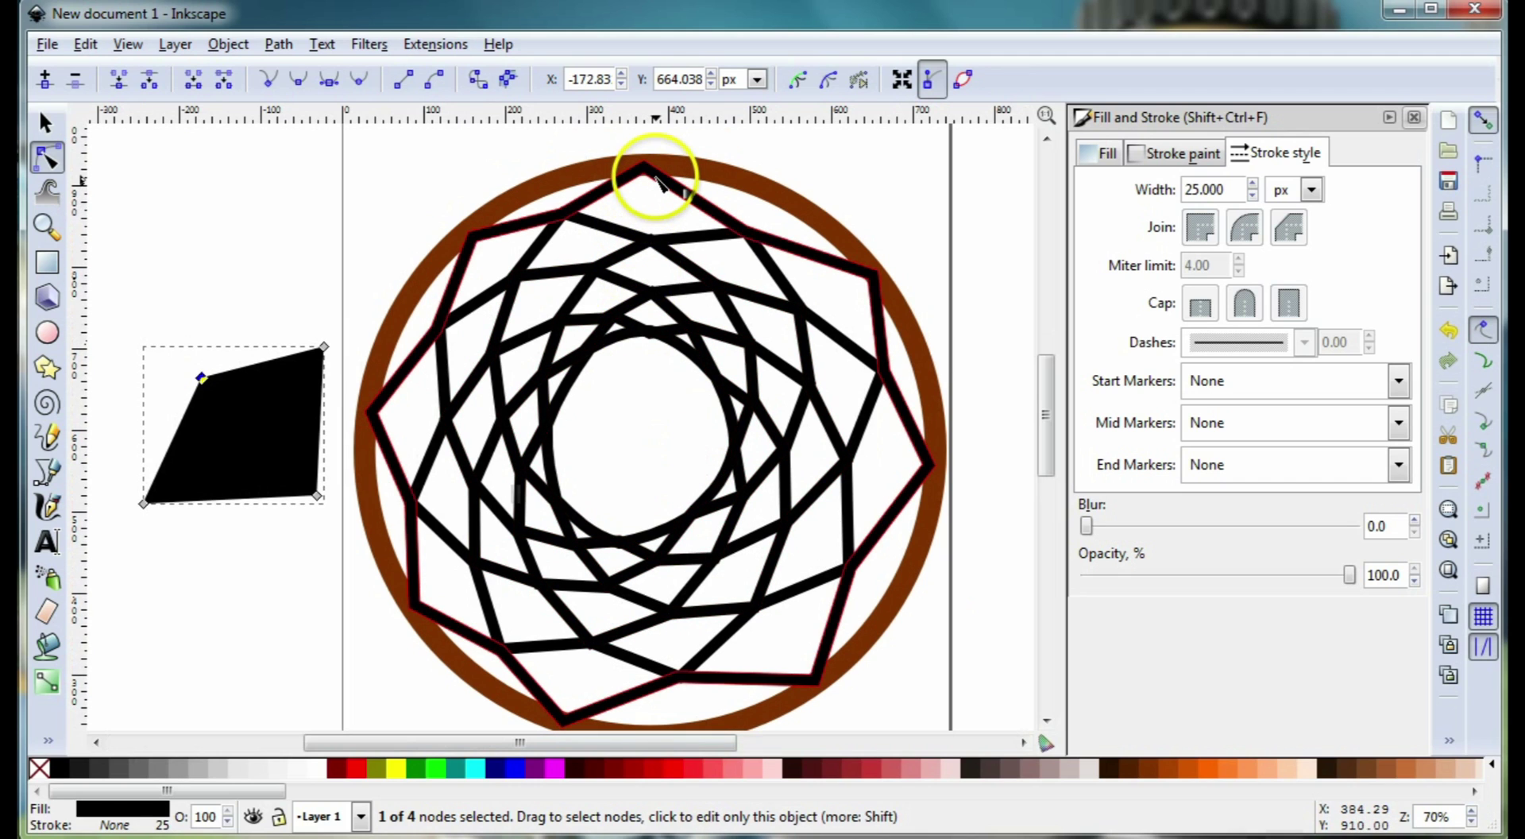
pyautogui.click(659, 181)
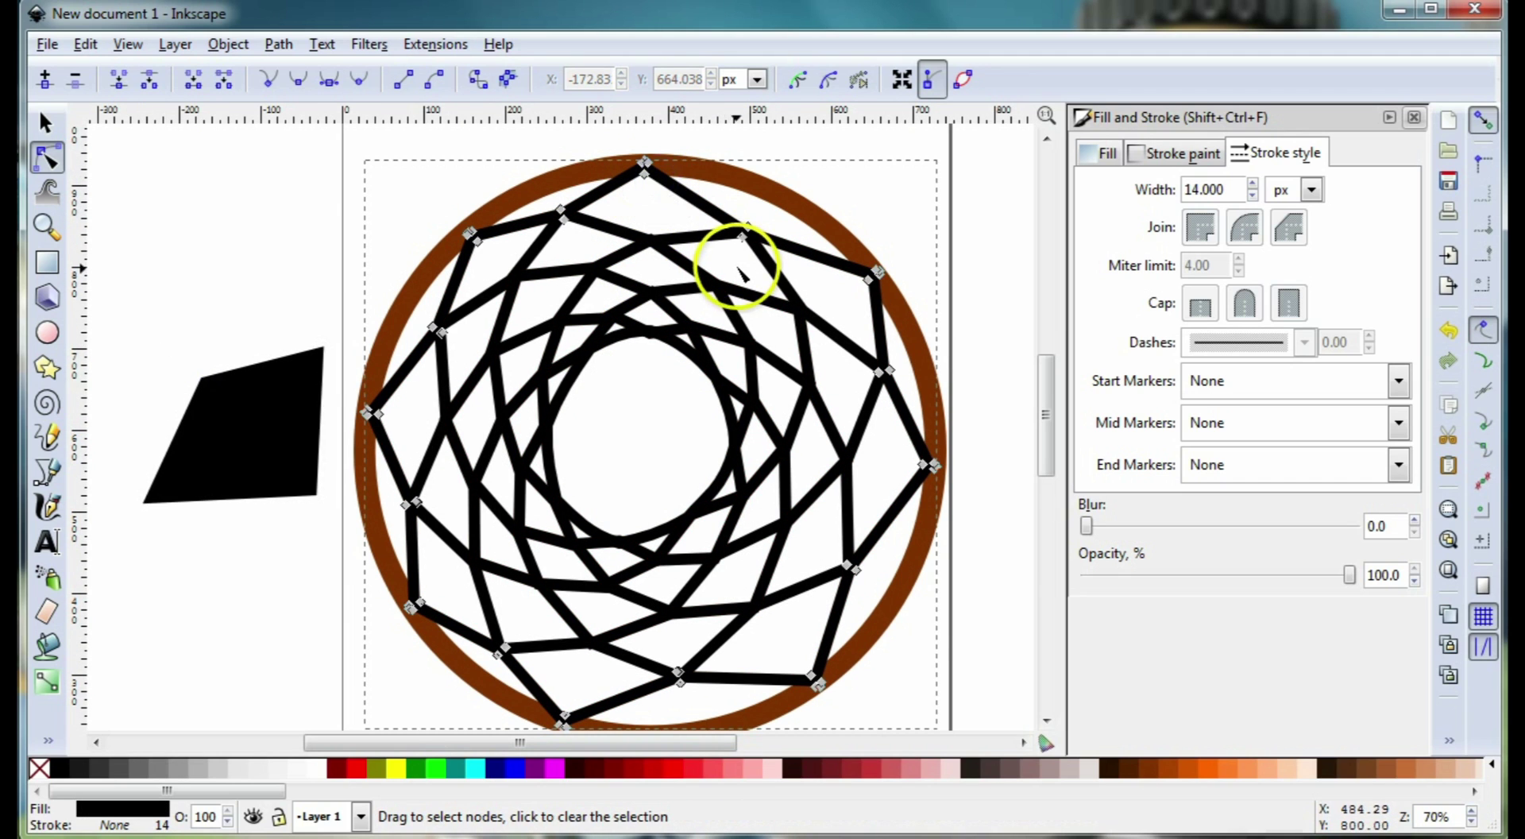
pyautogui.scroll(3, 739, 274)
pyautogui.scroll(1, 671, 374)
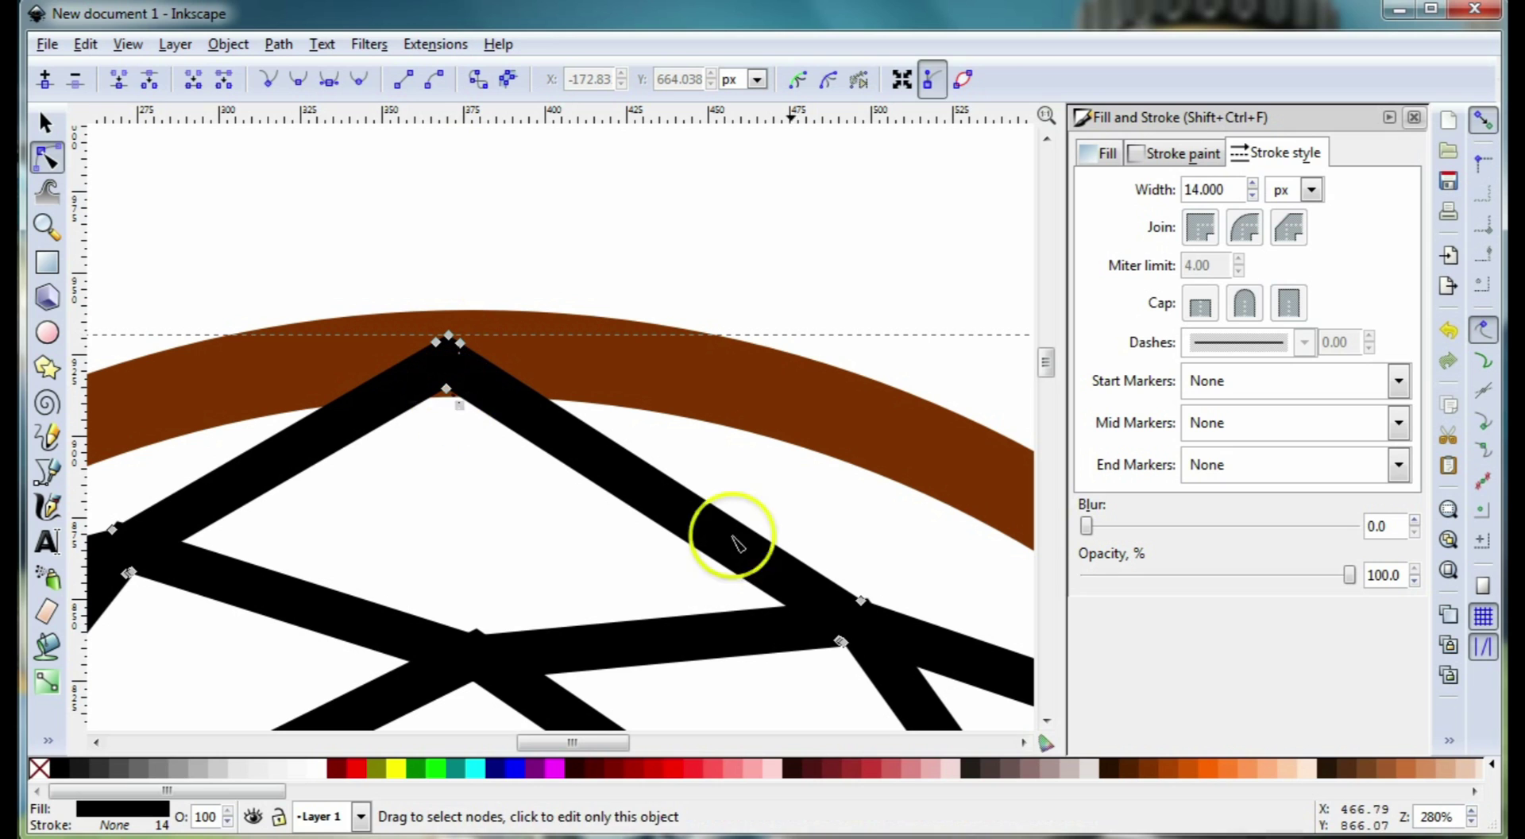
pyautogui.scroll(-2, 825, 638)
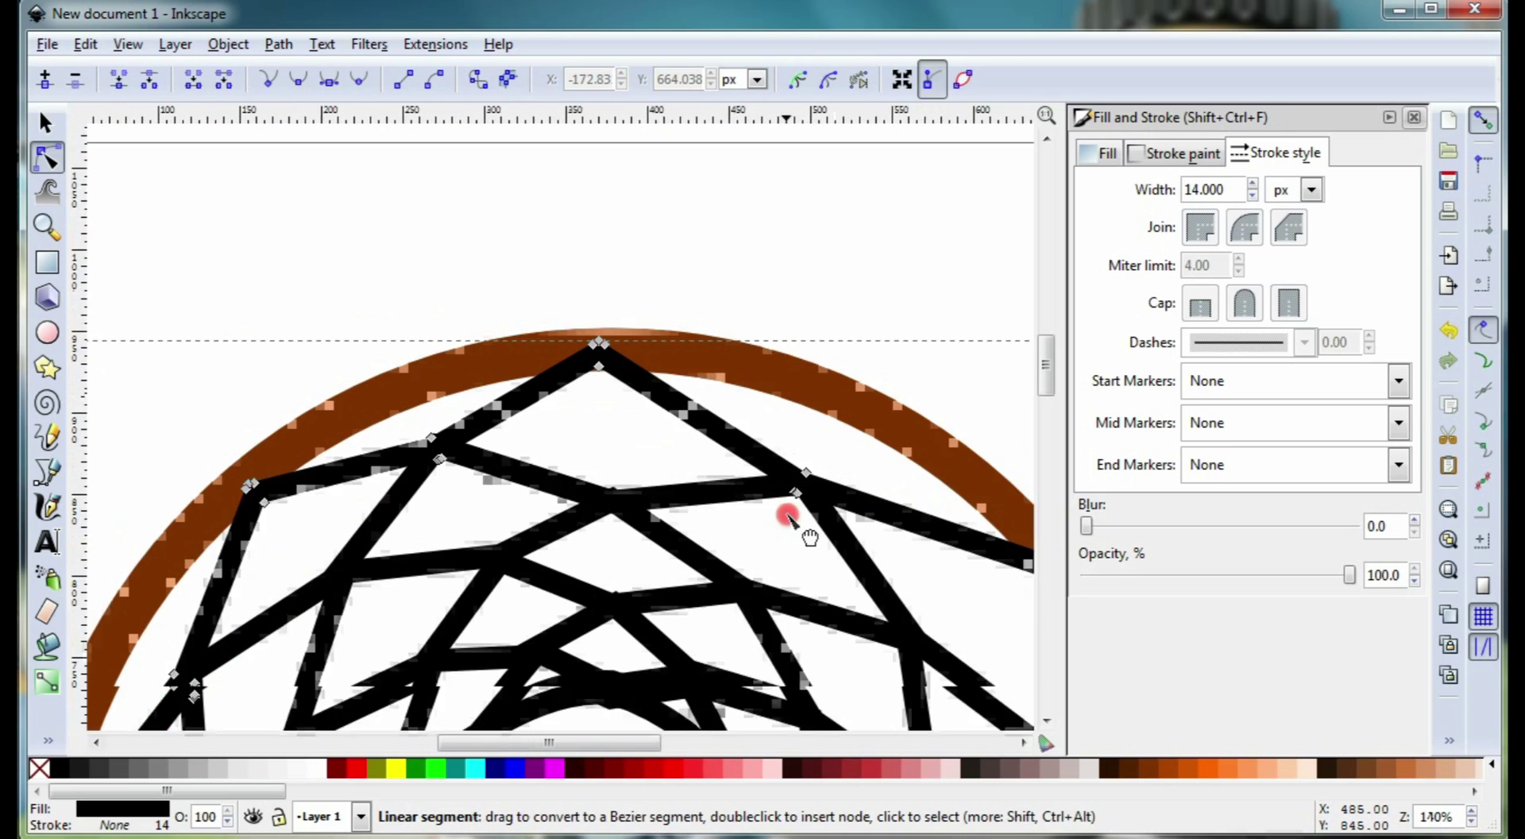
pyautogui.moveTo(789, 517); pyautogui.dragTo(819, 292)
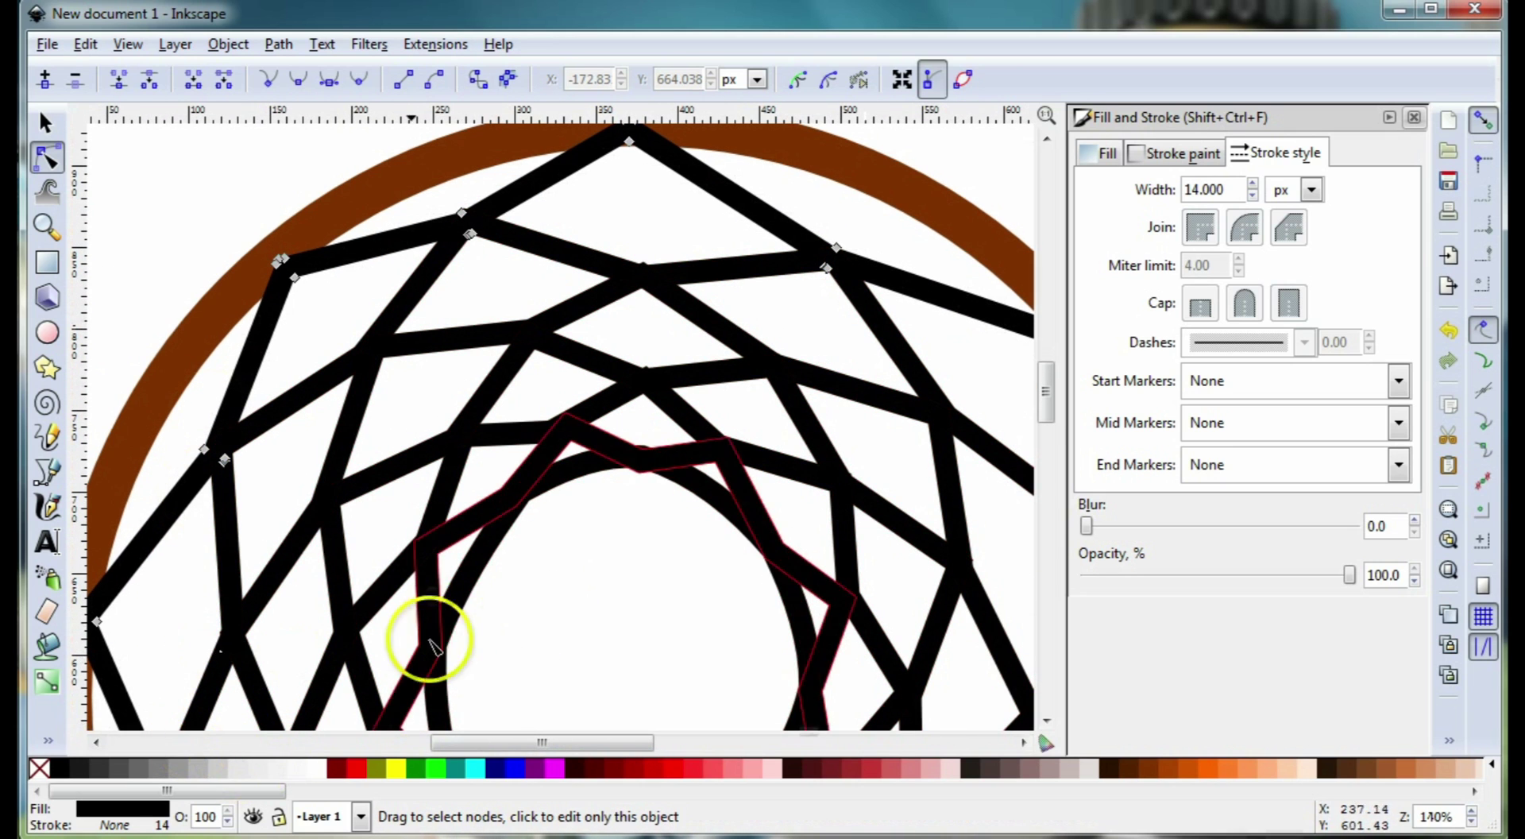
pyautogui.click(182, 772)
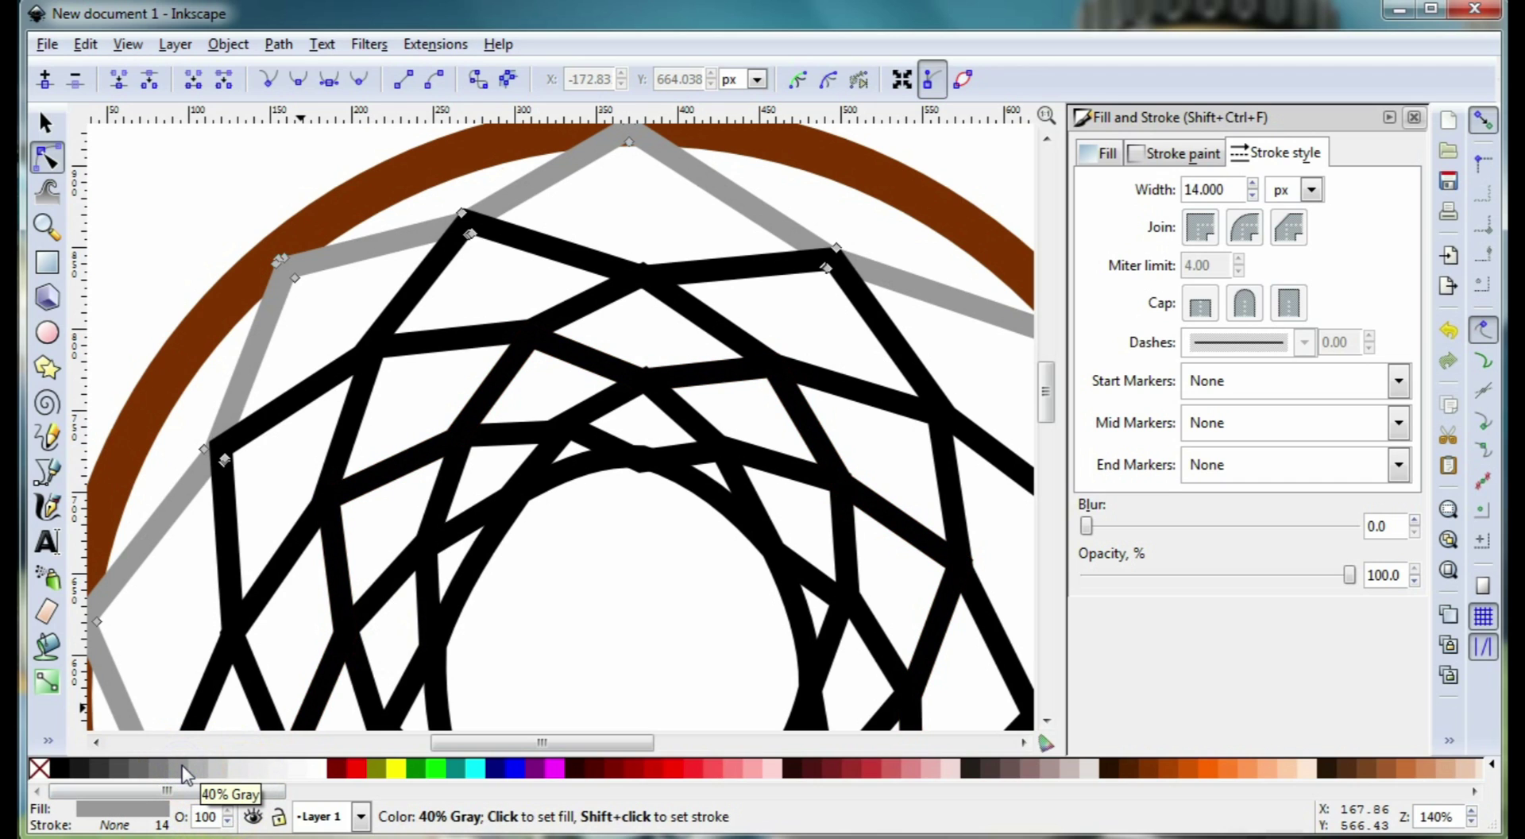
# Rubber-band select all the star outline paths with the Selector.
pyautogui.scroll(-2, 300, 699)
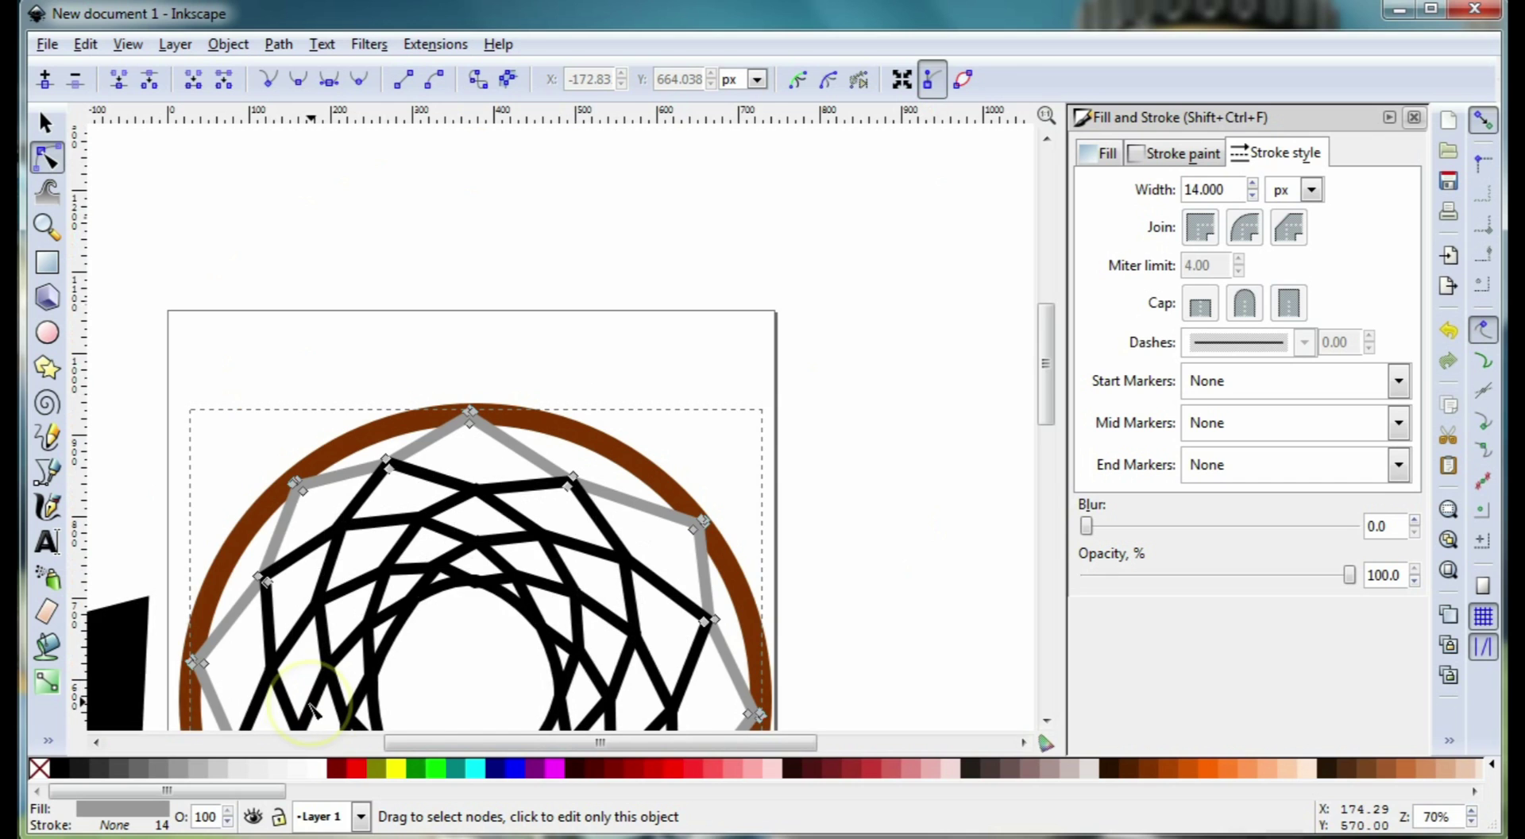
pyautogui.scroll(-5, 729, 446)
pyautogui.moveTo(729, 446); pyautogui.dragTo(402, 426)
pyautogui.click(46, 124)
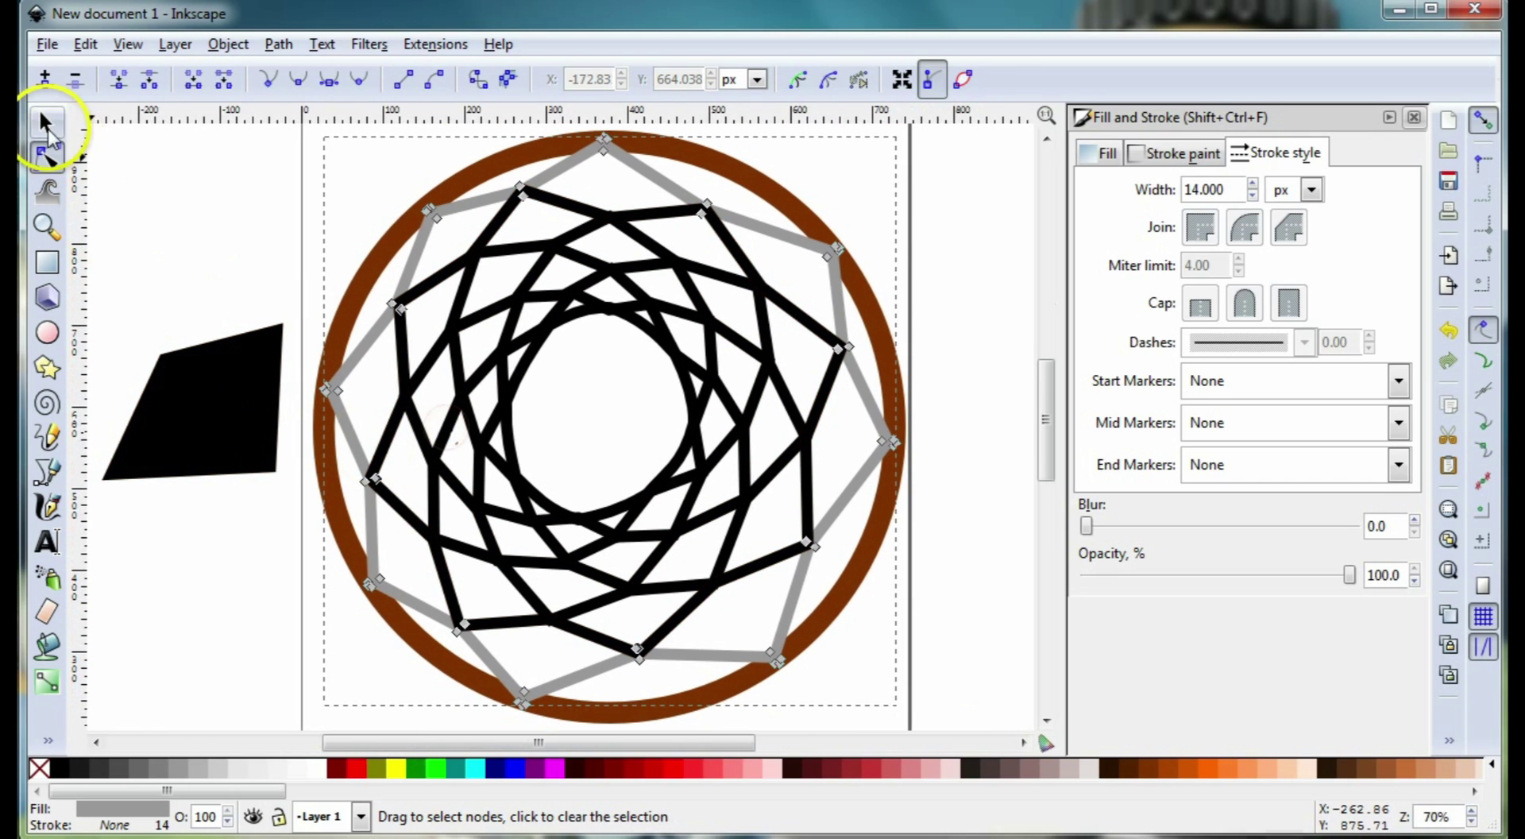
pyautogui.click(481, 232)
pyautogui.moveTo(244, 131); pyautogui.dragTo(936, 709)
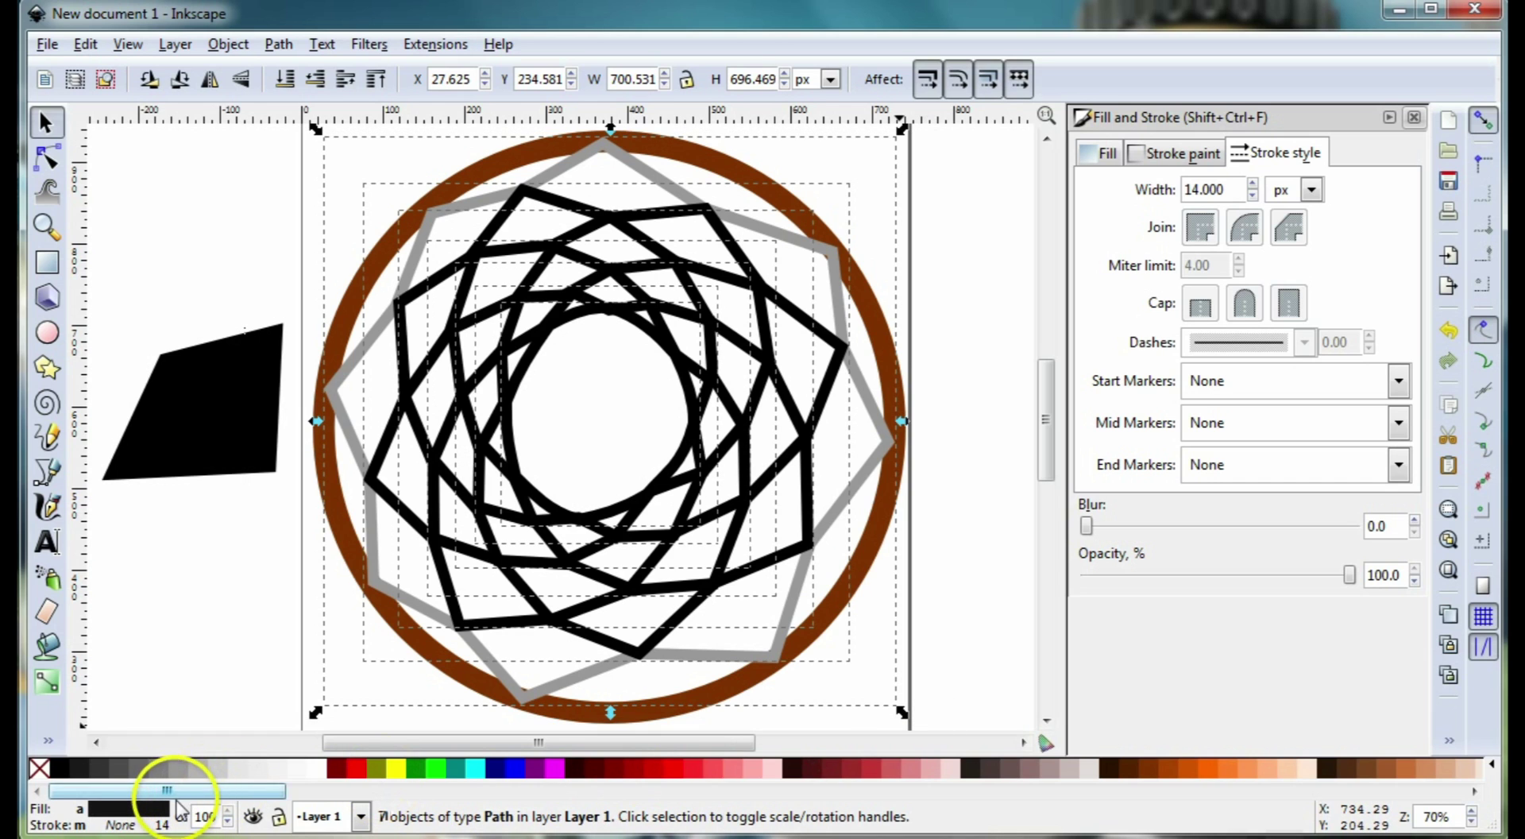
# Fill the selected star paths gray and give them a black stroke.
pyautogui.keyDown('shift'); pyautogui.click(177, 769); pyautogui.keyUp('shift')
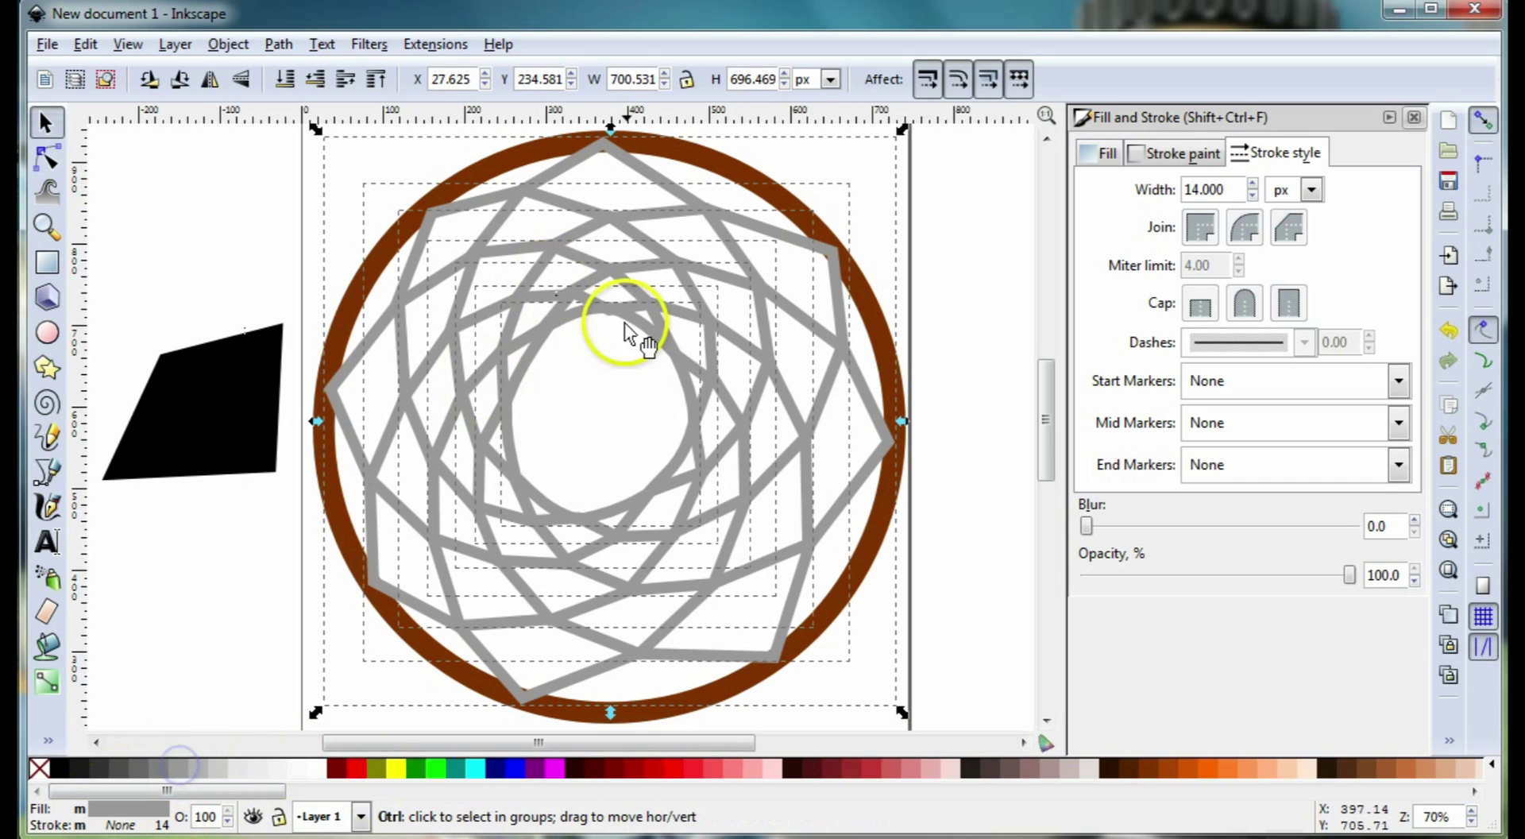
pyautogui.keyDown('ctrl'); pyautogui.scroll(3, 622, 266); pyautogui.keyUp('ctrl')
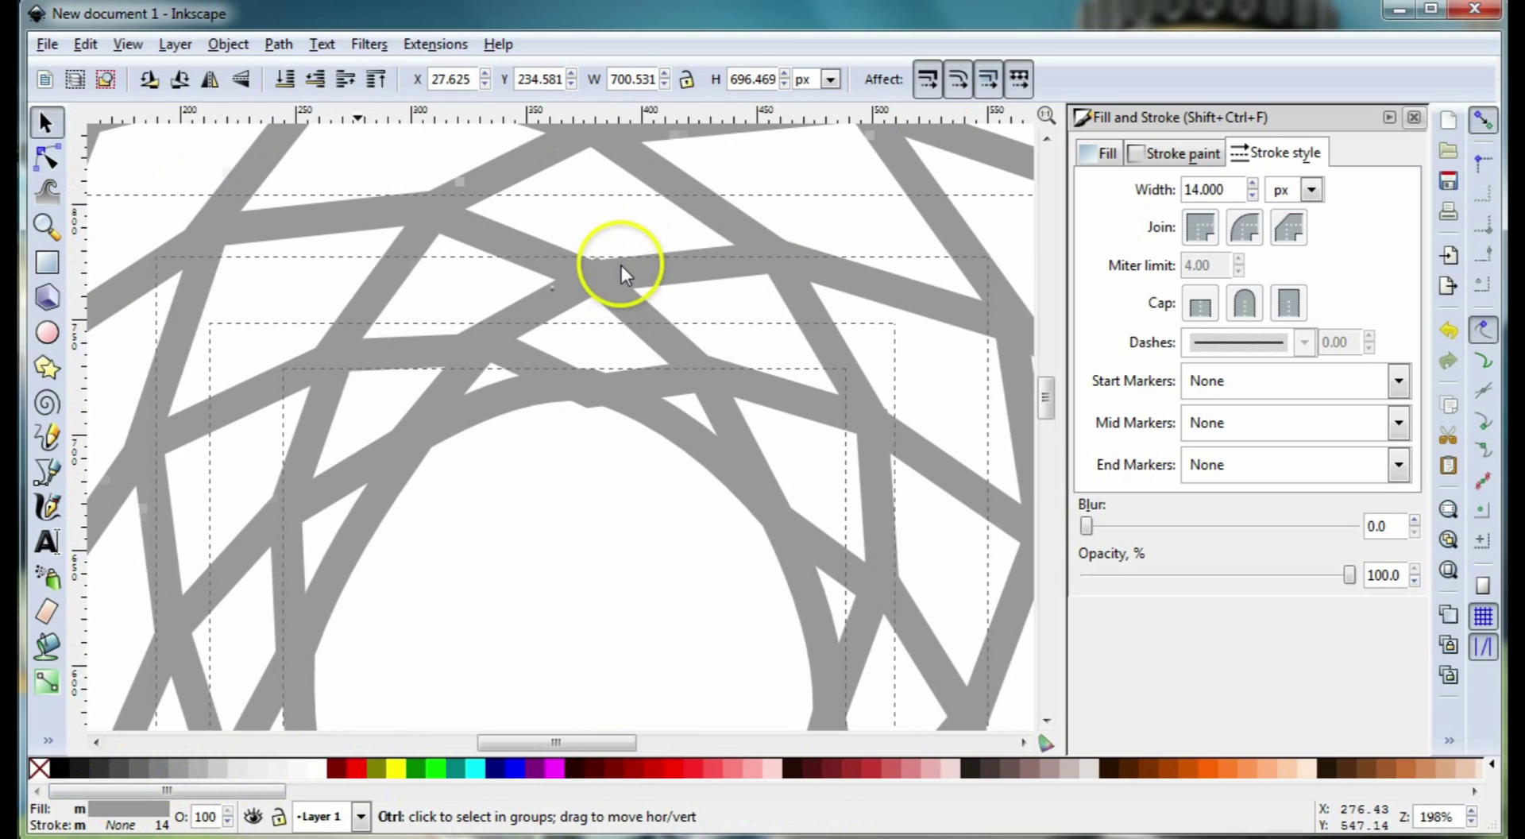
pyautogui.rightClick(63, 768)
pyautogui.click(107, 803)
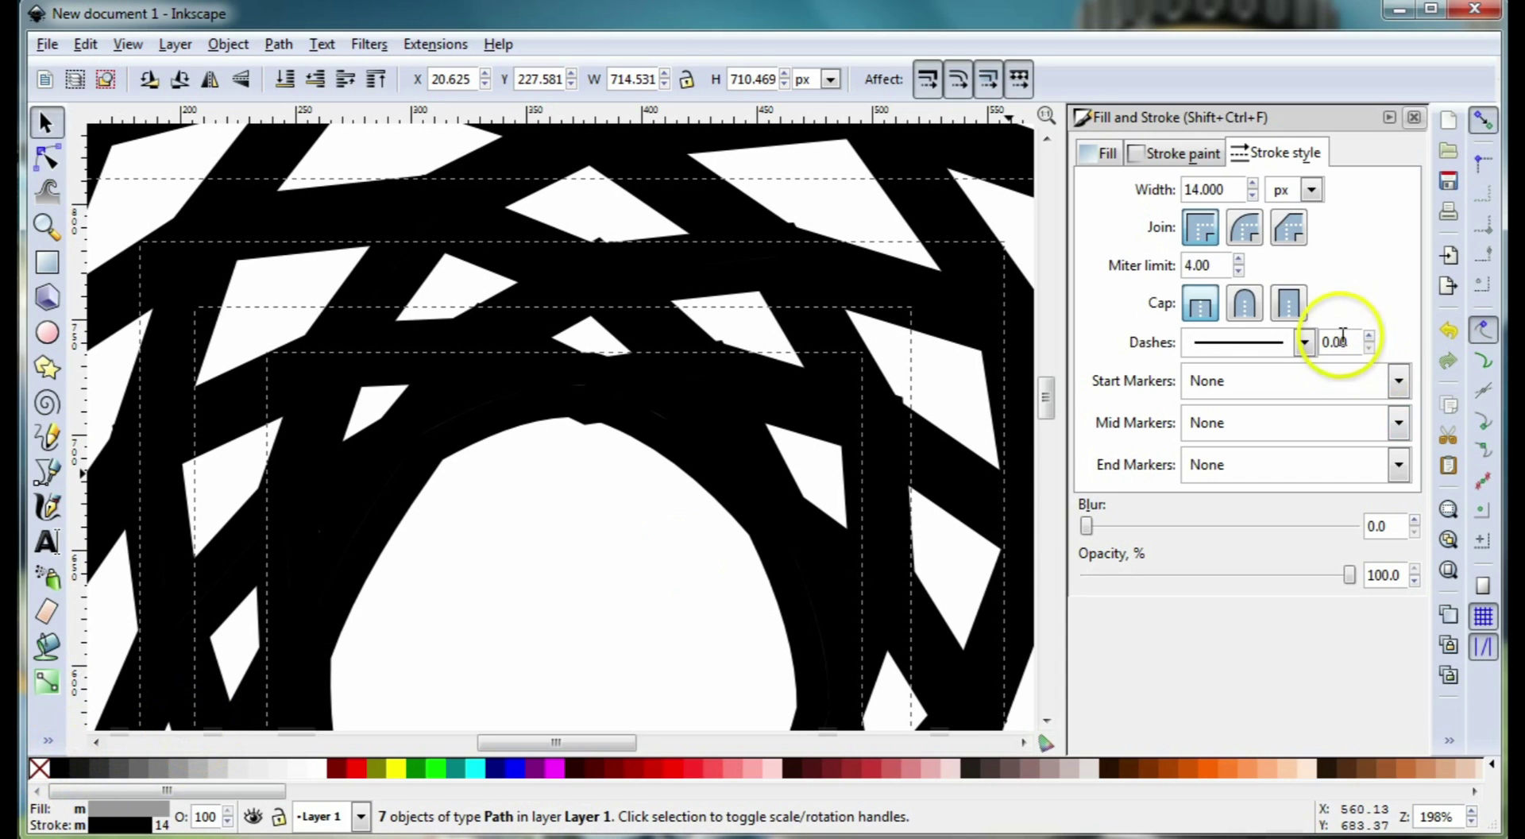
# Set the outline width to 1 px and frame the whole pattern to check it.
pyautogui.tripleClick(1211, 191)
pyautogui.write('1')
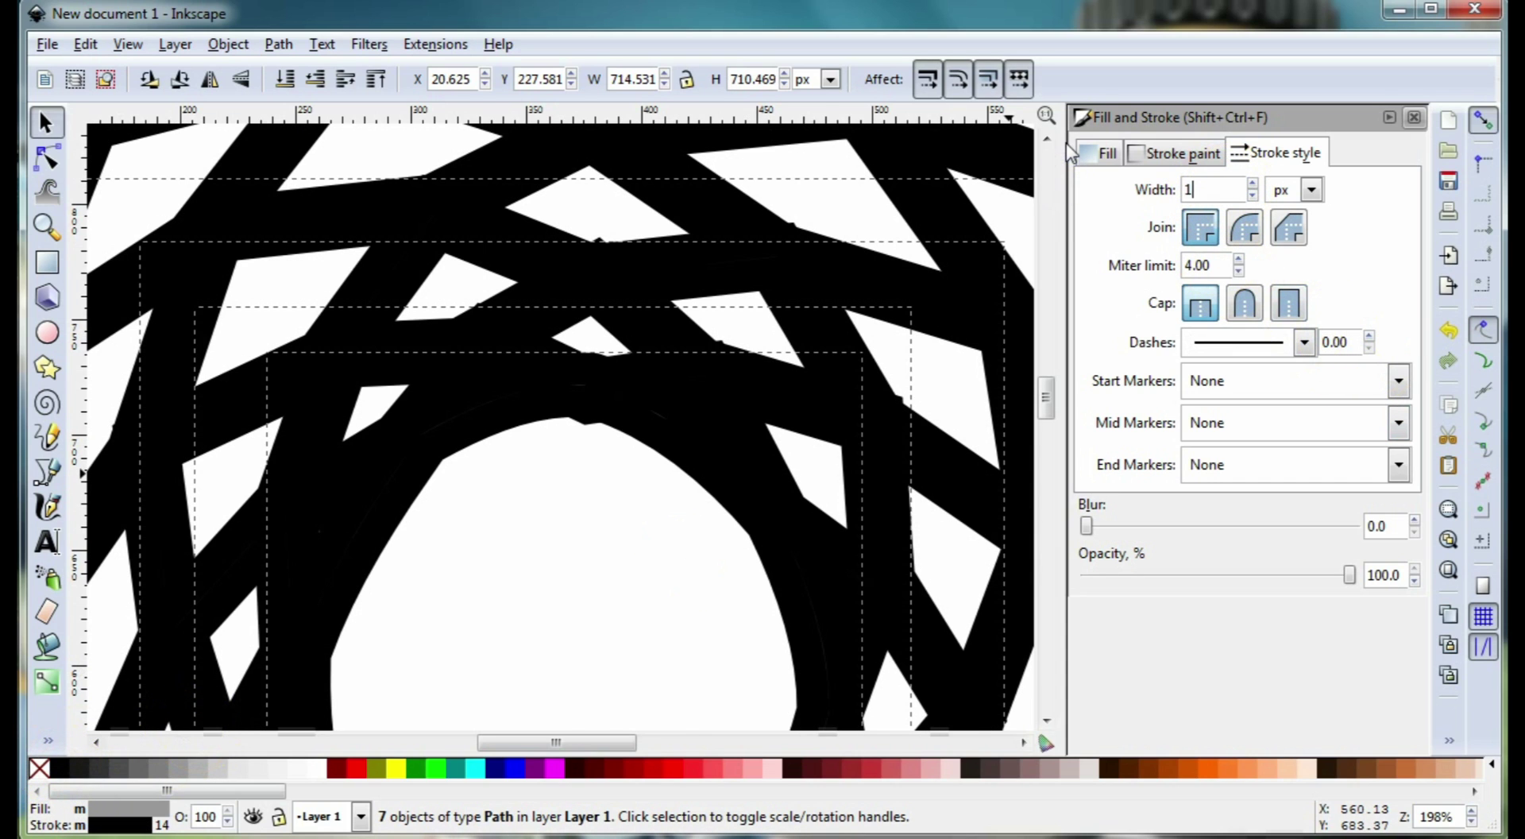
pyautogui.press('Return')
pyautogui.scroll(3, 685, 342)
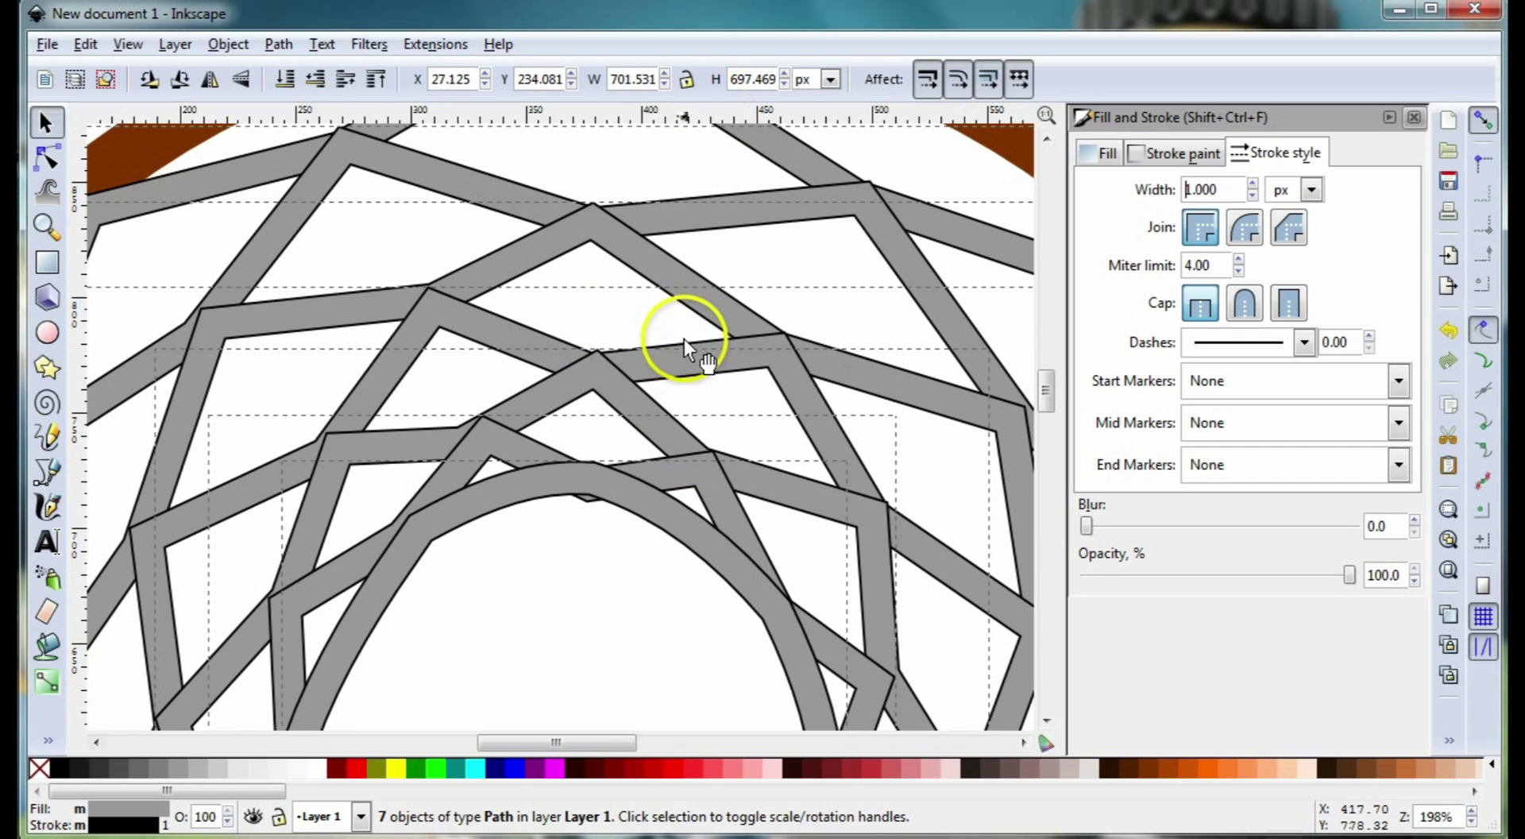
pyautogui.moveTo(684, 340); pyautogui.dragTo(656, 485)
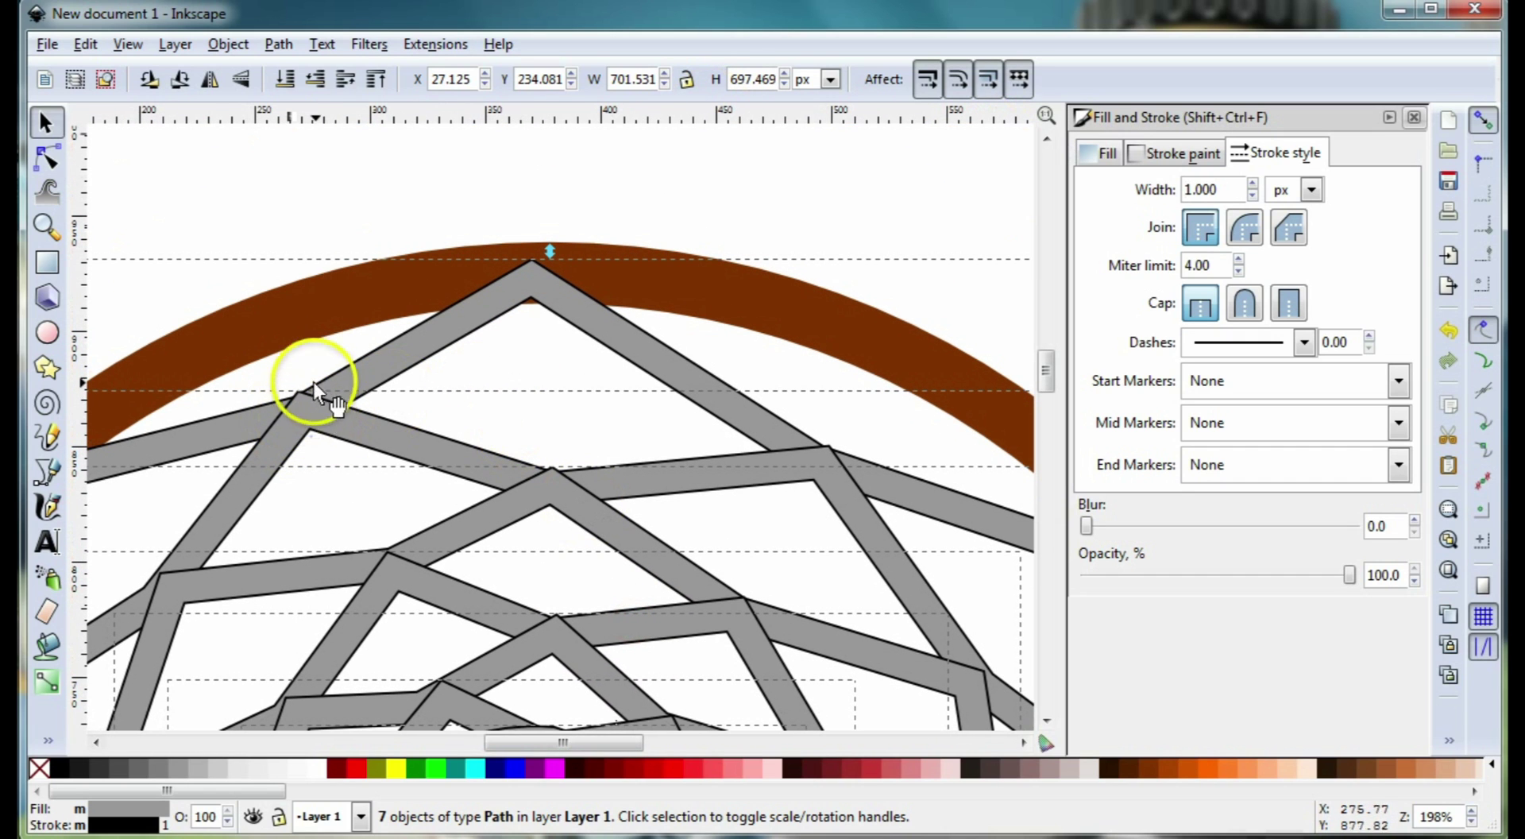
pyautogui.scroll(-4, 798, 496)
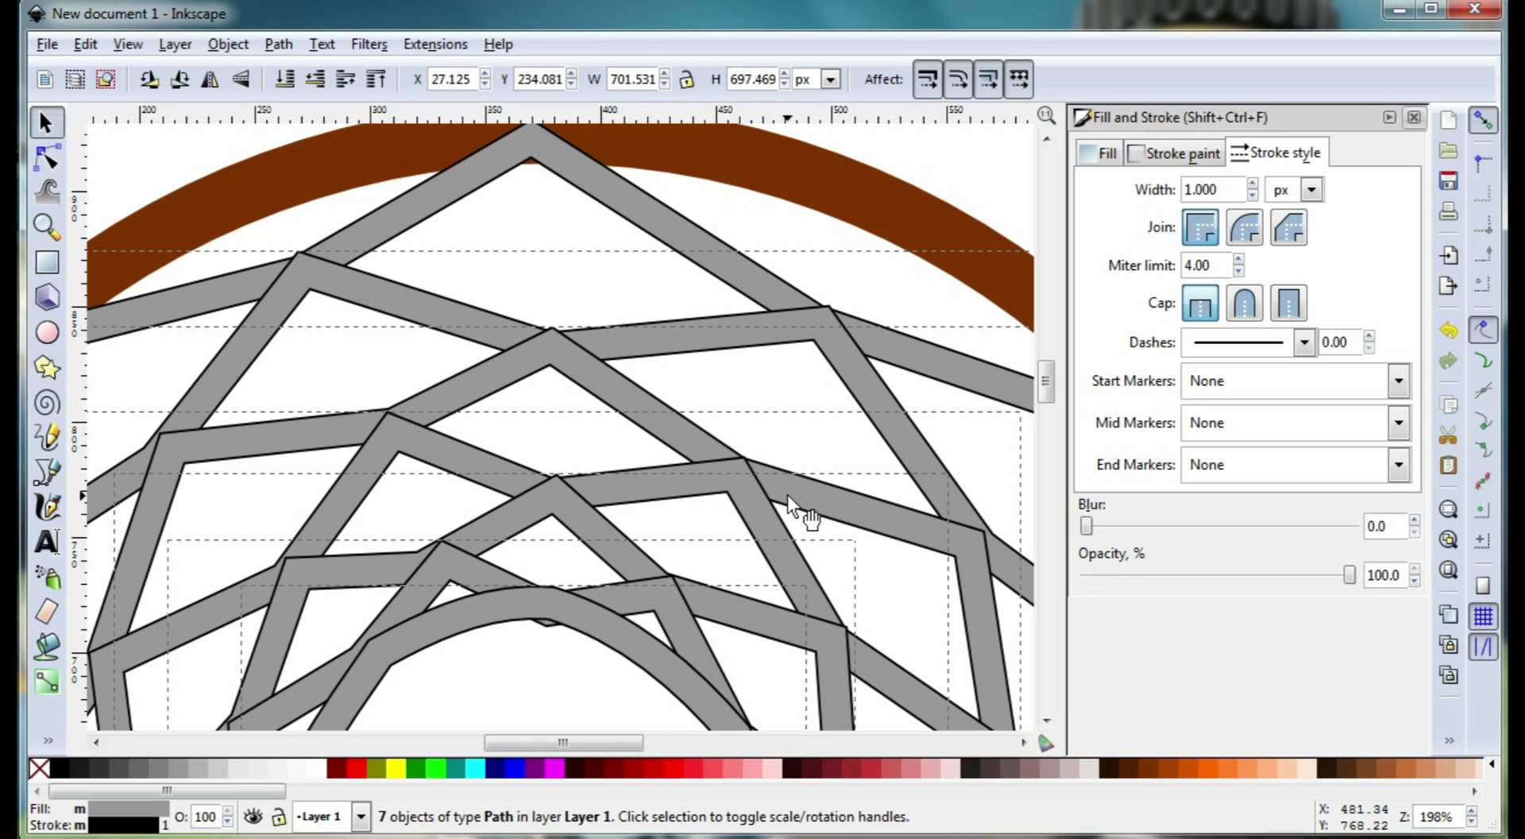
pyautogui.scroll(-3, 574, 503)
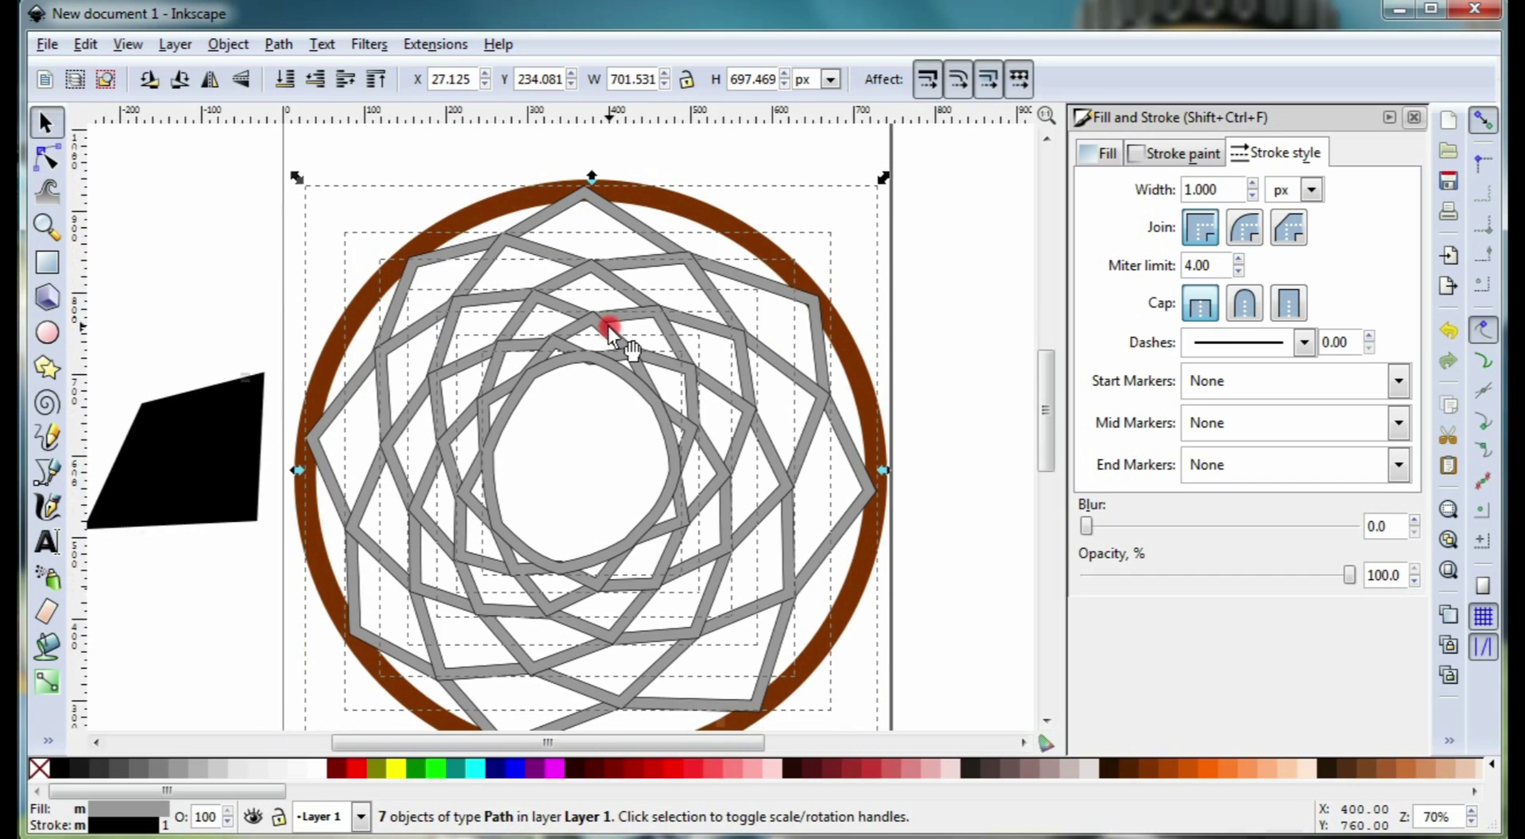
pyautogui.moveTo(607, 325); pyautogui.dragTo(615, 302)
# Union the seven pattern paths, then add the brown ring and union again into one path.
pyautogui.click(280, 45)
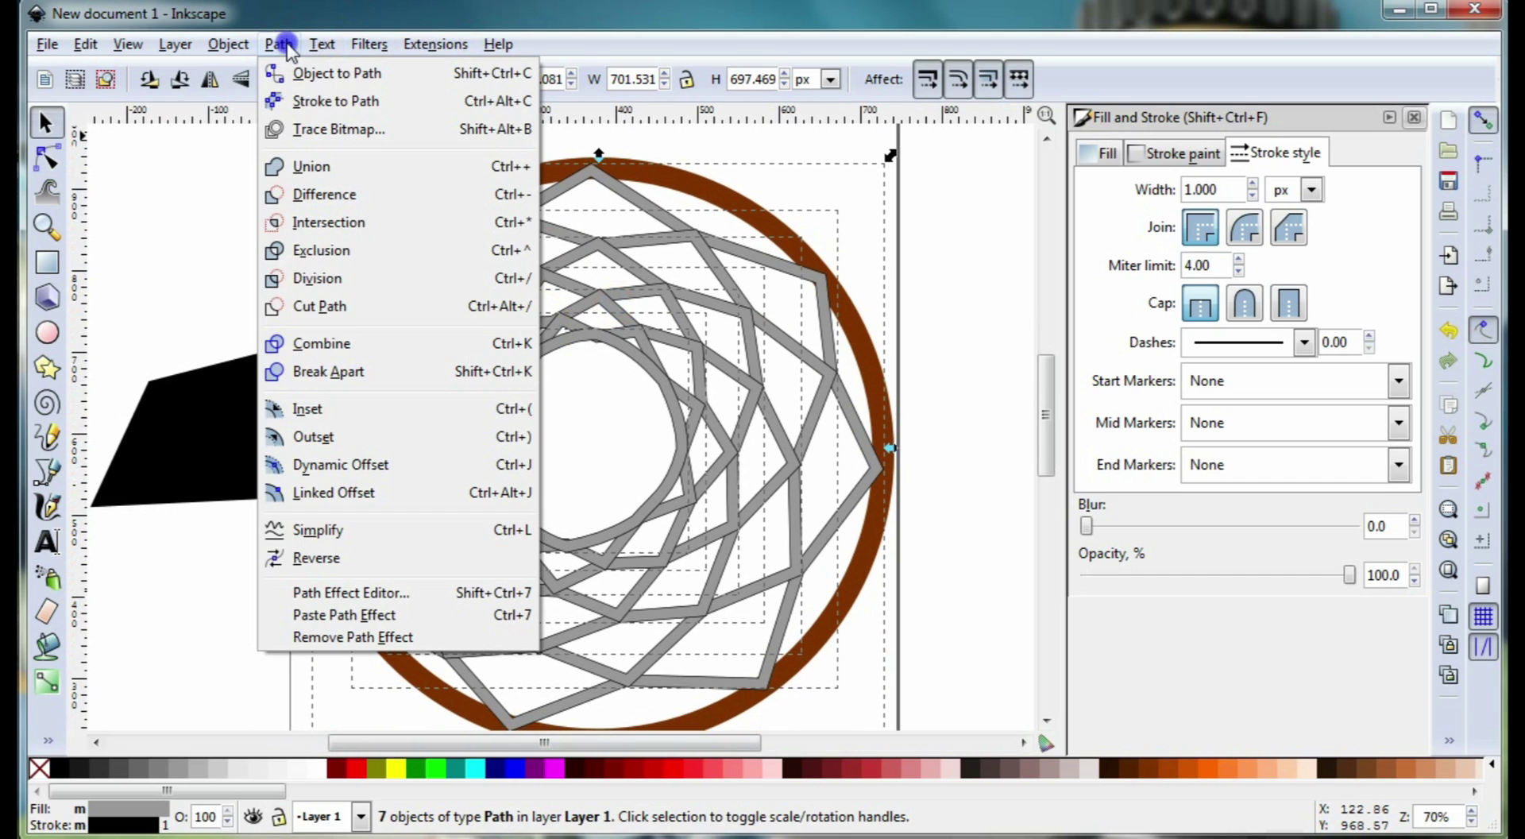
pyautogui.click(310, 166)
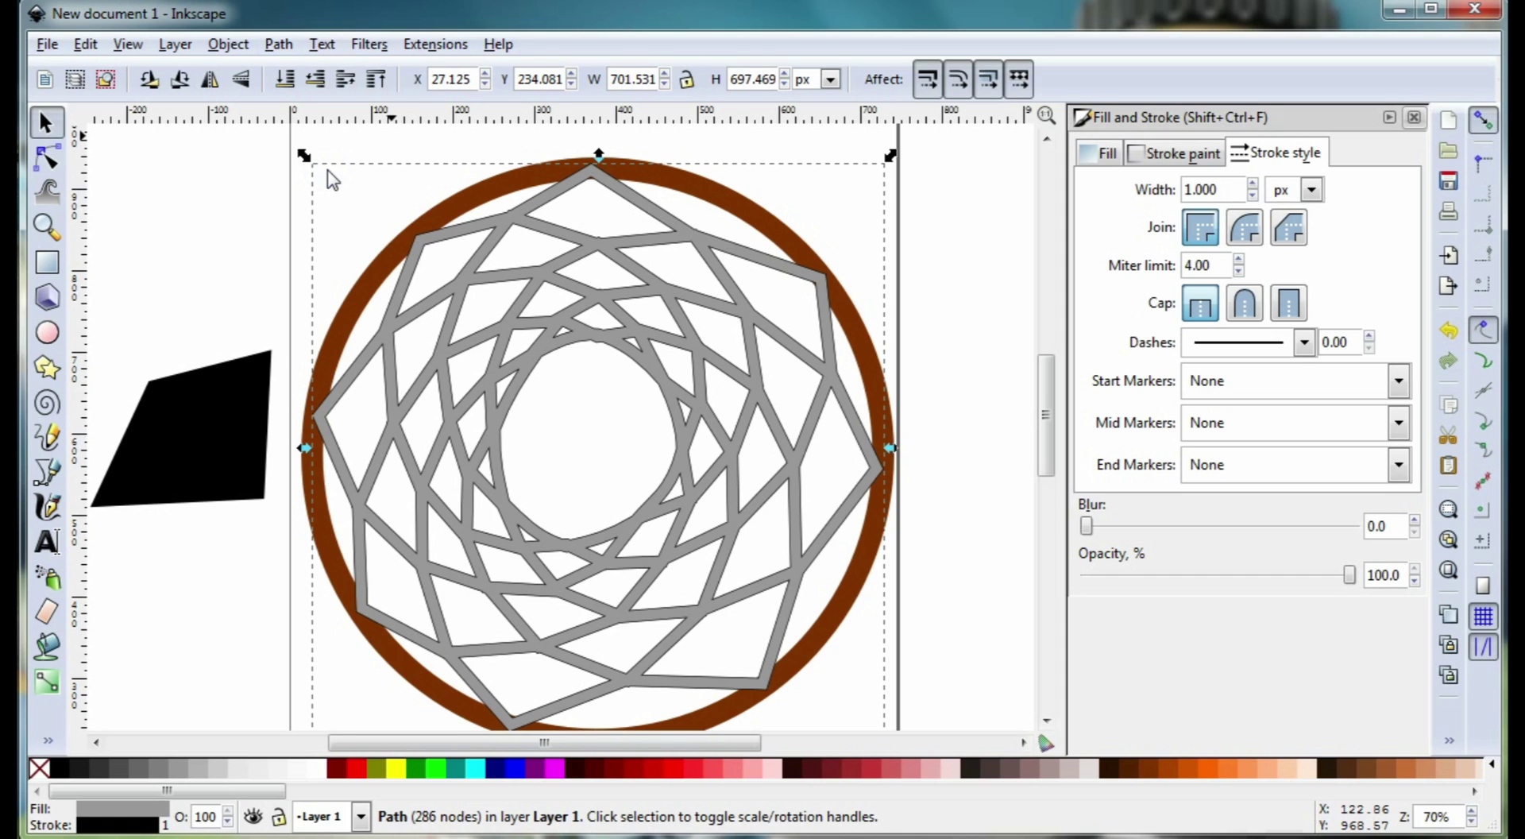
pyautogui.keyDown('ctrl'); pyautogui.scroll(3, 680, 275); pyautogui.keyUp('ctrl')
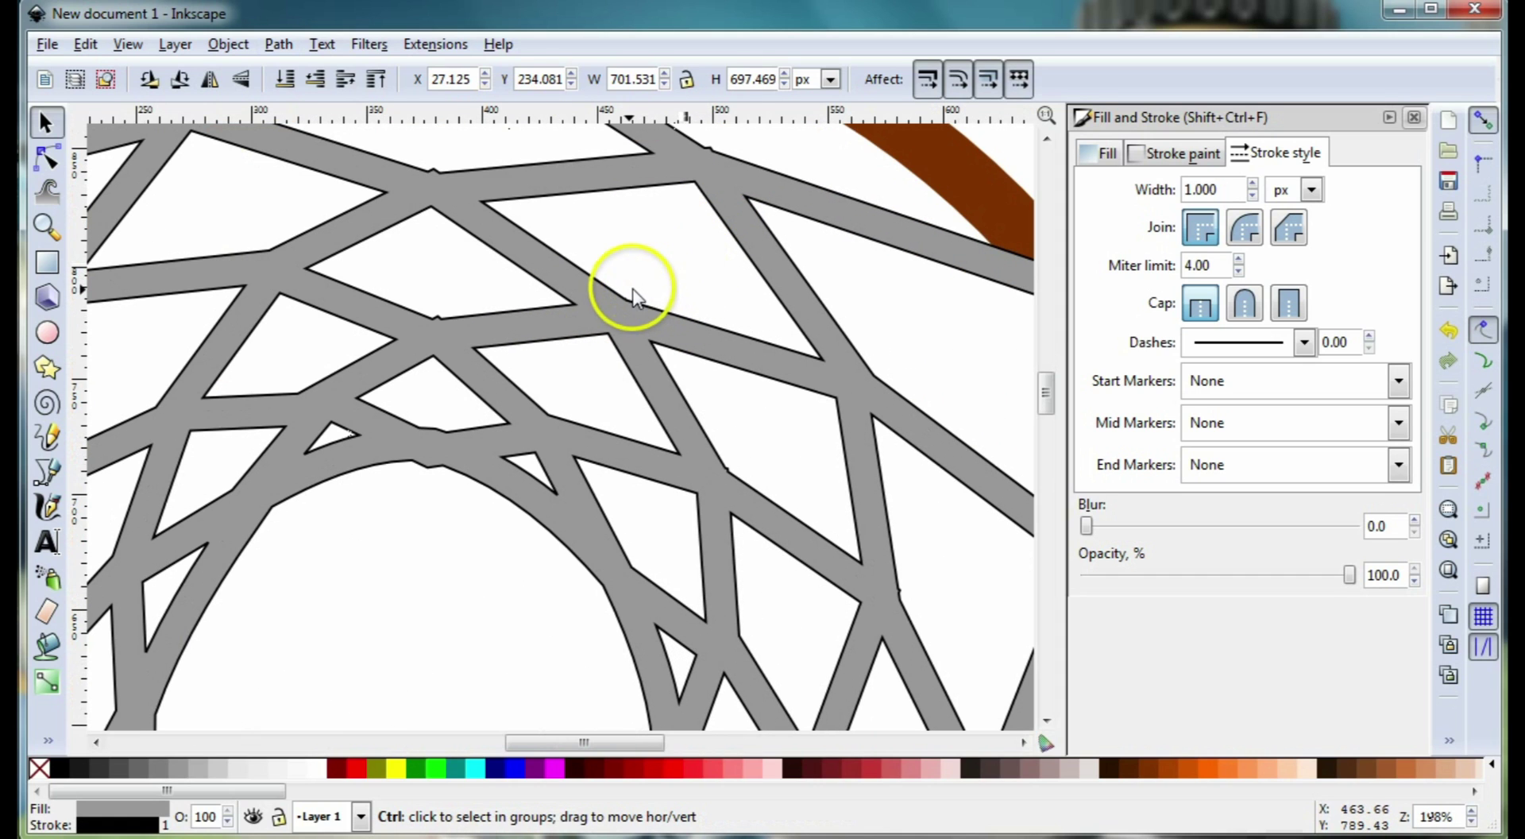
pyautogui.keyDown('ctrl'); pyautogui.scroll(1, 629, 289); pyautogui.keyUp('ctrl')
pyautogui.moveTo(679, 264); pyautogui.dragTo(601, 560)
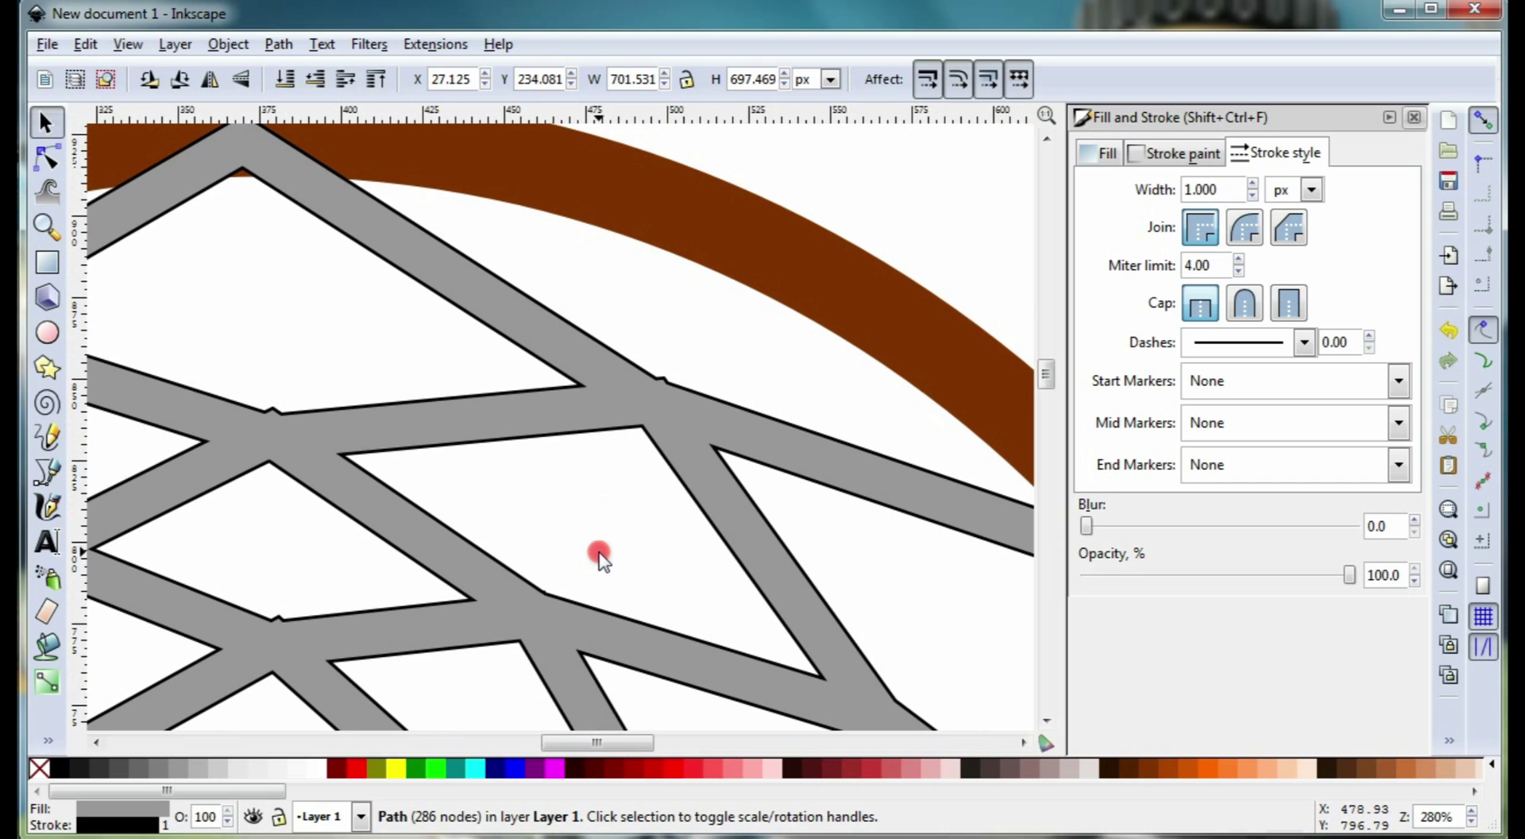
pyautogui.keyDown('ctrl'); pyautogui.scroll(-1, 609, 448); pyautogui.keyUp('ctrl')
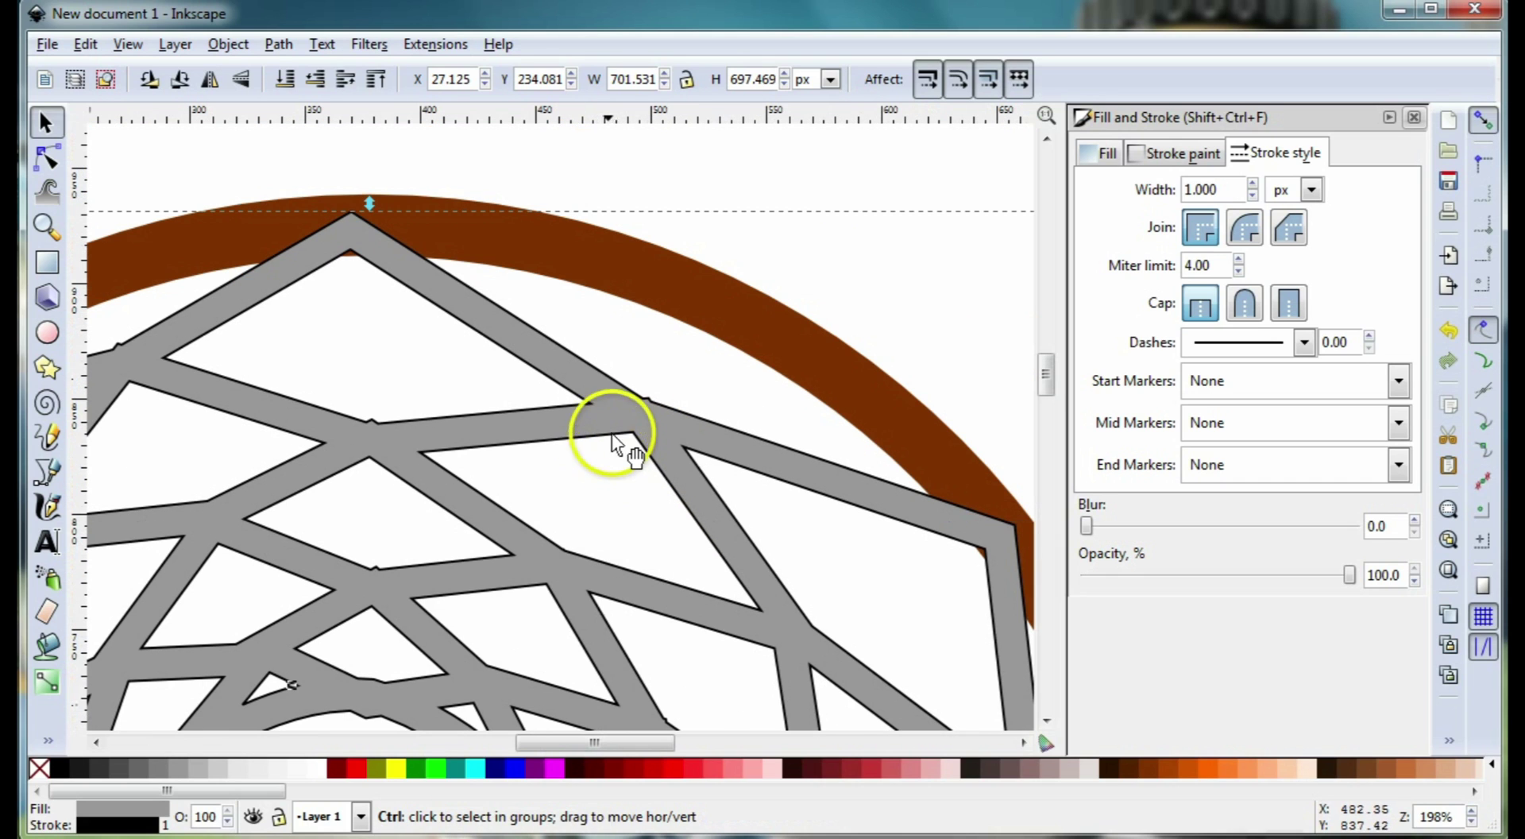
pyautogui.keyDown('ctrl'); pyautogui.scroll(-3, 659, 493); pyautogui.keyUp('ctrl')
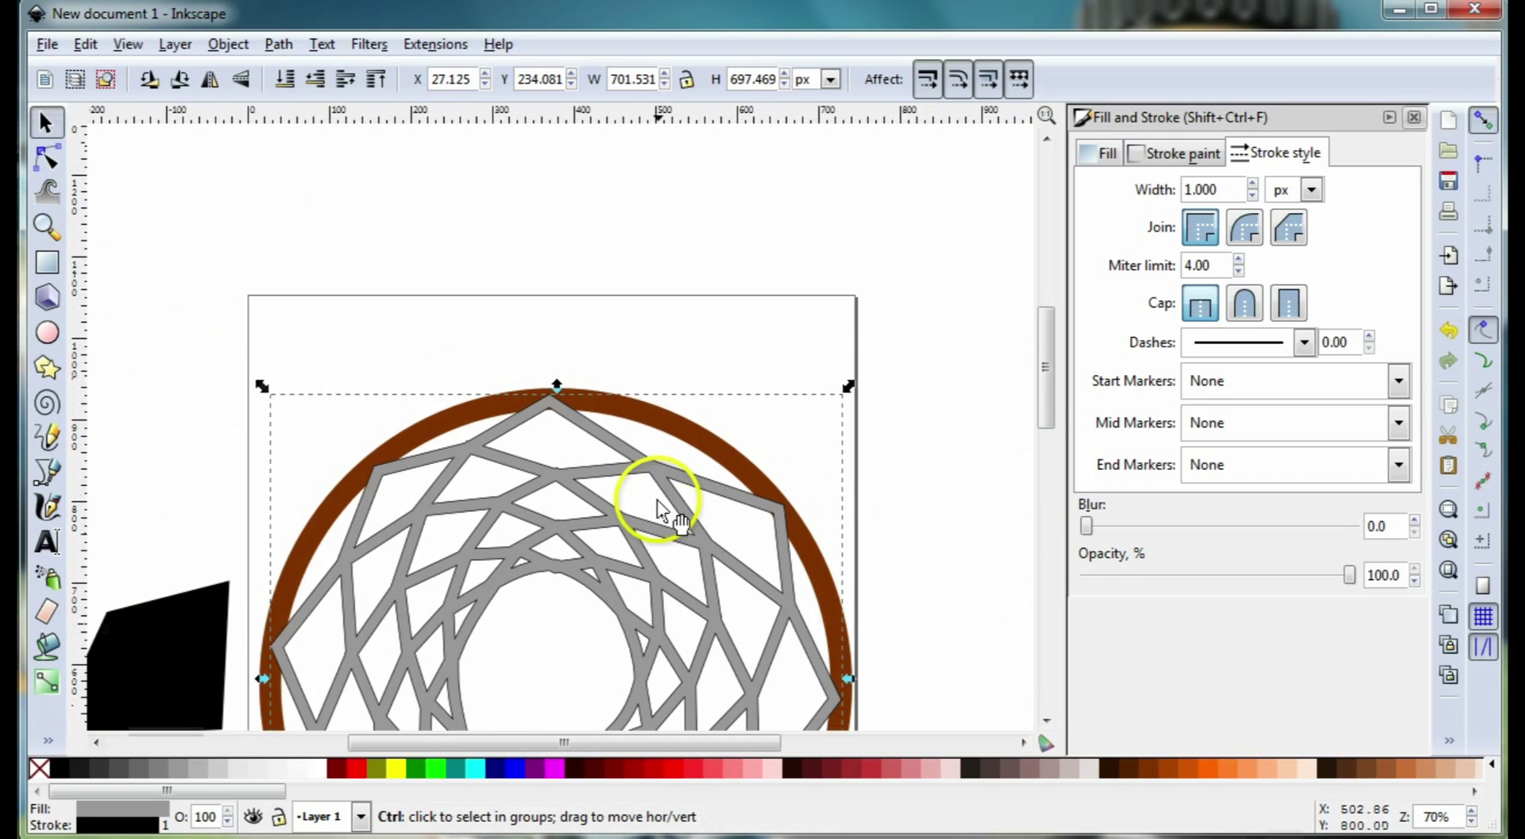
pyautogui.moveTo(656, 499); pyautogui.dragTo(688, 311)
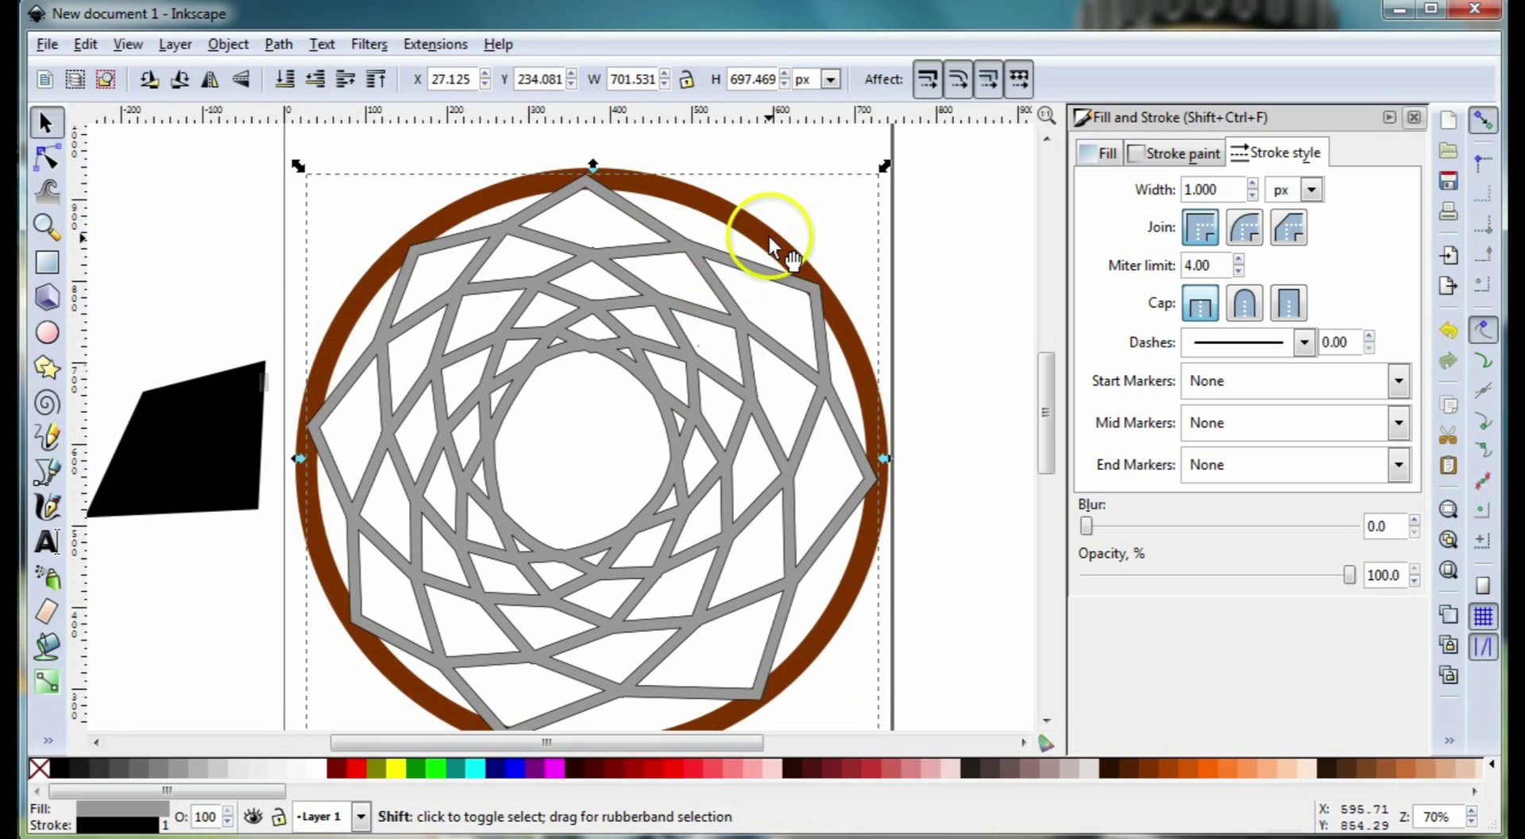
pyautogui.keyDown('shift'); pyautogui.click(769, 237); pyautogui.keyUp('shift')
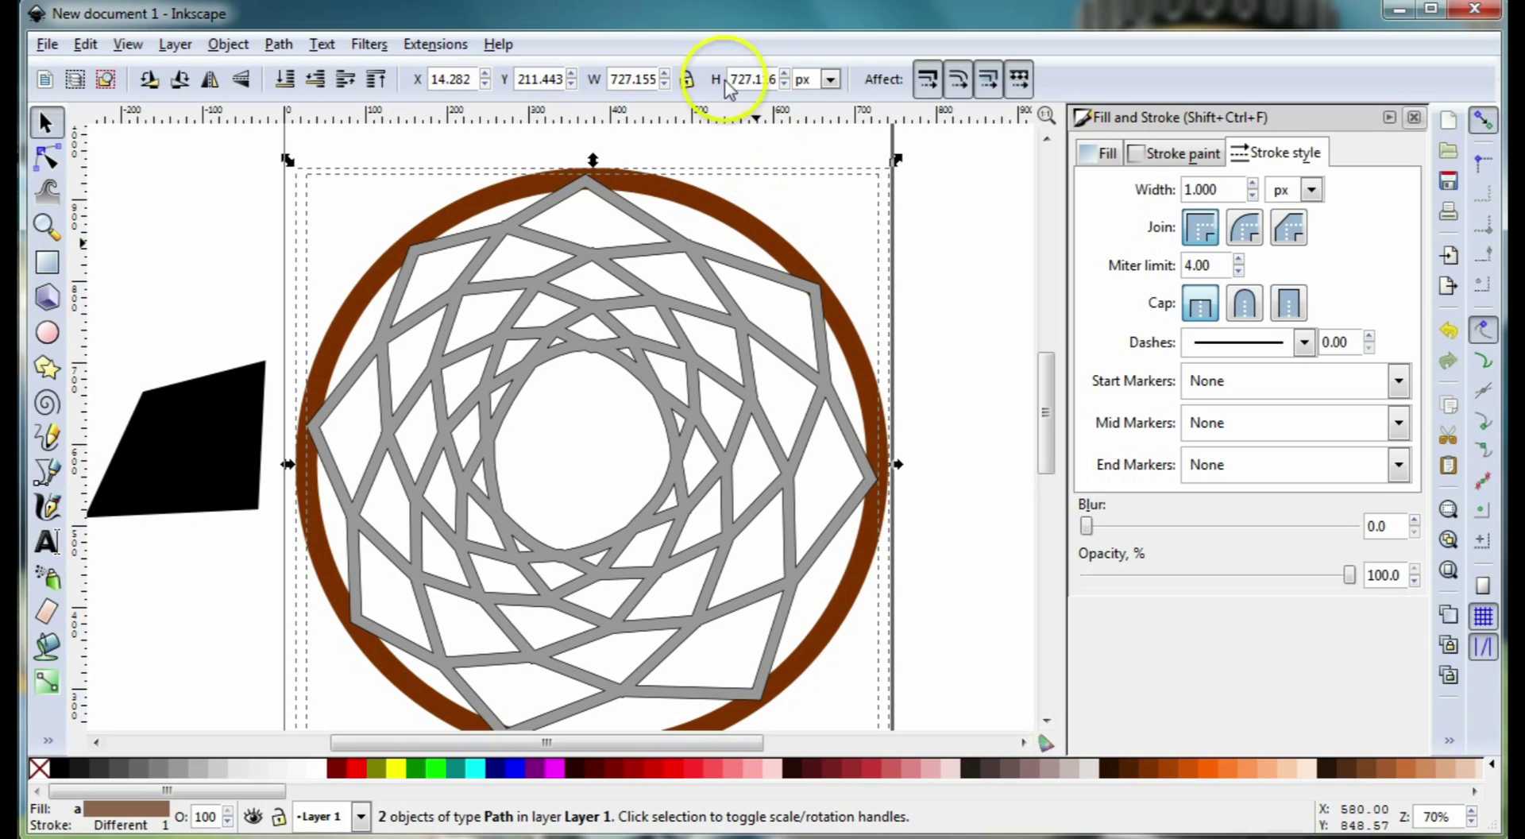
pyautogui.click(289, 52)
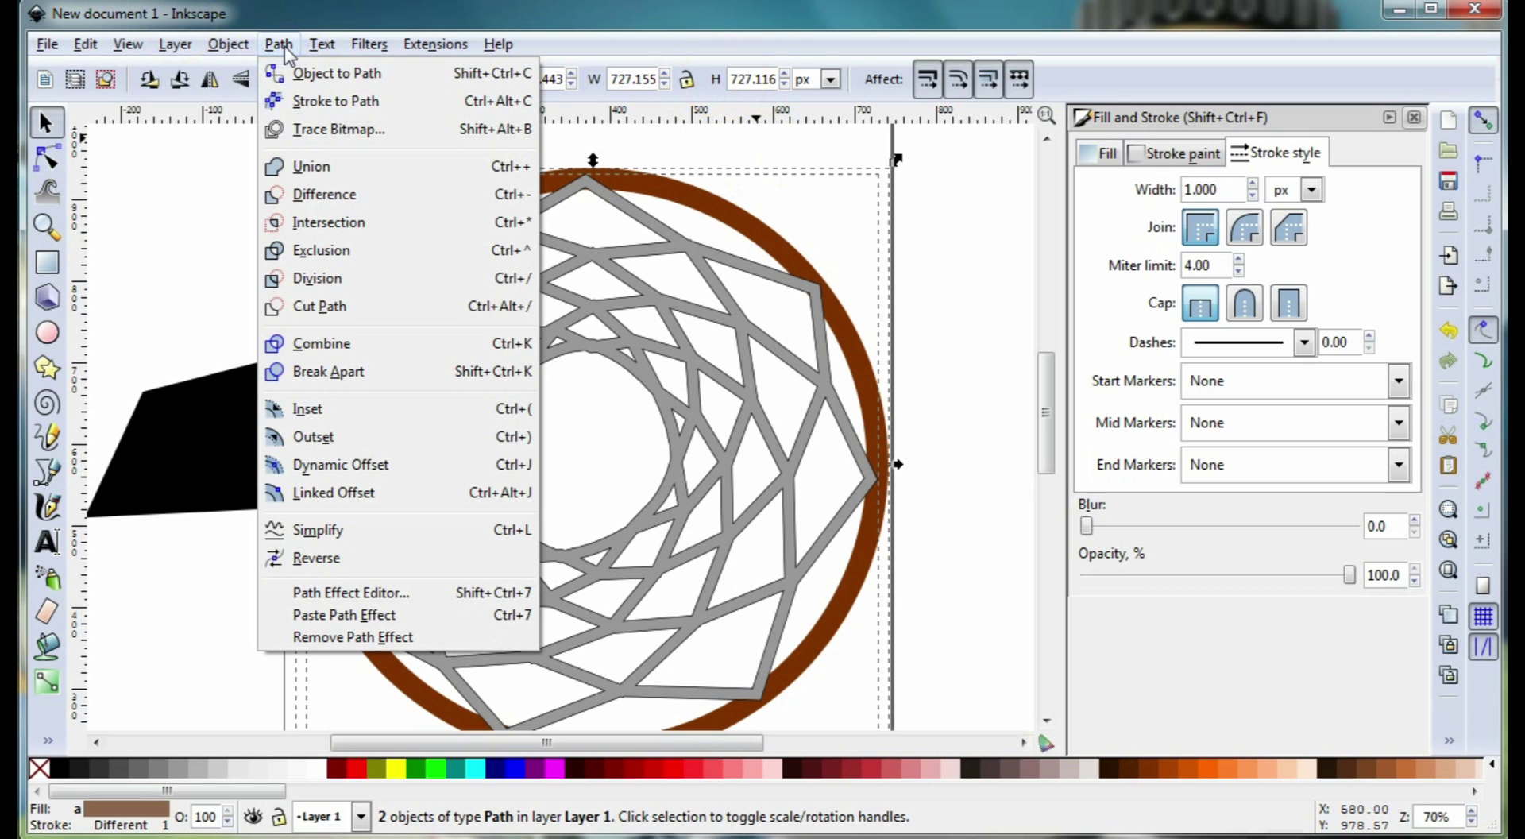
pyautogui.click(322, 162)
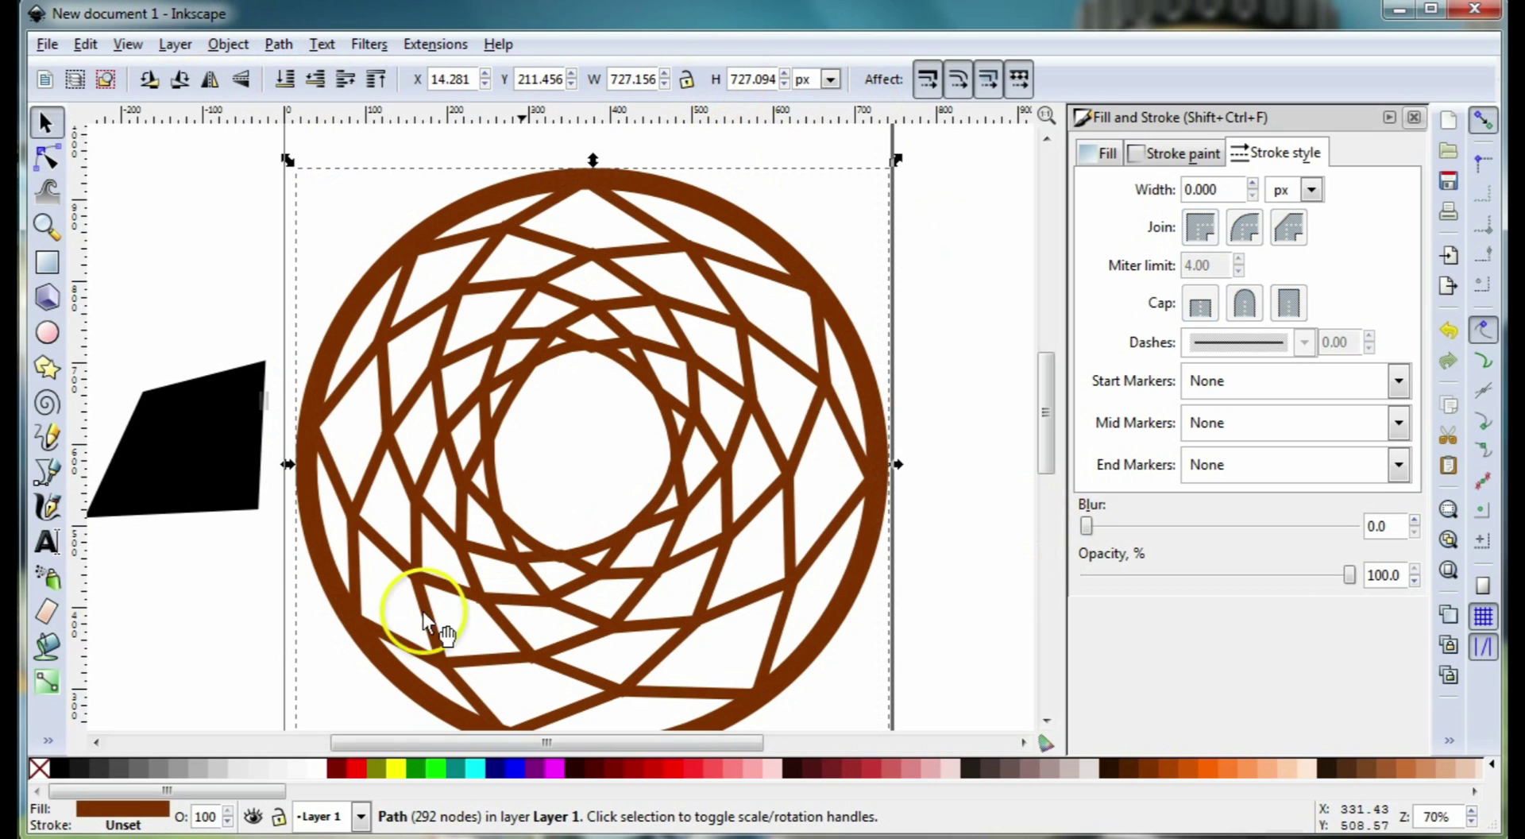
# Fill the merged 292-node path gray with a black stroke set to width 1.
pyautogui.click(189, 772)
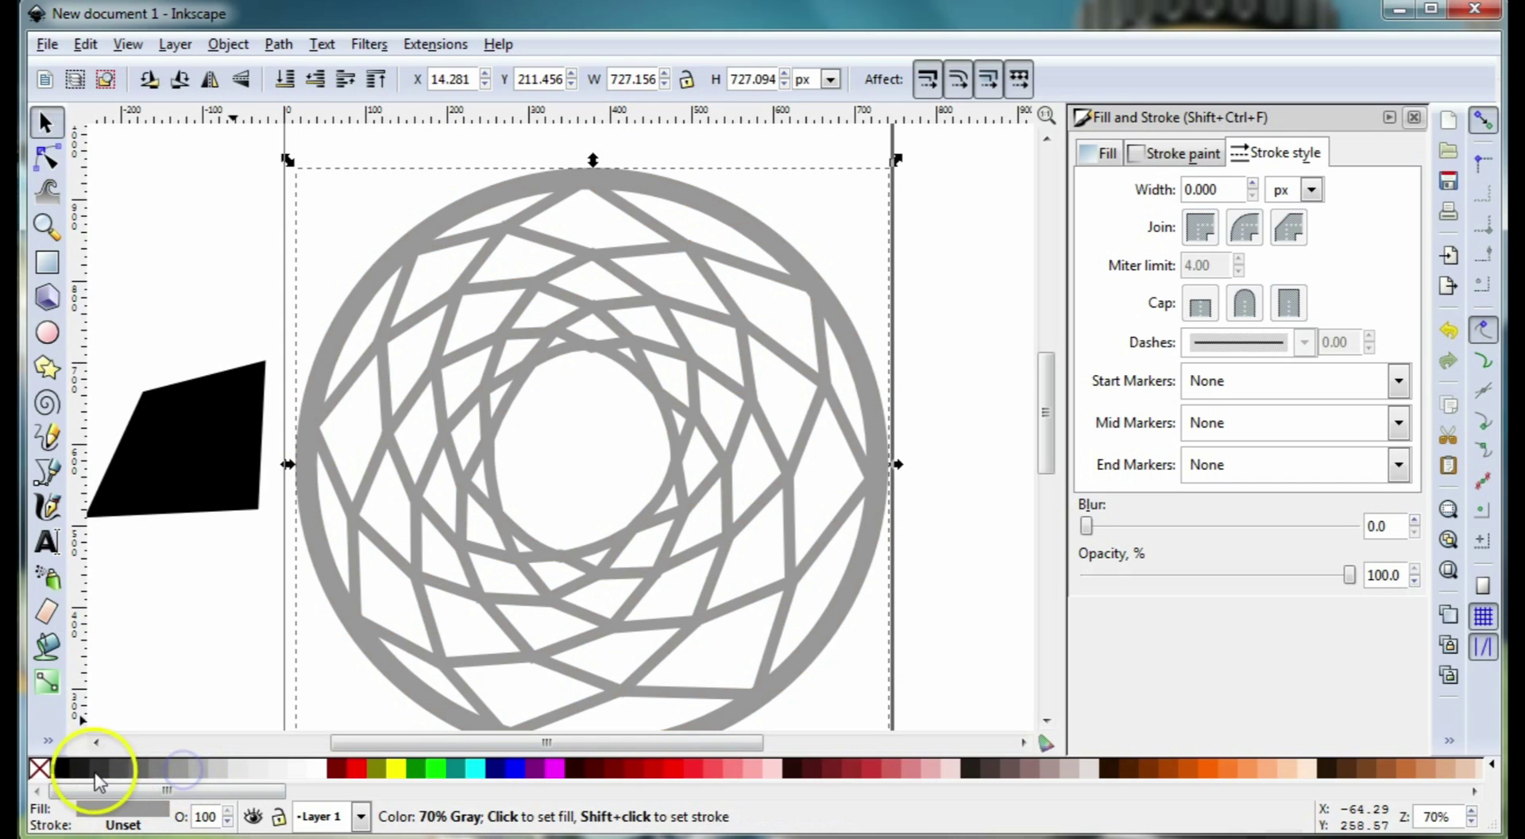
pyautogui.rightClick(64, 768)
pyautogui.click(104, 805)
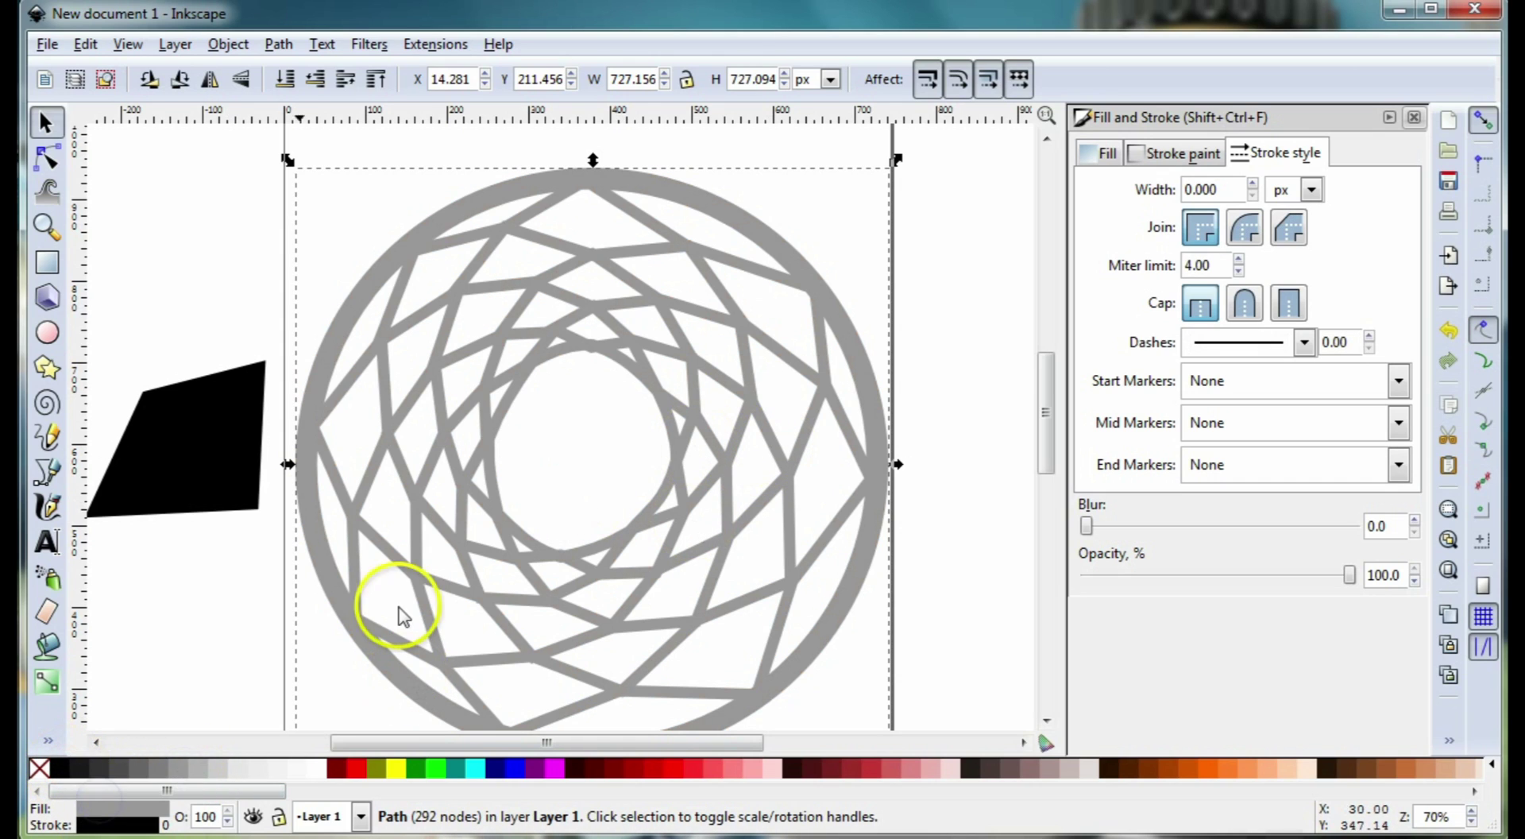
pyautogui.rightClick(165, 823)
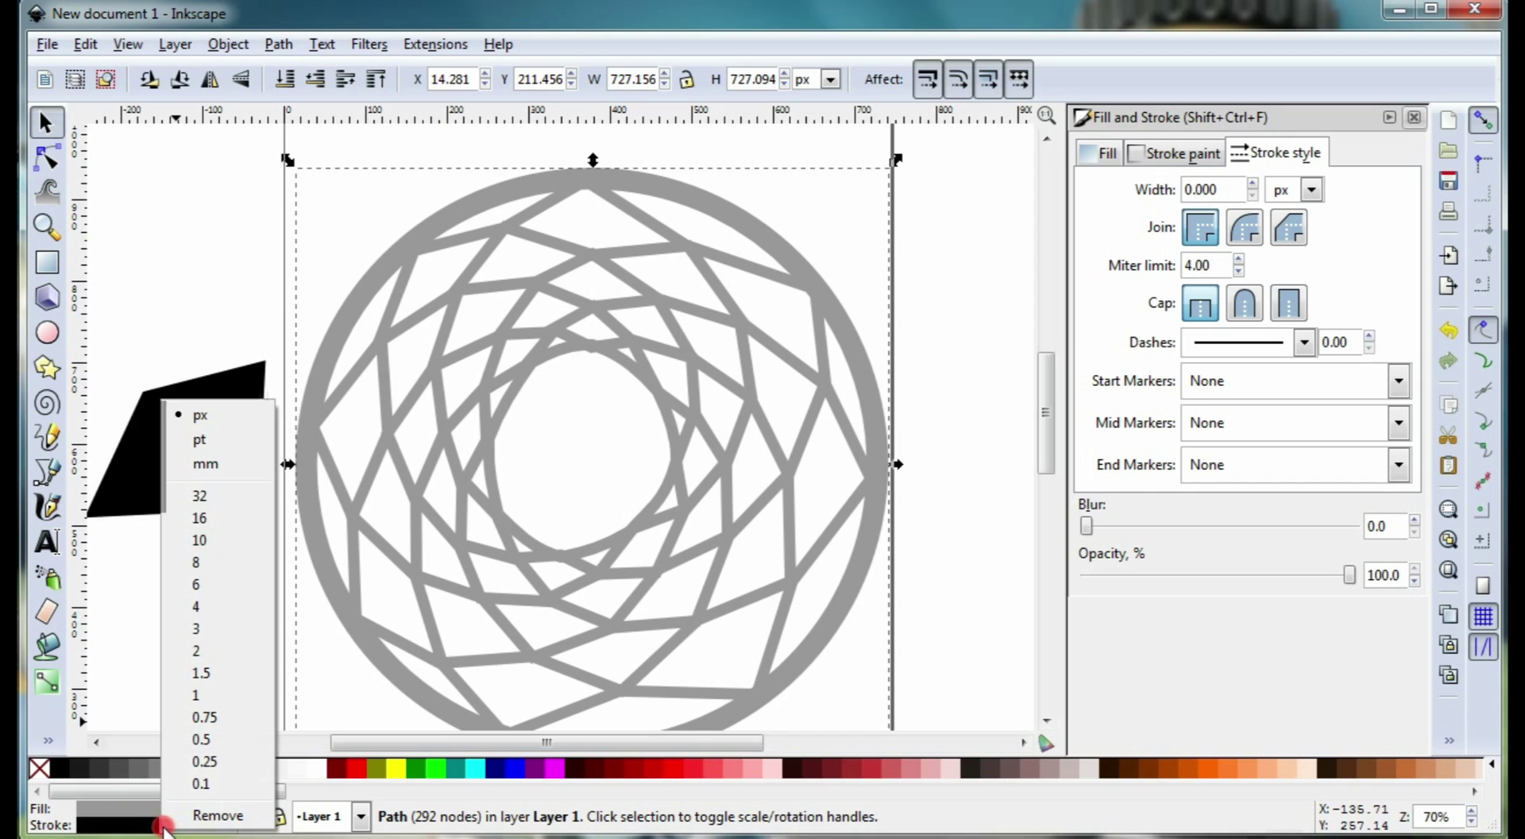
pyautogui.click(215, 696)
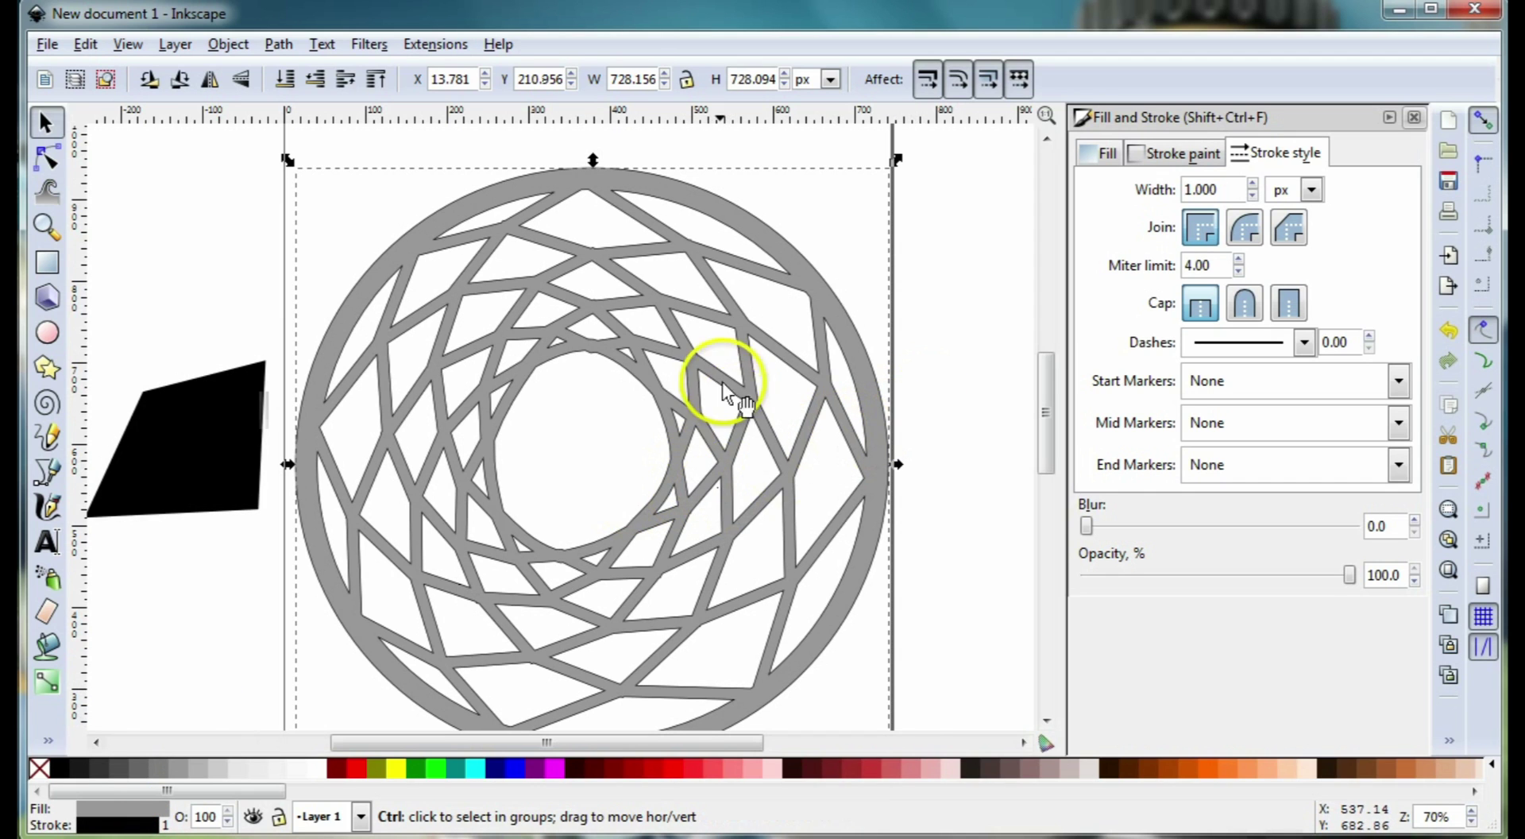
pyautogui.scroll(2, 722, 383)
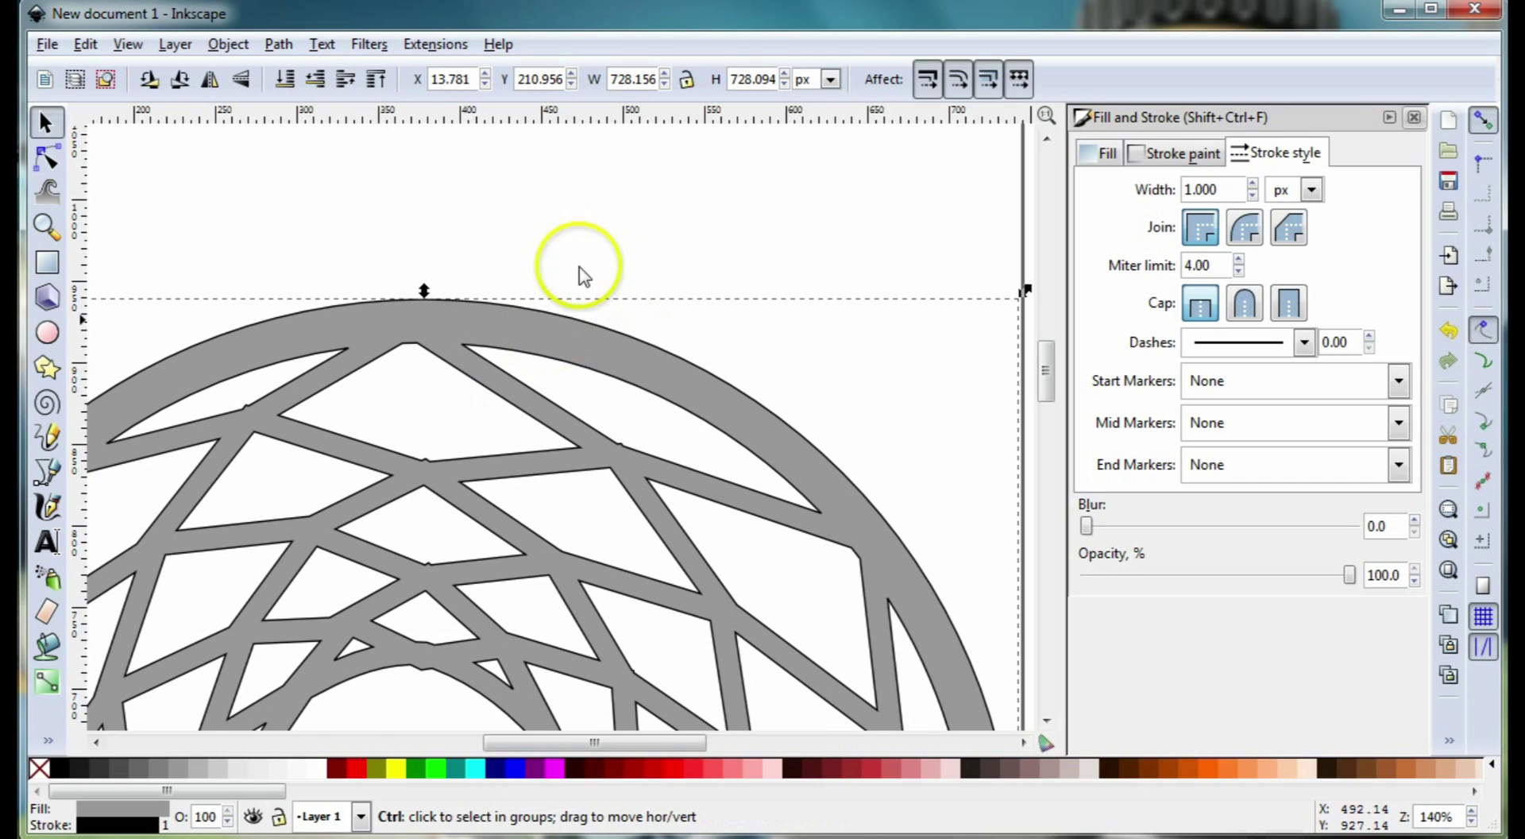
pyautogui.scroll(-1, 734, 497)
pyautogui.scroll(-2, 787, 322)
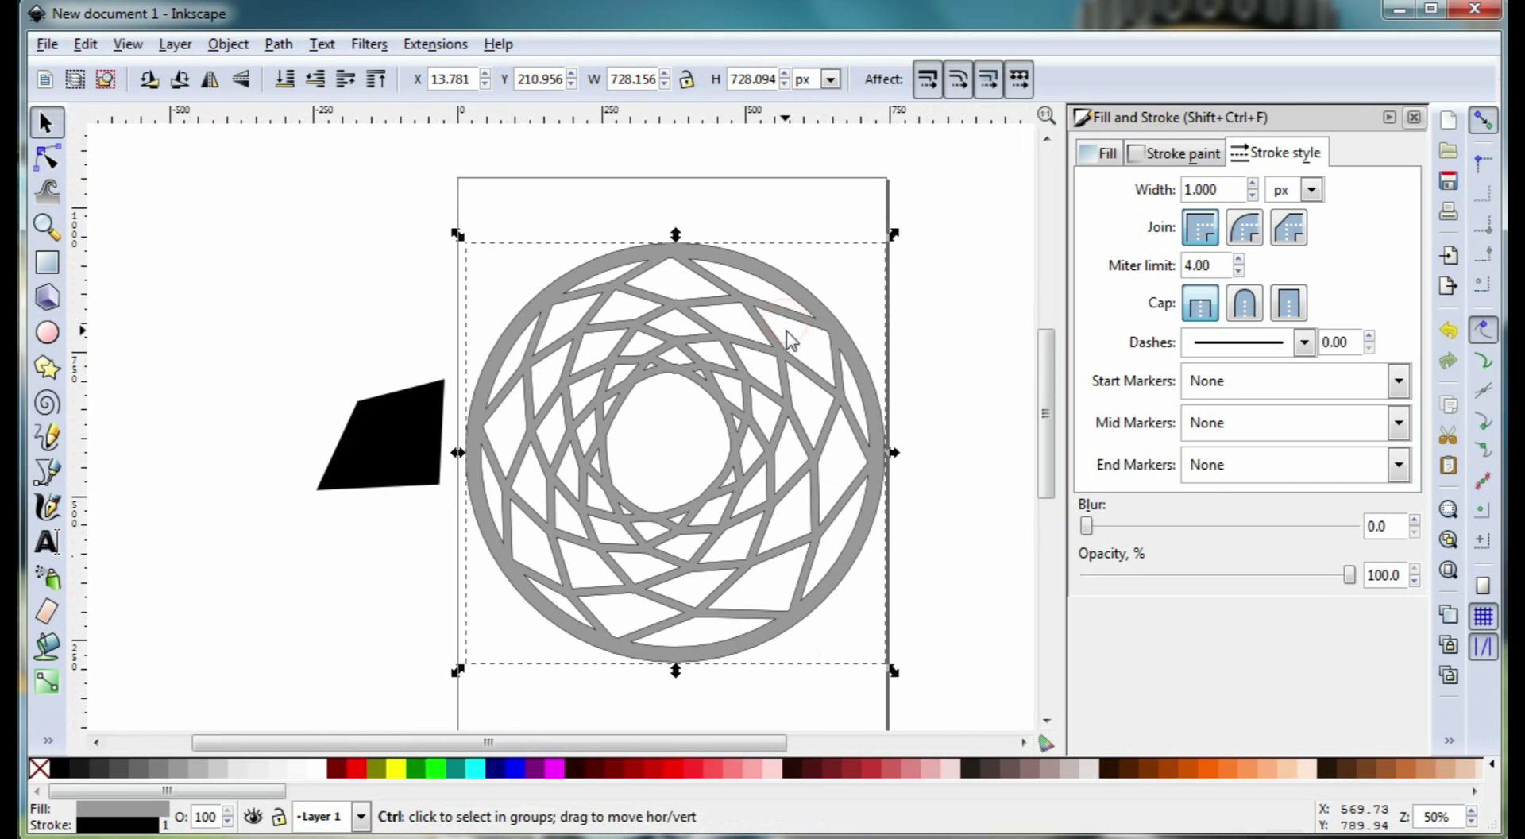
pyautogui.moveTo(777, 353); pyautogui.dragTo(685, 309)
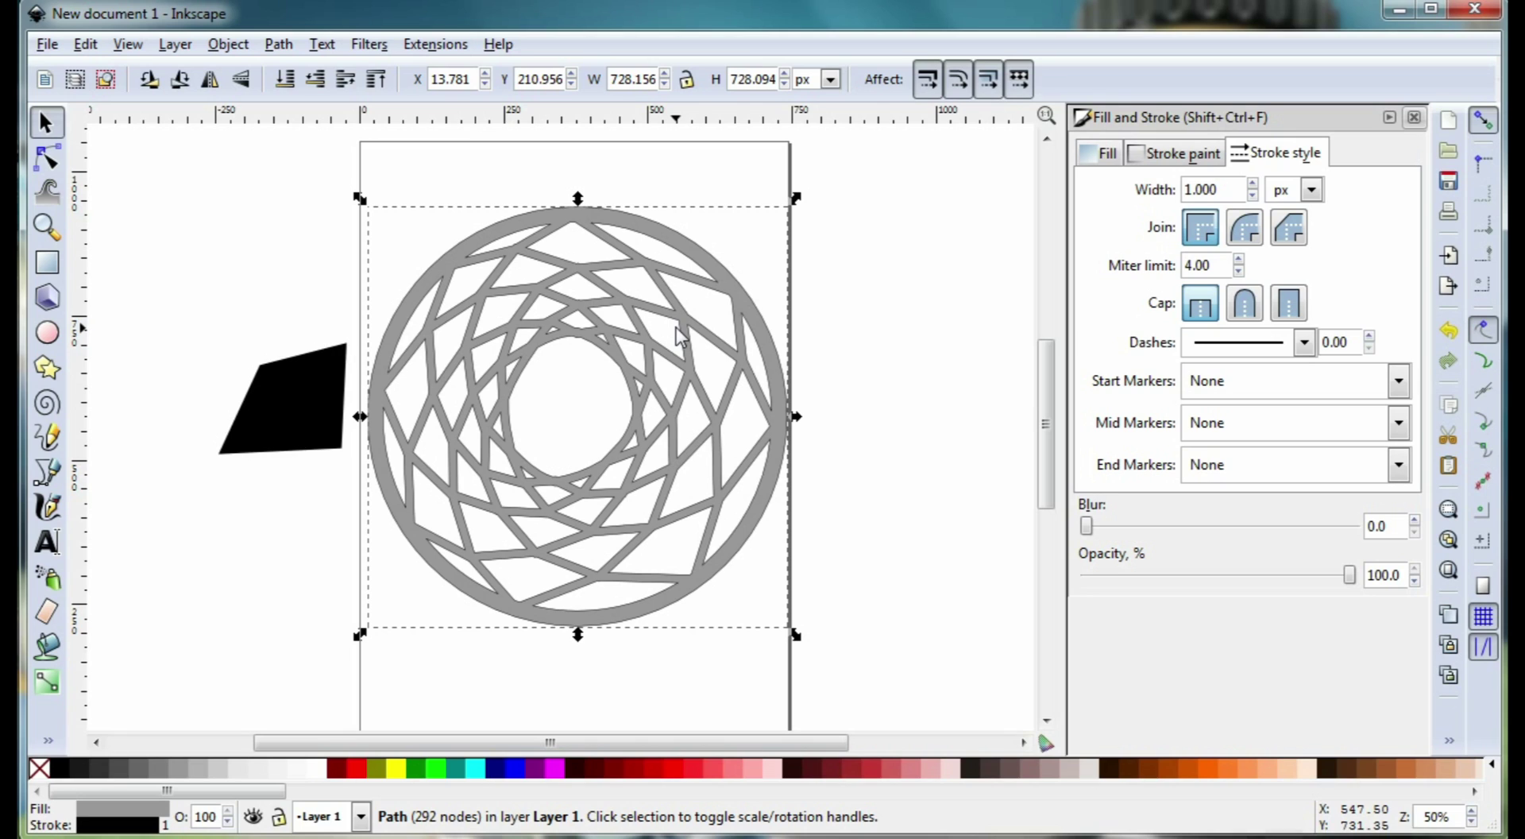
# Delete the black quadrilateral left of the page and select the dreamcatcher path.
pyautogui.click(313, 409)
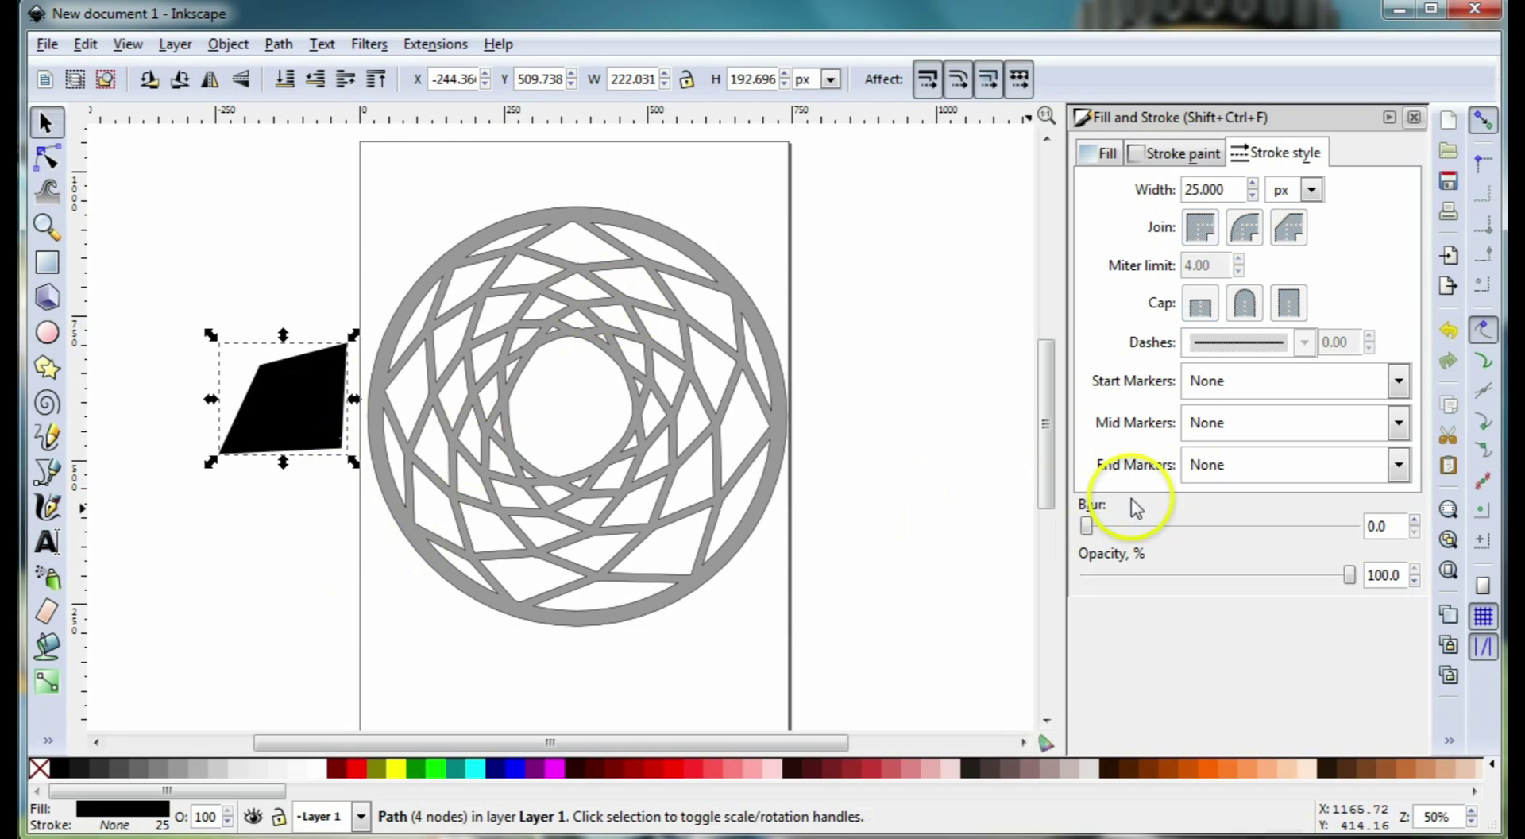
pyautogui.press('Delete')
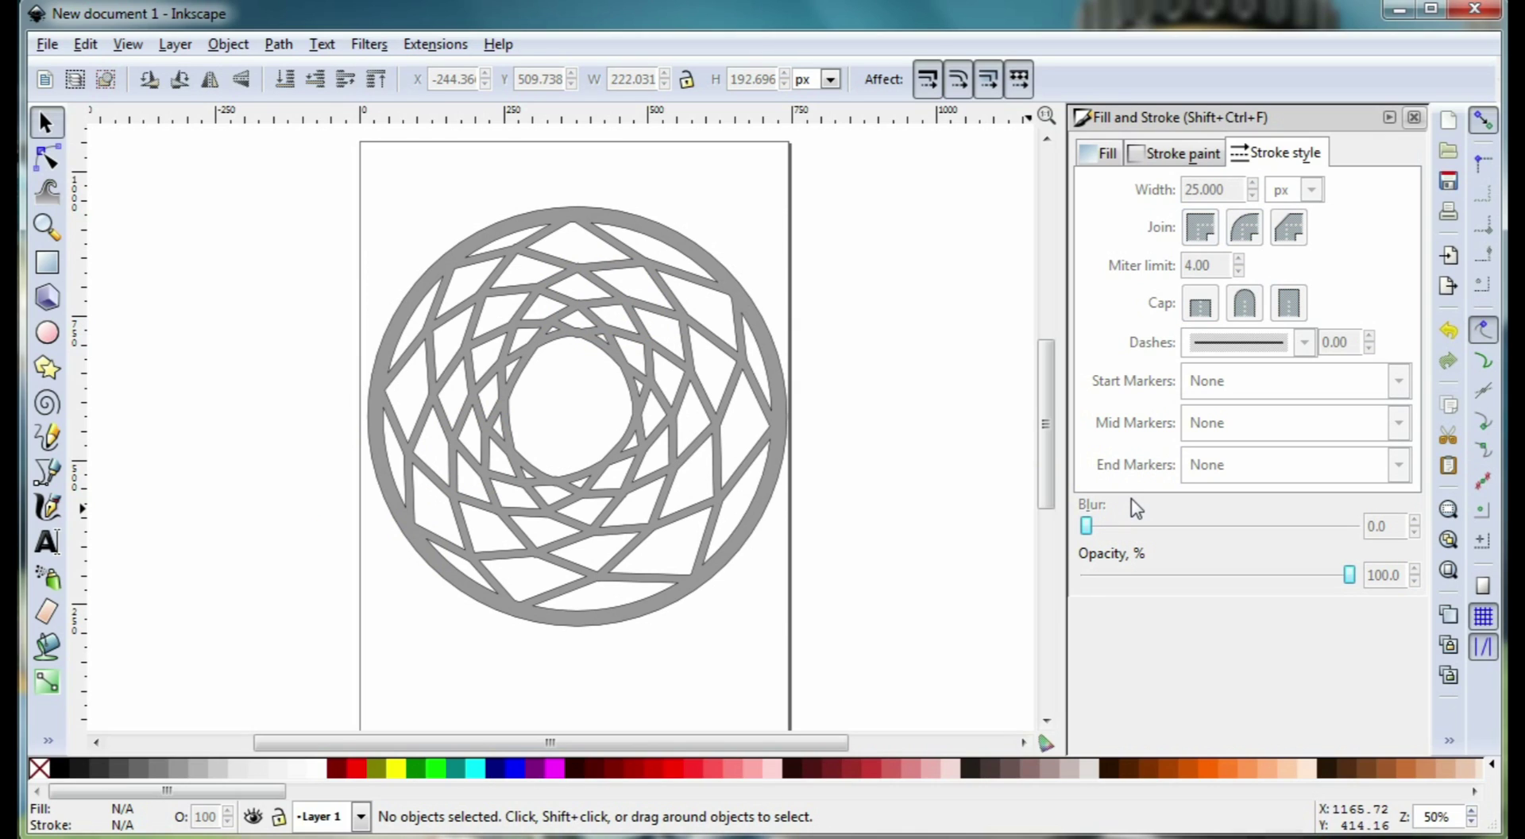
pyautogui.click(1126, 546)
pyautogui.click(661, 579)
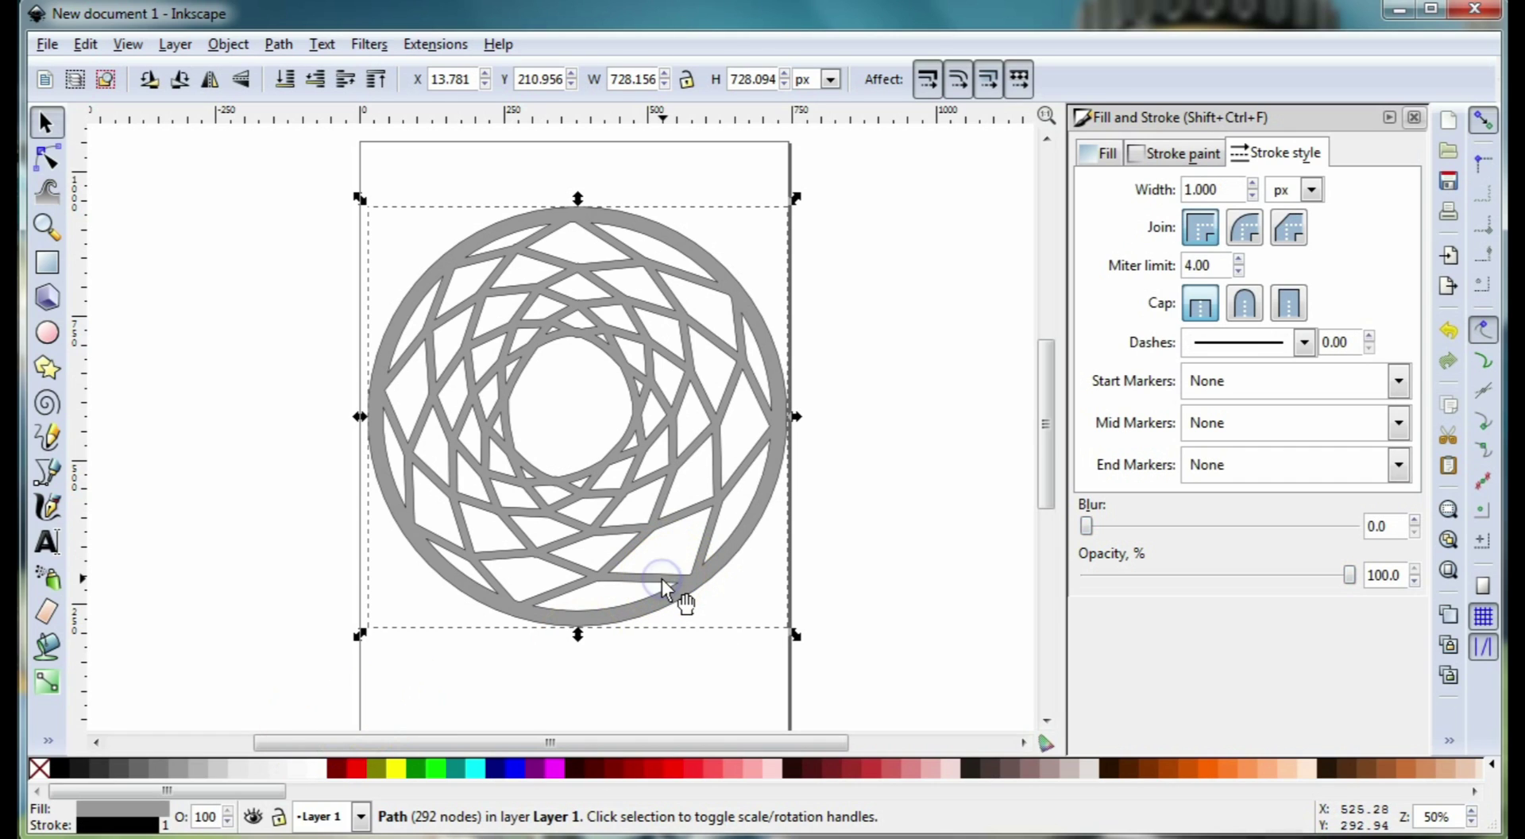
# Open Export Bitmap and set the export area to the selected path.
pyautogui.click(48, 44)
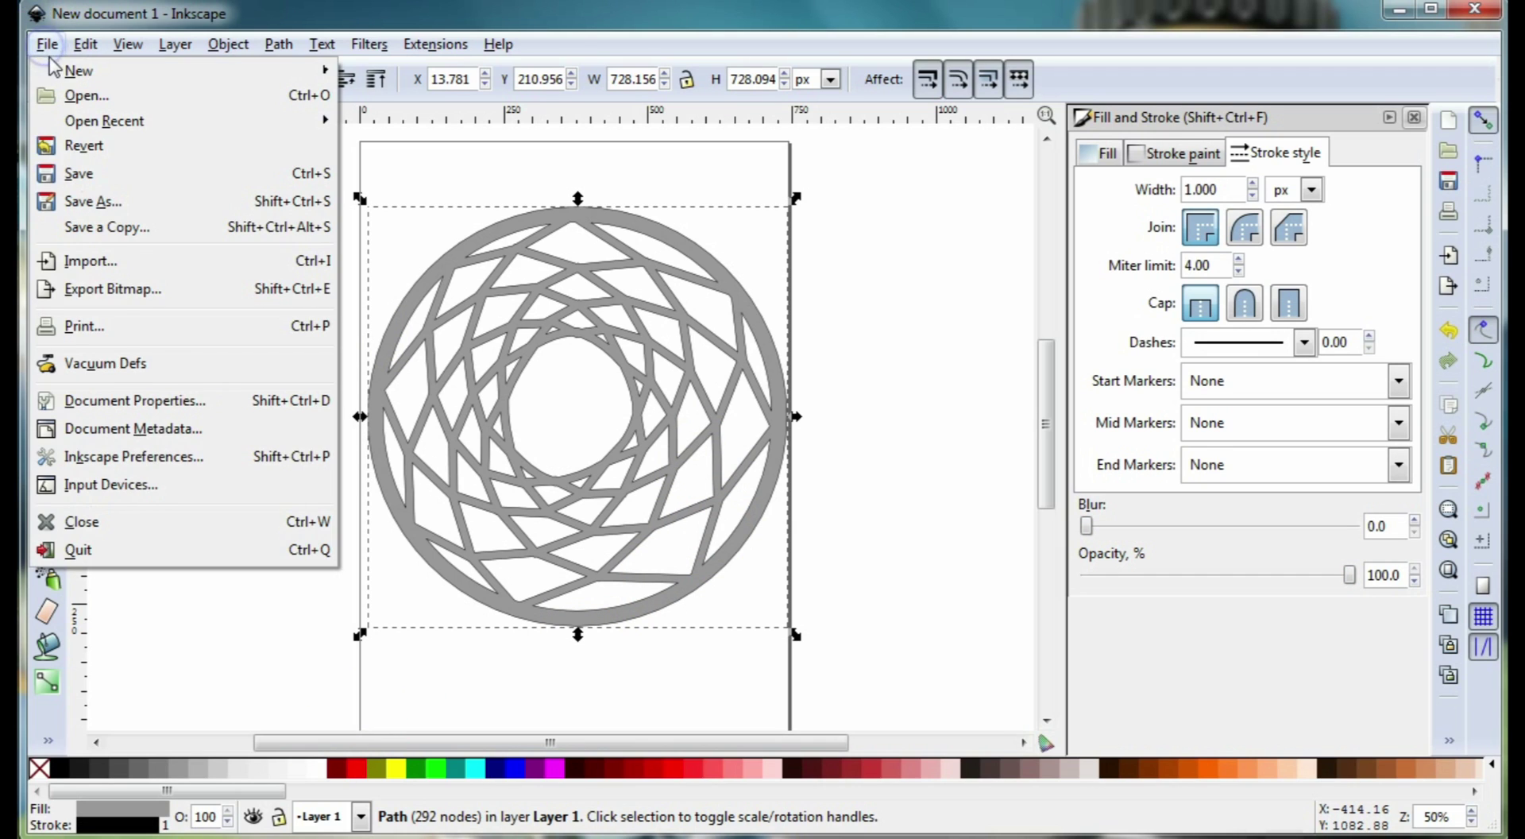
pyautogui.click(120, 289)
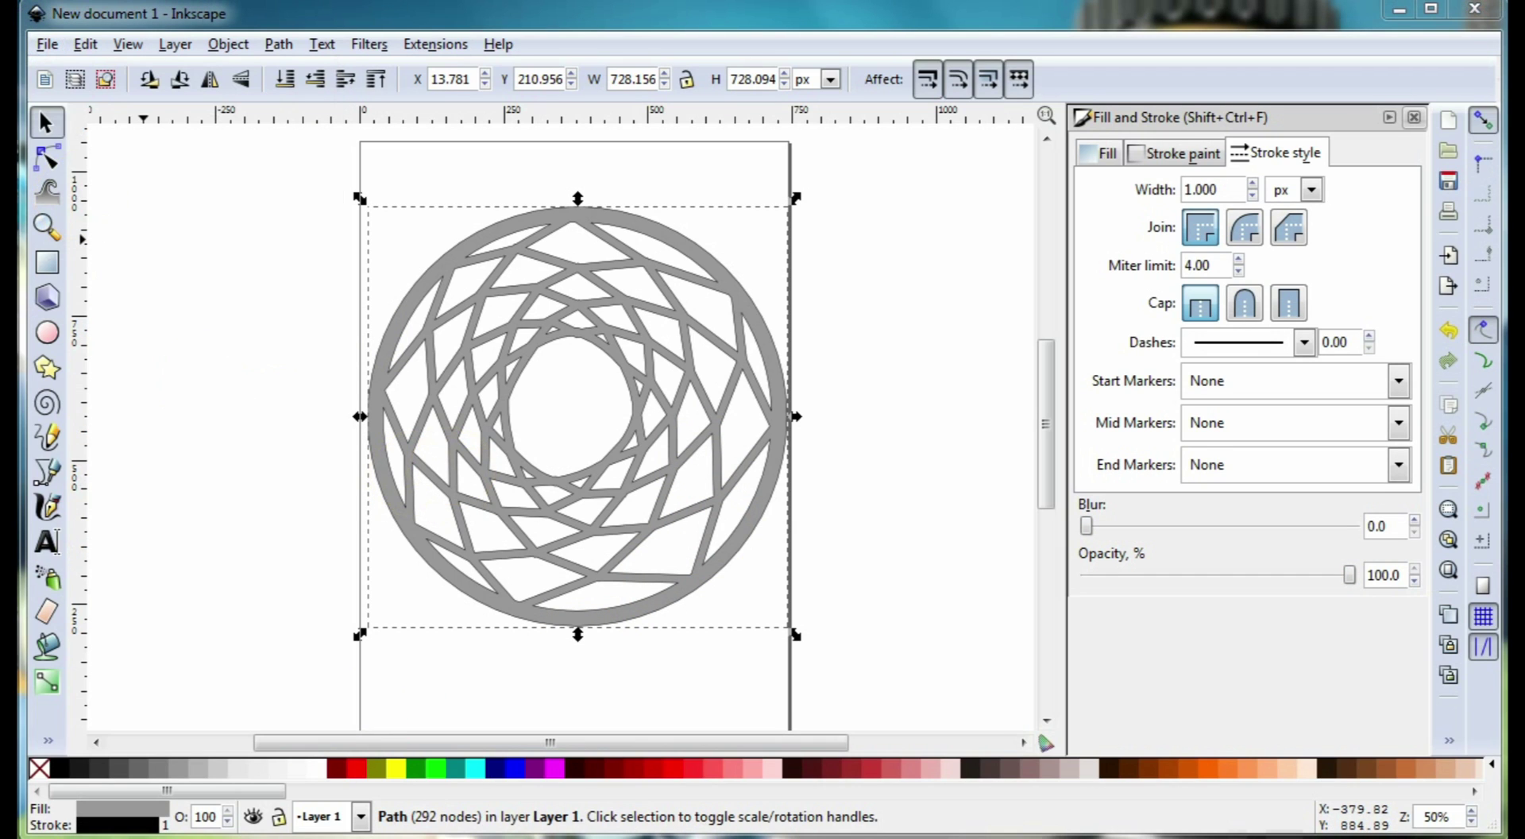
pyautogui.moveTo(943, 152); pyautogui.dragTo(878, 152)
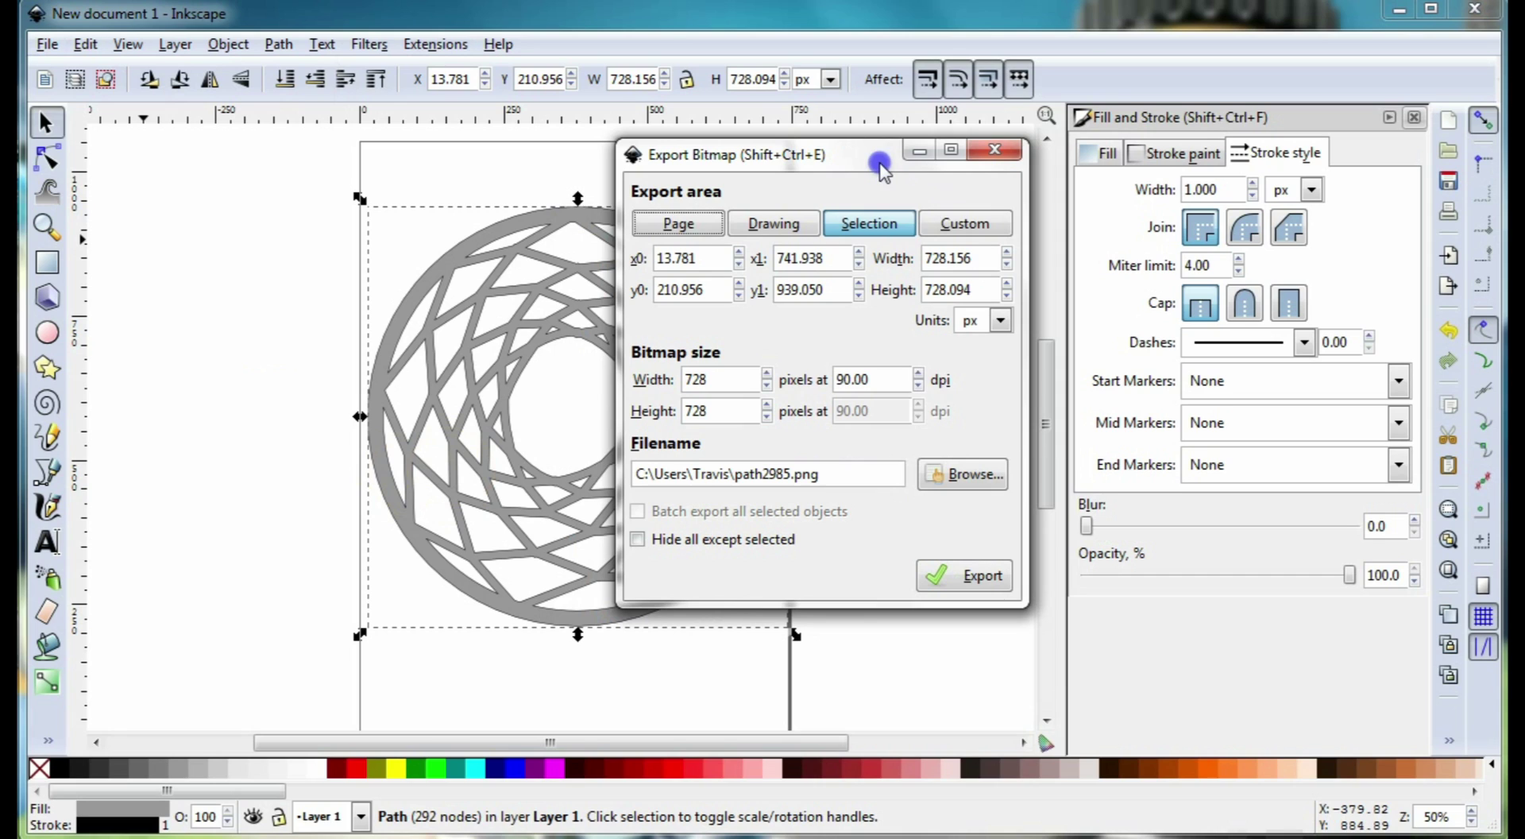
pyautogui.click(884, 229)
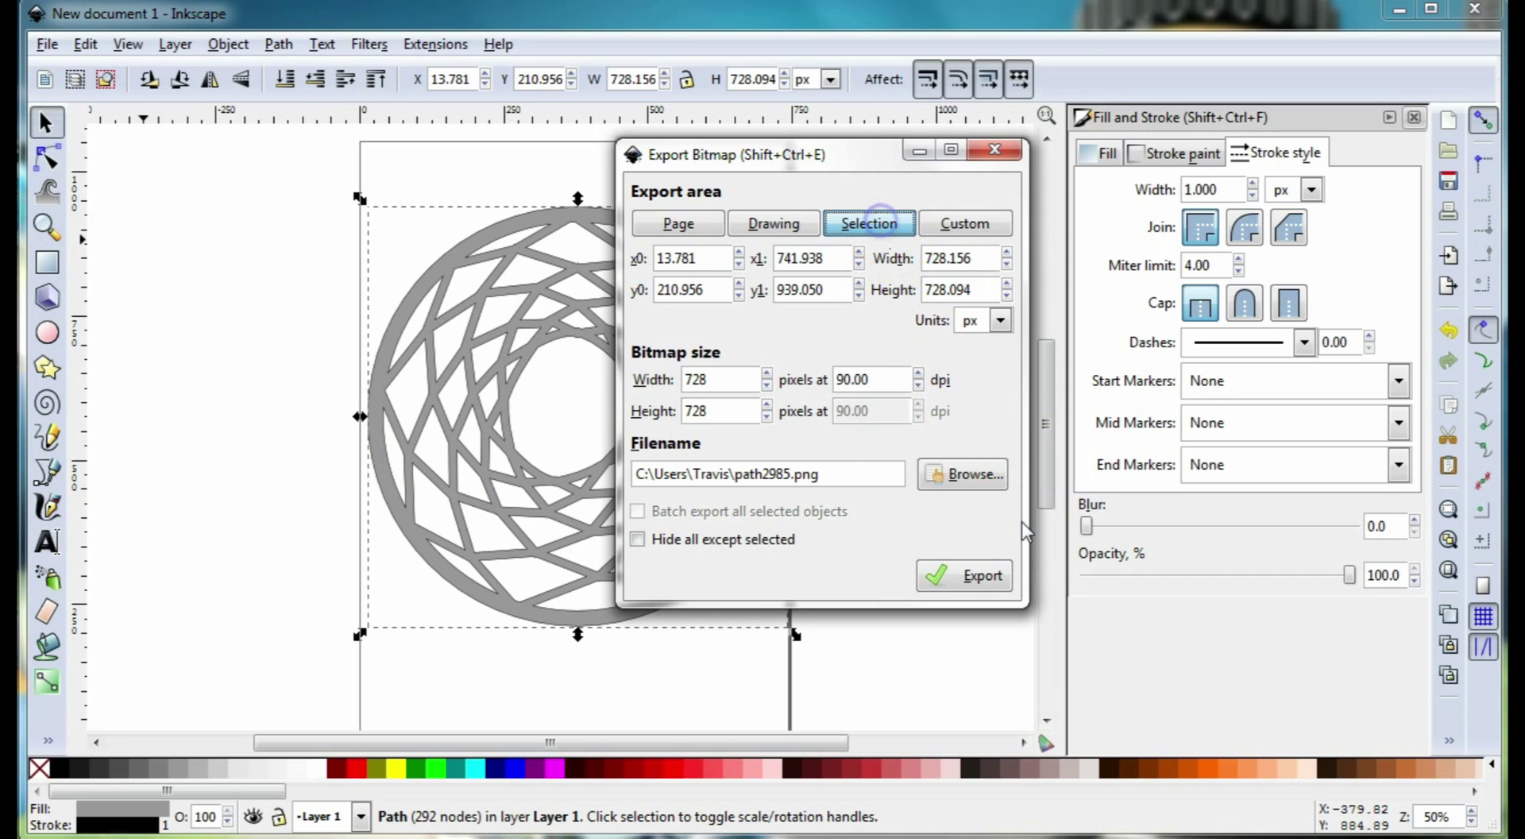
# Name the export dreamcatcher.png on the Desktop and export it.
pyautogui.click(967, 474)
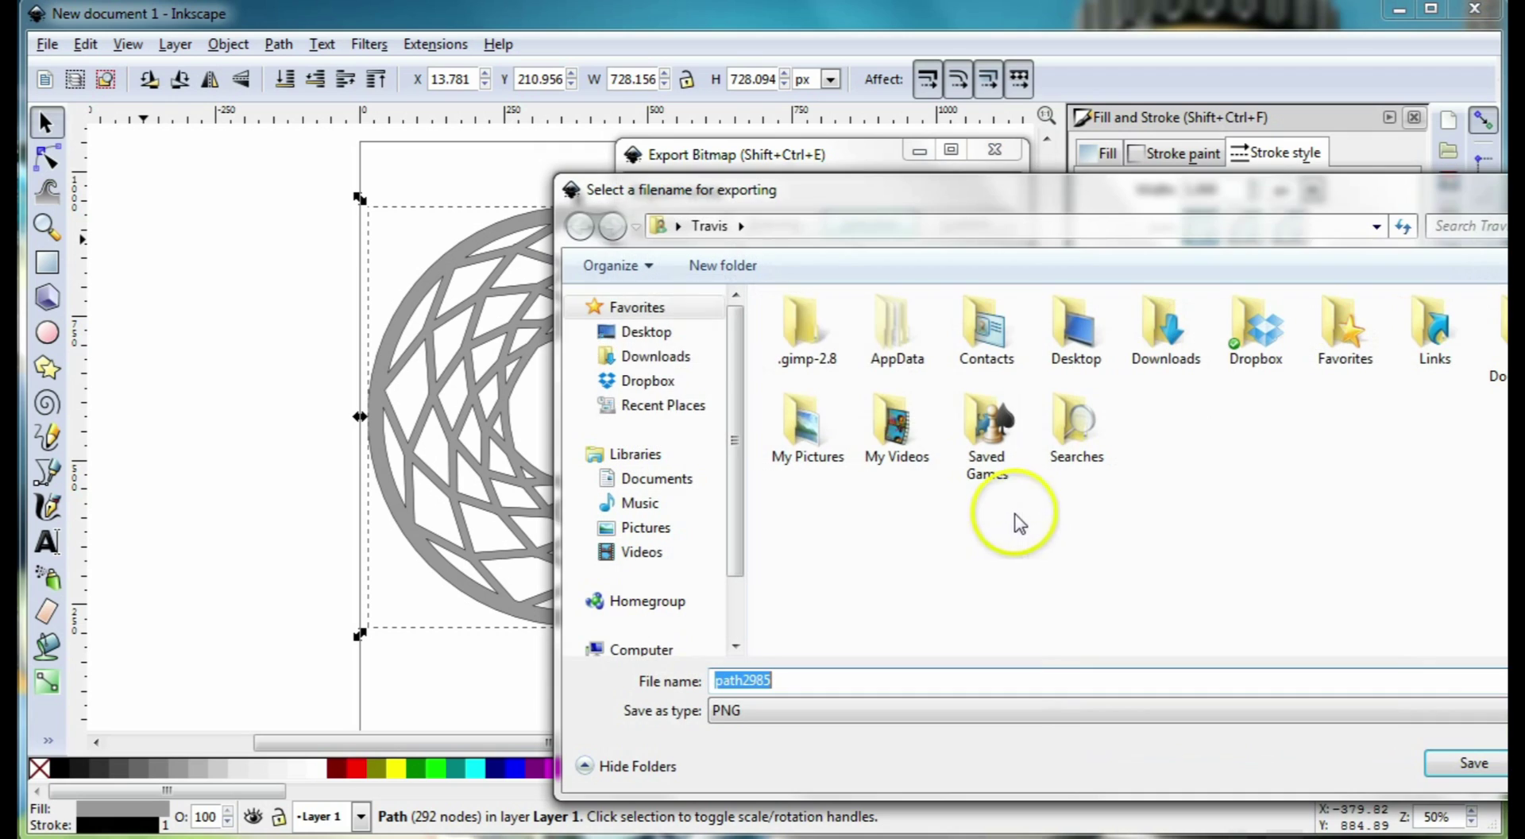
pyautogui.click(647, 331)
pyautogui.click(914, 688)
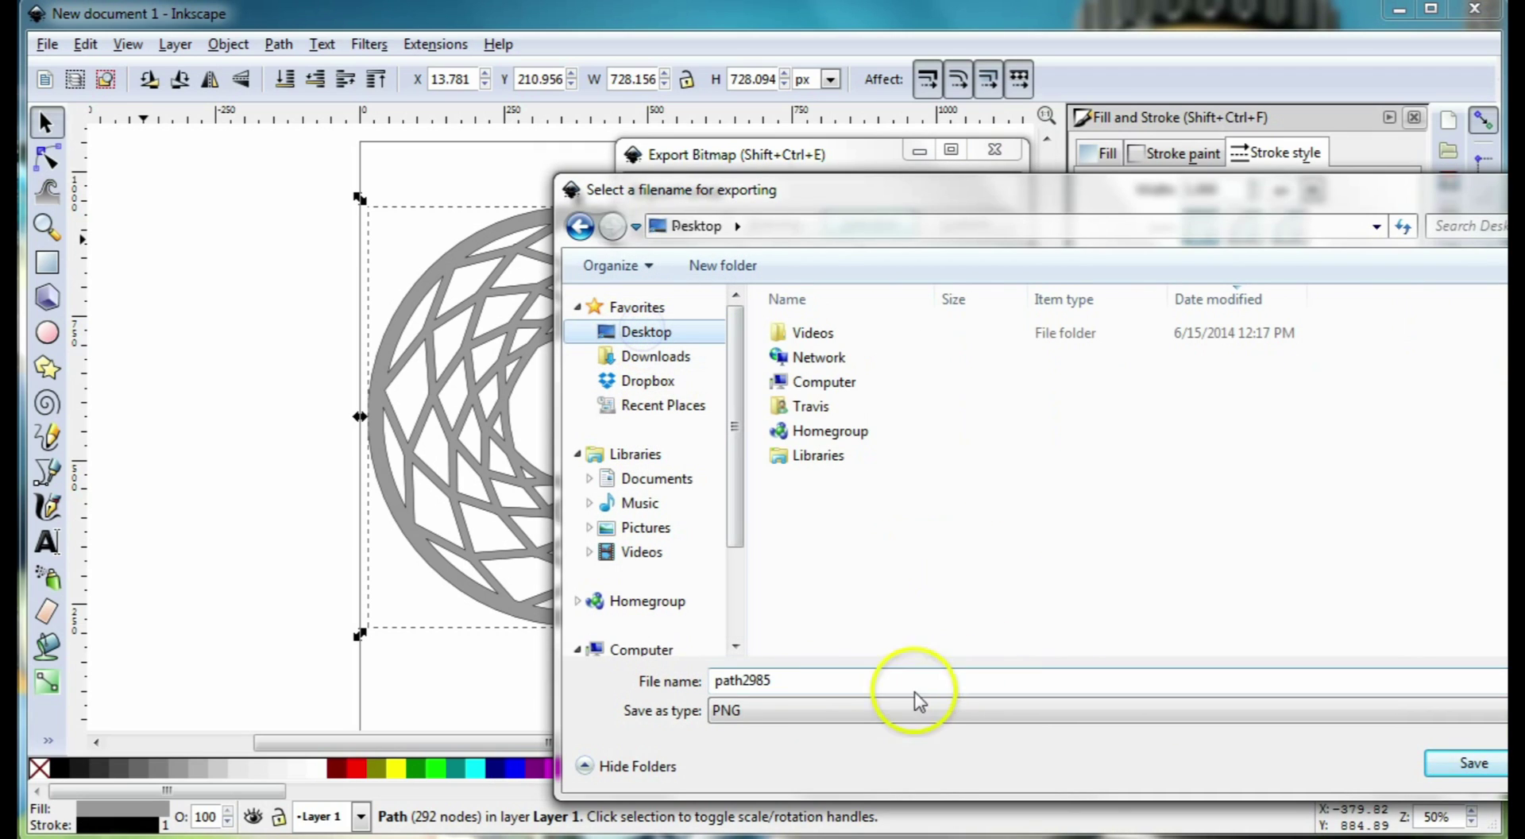
pyautogui.doubleClick(806, 682)
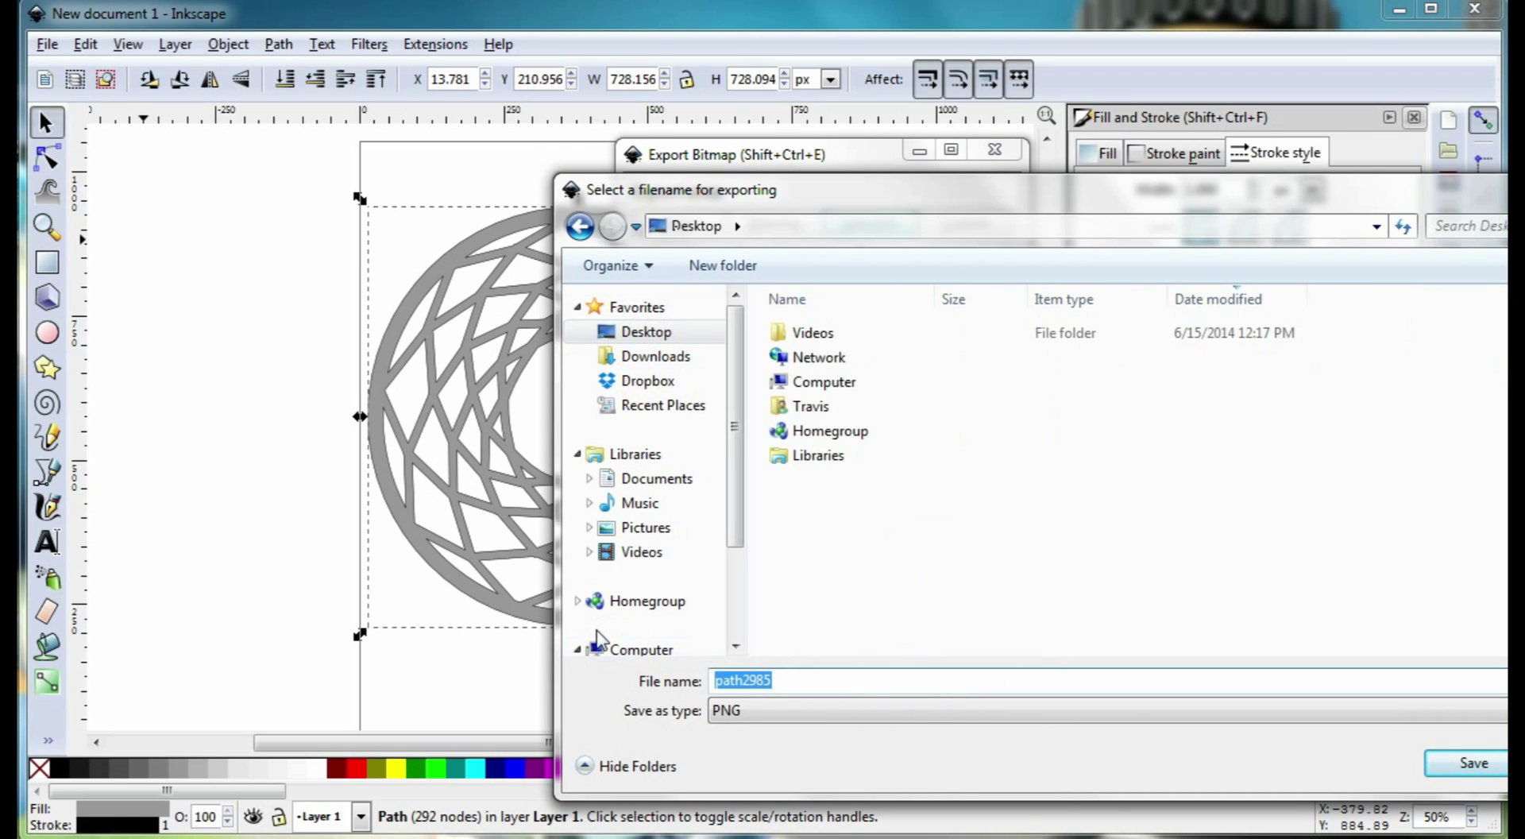
pyautogui.write('drem')
pyautogui.press('BackSpace')
pyautogui.press('BackSpace')
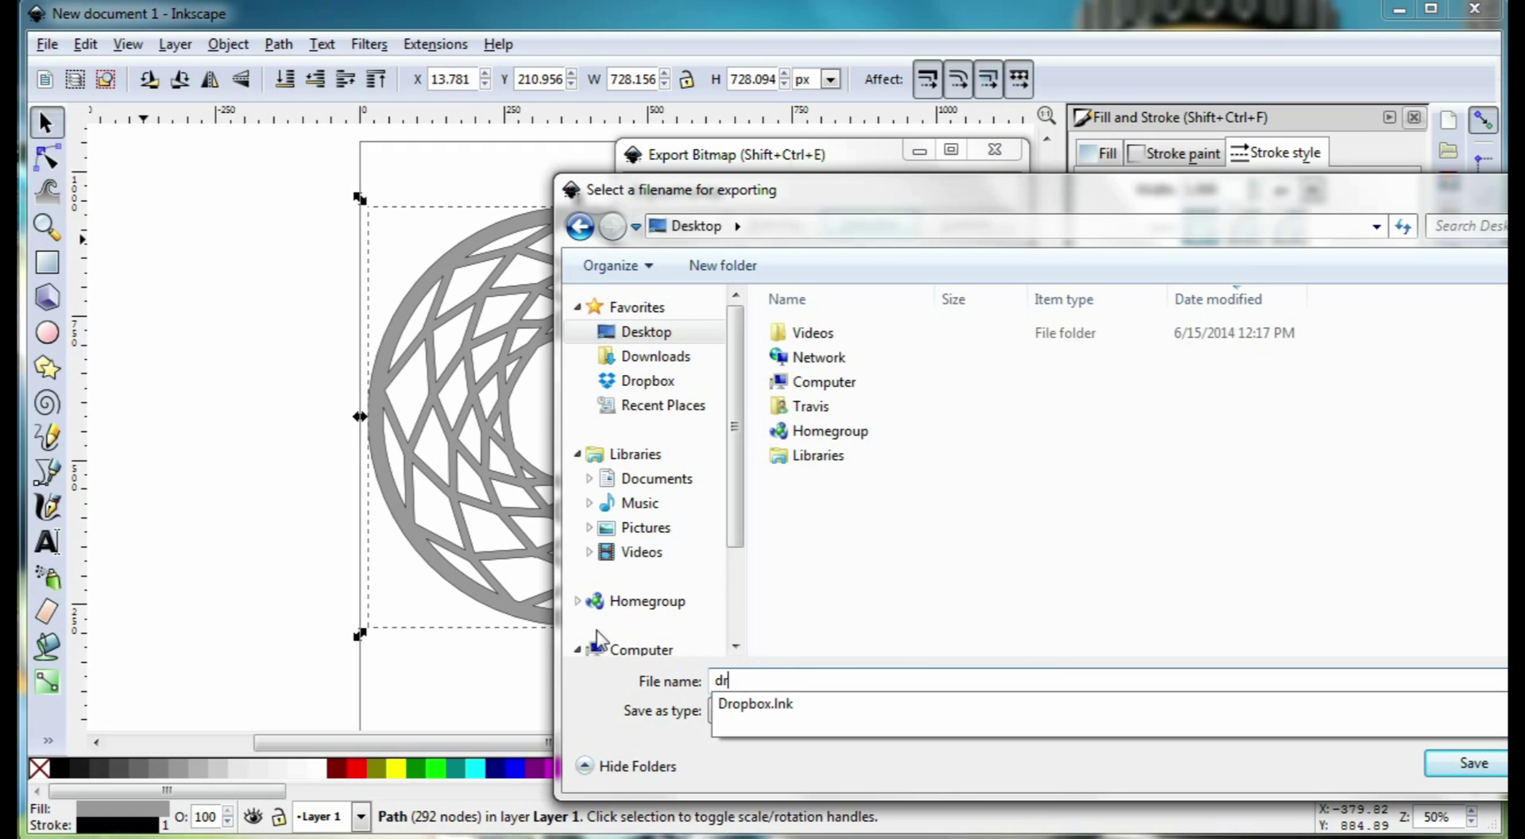
pyautogui.write('eamcatch')
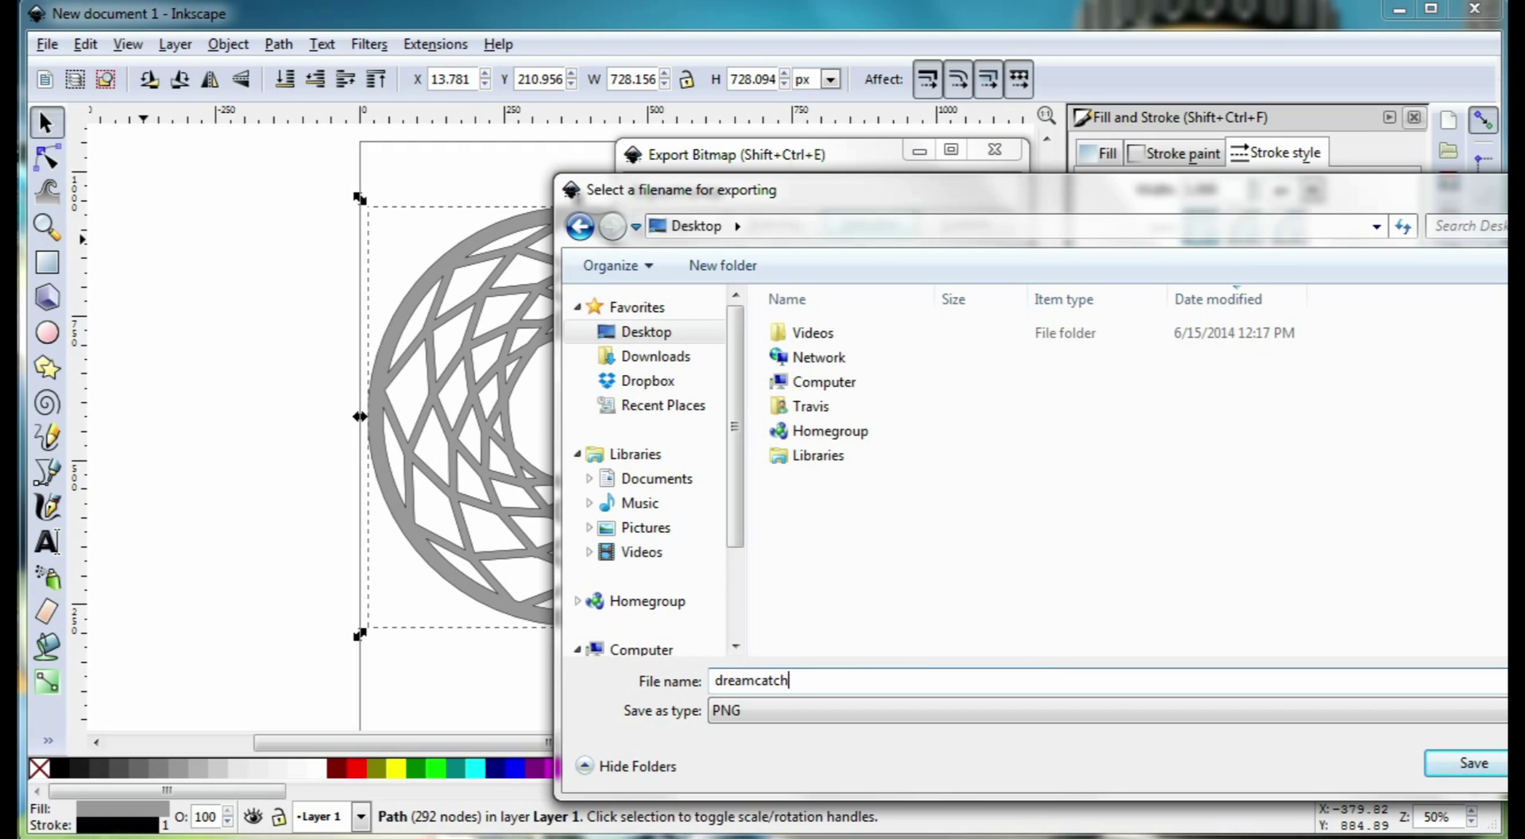
pyautogui.write('er')
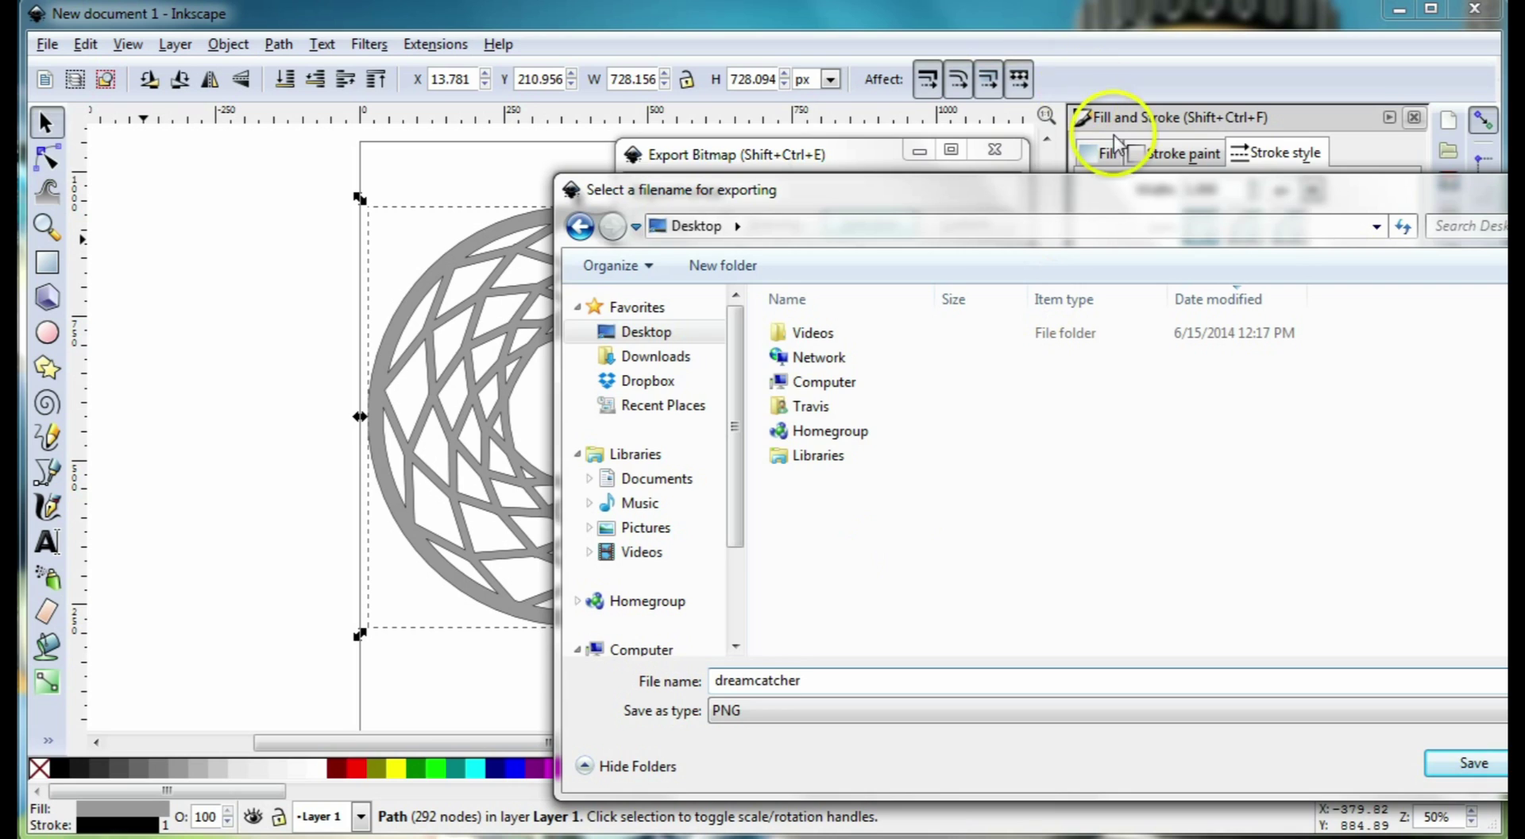
pyautogui.moveTo(1088, 189); pyautogui.dragTo(802, 93)
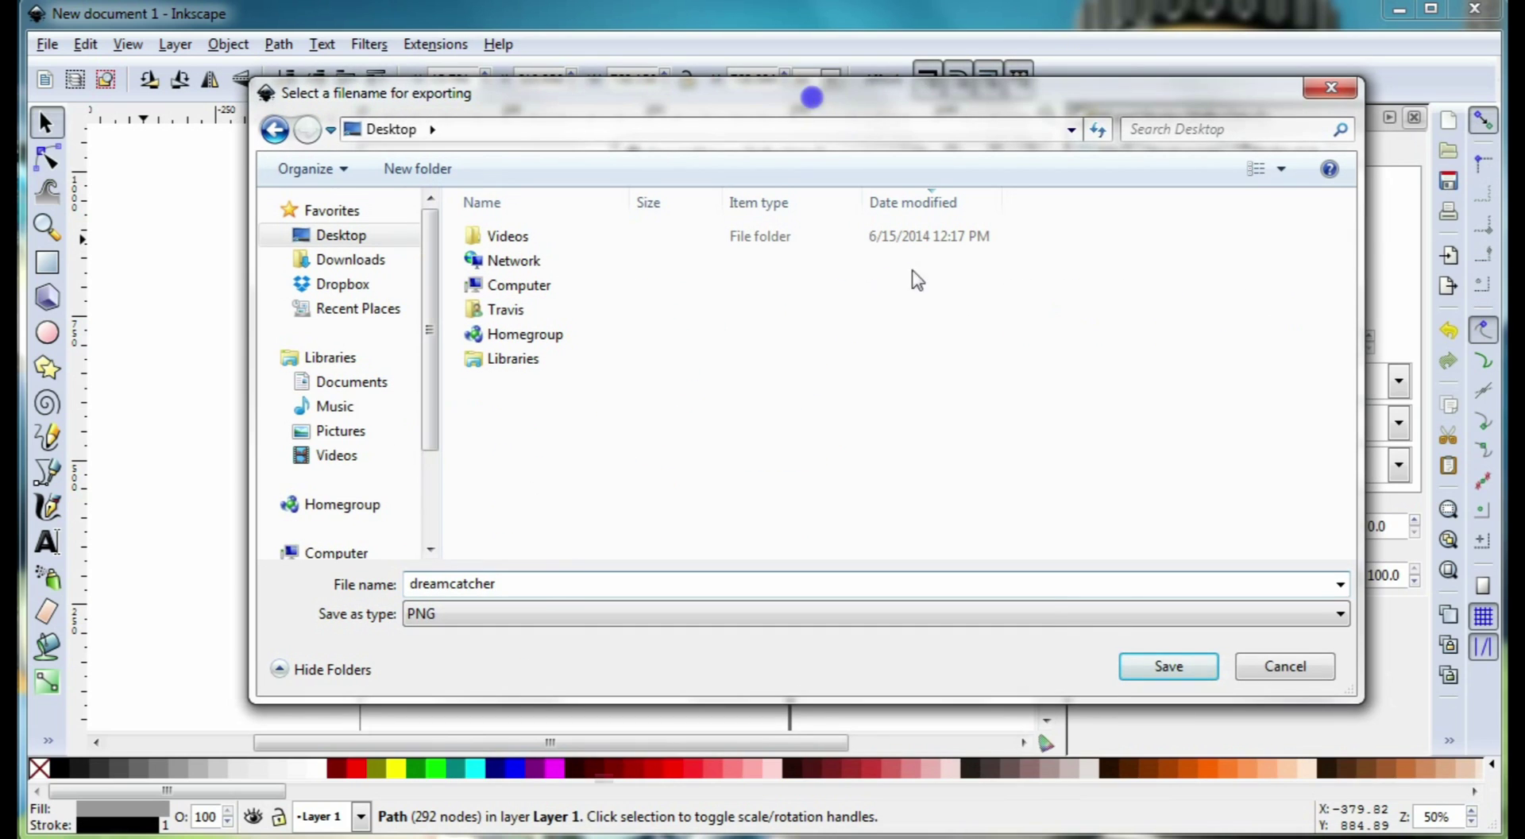
pyautogui.click(1202, 674)
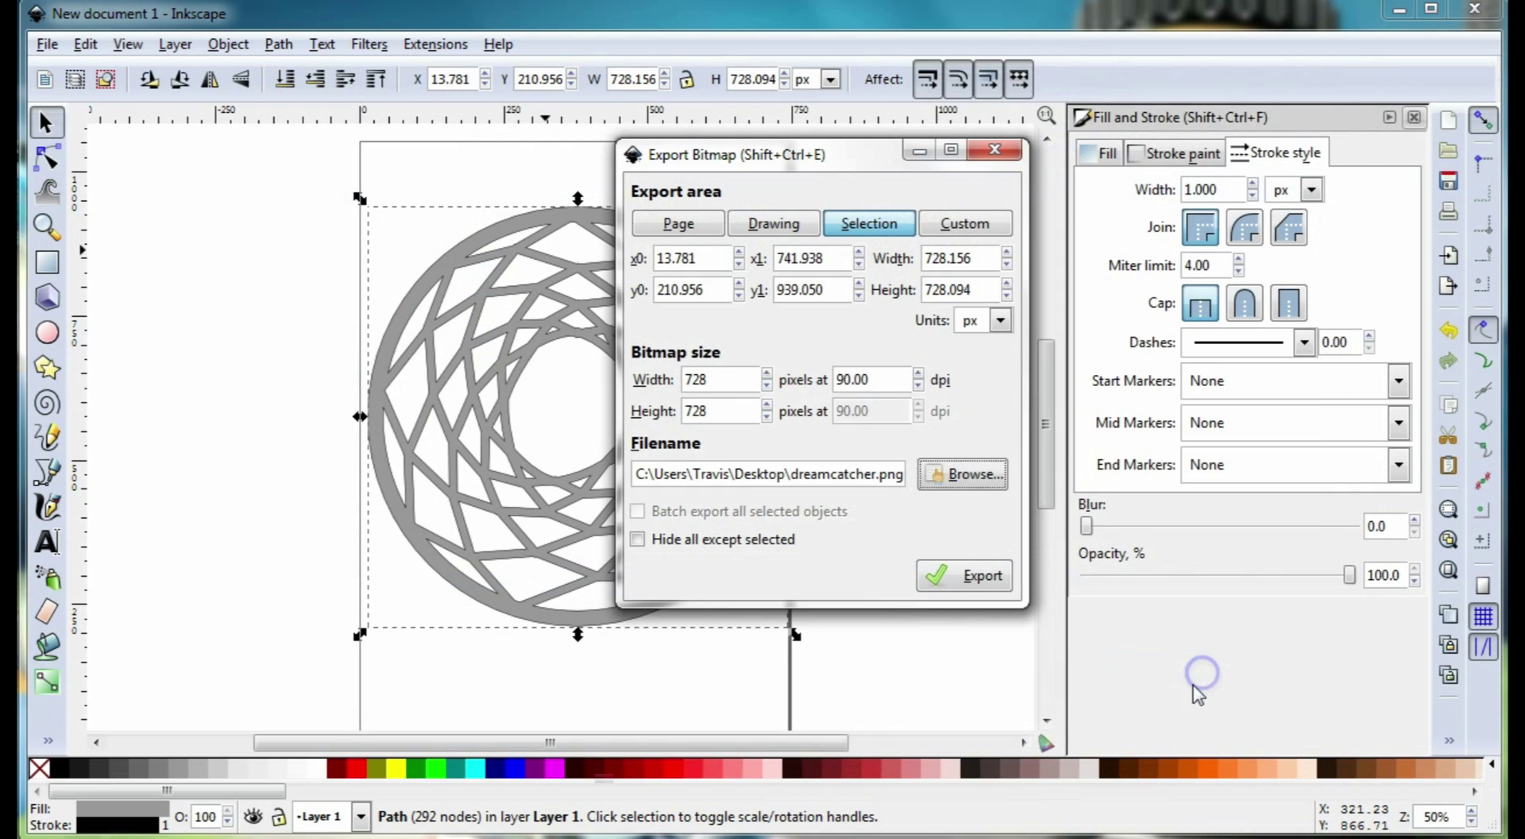
pyautogui.click(983, 577)
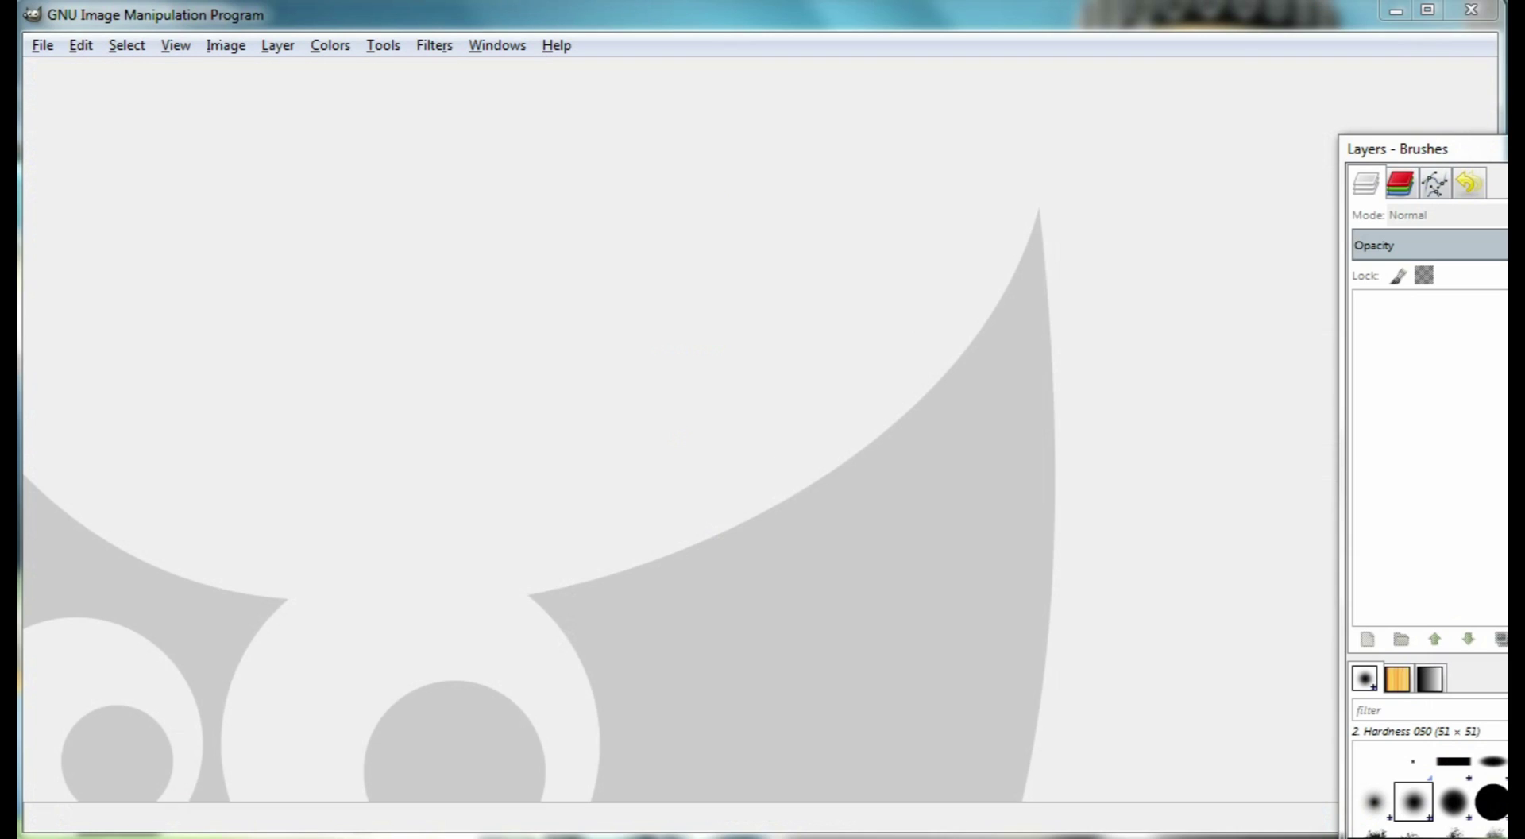
# Use File > Open to open dreamcatcher.png from the Desktop in GIMP.
pyautogui.click(42, 49)
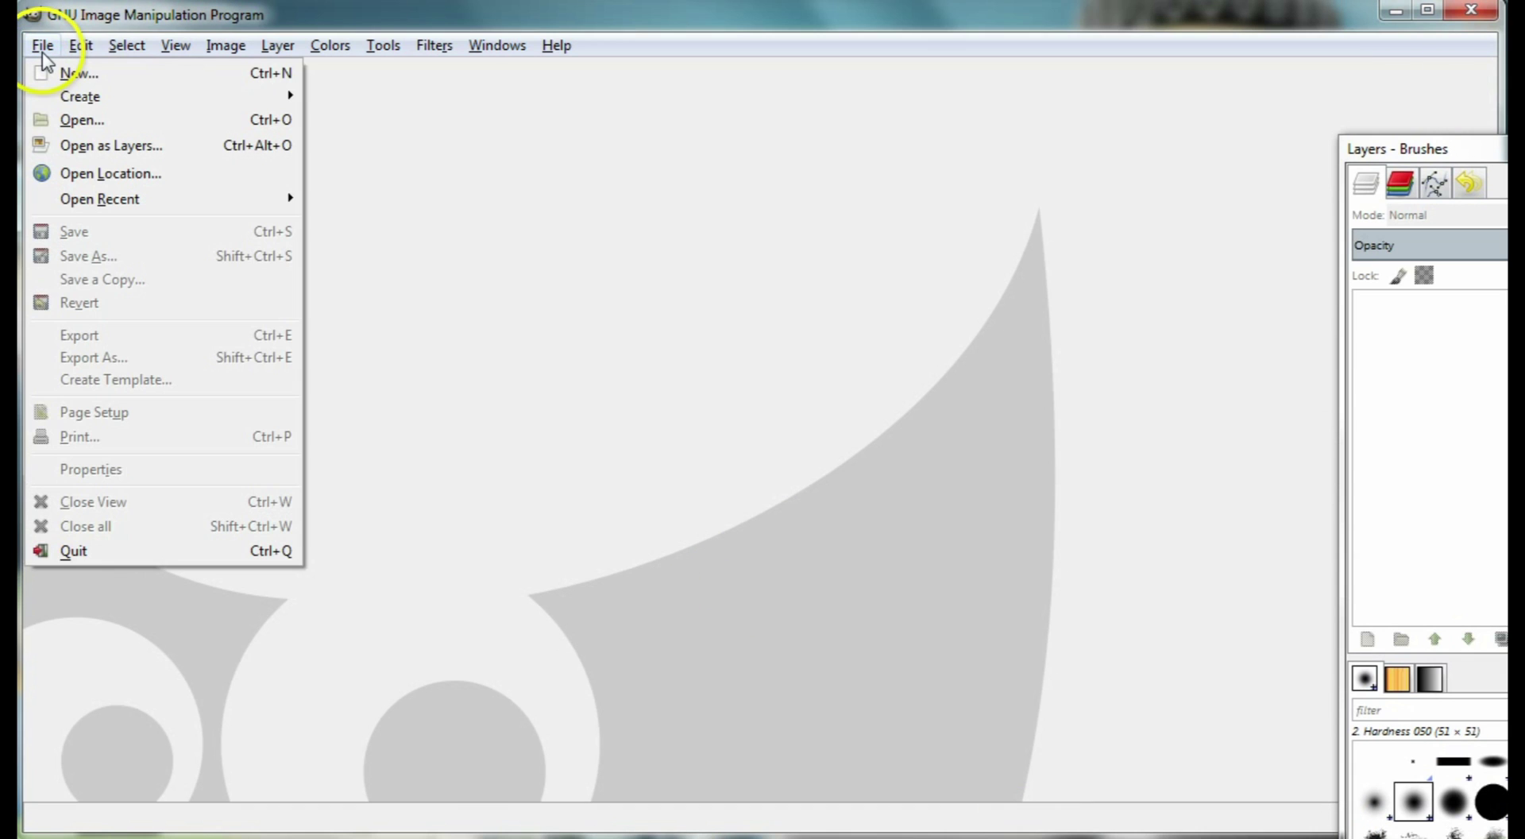
pyautogui.click(73, 119)
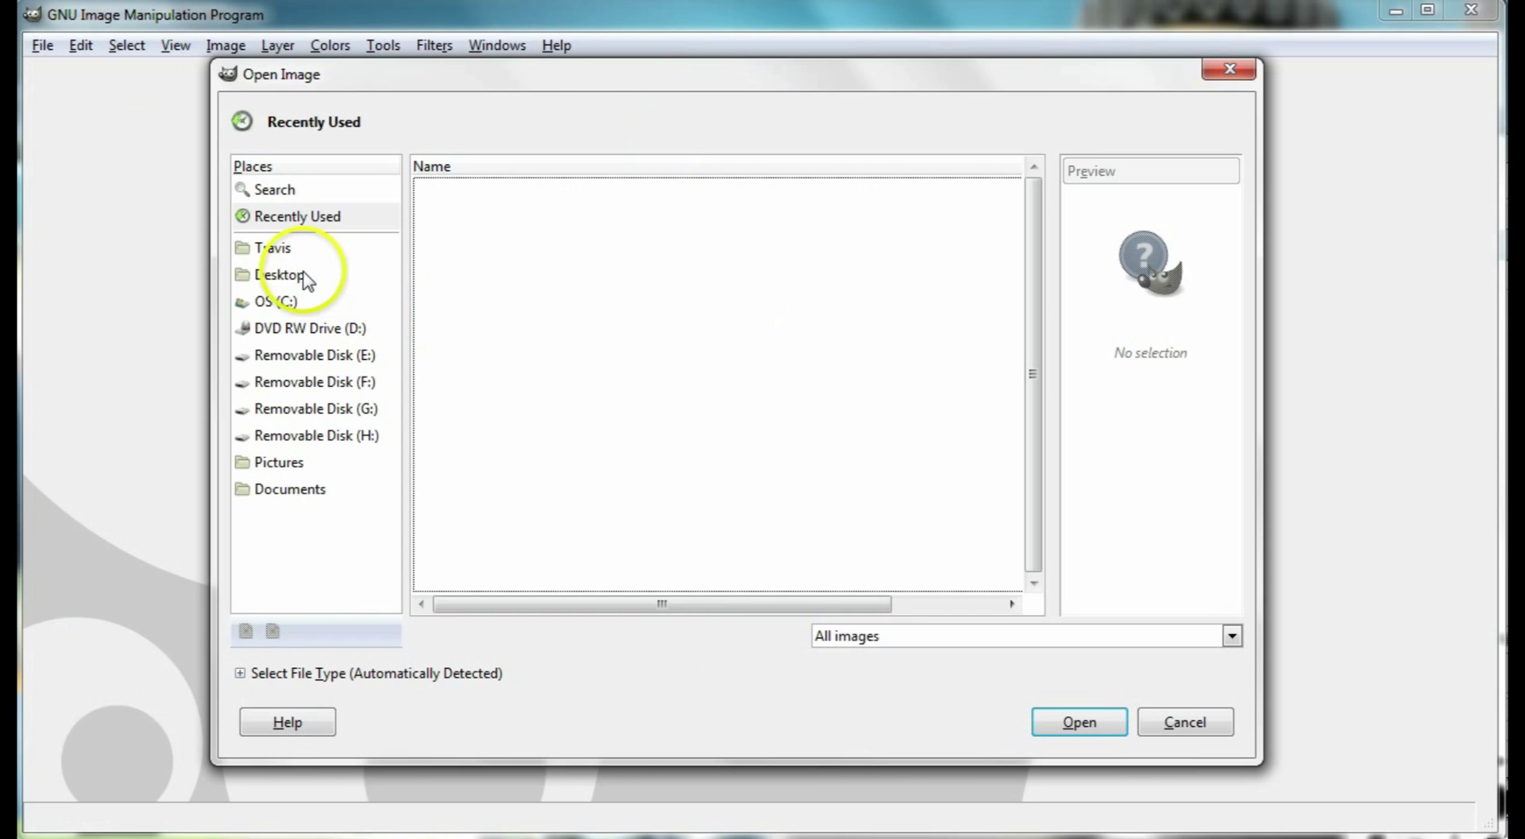
pyautogui.click(305, 276)
pyautogui.click(456, 217)
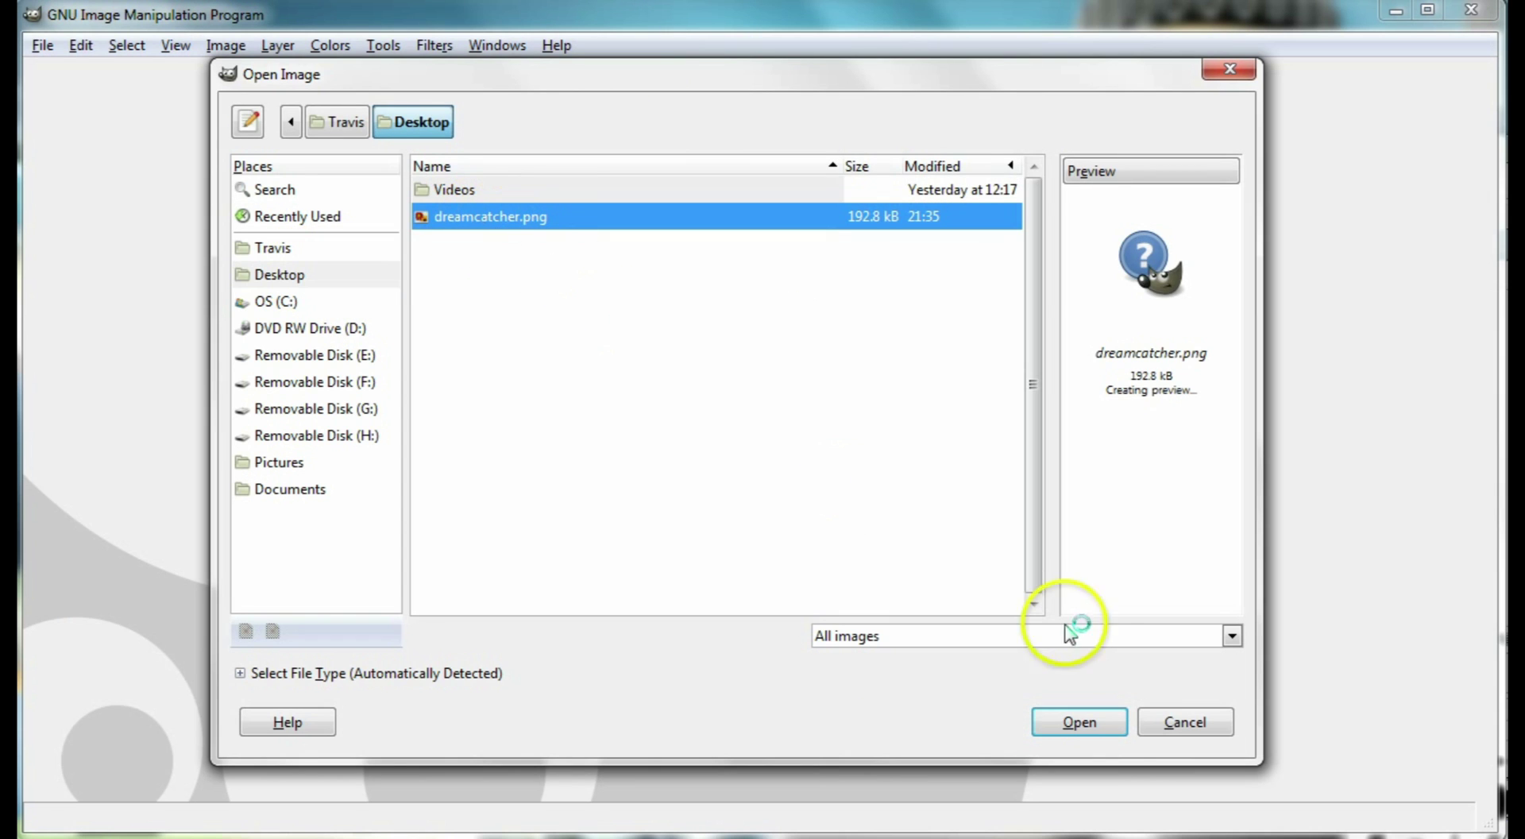
pyautogui.click(1086, 722)
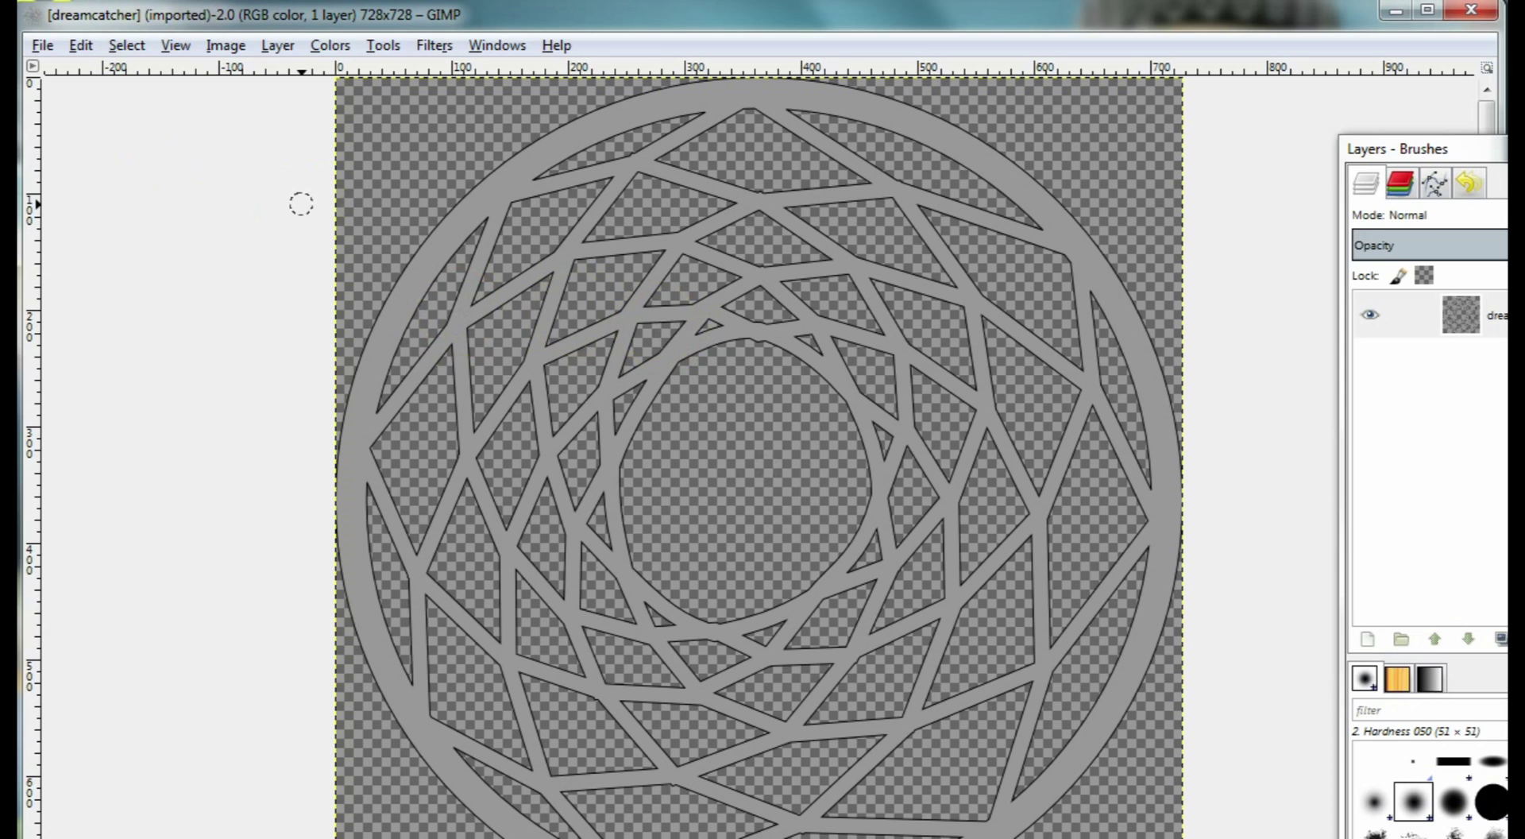
# Export the image as a JPEG image to the Desktop, renamed dreamcatcher.jpg.
pyautogui.click(42, 47)
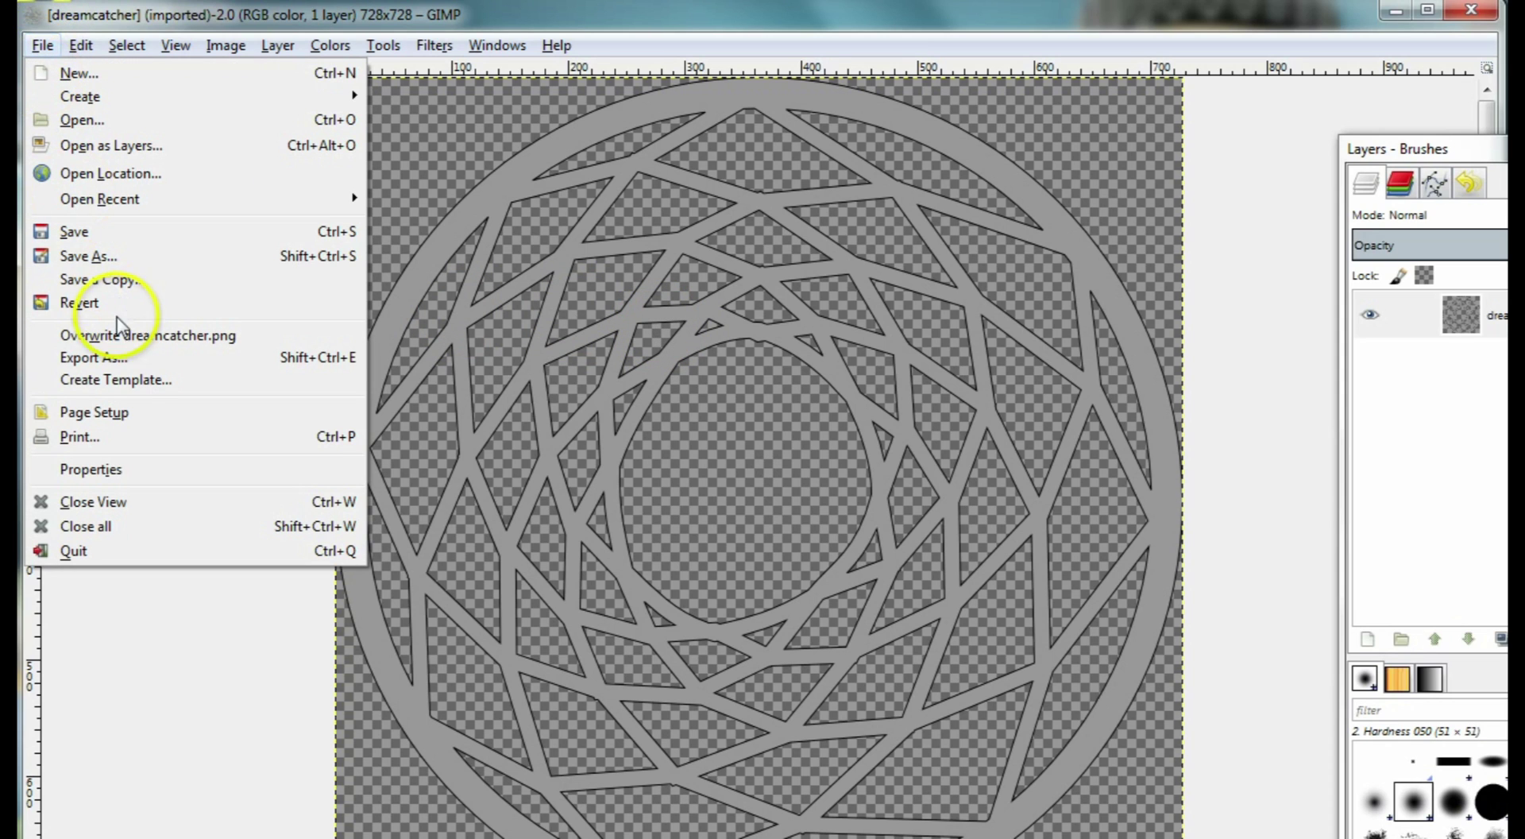
pyautogui.click(122, 362)
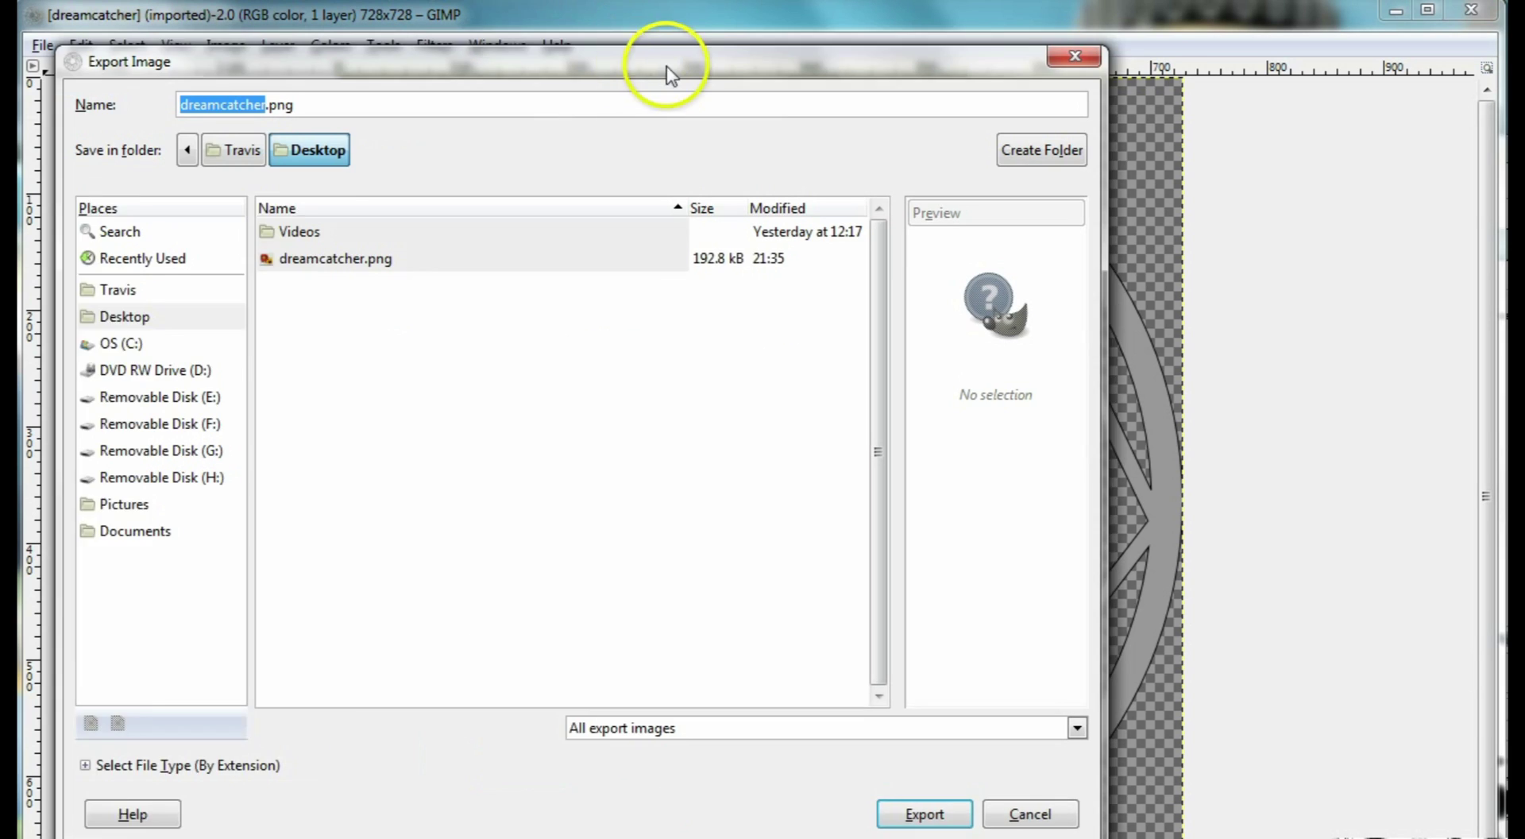
pyautogui.moveTo(667, 67); pyautogui.dragTo(727, 94)
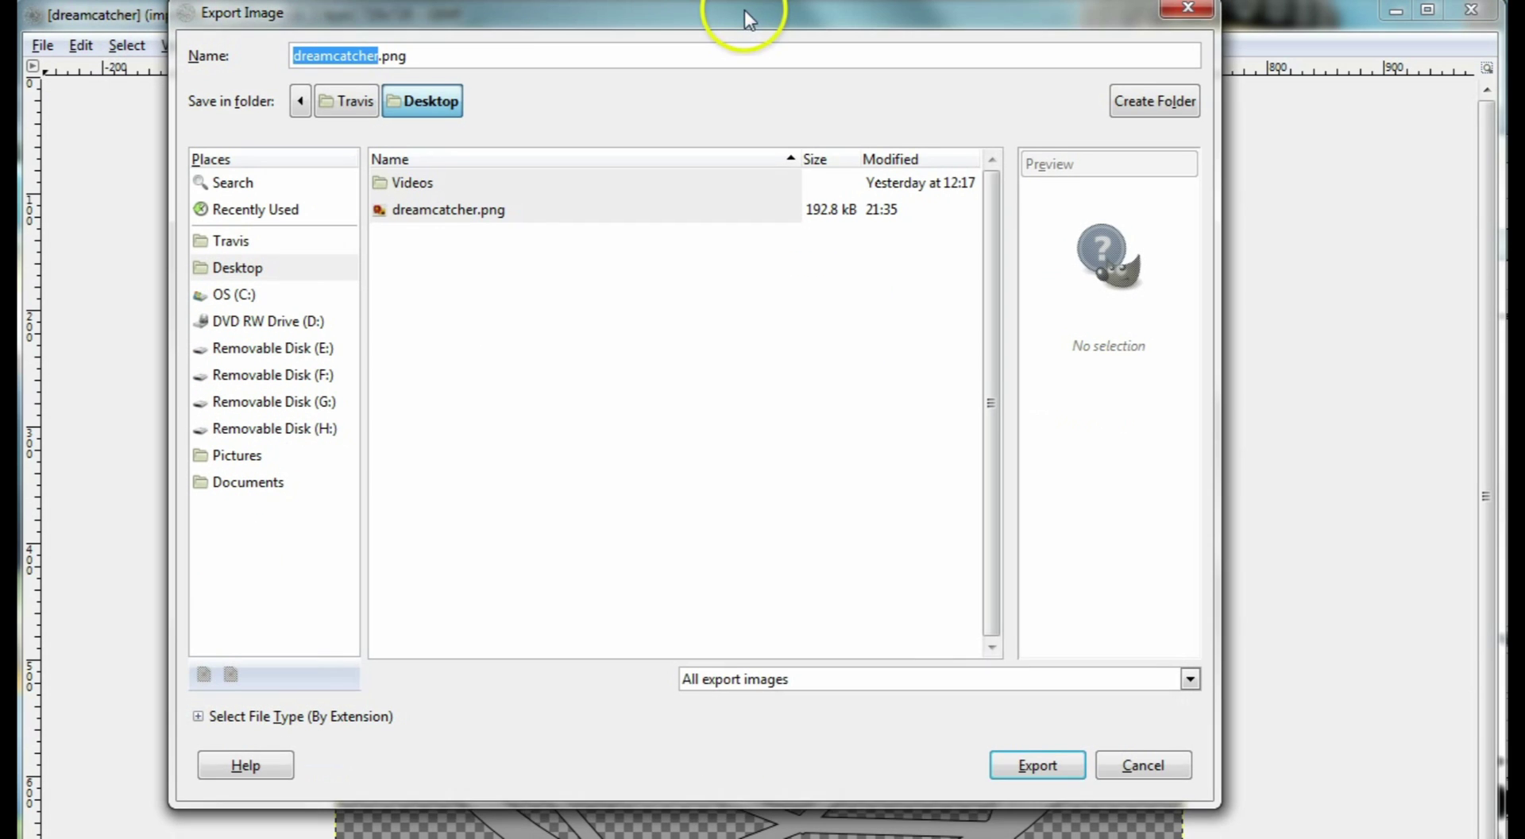
pyautogui.click(1190, 680)
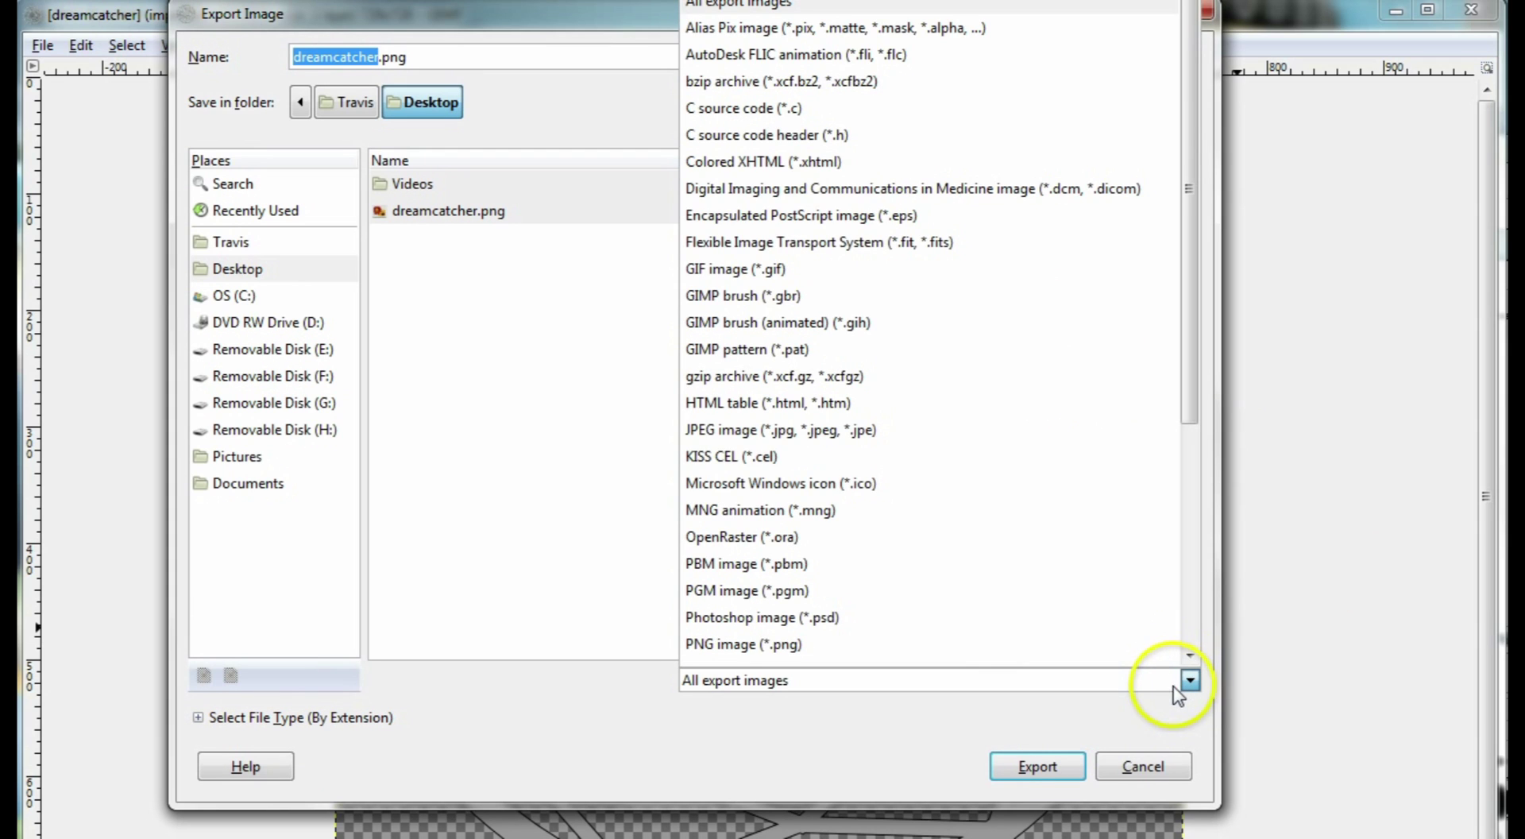
pyautogui.click(889, 430)
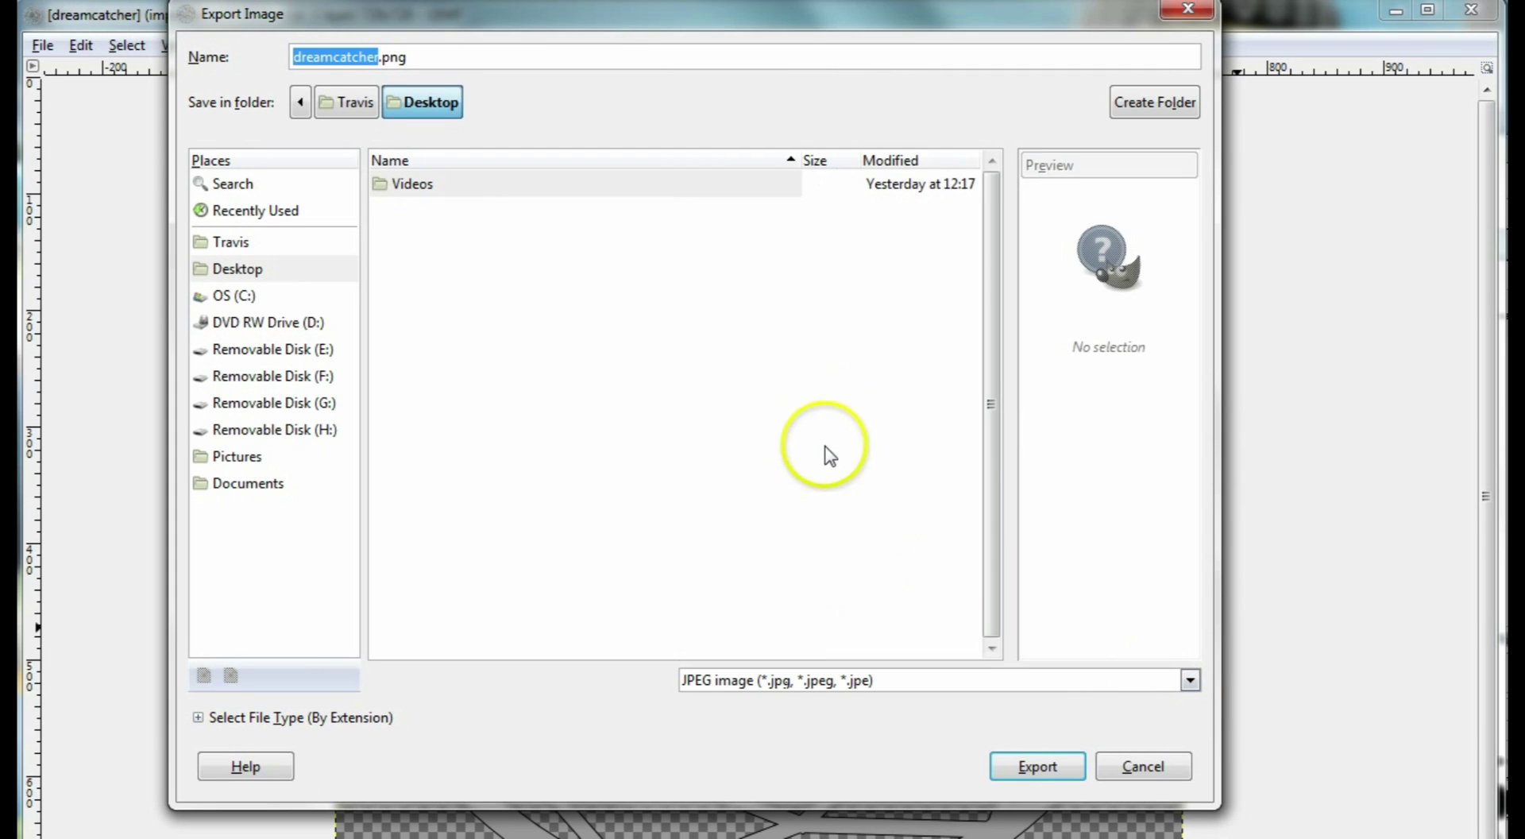
pyautogui.click(234, 268)
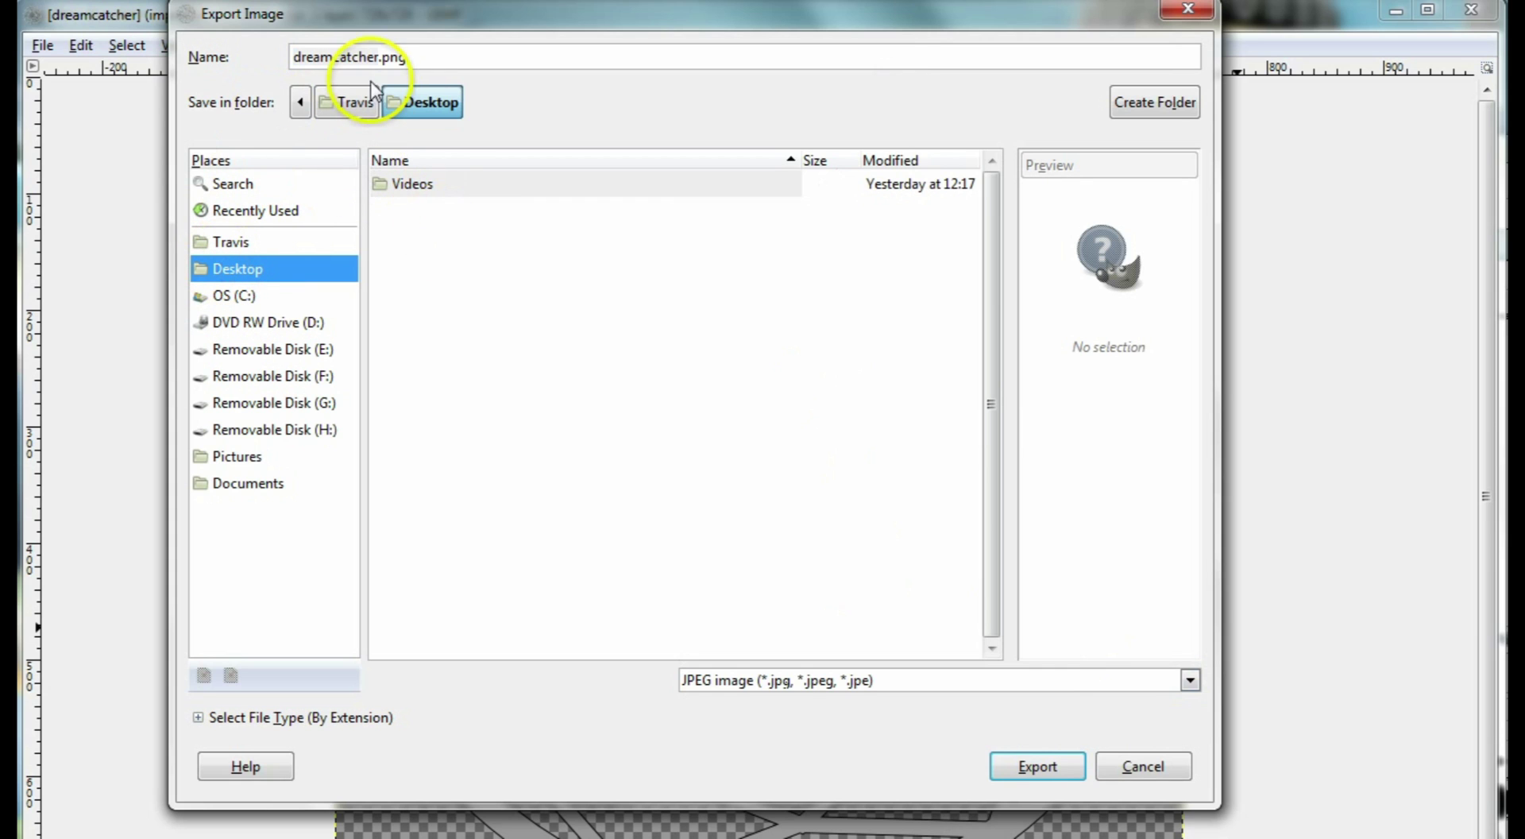
pyautogui.moveTo(460, 27); pyautogui.dragTo(411, 117)
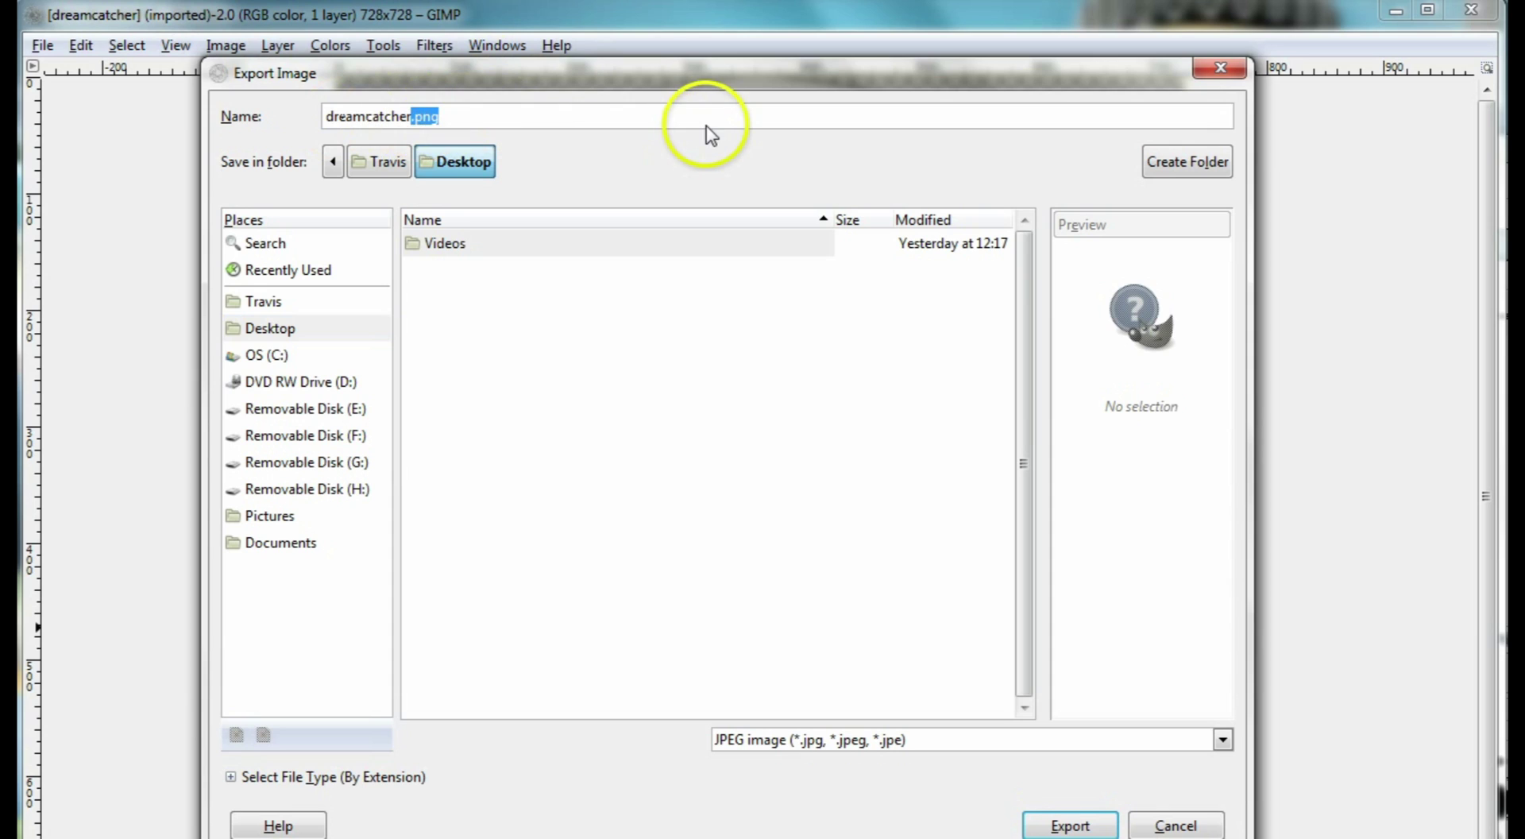
pyautogui.write('.jpg')
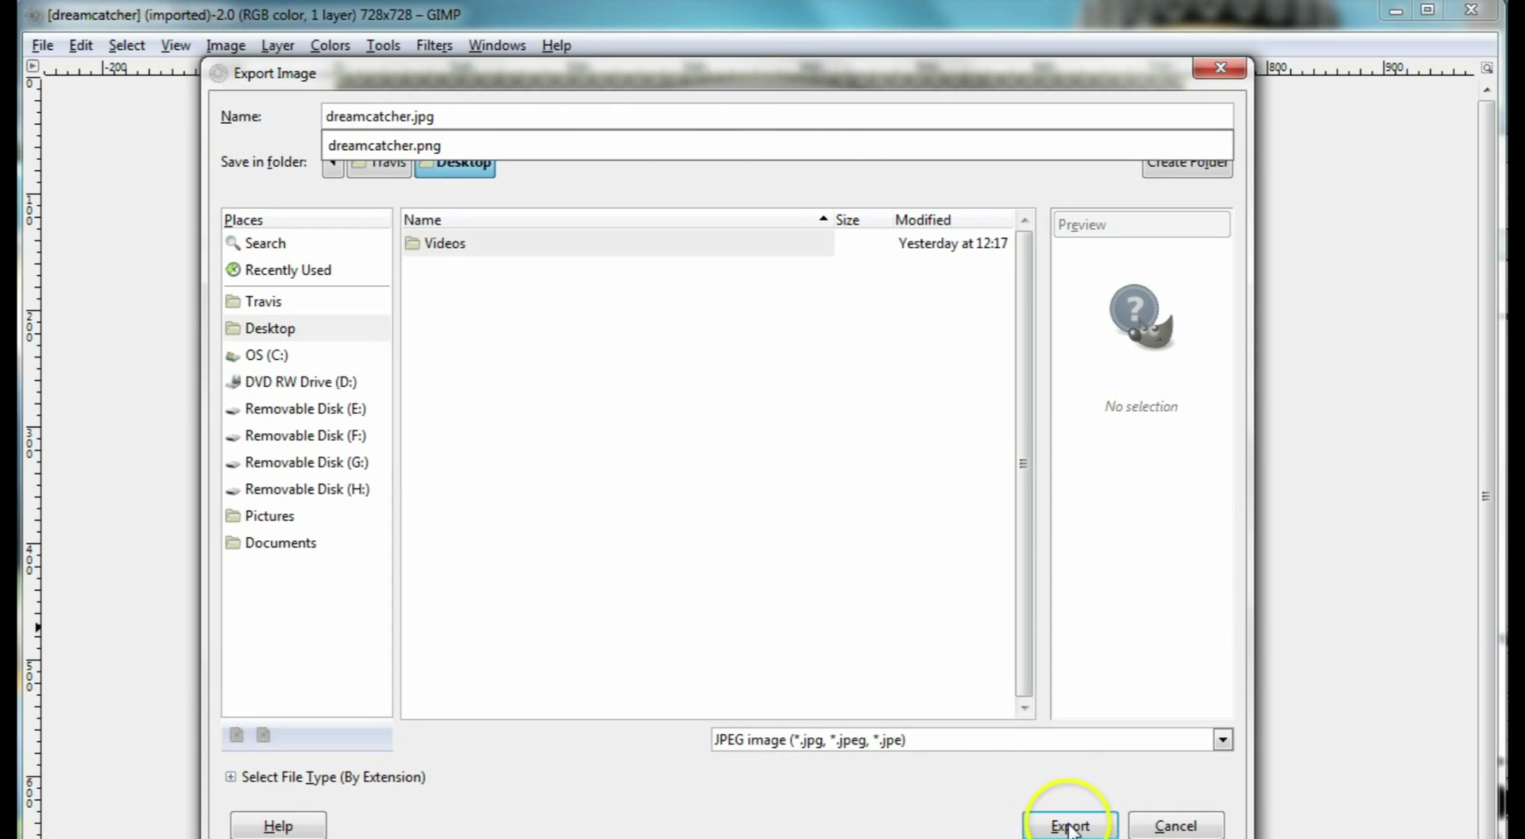
pyautogui.click(1071, 826)
pyautogui.click(1071, 826)
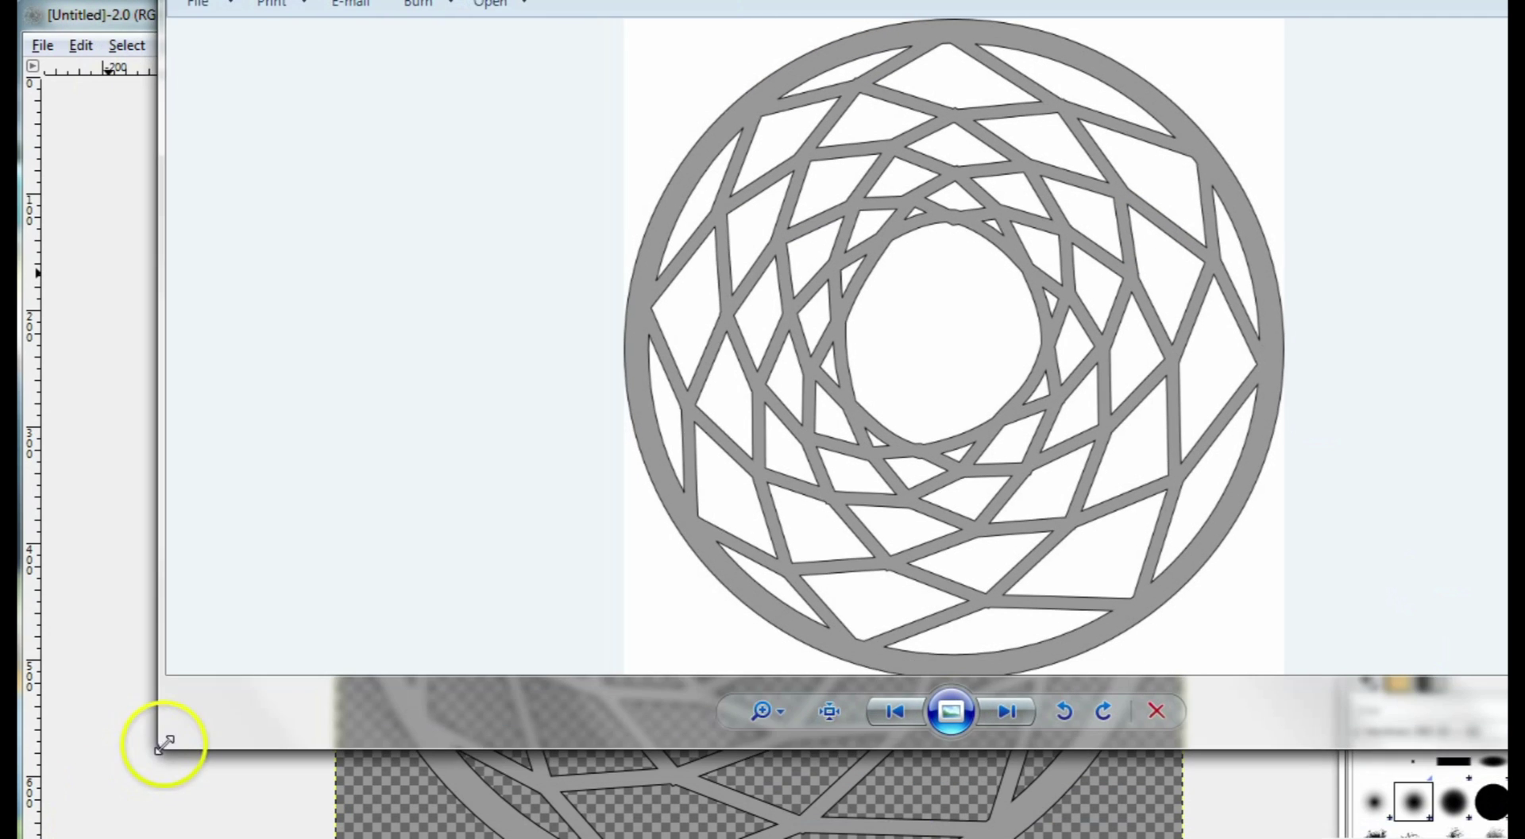
# Reposition and enlarge the Photo Viewer window to inspect dreamcatcher.jpg's gray web on white.
pyautogui.moveTo(1501, 7); pyautogui.dragTo(1379, 24)
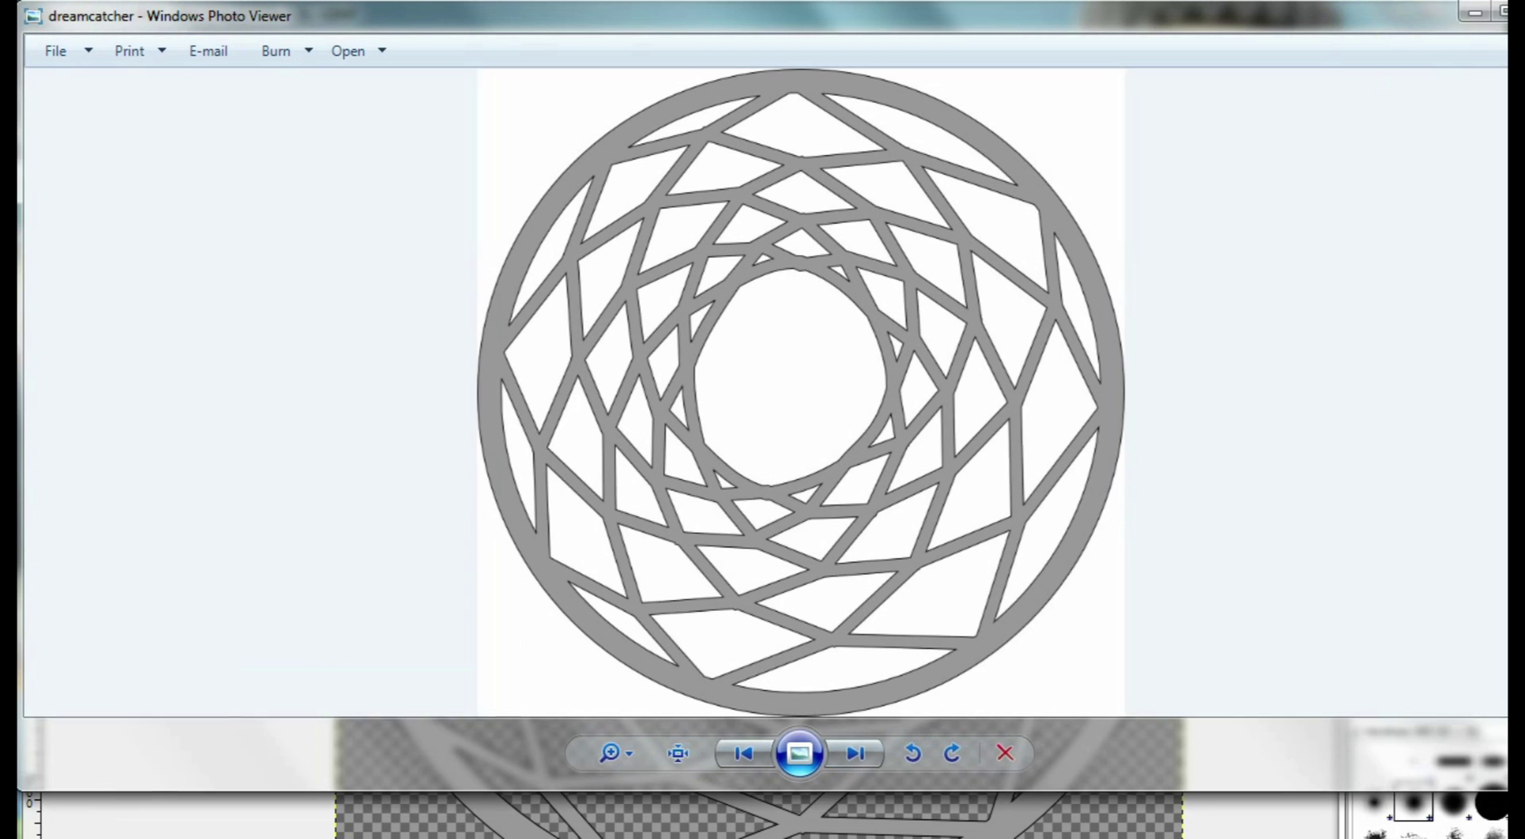
pyautogui.moveTo(1508, 790); pyautogui.dragTo(1484, 825)
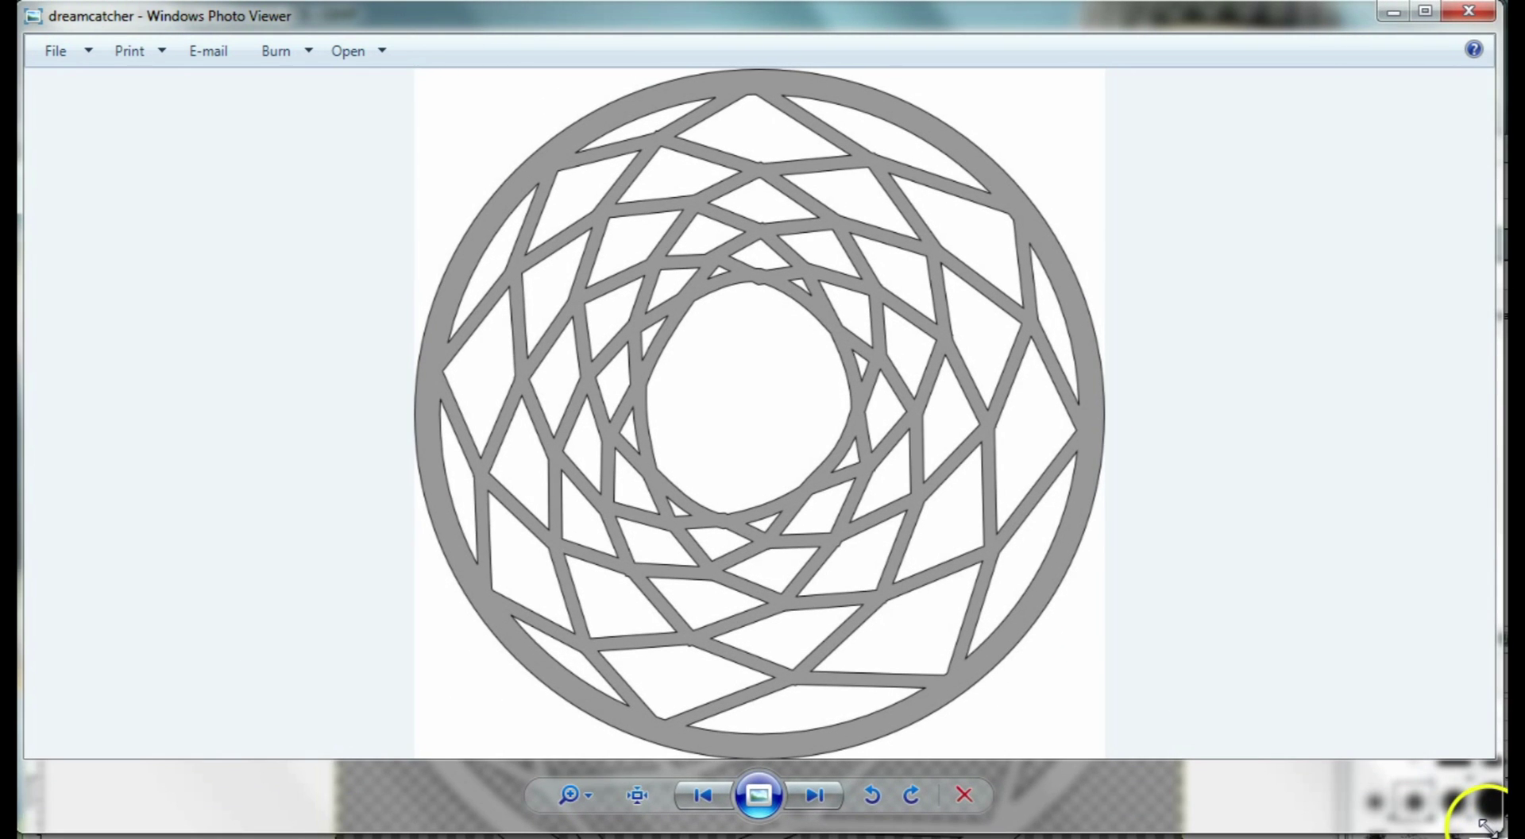